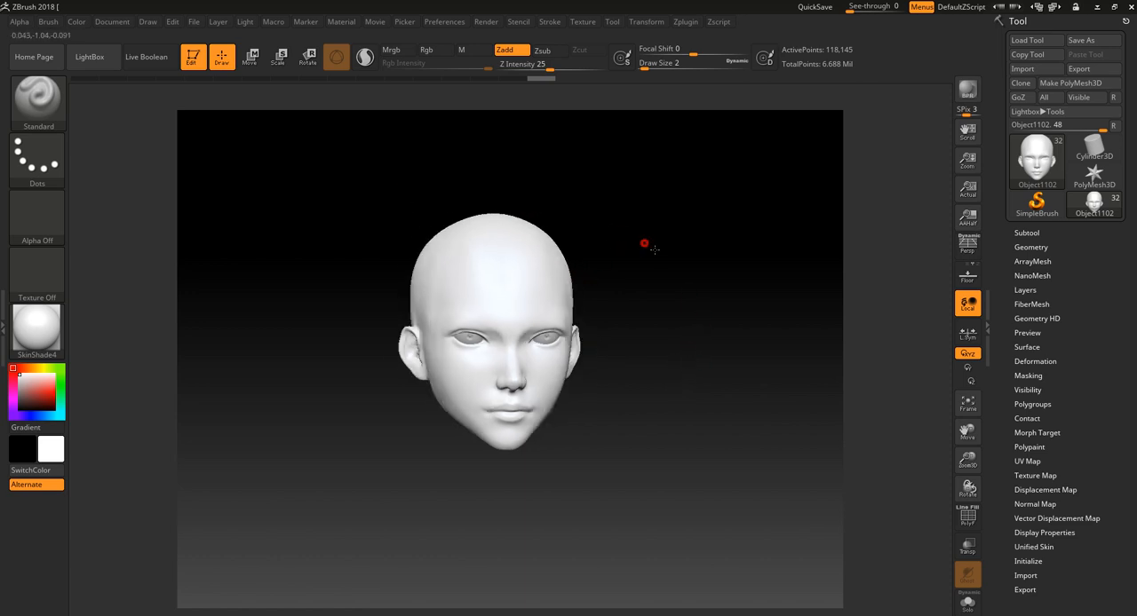
- Examine the head sculpt's proportions and eye area from front and three-quarter views
left_click_drag(642, 247, 653, 294)
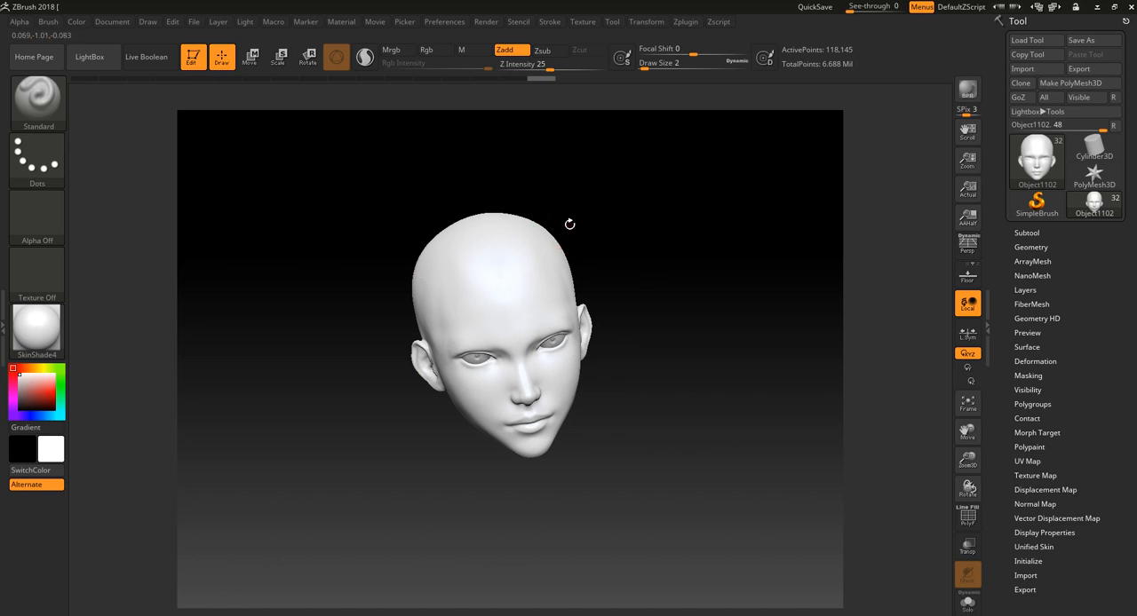
left_click_drag(648, 385, 658, 428)
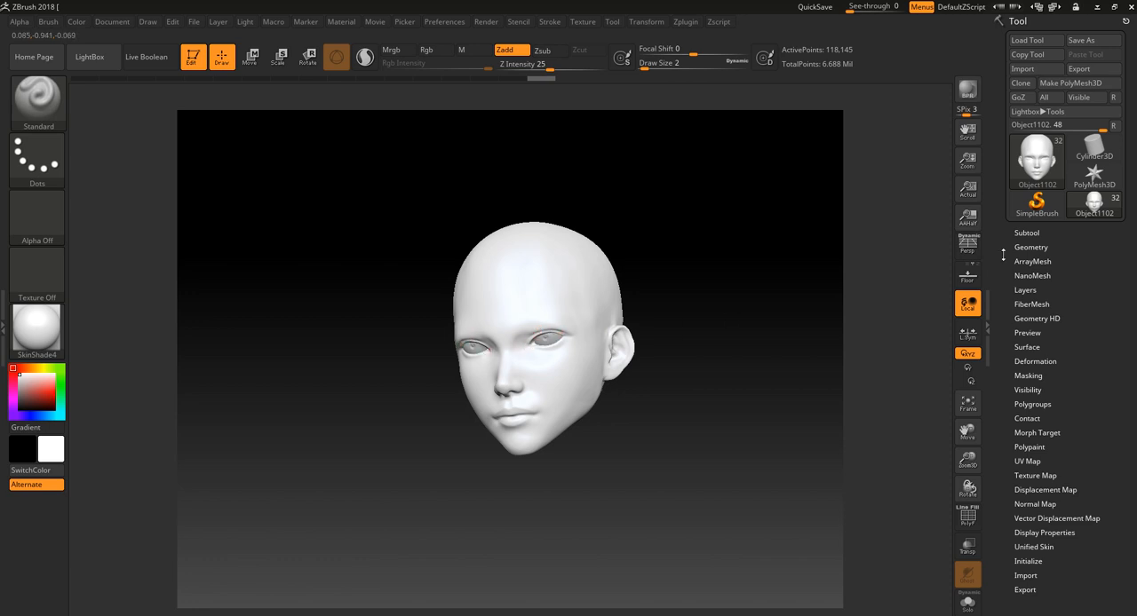
mouse_move(712, 265)
left_mouse_down()
mouse_move(728, 285)
mouse_move(708, 280)
left_mouse_up()
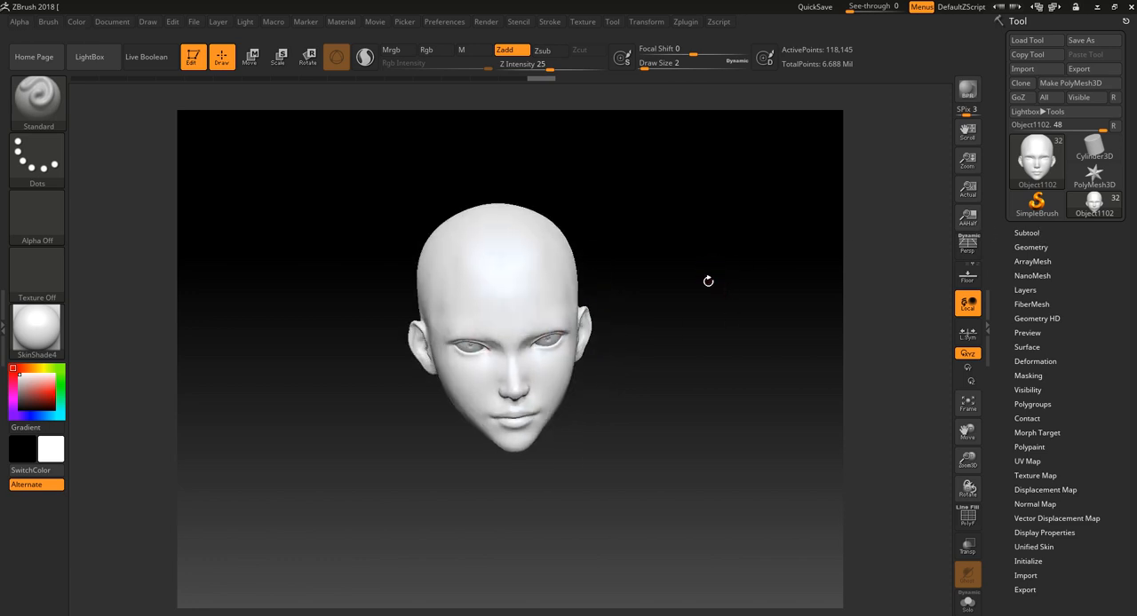
left_click_drag(608, 454, 630, 431)
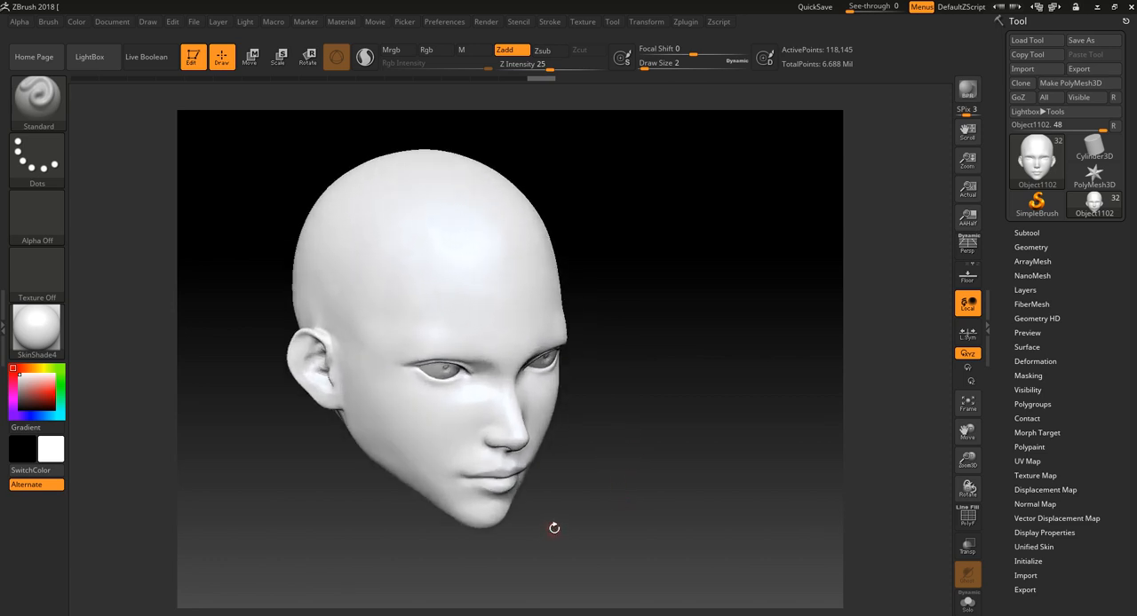
left_click_drag(554, 527, 649, 508)
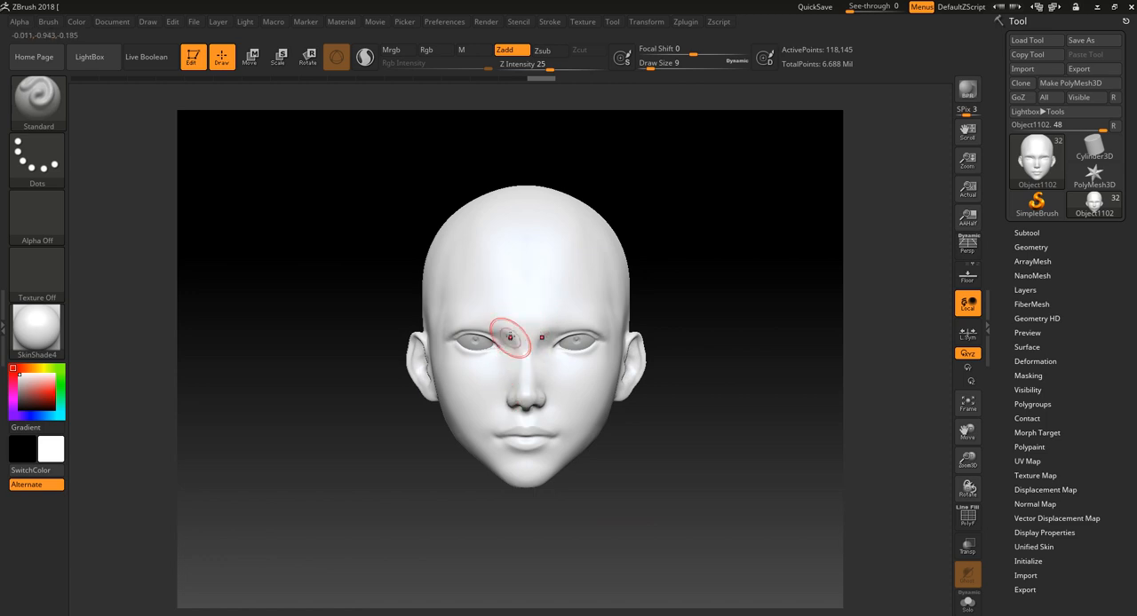
left_click_drag(677, 255, 712, 547)
left_click_drag(719, 472, 727, 544)
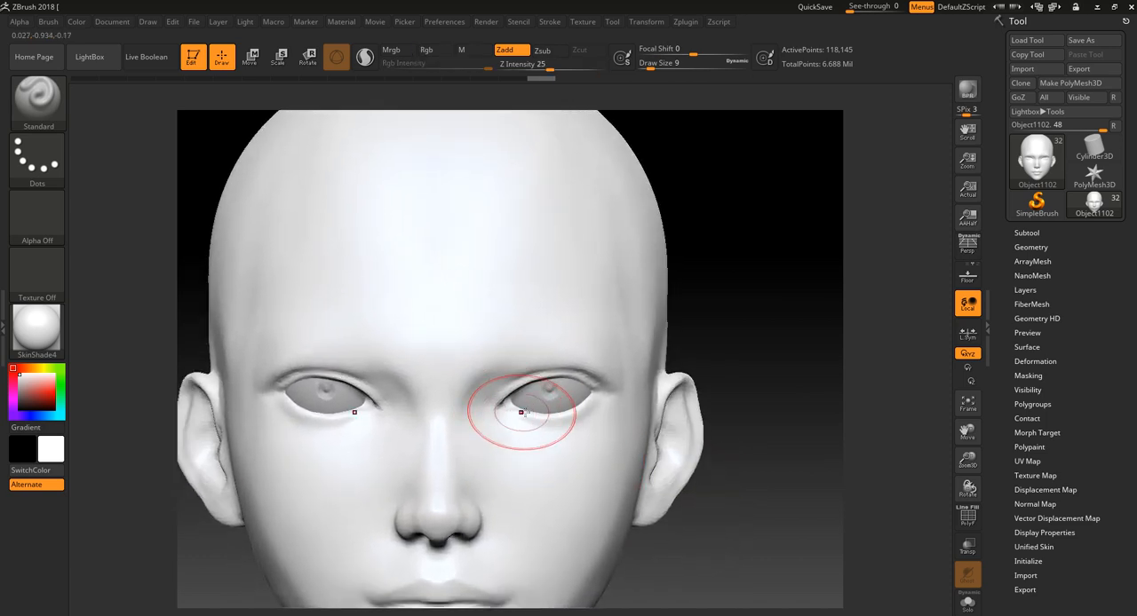
mouse_move(696, 332)
left_mouse_down("alt")
mouse_move(712, 312)
mouse_move(679, 355)
left_mouse_up("alt")
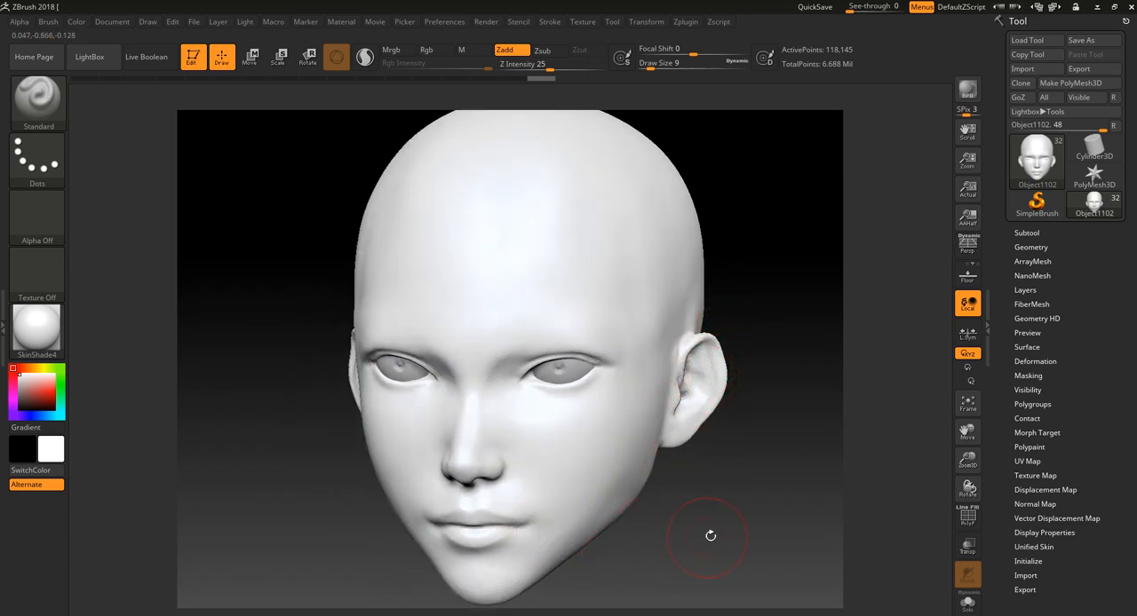
left_click_drag(713, 535, 681, 511, "shift")
- Set the Standard brush's draw size to 3
key("[")
key("[")
key("[")
key("[")
key("[")
key("[")
key("[")
key("[")
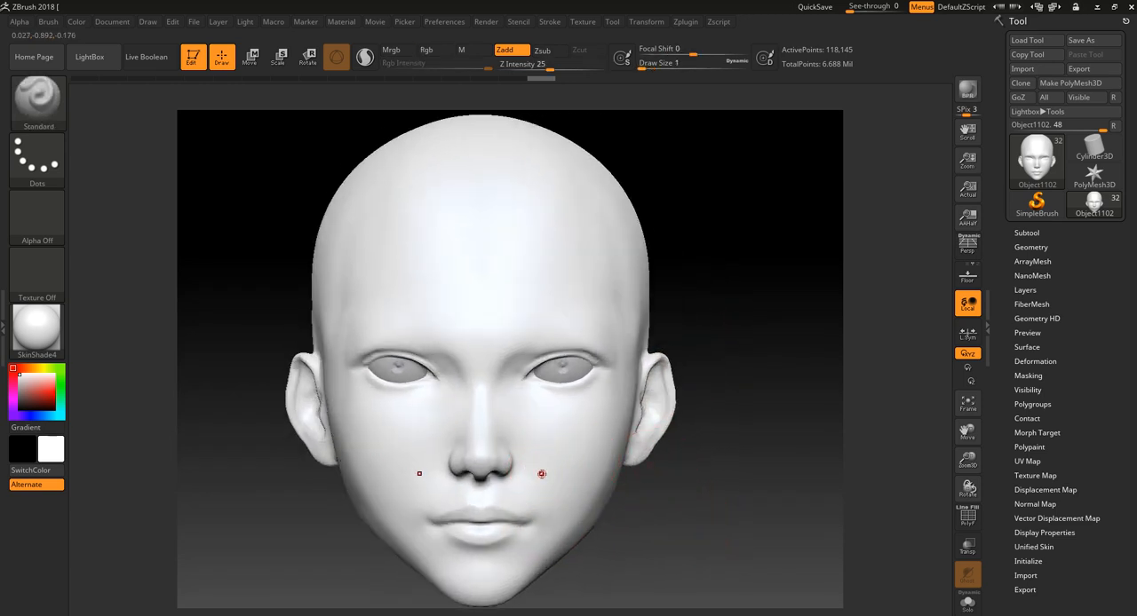
key("]")
key("]")
left_click_drag(640, 486, 626, 515)
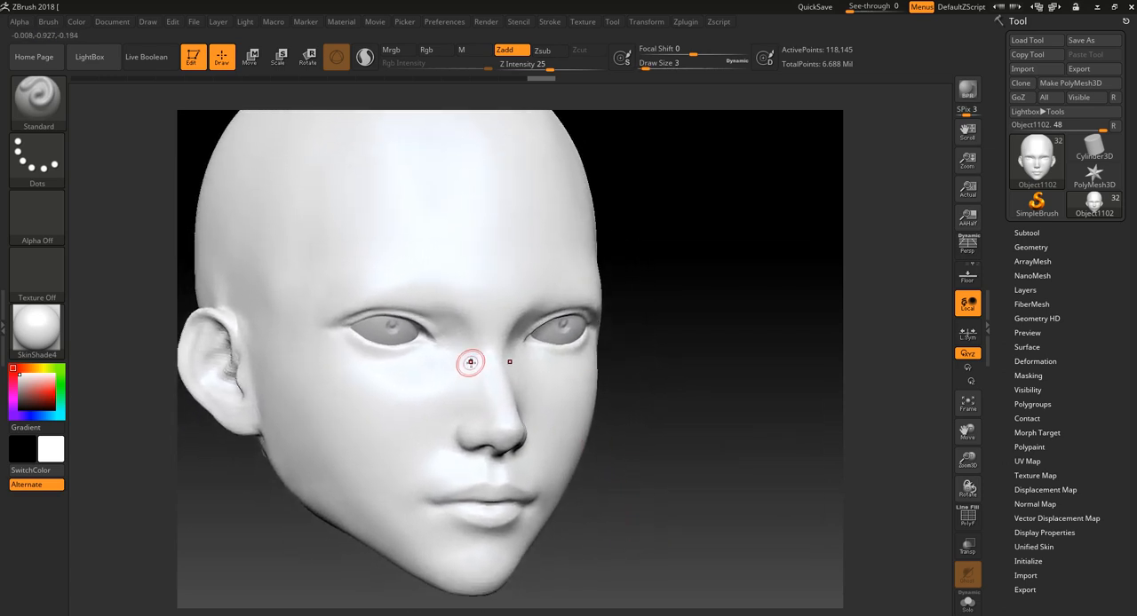
- Try symmetrical Standard brush strokes across the cheeks below the eyes, and undo them
left_click(37, 96)
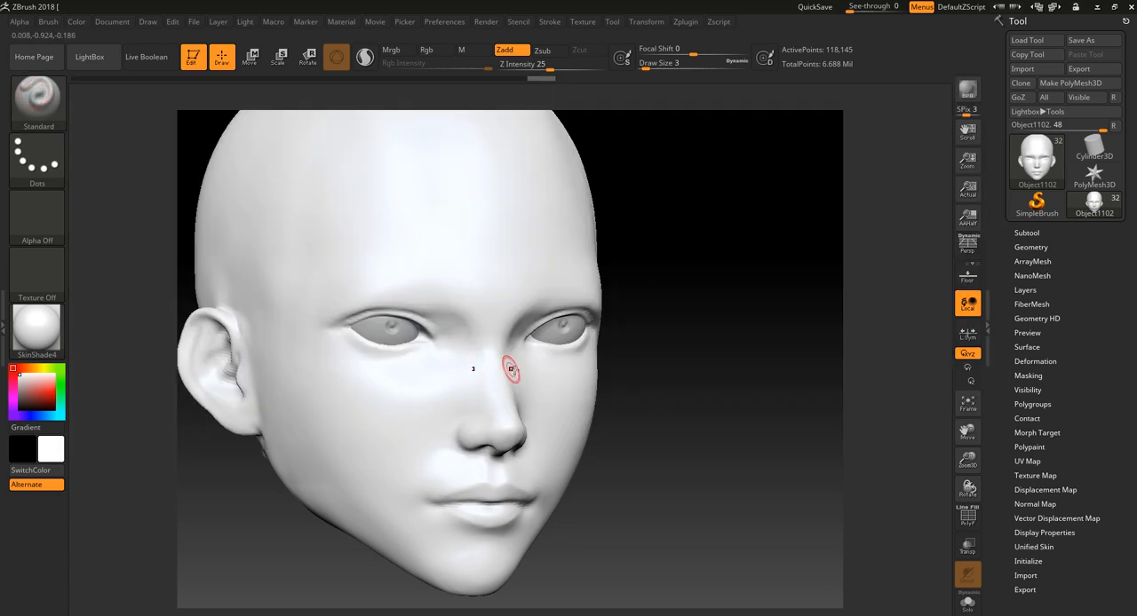
left_click_drag(665, 397, 646, 357, "alt")
mouse_move(639, 387)
left_mouse_down("alt")
mouse_move(648, 437)
mouse_move(613, 449)
left_mouse_up("alt")
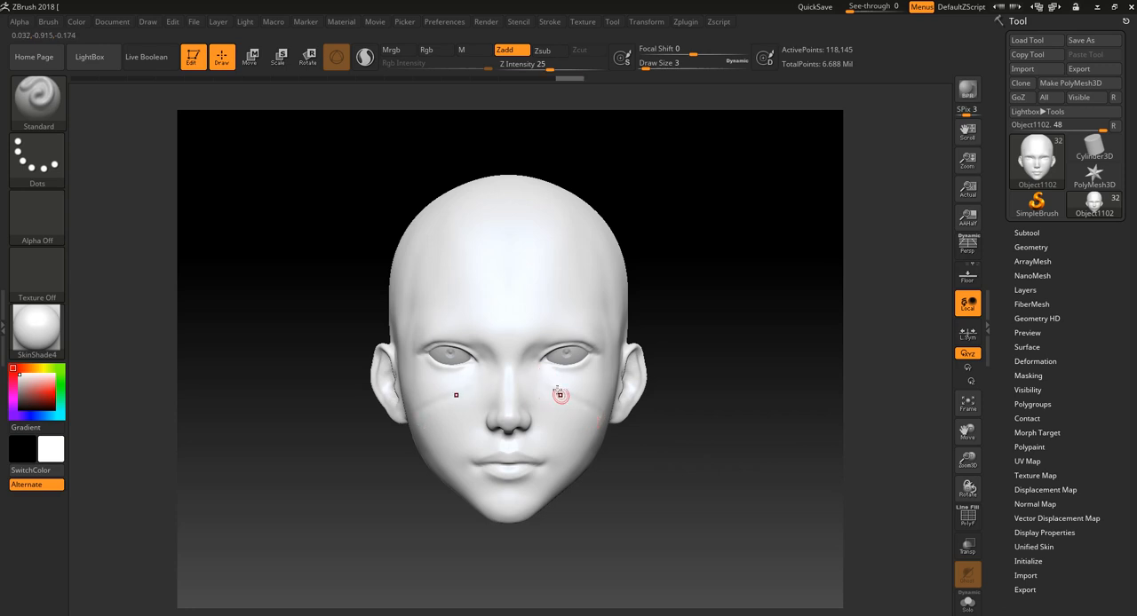
right_click_drag(601, 405, 653, 462, "ctrl")
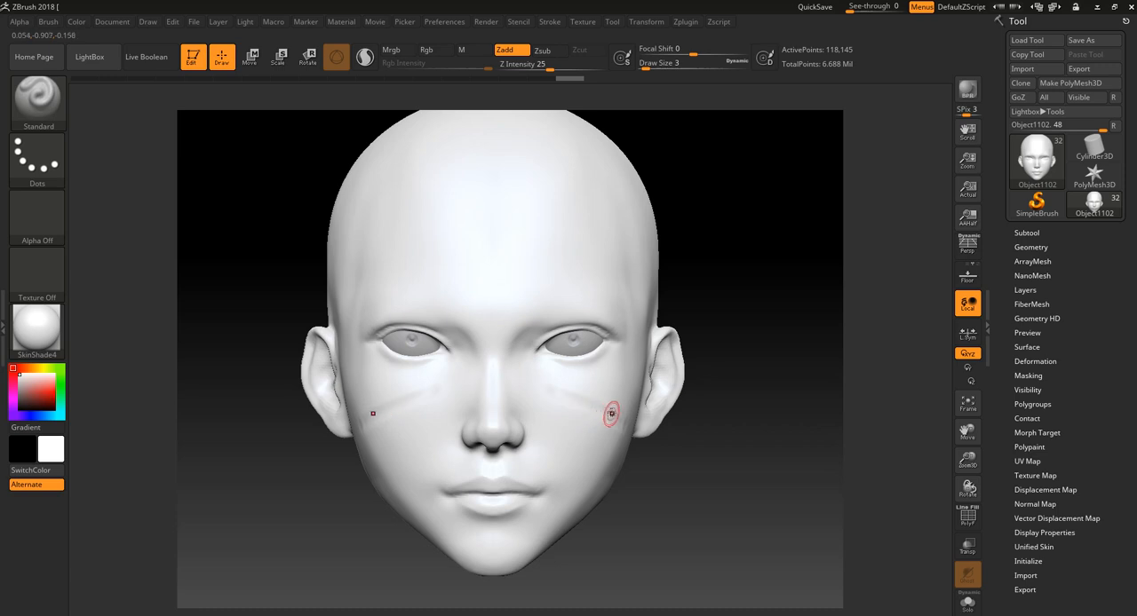
key("ctrl")
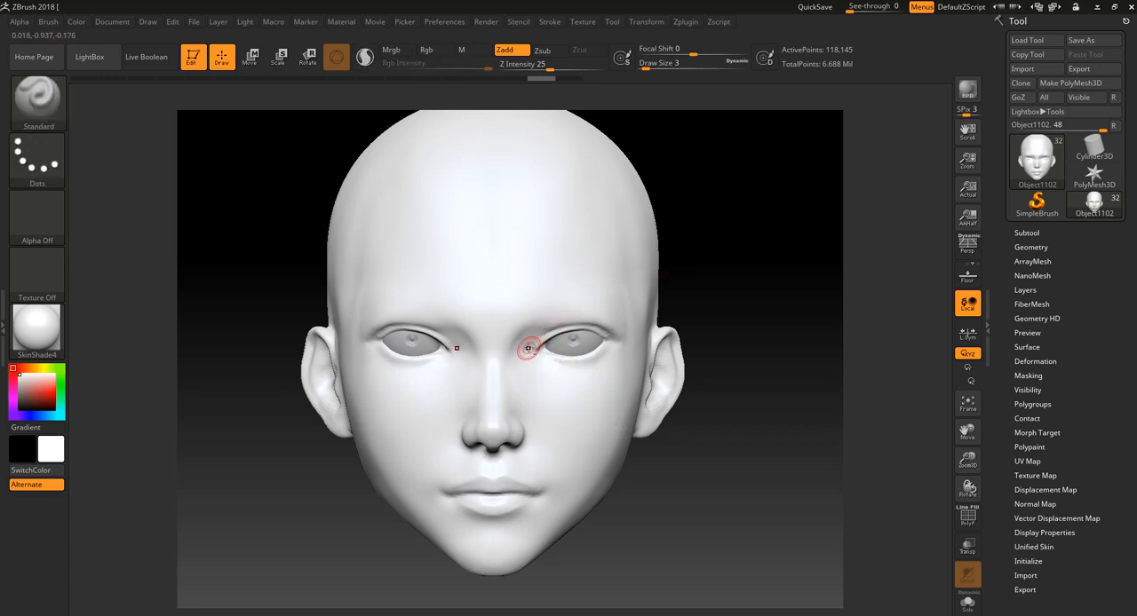
- Switch the sculpting brush to DamStandard for carving creases
left_click_drag(682, 246, 598, 343)
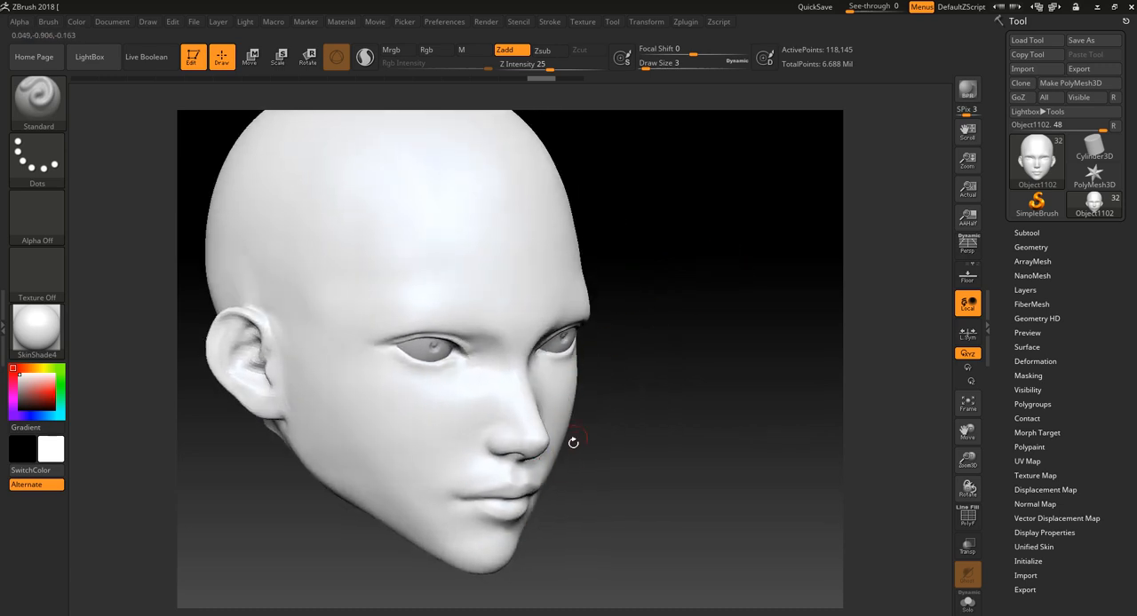
key("f")
left_click_drag(614, 421, 597, 452, "shift")
mouse_move(593, 490)
left_mouse_down("alt")
mouse_move(670, 538)
mouse_move(662, 447)
left_mouse_up("alt")
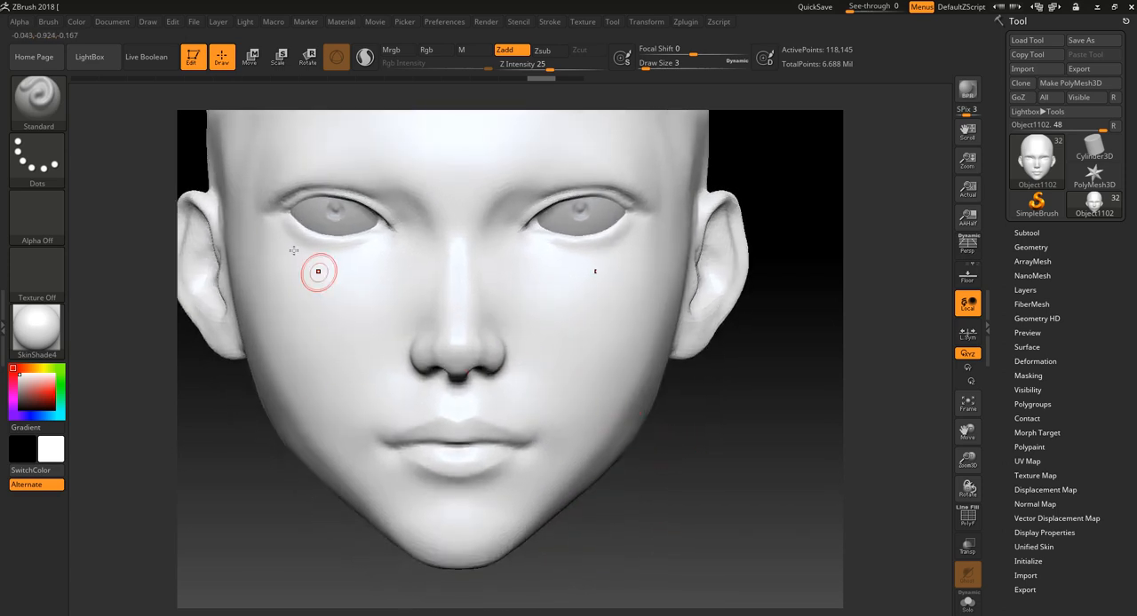
left_click(37, 96)
left_click(748, 201)
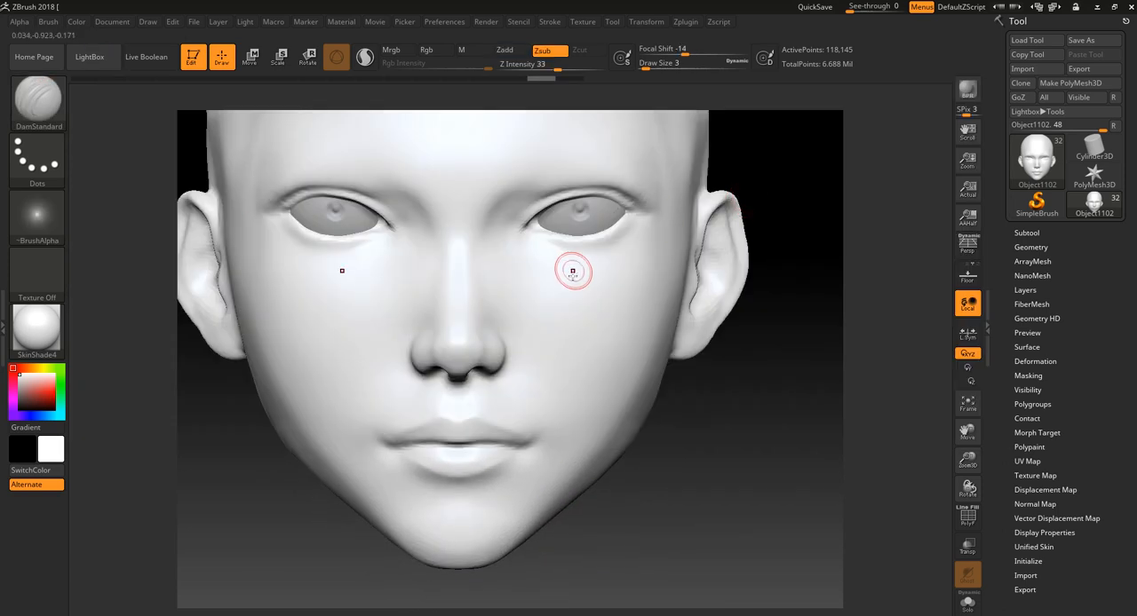
- Try a DamStandard crease along the outer edge of the nostril, and undo it
left_click_drag(695, 472, 635, 469)
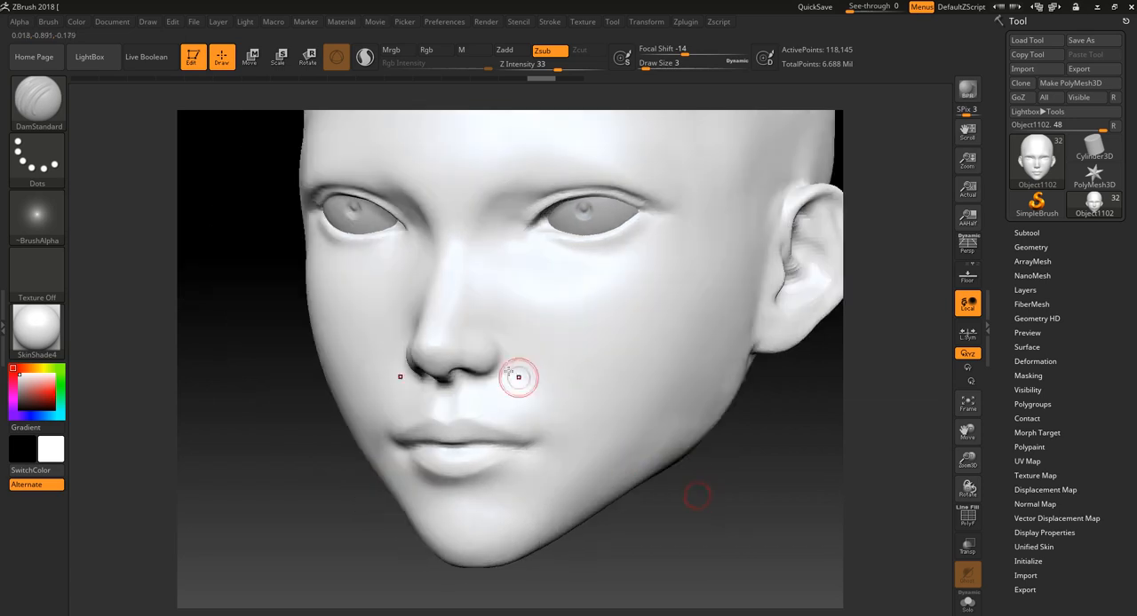
left_click_drag(498, 345, 484, 369)
key("ctrl+z")
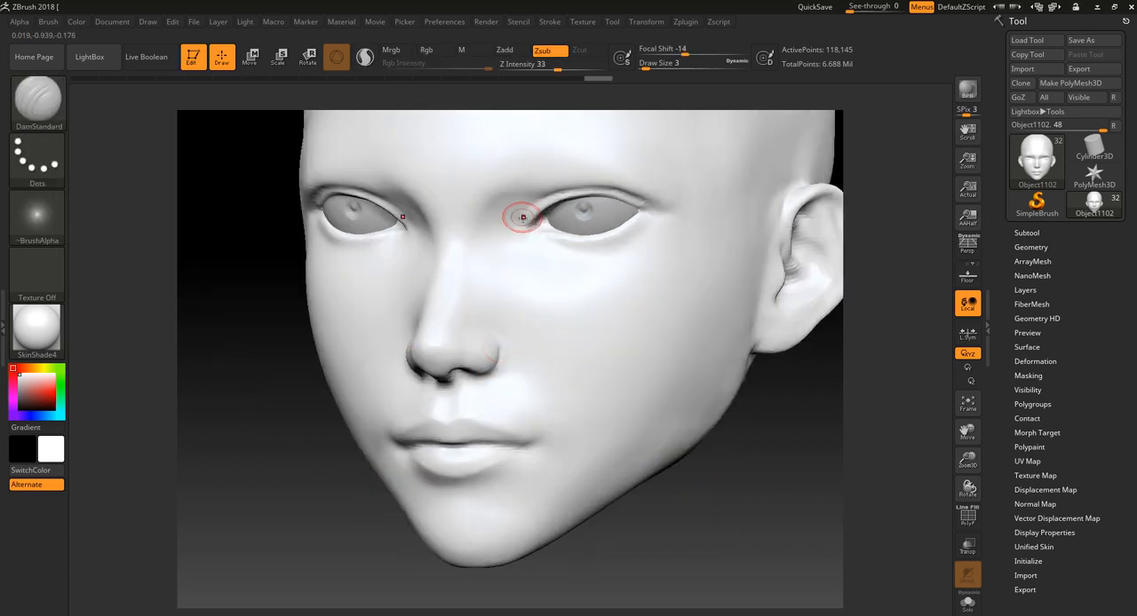
- Carve the inner corners of both eyes with symmetrical DamStandard strokes at draw size 3
key("ctrl")
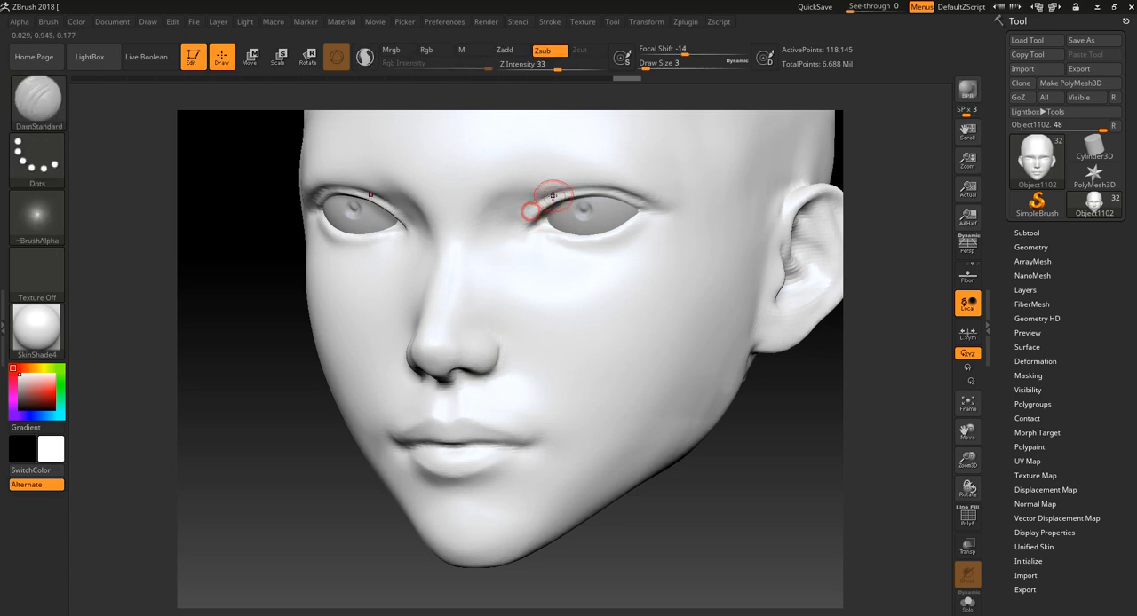
mouse_move(756, 390)
left_mouse_down()
mouse_move(749, 507)
mouse_move(713, 457)
mouse_move(688, 480)
left_mouse_up()
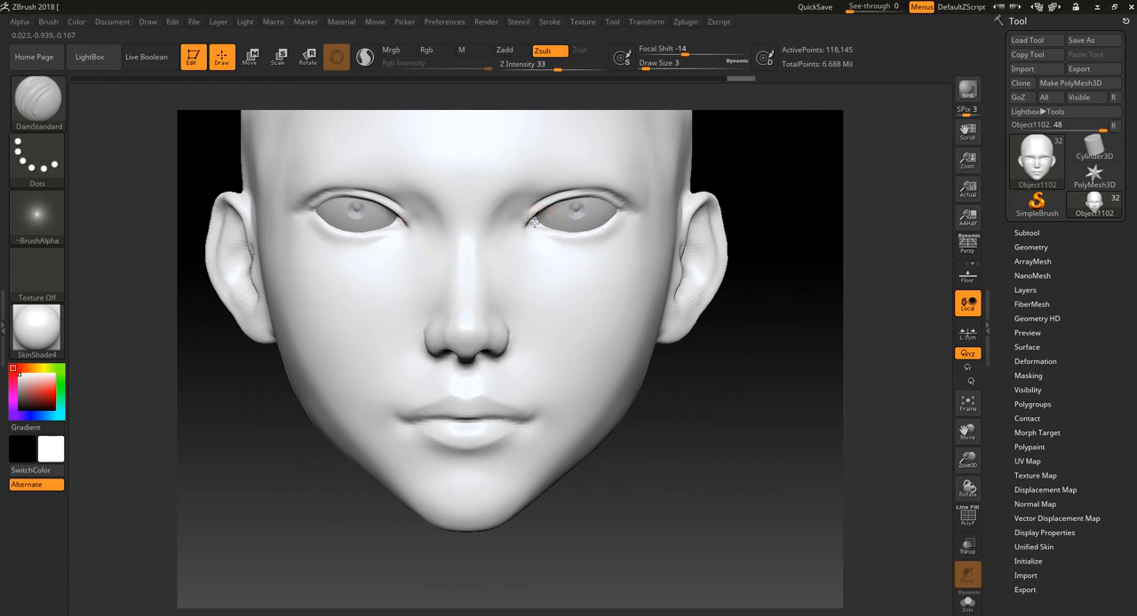
mouse_move(736, 180)
left_mouse_down()
mouse_move(698, 347)
mouse_move(627, 358)
left_mouse_up()
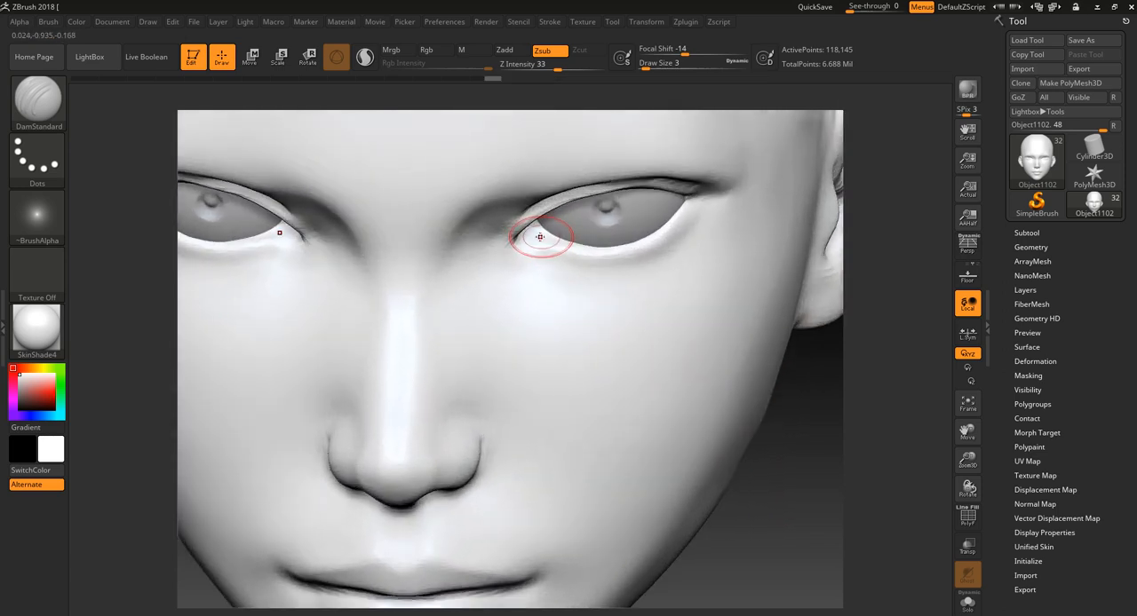
- Try an additional DamStandard stroke below the inner eye corners, and undo it
mouse_move(540, 237)
left_mouse_down()
mouse_move(536, 228)
mouse_move(525, 239)
left_mouse_up()
key("ctrl+z")
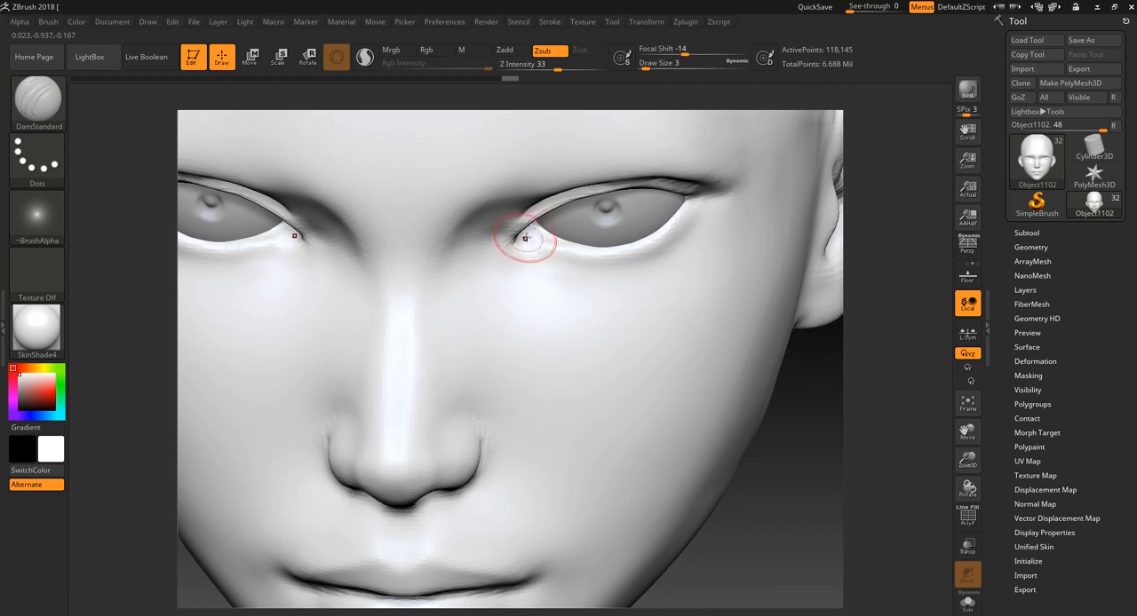
left_click_drag(769, 518, 735, 363, "alt")
key("ctrl+z")
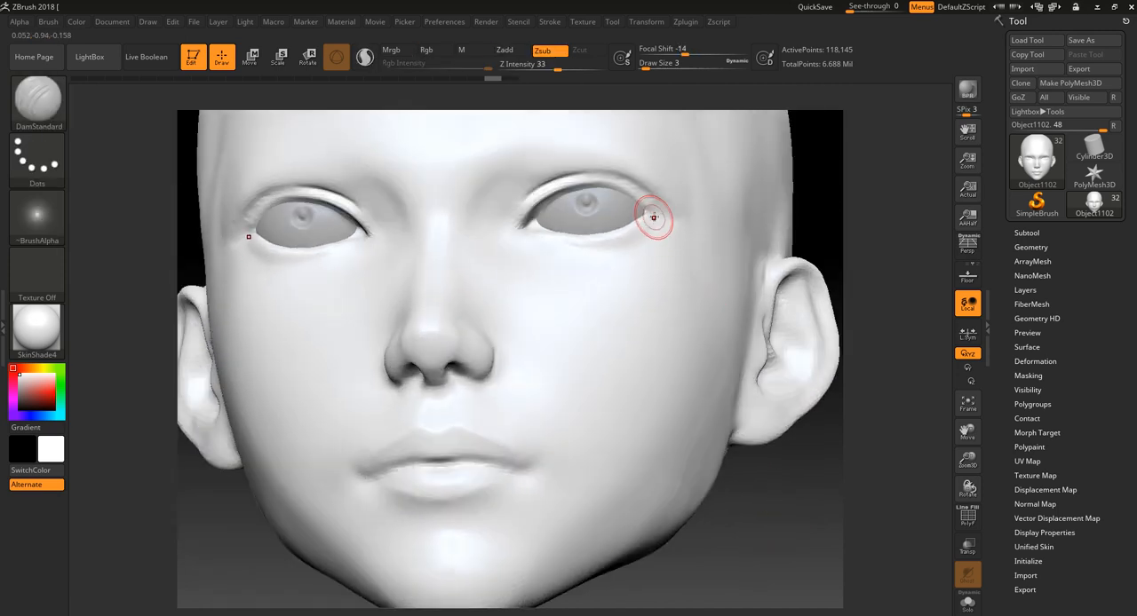
- Refine the outer corners of the lower eyelids with DamStandard and Smooth strokes, reducing the draw size to 2
left_click_drag(654, 218, 656, 215)
left_click_drag(829, 158, 875, 184)
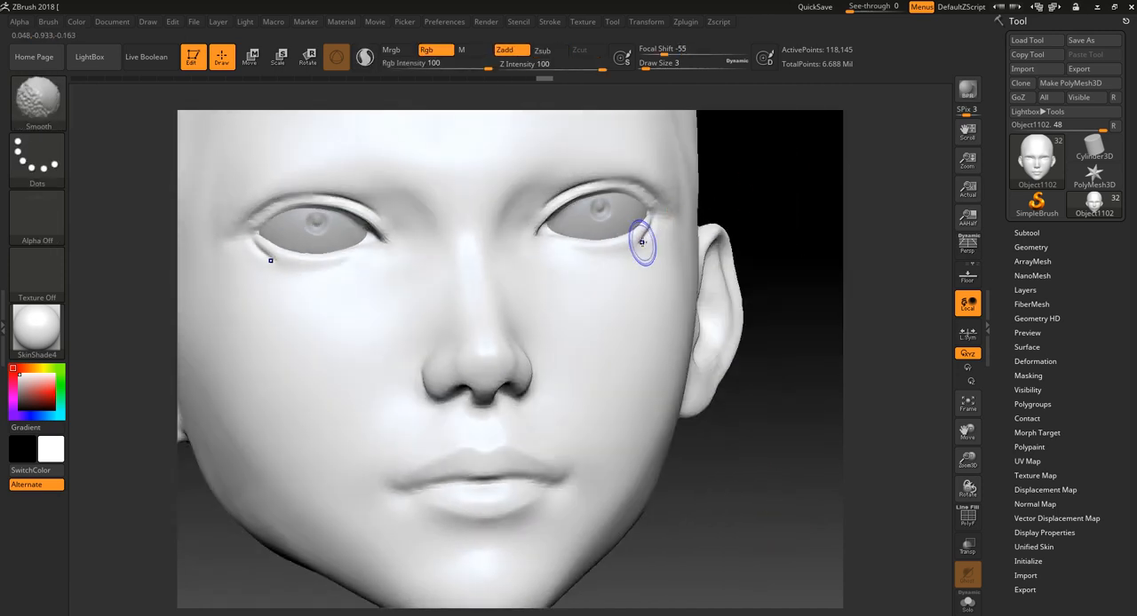
mouse_move(641, 243)
left_mouse_down("shift")
mouse_move(659, 227)
mouse_move(650, 252)
left_mouse_up("shift")
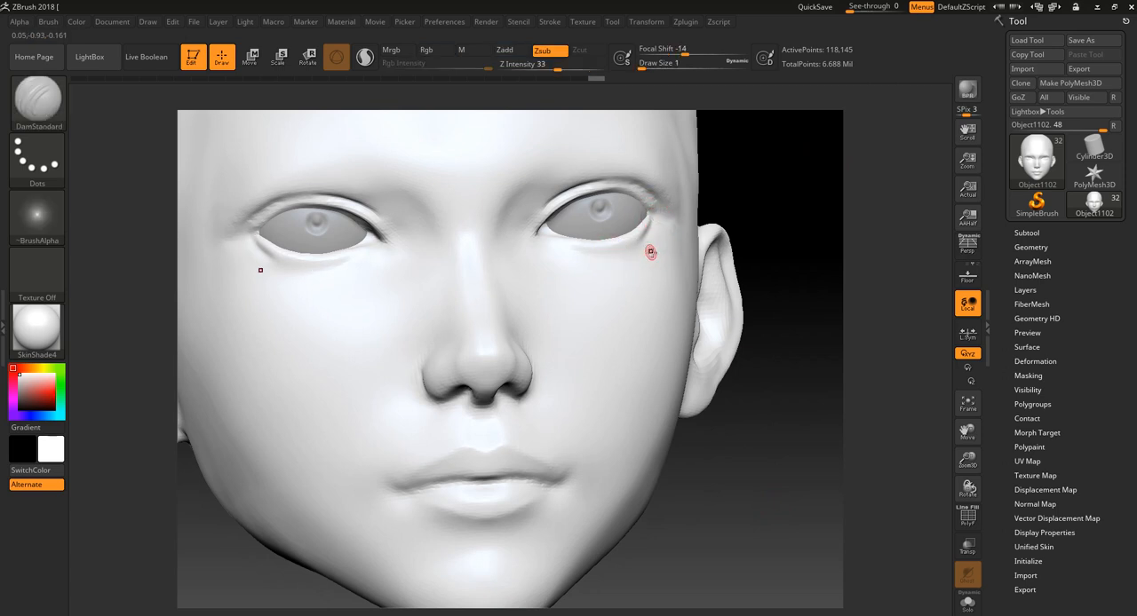
left_click_drag(763, 169, 719, 199)
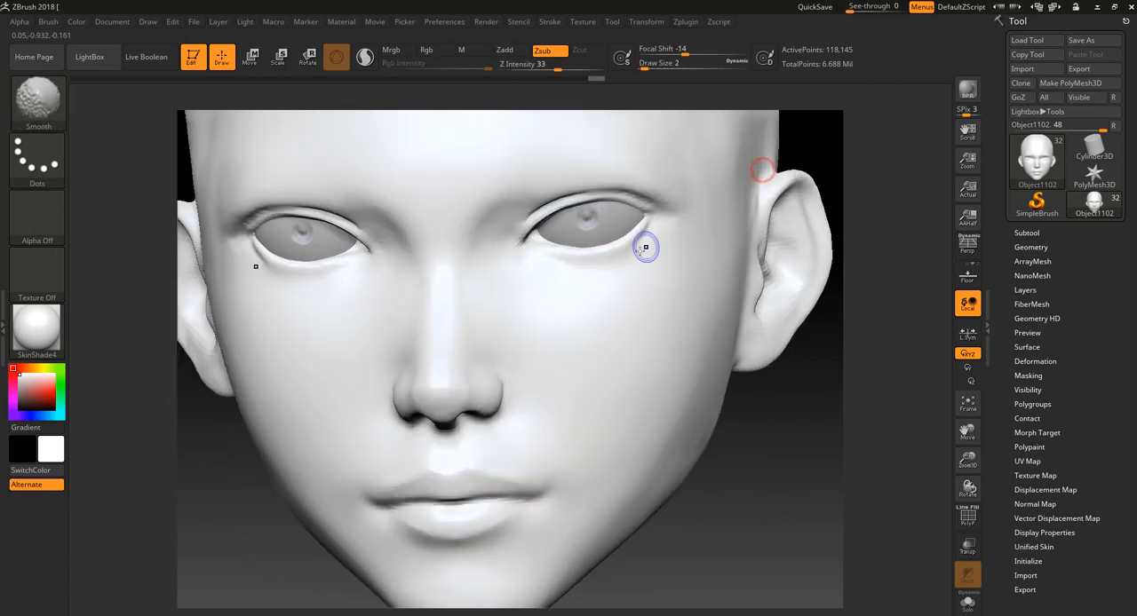
left_click_drag(629, 258, 623, 257, "shift")
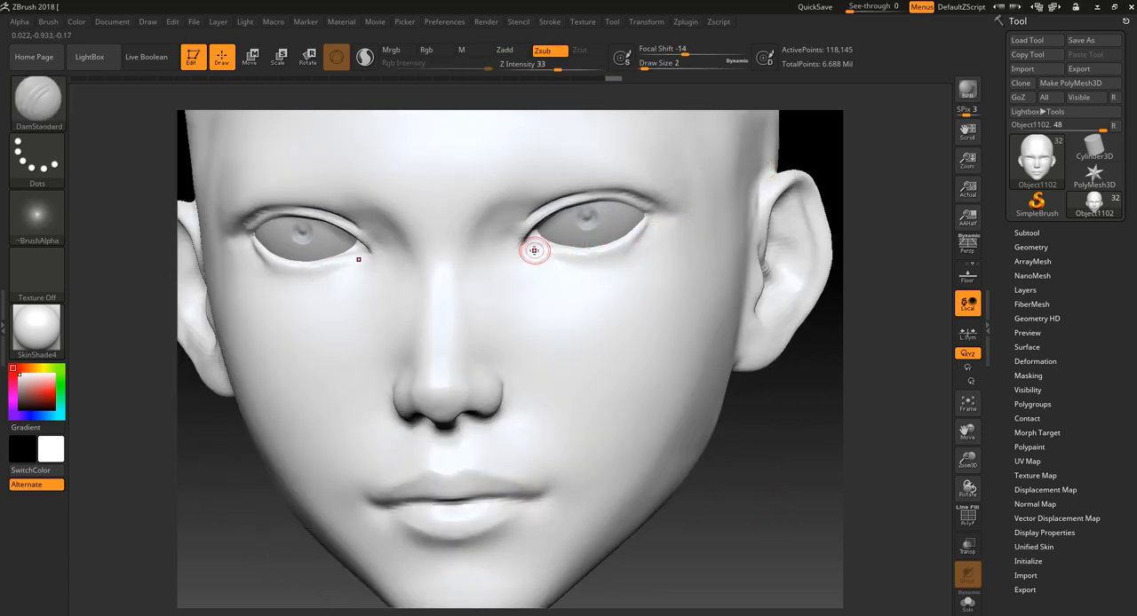
- Carve a crease beneath the lower eyelids near the inner corners with DamStandard at draw size 2, and smooth it
left_click_drag(535, 252, 579, 265)
key("ctrl+z")
left_click_drag(908, 150, 886, 180, "alt")
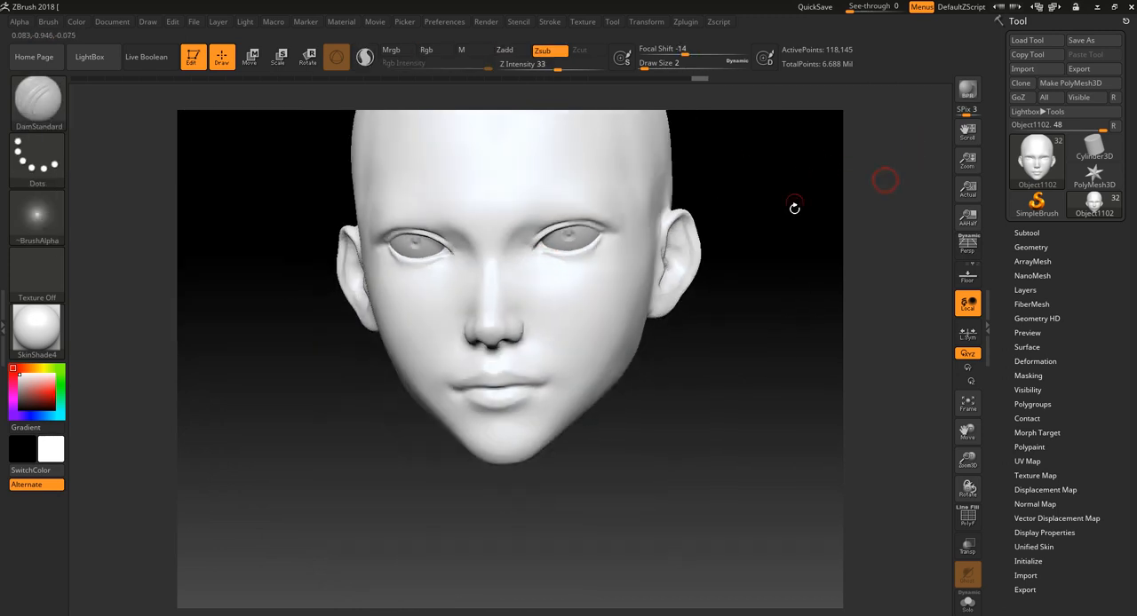
left_click_drag(759, 338, 766, 369, "alt")
key("f")
key("shift")
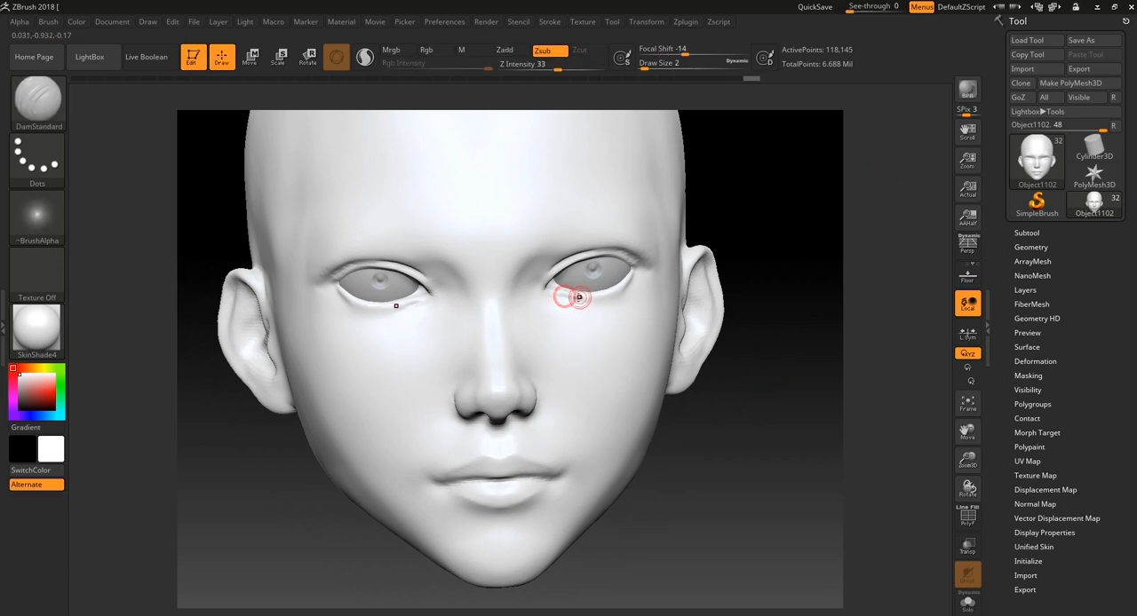
key("shift")
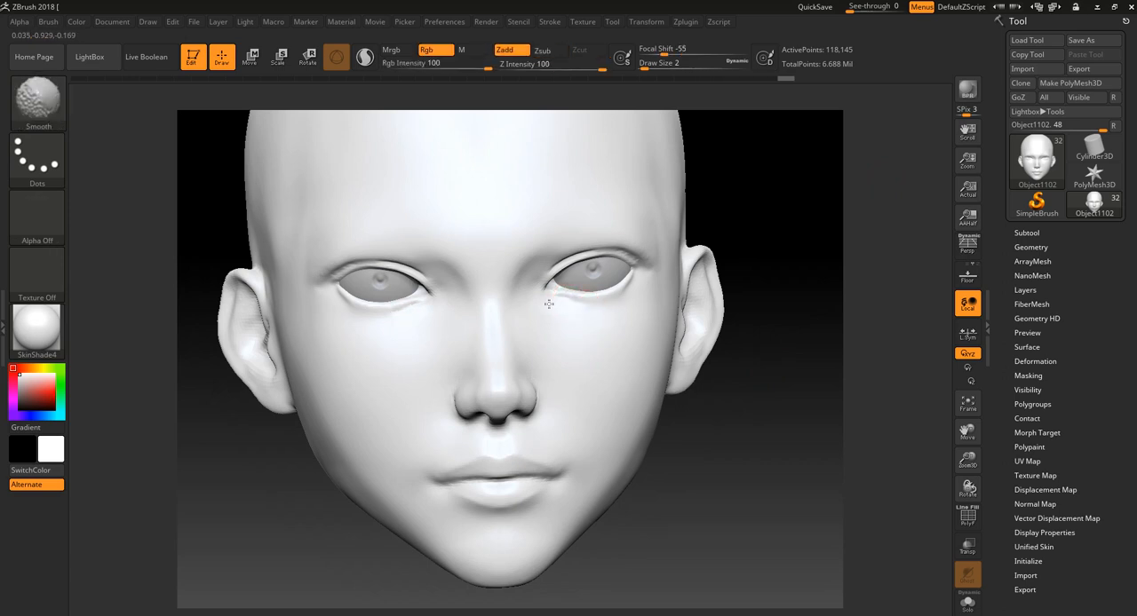
key("shift")
left_click_drag(744, 202, 758, 241)
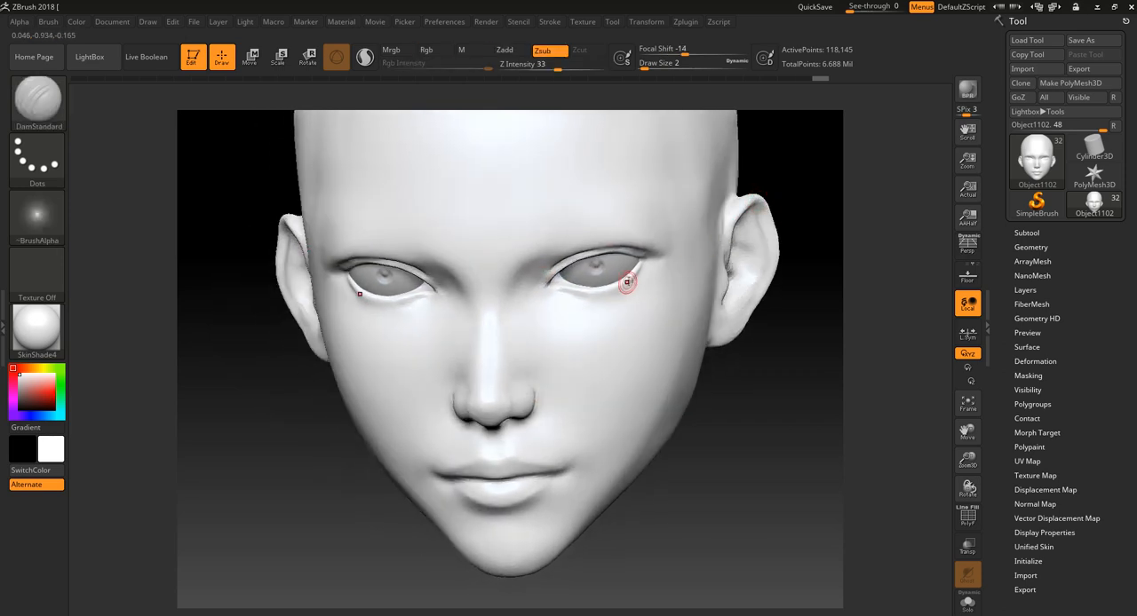
- Preview the head at its lowest subdivision level, and return it to SDiv 5
left_click_drag(826, 347, 807, 406, "alt")
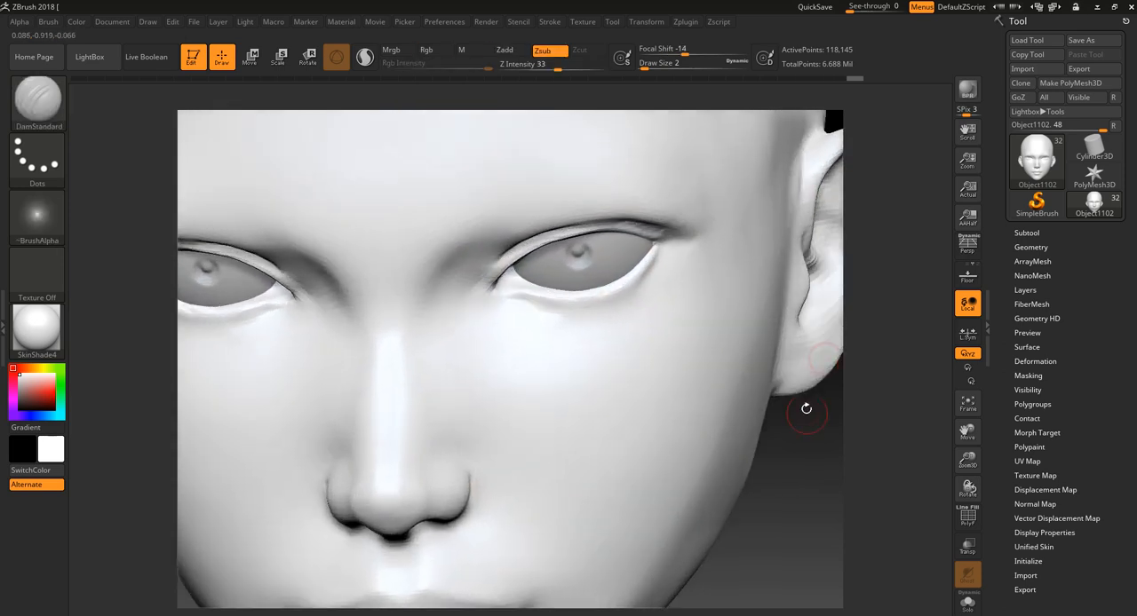
left_click(1031, 247)
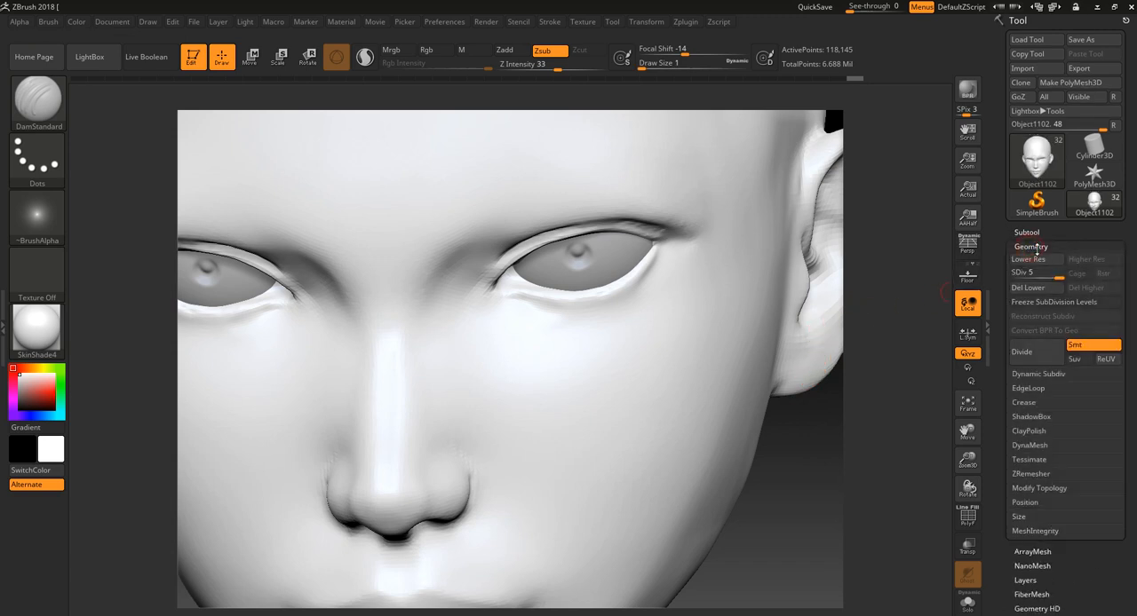
left_click_drag(1057, 276, 1017, 274)
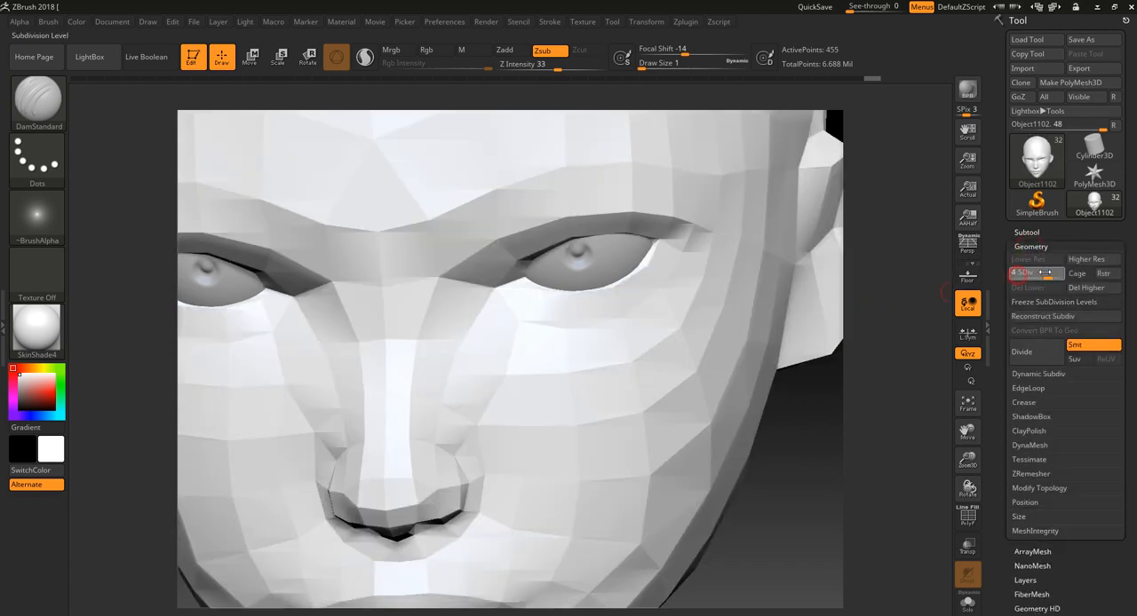
left_click(1070, 271)
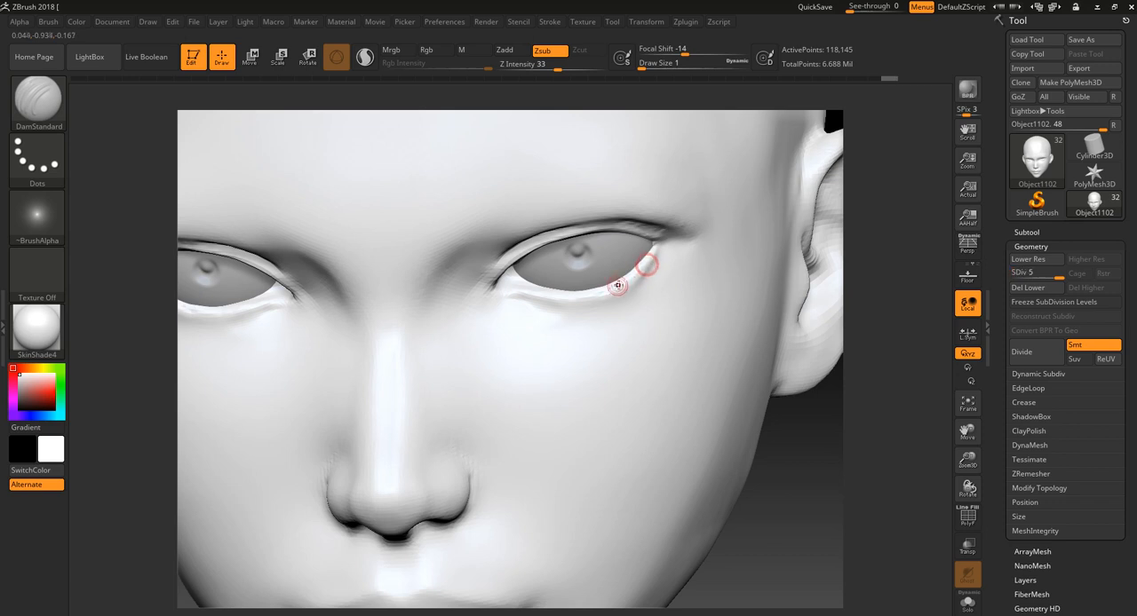
- Change the head's material to PolySkin
key("ctrl")
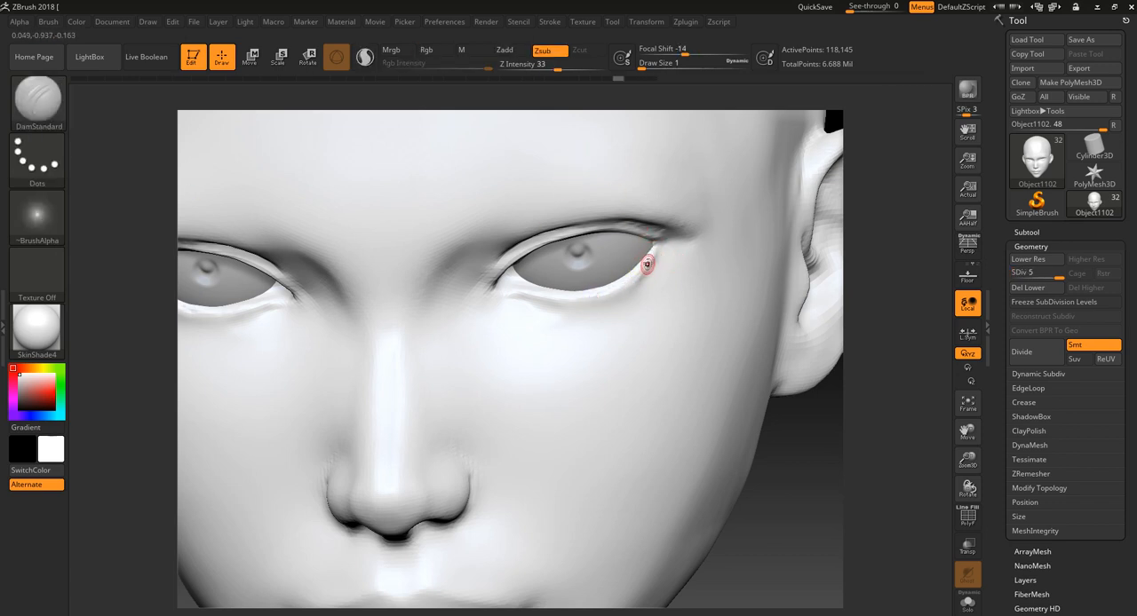
left_click(37, 331)
left_click(224, 443)
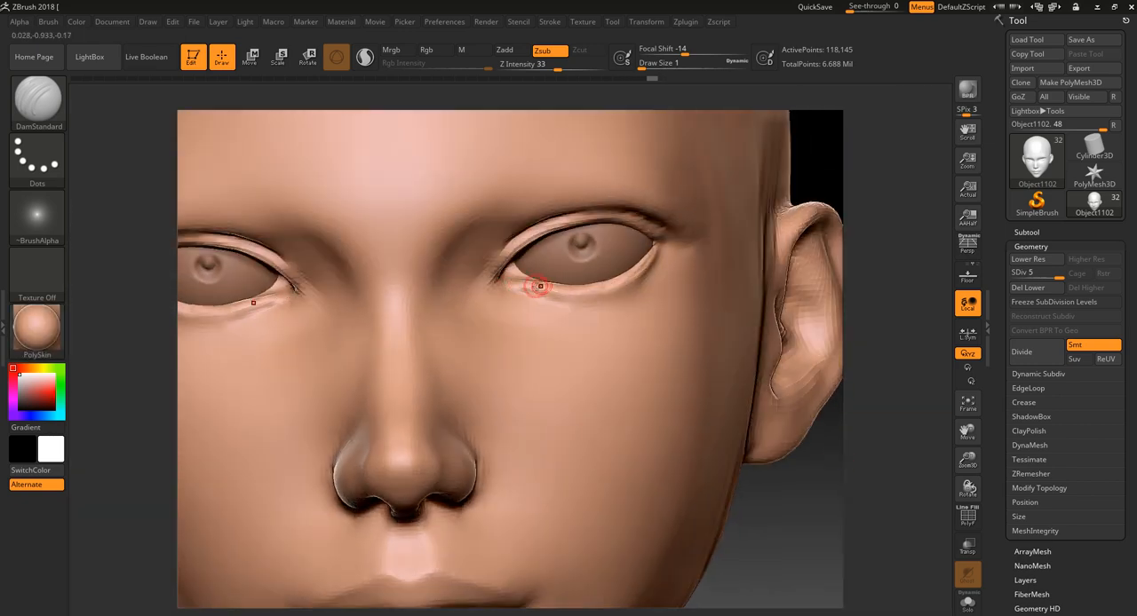
- Refine the lower eyelid creases and the inner ends of the upper eyelids with DamStandard and Smooth strokes at draw size 1
left_click_drag(539, 286, 597, 295)
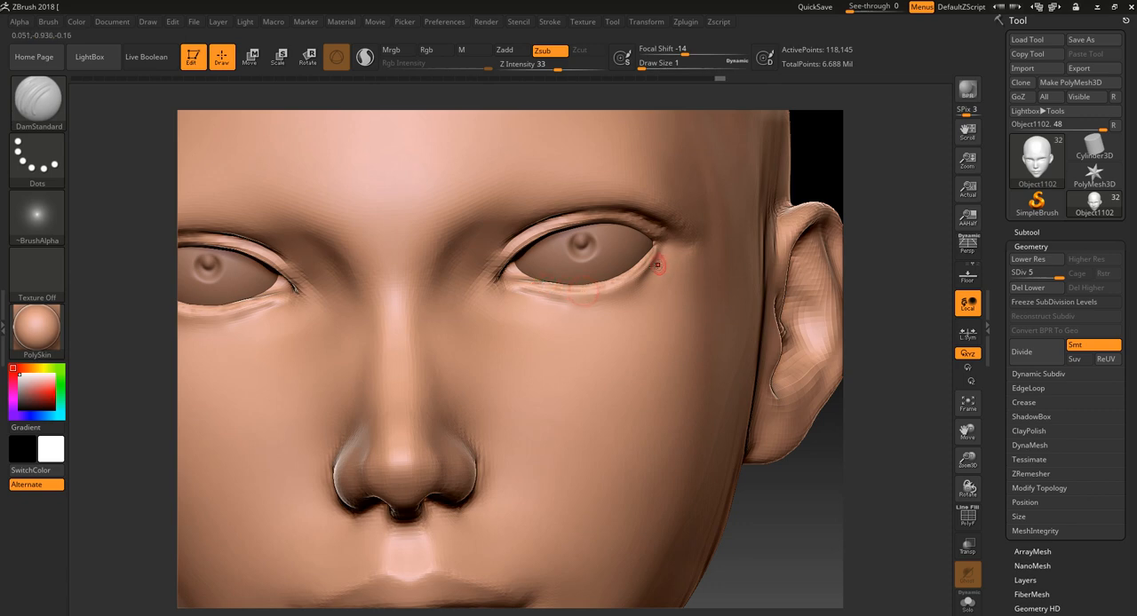
key("shift")
left_click_drag(487, 264, 513, 238)
key("shift")
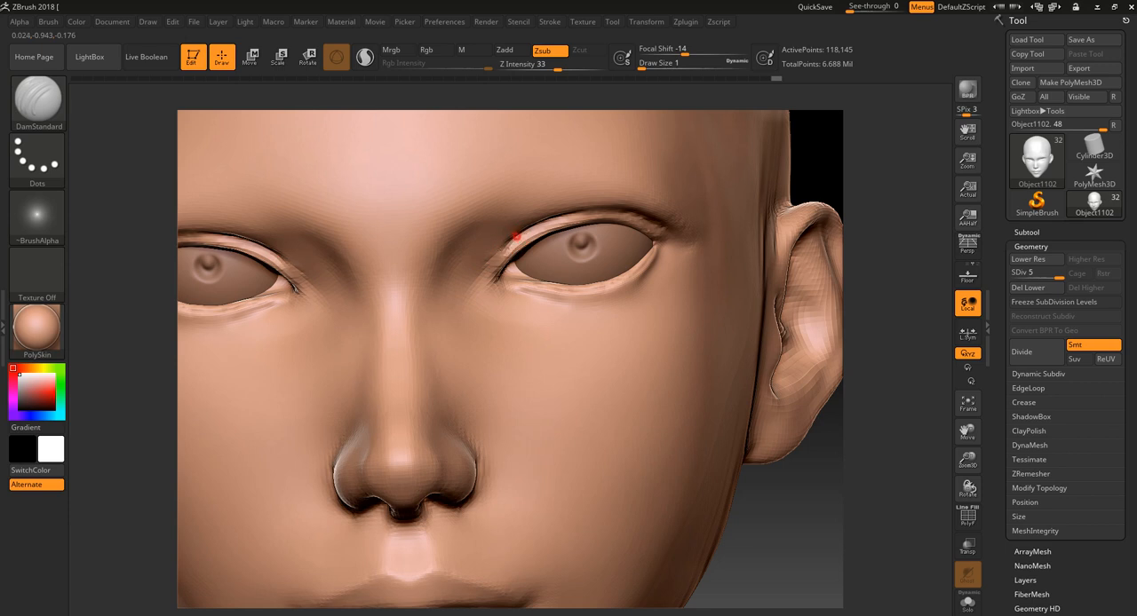
left_click_drag(498, 260, 522, 241)
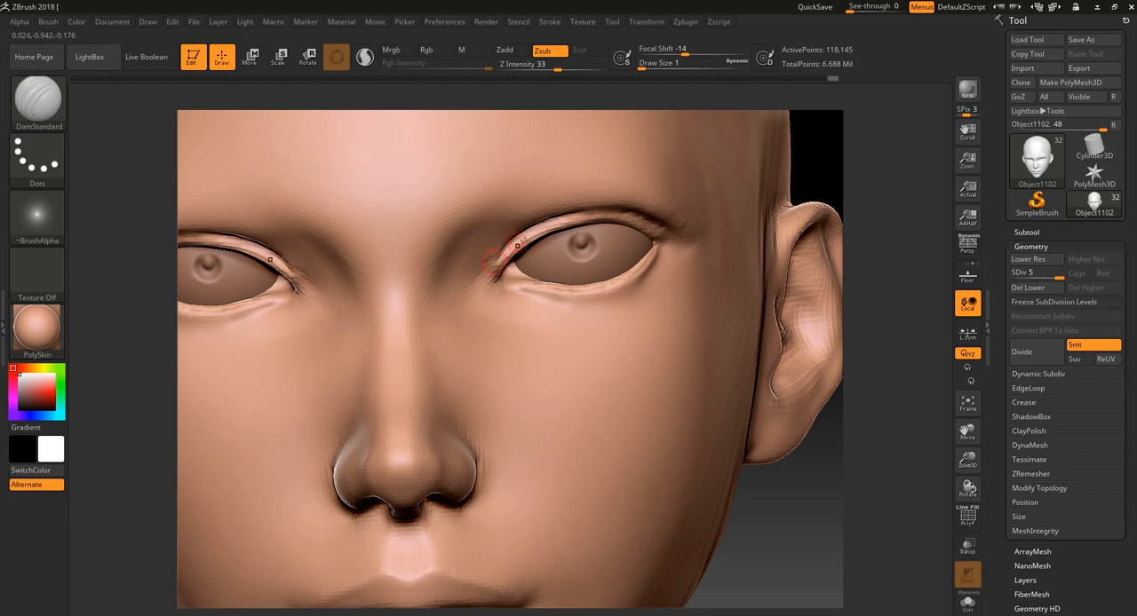
key("shift")
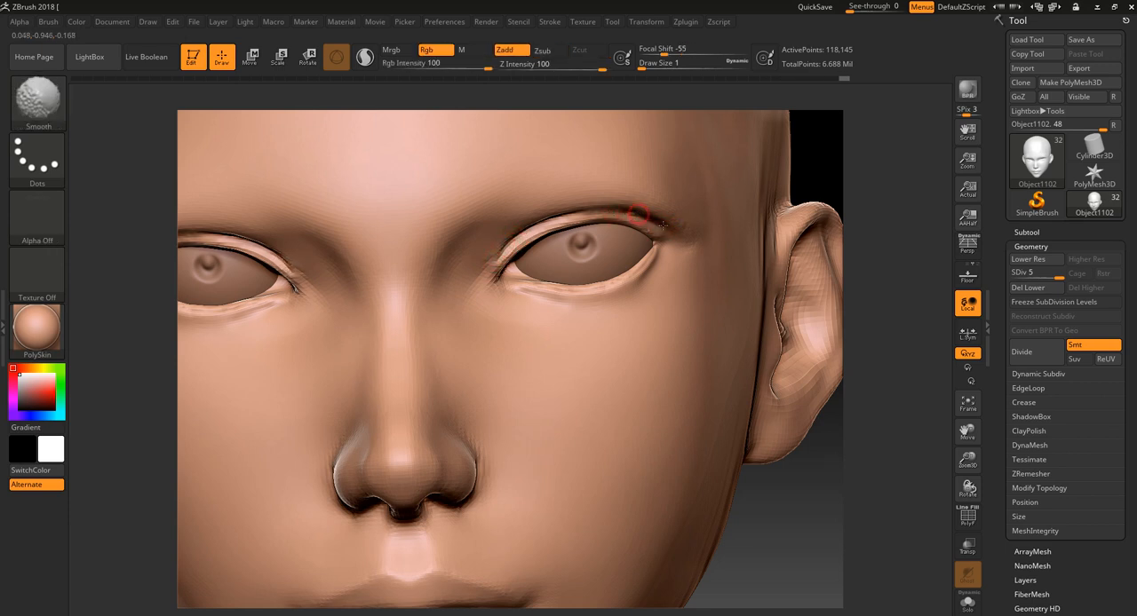
- Try masking a thin ring around the outer brow and eye corner with MaskPen, and undo it
key("ctrl")
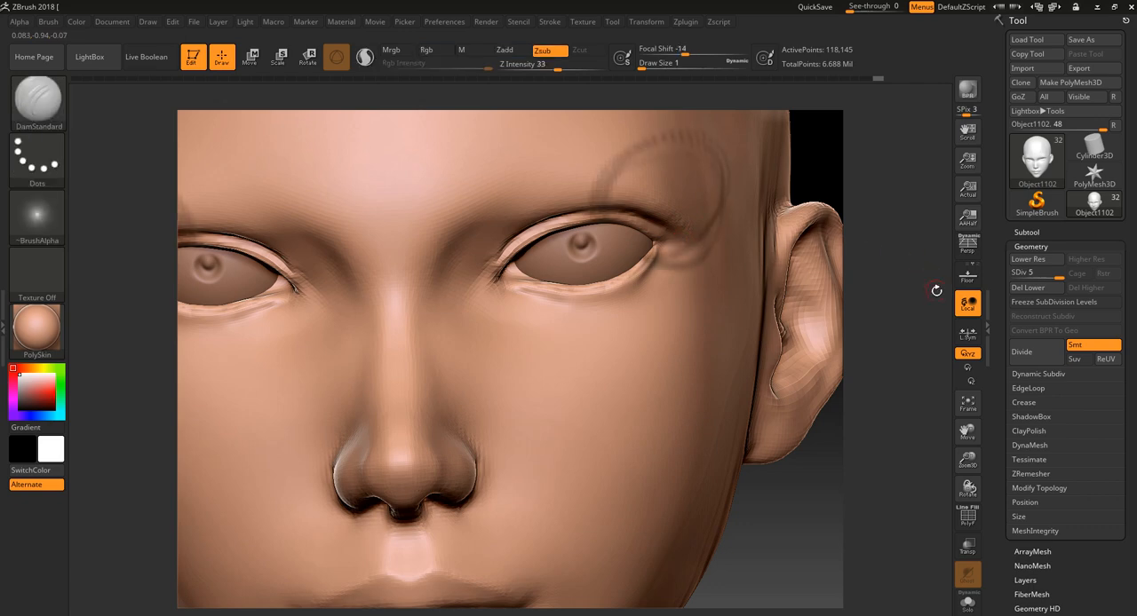
key("f")
mouse_move(808, 396)
left_mouse_down()
mouse_move(831, 399)
mouse_move(721, 311)
left_mouse_up()
left_click_drag(633, 210, 656, 258, "ctrl")
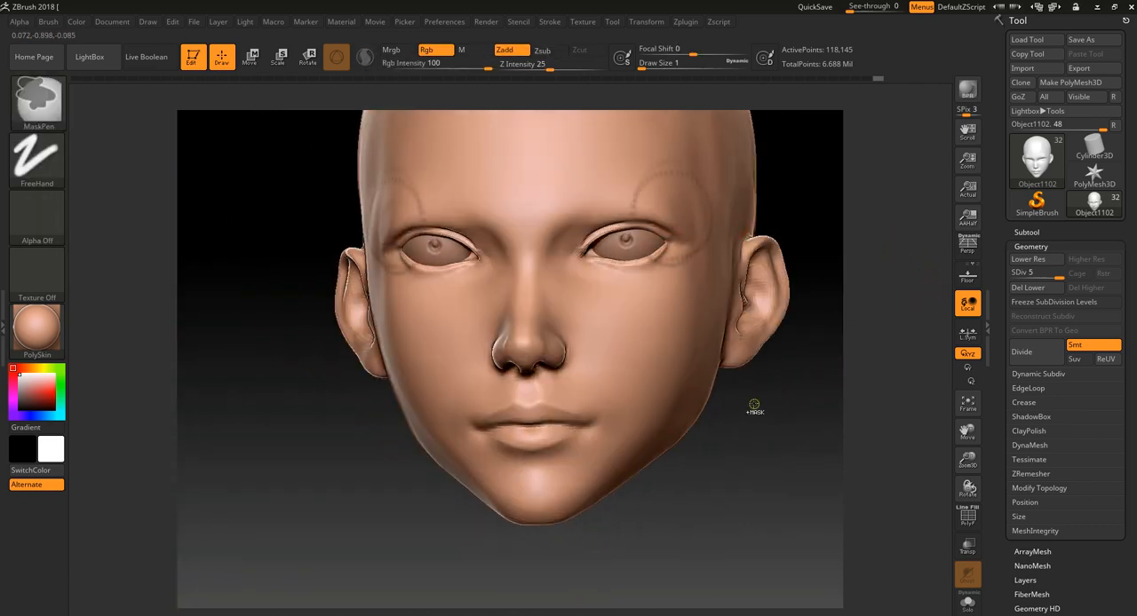
key("ctrl+z")
- Carve the mouth corners and the outline of the lower lip with DamStandard at draw size 1
mouse_move(706, 482)
left_mouse_down()
mouse_move(725, 498)
mouse_move(680, 479)
left_mouse_up()
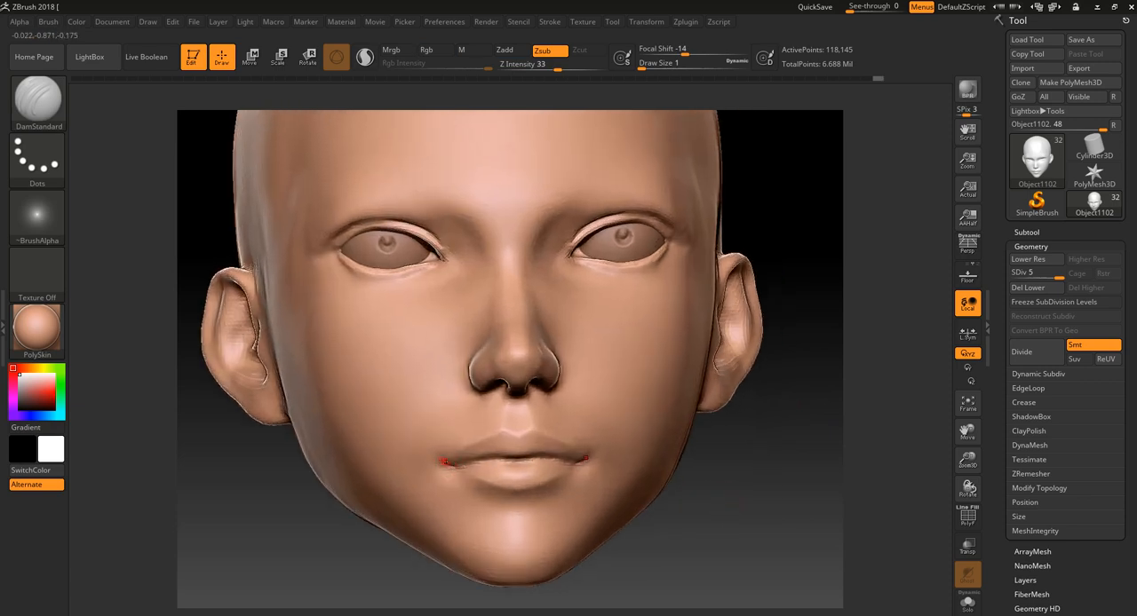
left_click_drag(704, 497, 580, 471)
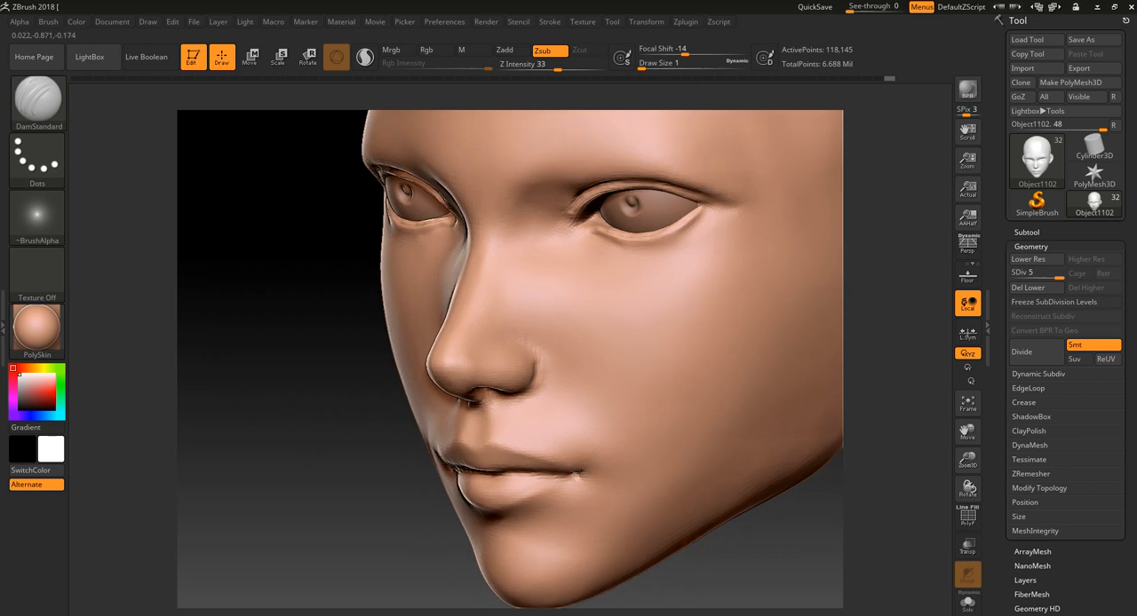
left_click_drag(429, 520, 482, 464)
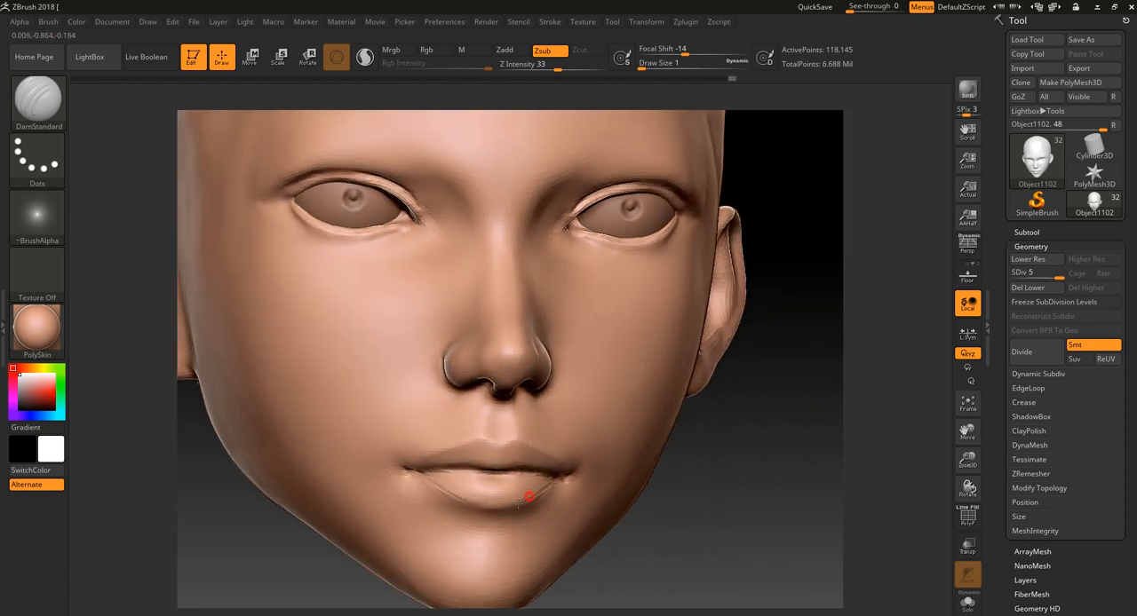
left_click_drag(519, 504, 482, 500)
left_click_drag(732, 466, 721, 549)
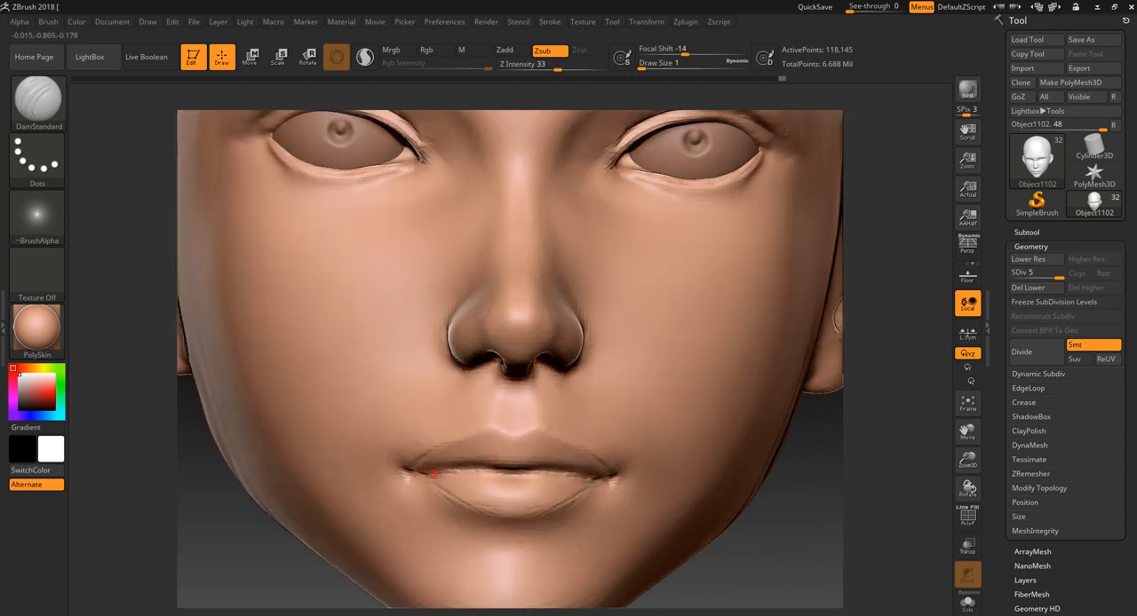
- Carve fine vertical wrinkles across both lips with DamStandard, and add a smoothed crease beneath the lower lip
left_click_drag(495, 459, 433, 476, "shift")
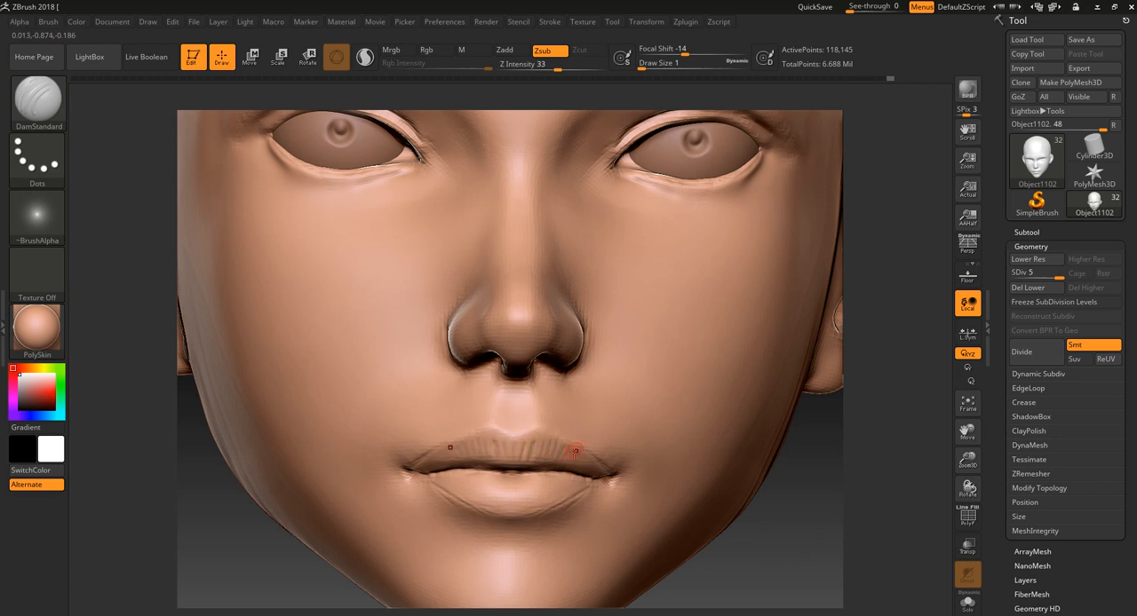
left_click_drag(575, 451, 578, 470)
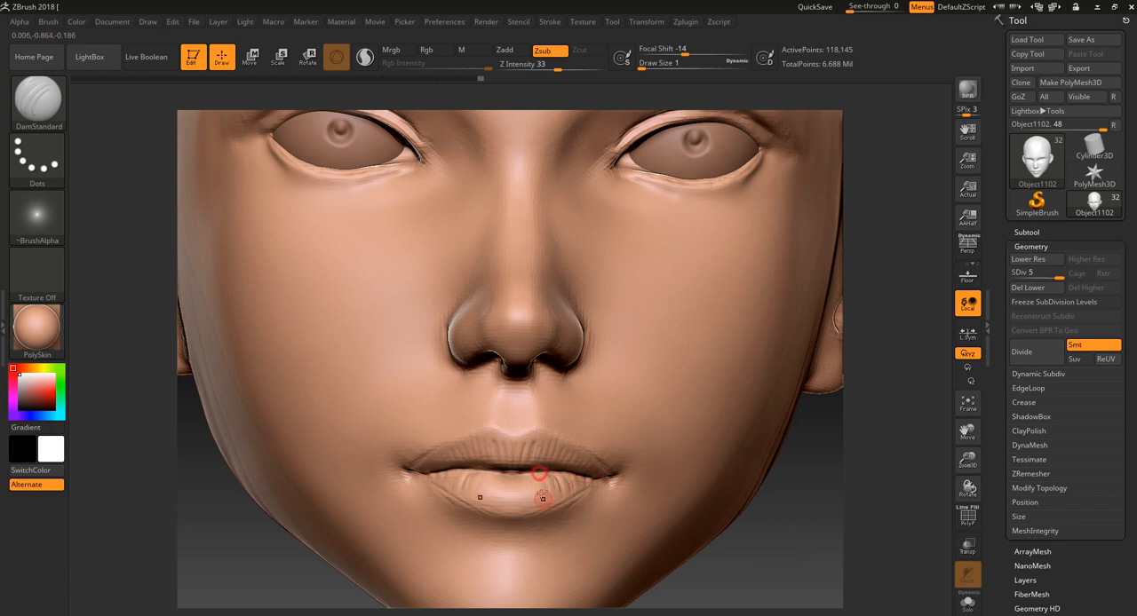
mouse_move(527, 479)
left_mouse_down()
mouse_move(516, 527)
mouse_move(563, 526)
left_mouse_up()
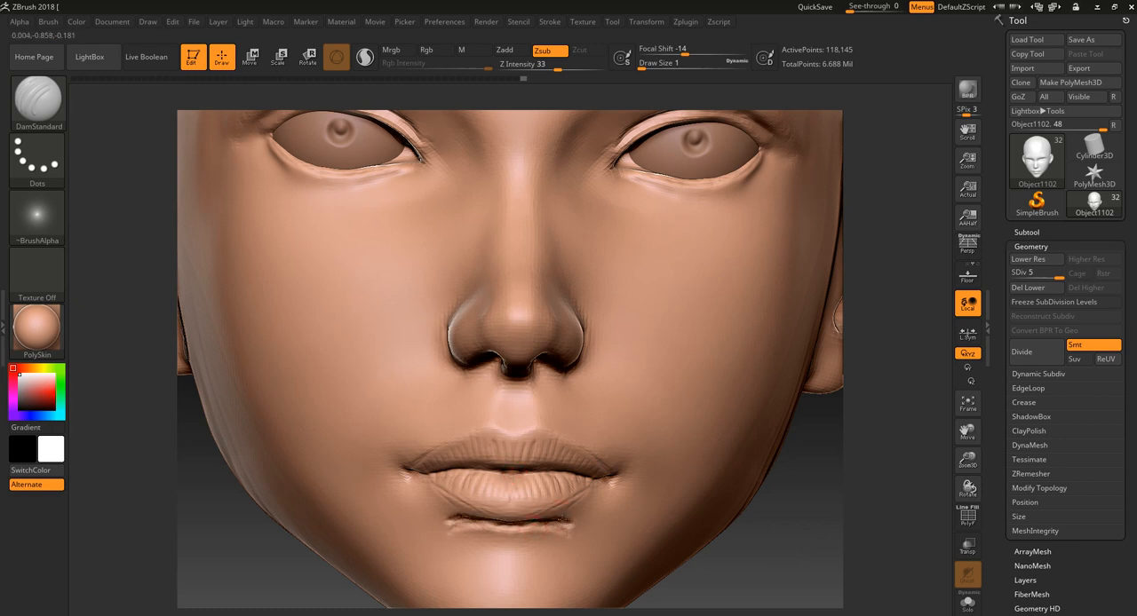
key("shift")
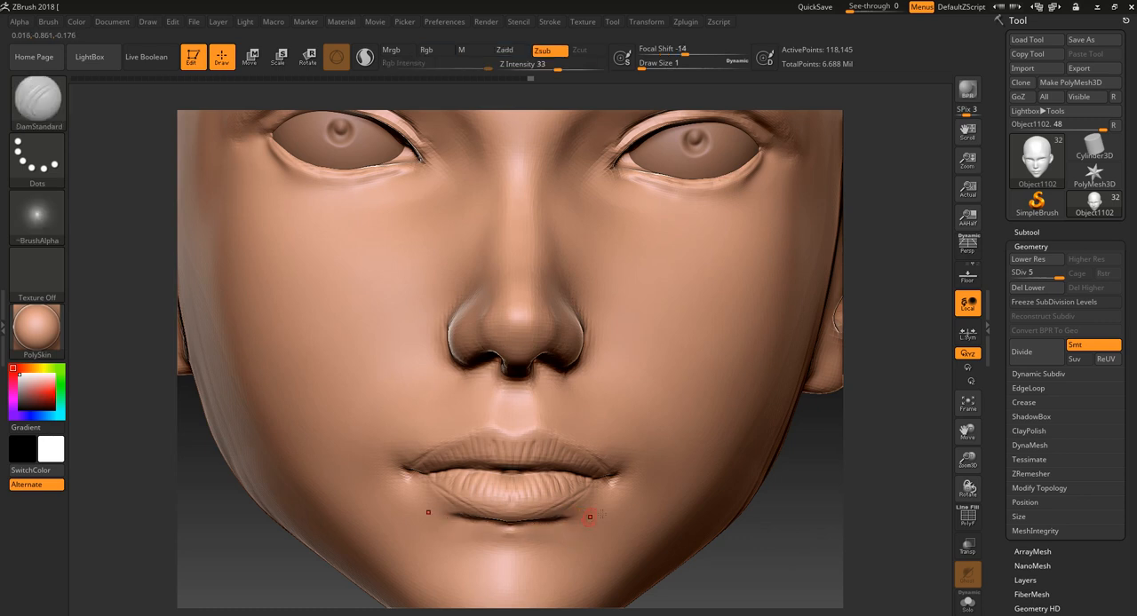
- Adjust the area beneath the lower lip and mouth corners with Move Topological at draw size 5, and smooth it
left_click_drag(737, 566, 735, 551, "alt")
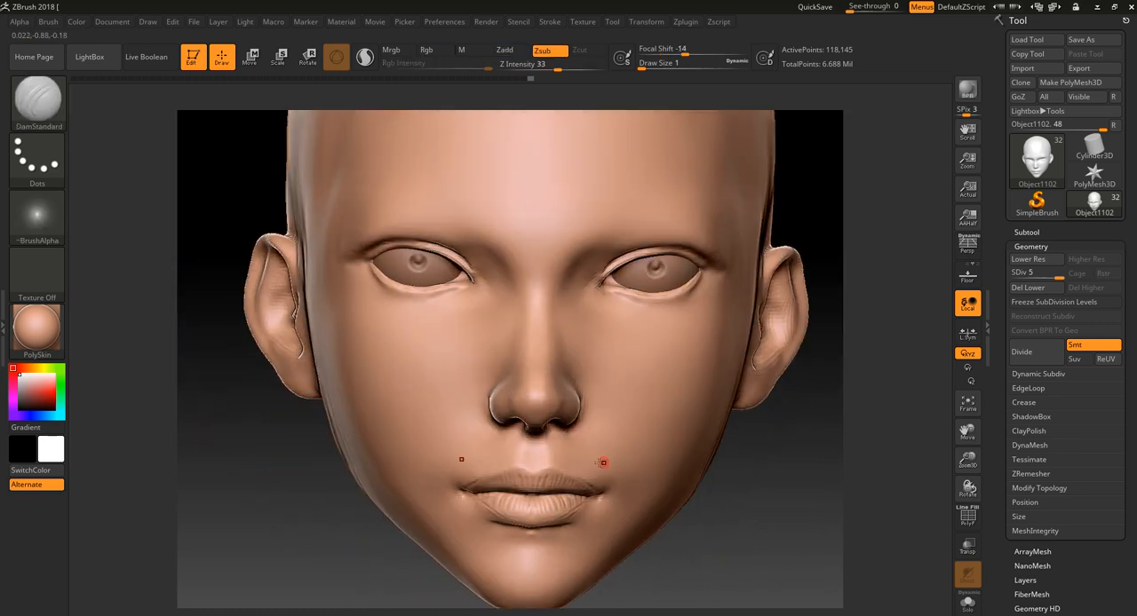
key("b")
key("m")
key("t")
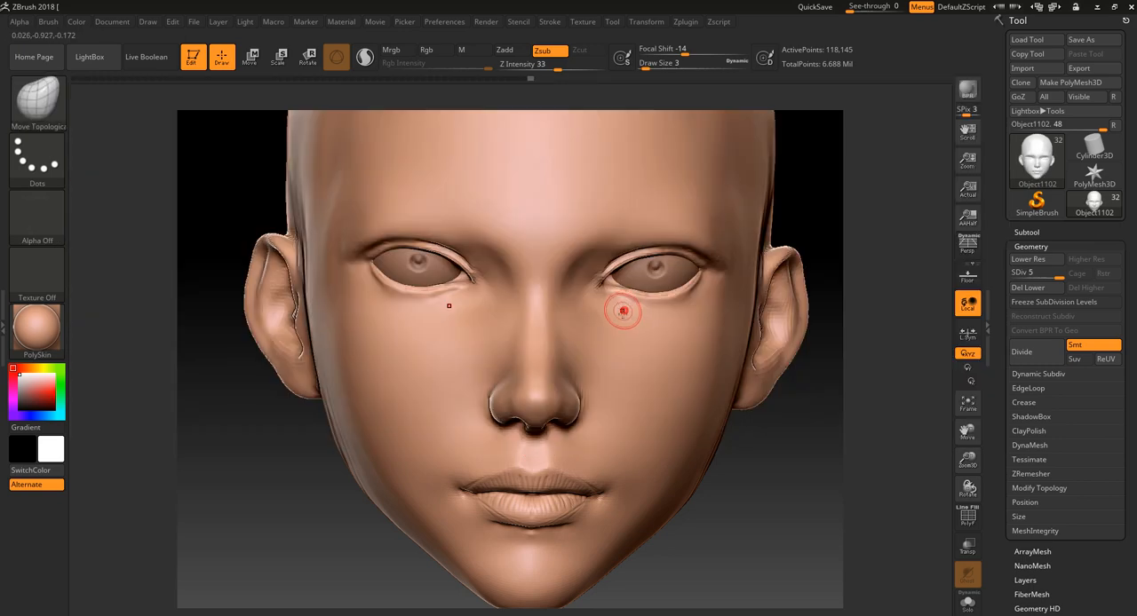
left_click_drag(744, 558, 748, 569, "alt")
key("]")
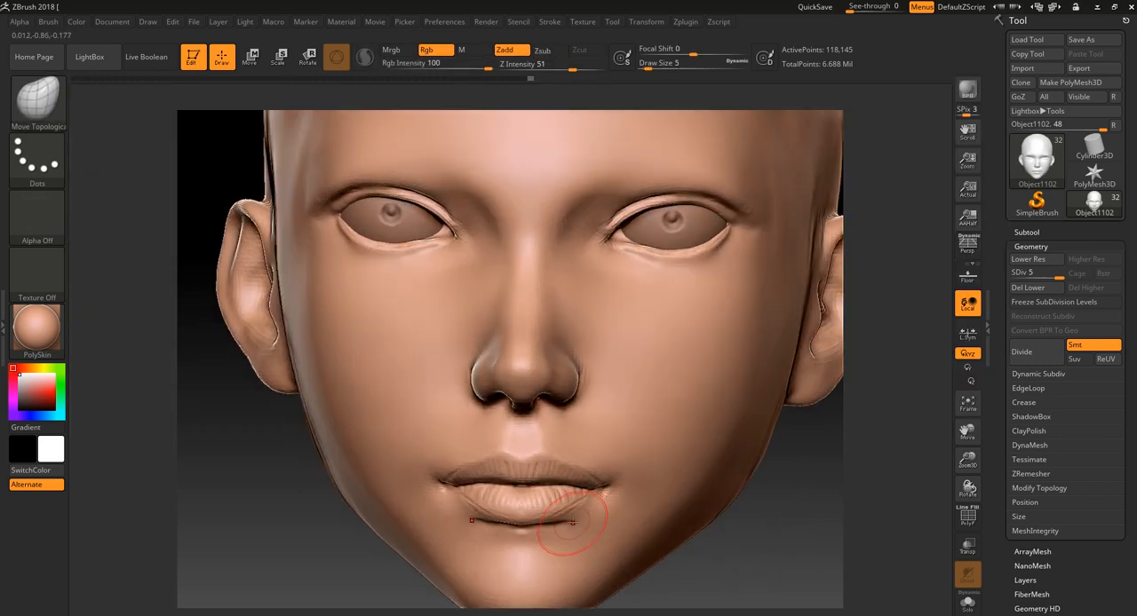
mouse_move(560, 526)
left_mouse_down()
mouse_move(569, 533)
mouse_move(473, 531)
left_mouse_up()
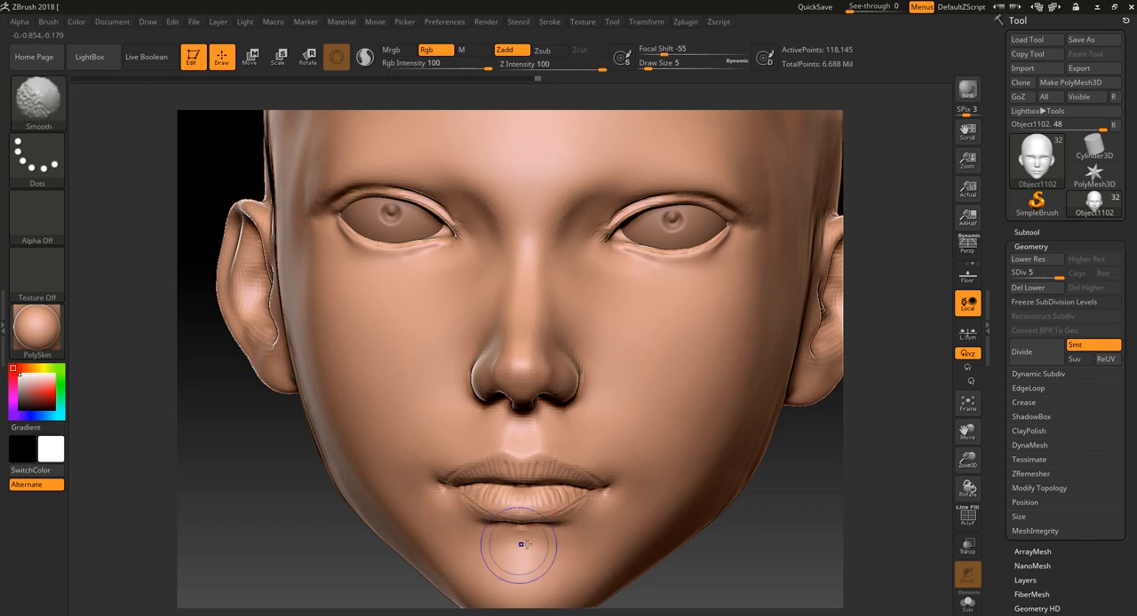
left_click_drag(574, 539, 583, 523)
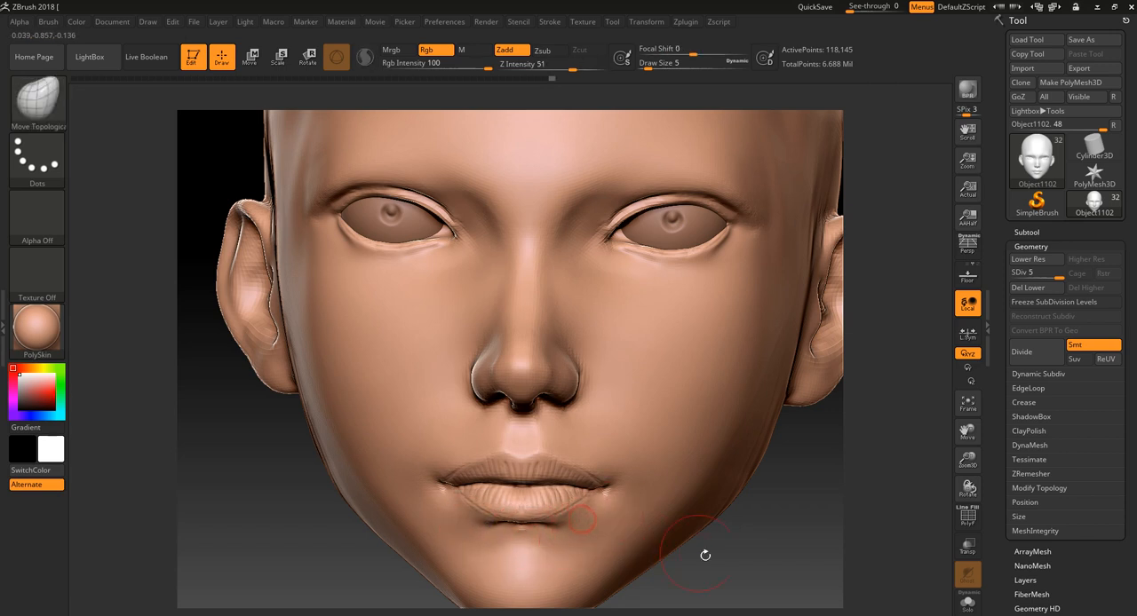
left_click_drag(705, 555, 648, 597, "alt")
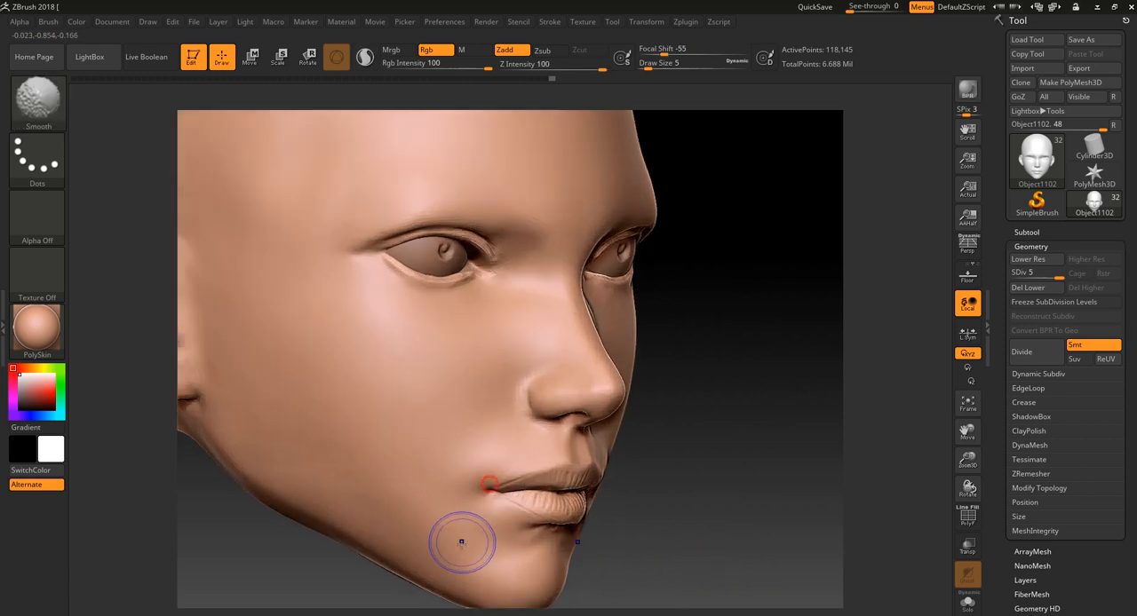
left_click_drag(462, 542, 525, 538, "shift")
left_click_drag(645, 525, 654, 537, "alt")
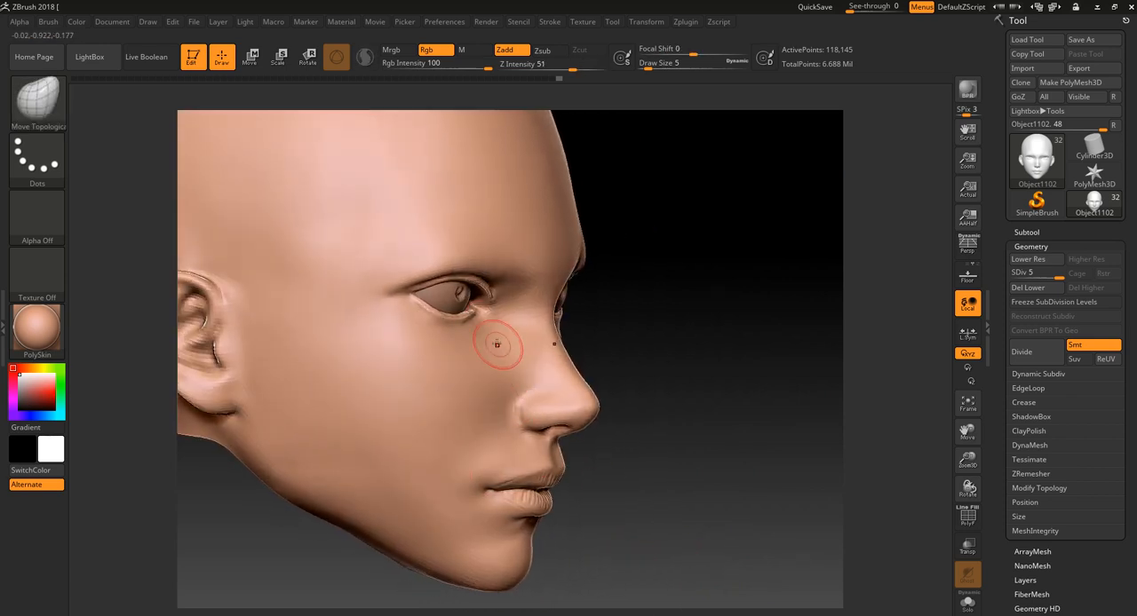
- Divide the head mesh once more to reach SDiv 6
left_click_drag(632, 326, 547, 363)
left_click_drag(371, 560, 547, 462, "alt")
mouse_move(788, 428)
left_mouse_down("alt")
mouse_move(883, 487)
mouse_move(642, 579)
left_mouse_up("alt")
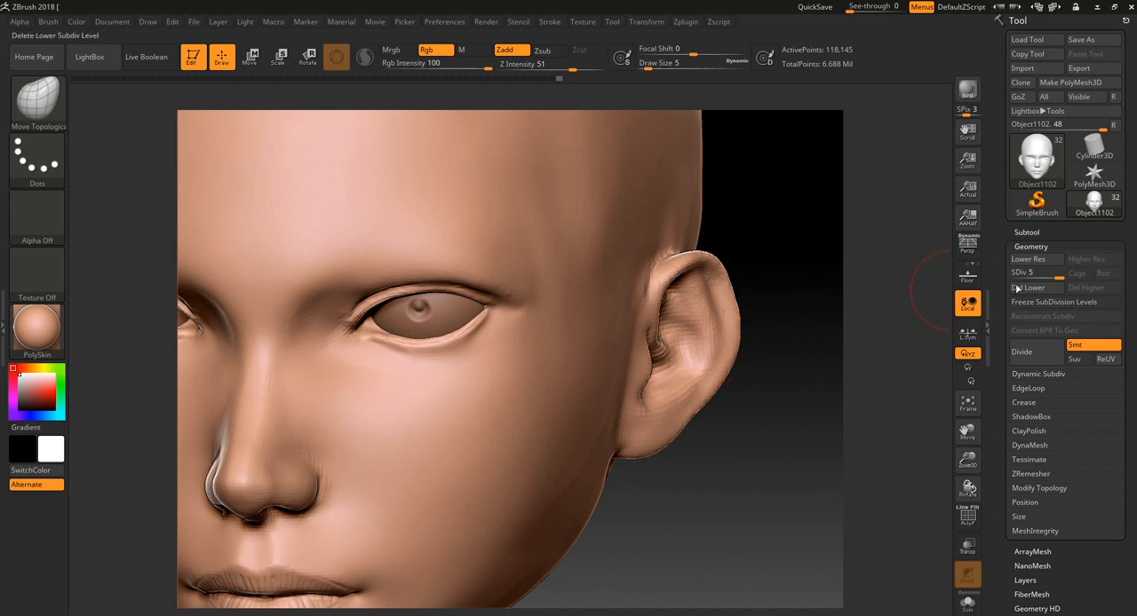
left_click(1033, 353)
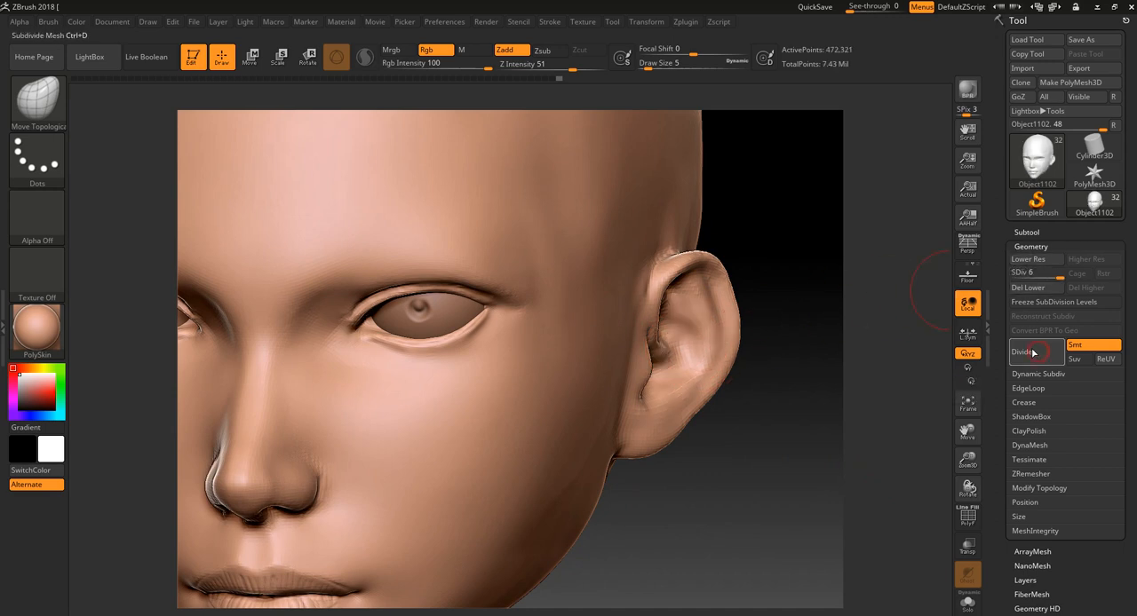
- Inspect the subdivided head up close and its polygon wireframe, and frame the whole face from the front
left_click_drag(697, 471, 775, 499)
key("shift+f")
key("shift+f")
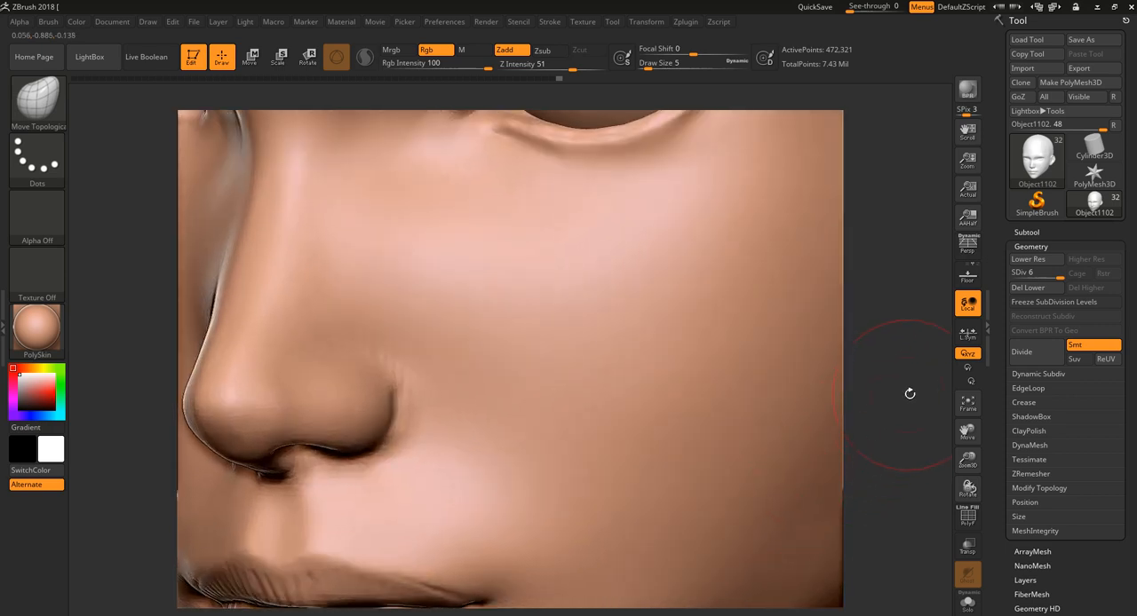
left_click_drag(909, 394, 628, 487, "alt")
left_click_drag(894, 389, 823, 264, "alt")
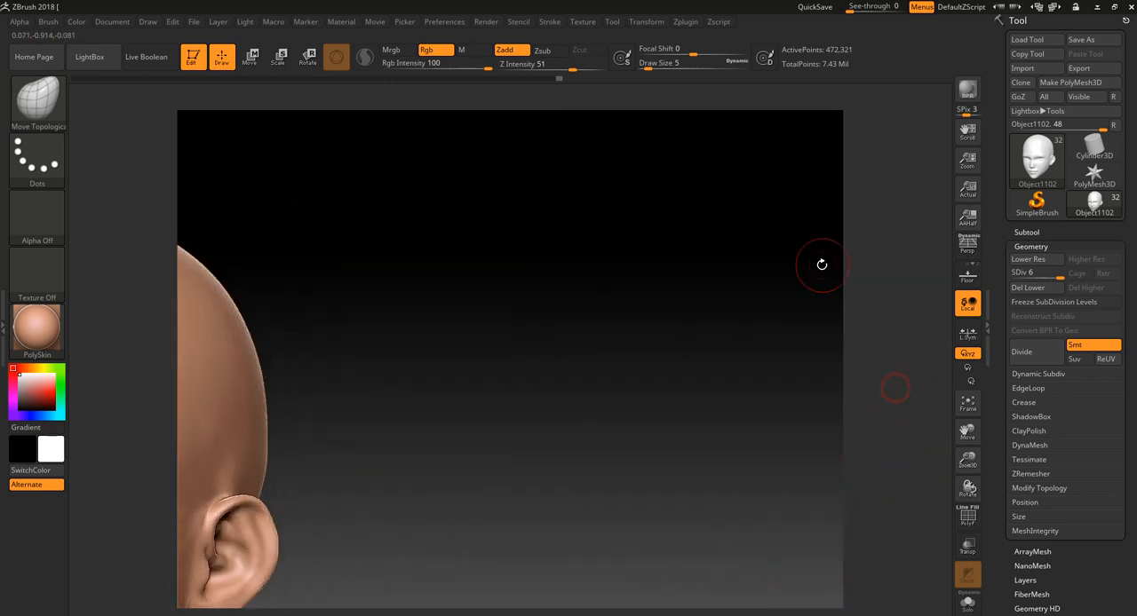
left_click_drag(630, 482, 777, 348, "alt")
key("f")
mouse_move(690, 495)
left_mouse_down()
mouse_move(667, 530)
mouse_move(719, 432)
mouse_move(714, 447)
mouse_move(744, 418)
mouse_move(736, 462)
left_mouse_up()
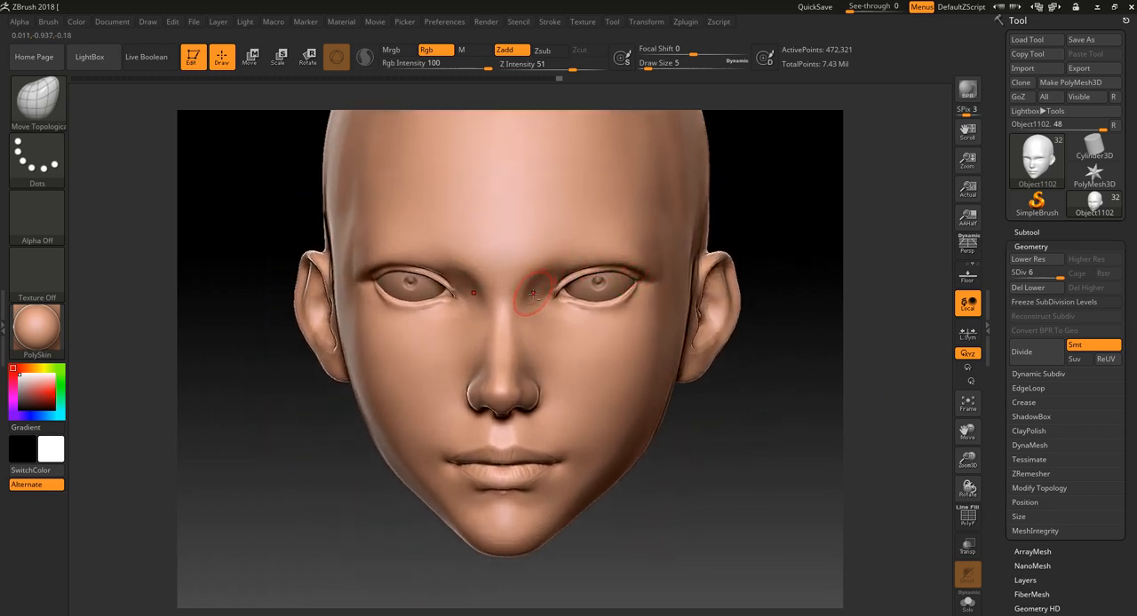
- Select the DamStandard brush and paint broad eyebrow-shaped masks above both eyes with MaskPen at draw size 5
left_click(40, 98)
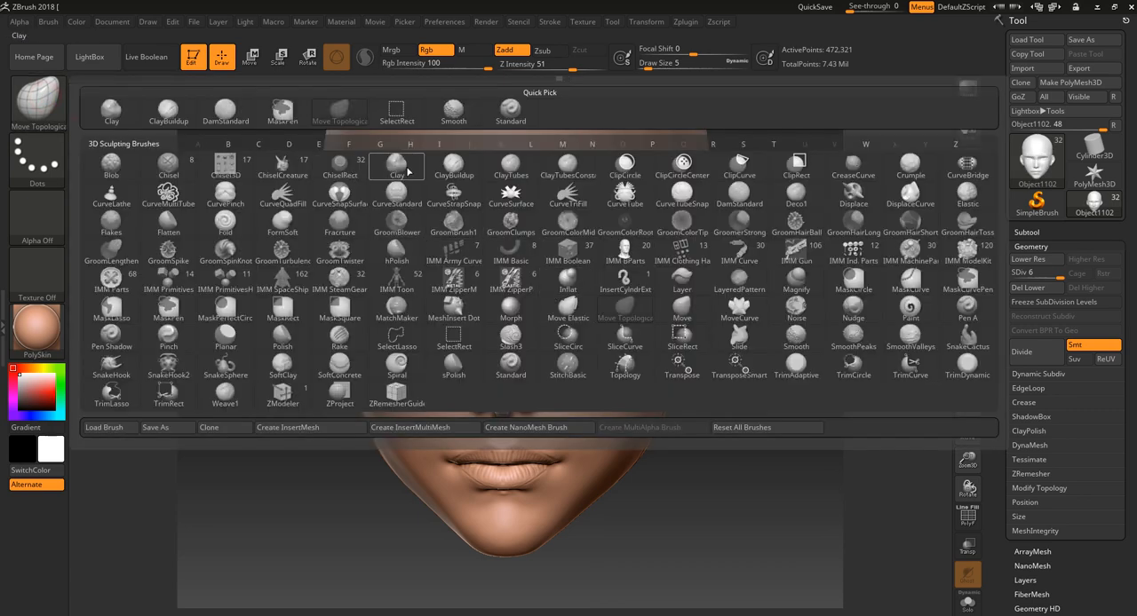
left_click(225, 108)
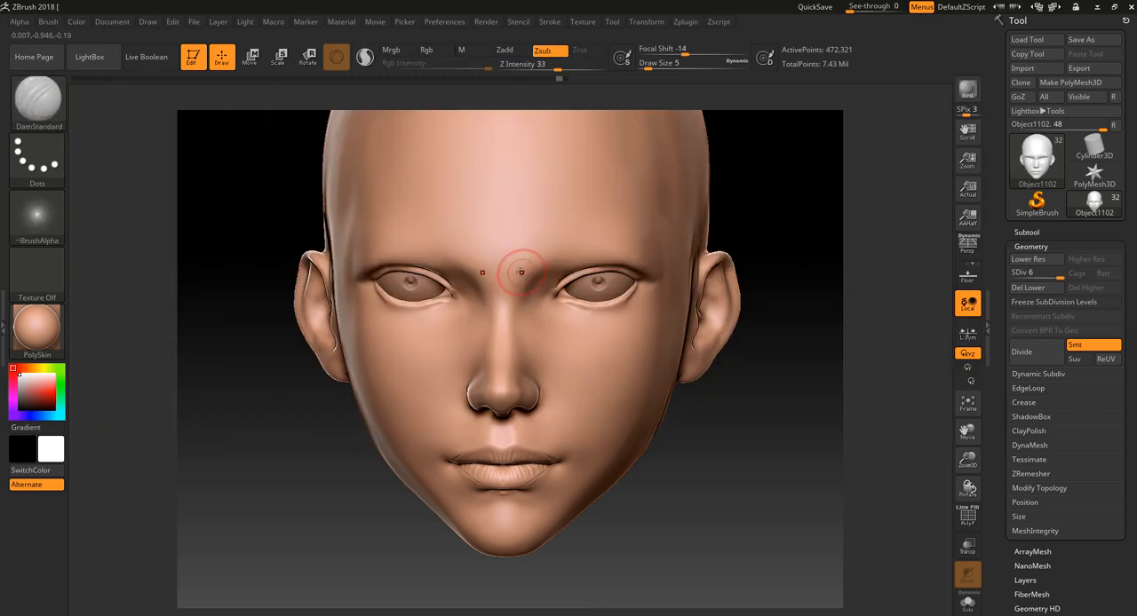
mouse_move(522, 272)
left_mouse_down("ctrl")
mouse_move(626, 226)
mouse_move(679, 236)
left_mouse_up("ctrl")
key("ctrl+z")
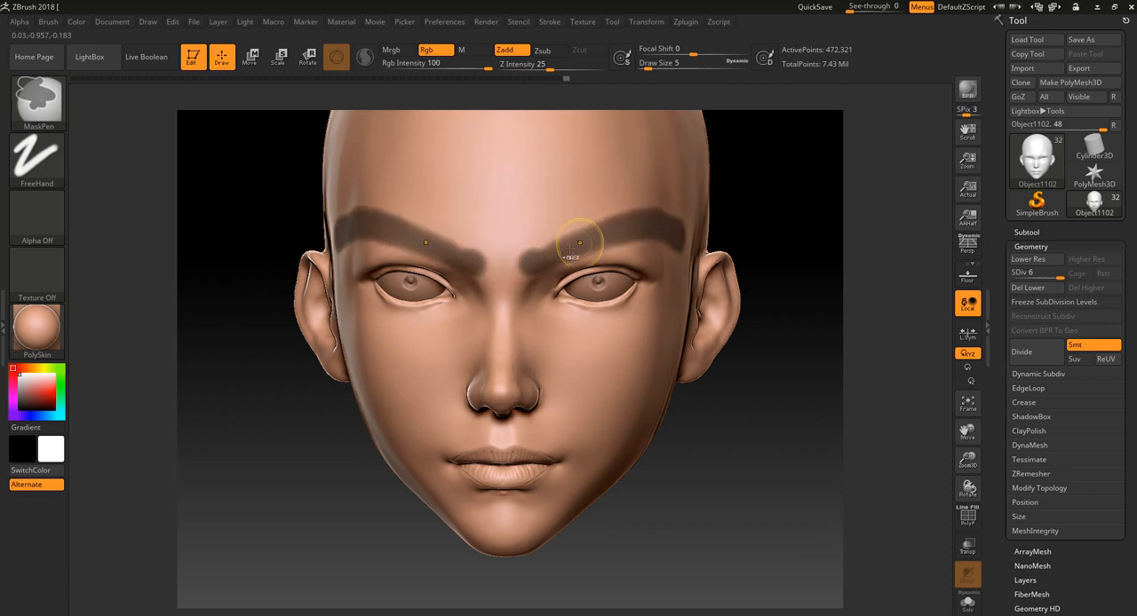
- Trim the edges of the eyebrow masks to thinner brows with pointed outer ends, using MaskPen at draw size 5
mouse_move(524, 273)
left_mouse_down("ctrl+alt")
mouse_move(630, 249)
mouse_move(683, 254)
mouse_move(671, 205)
mouse_move(644, 196)
left_mouse_up("ctrl+alt")
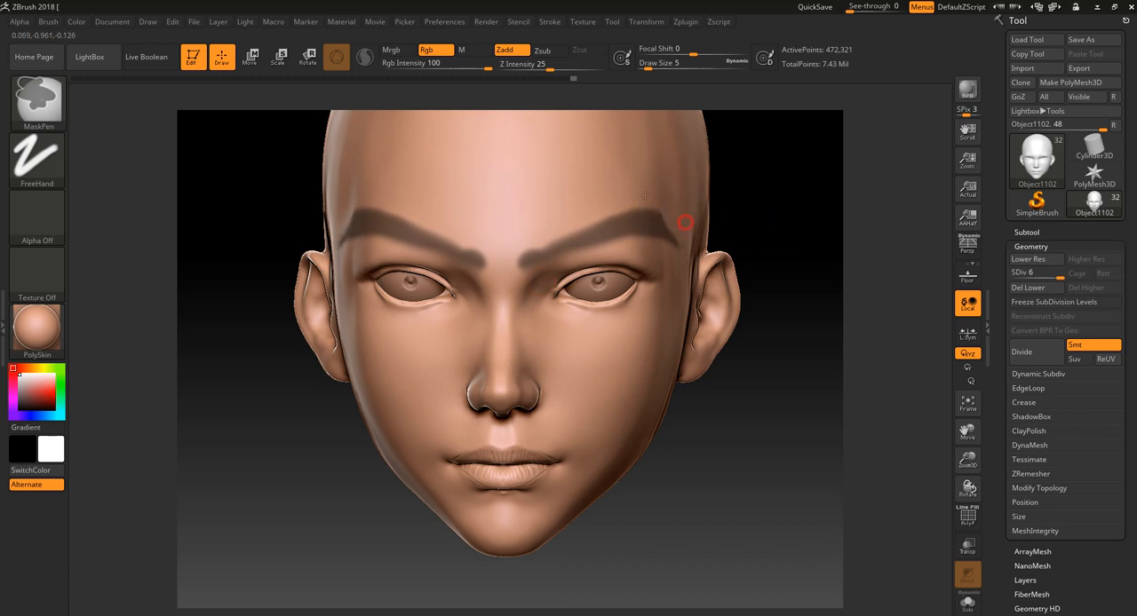
left_click_drag(848, 203, 790, 213)
left_click_drag(611, 192, 666, 247, "ctrl+alt")
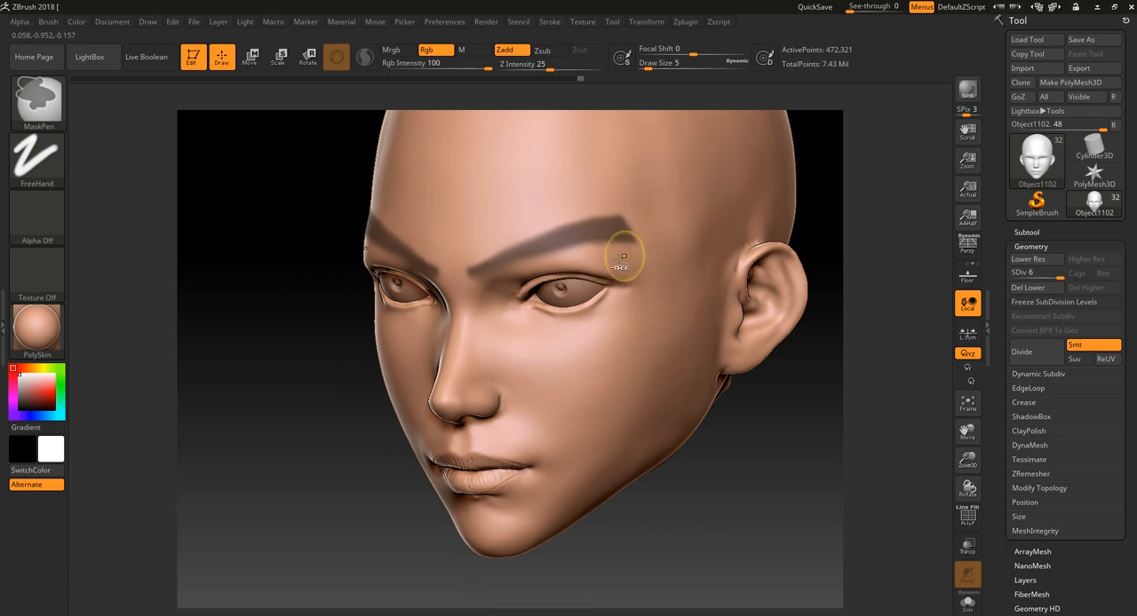
left_click_drag(275, 483, 629, 286, "shift")
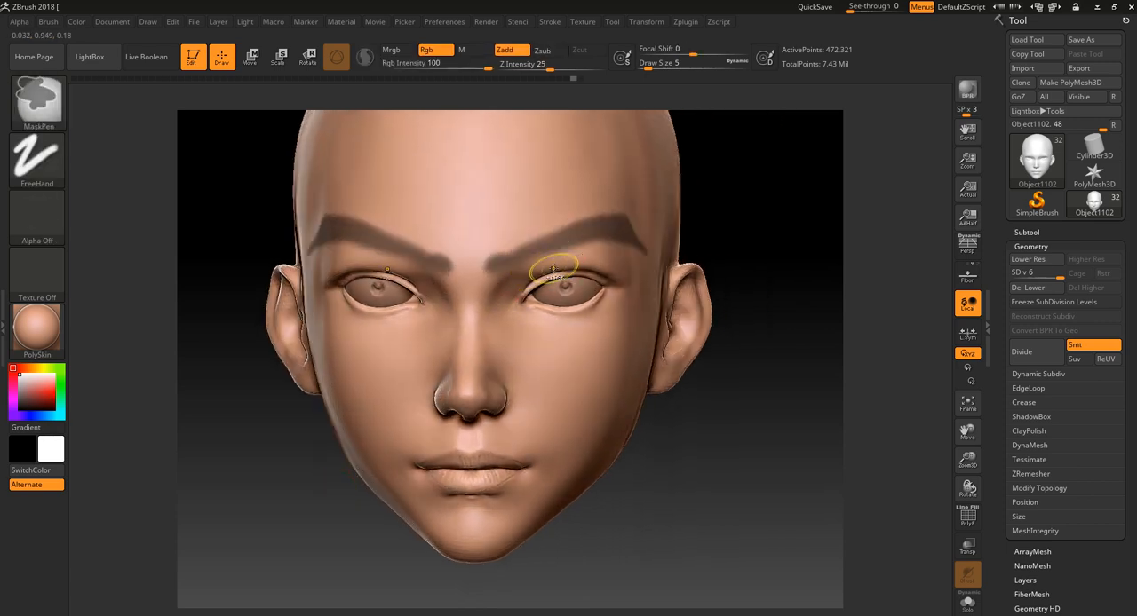
- Undo the trimming of the eyebrow masks' outer ends, including one more trial stroke
key("ctrl+z")
key("ctrl+z")
mouse_move(586, 259)
left_mouse_down("ctrl")
mouse_move(607, 274)
mouse_move(588, 296)
left_mouse_up("ctrl")
key("ctrl+z")
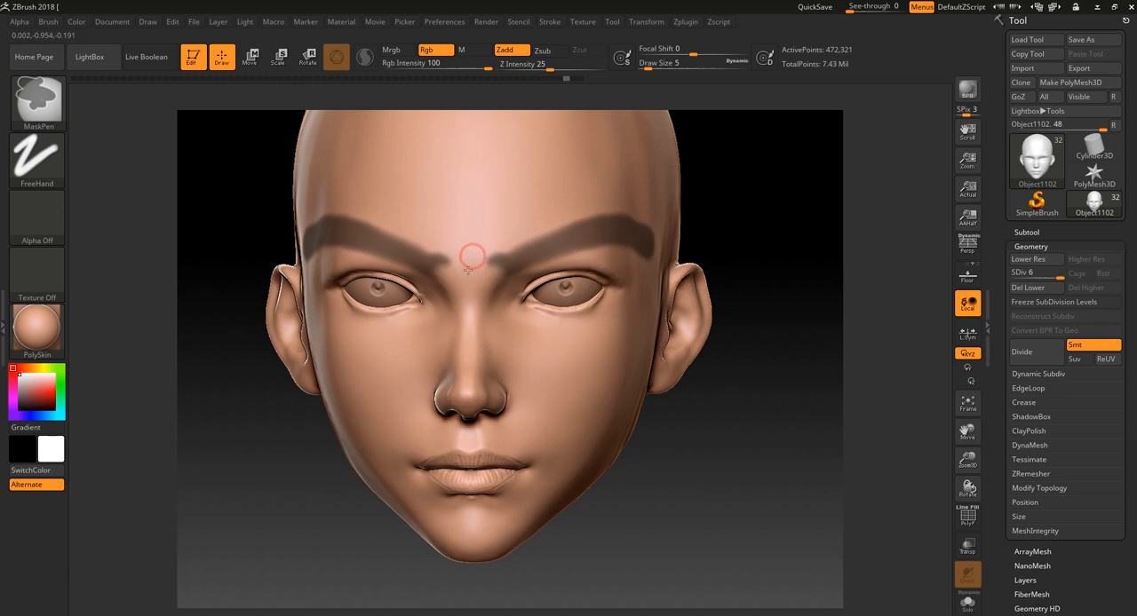
- Trim the eyebrow masks into thin, slanted brows with pointed outer ends, using MaskPen at draw size 5
left_click_drag(533, 264, 596, 248, "ctrl+alt")
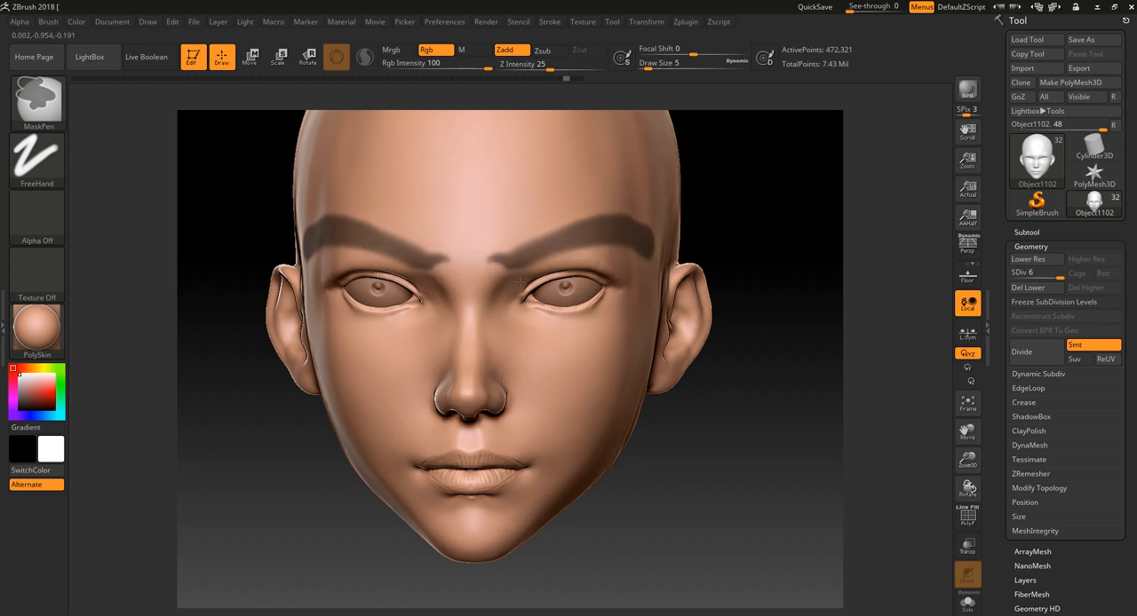
mouse_move(522, 281)
left_mouse_down("ctrl+alt")
mouse_move(657, 228)
mouse_move(663, 252)
left_mouse_up("ctrl+alt")
left_click_drag(738, 210, 726, 230)
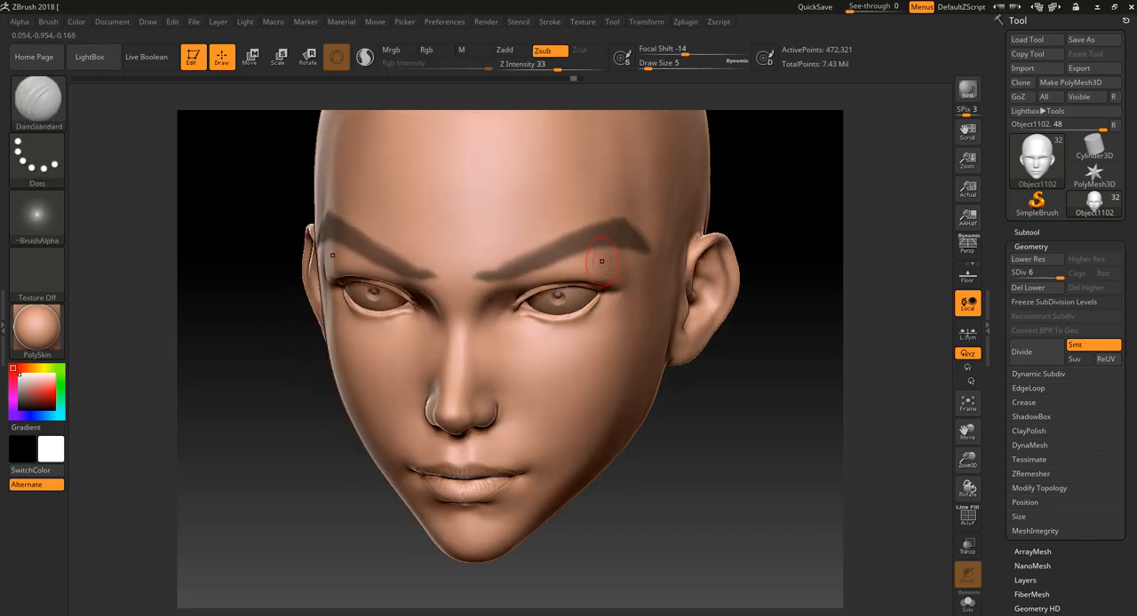
- Rework the eyebrow masks into thick, angular brows with blunt outer ends, checking their shape from both sides of the face
mouse_move(517, 278)
left_mouse_down("ctrl")
mouse_move(642, 249)
mouse_move(625, 260)
left_mouse_up("ctrl")
mouse_move(504, 254)
left_mouse_down("ctrl+alt")
mouse_move(618, 222)
mouse_move(646, 264)
mouse_move(574, 274)
mouse_move(628, 281)
left_mouse_up("ctrl+alt")
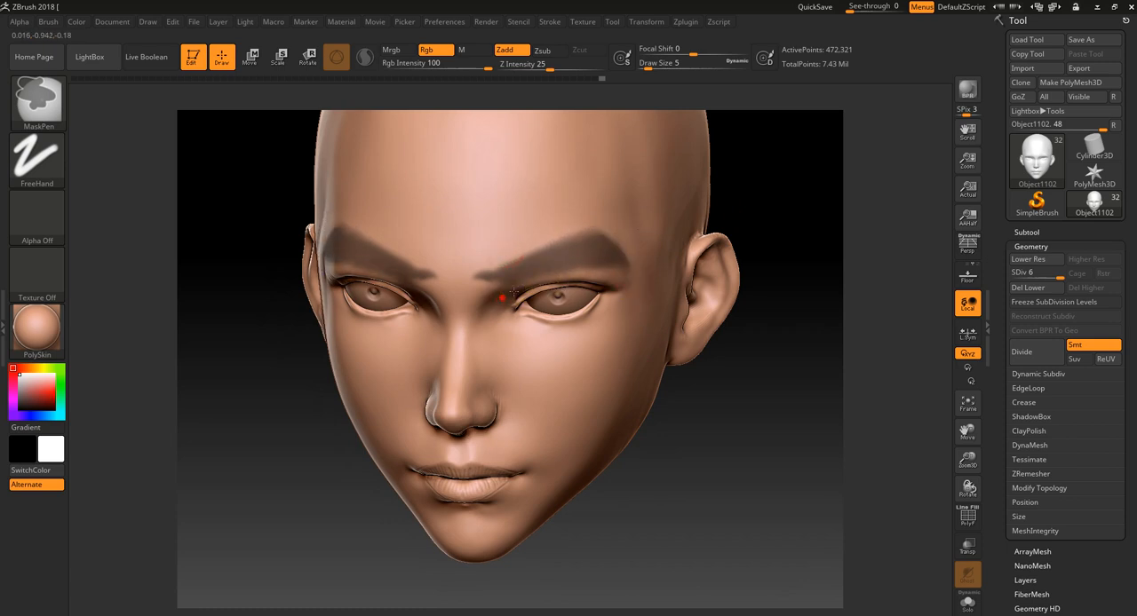
left_click_drag(782, 212, 584, 261)
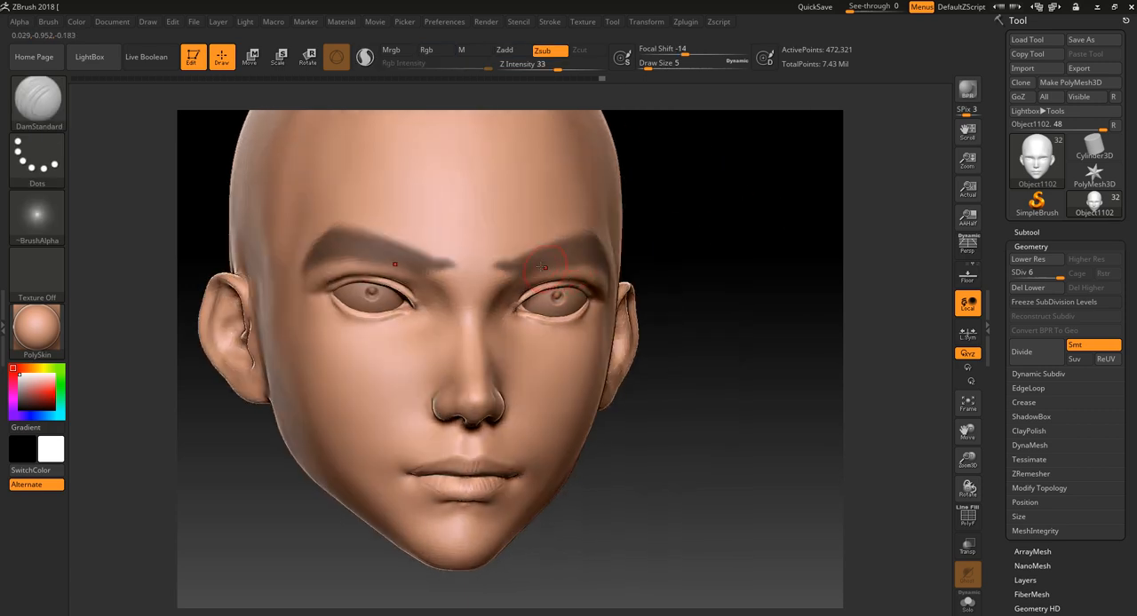
left_click_drag(668, 242, 662, 267)
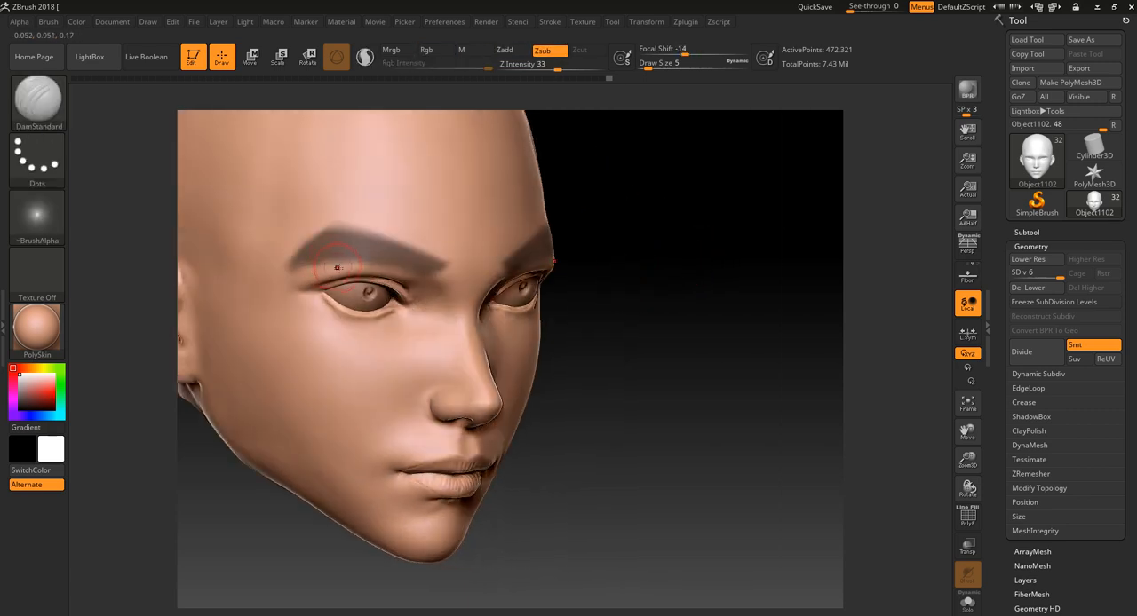
mouse_move(697, 321)
left_mouse_down()
mouse_move(625, 343)
mouse_move(562, 313)
left_mouse_up()
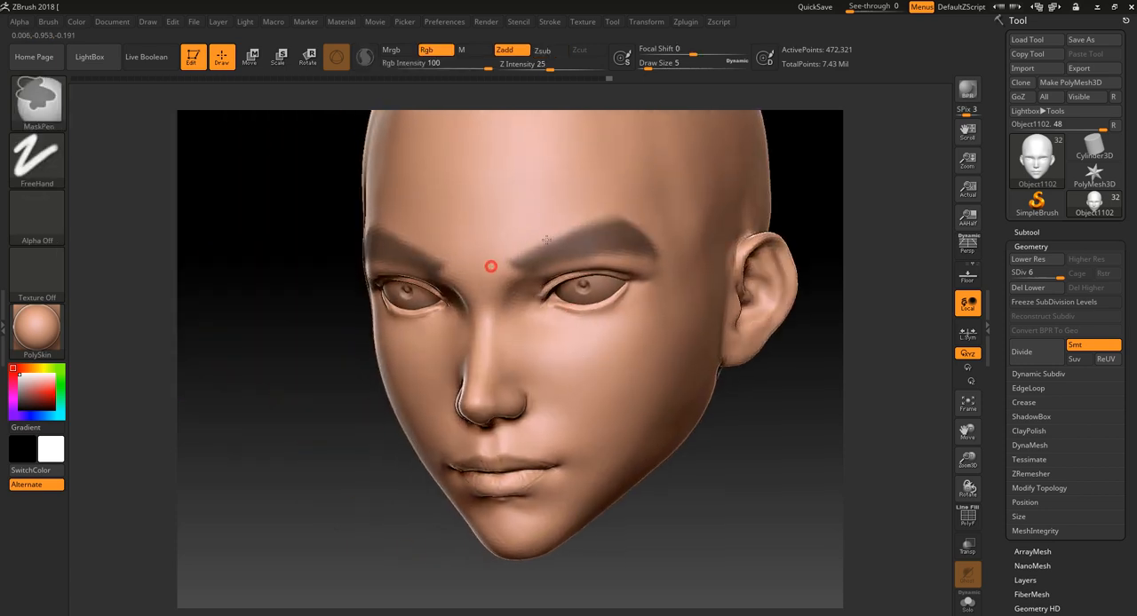
- Try thinning the eyebrow masks along their upper and lower edges with MaskPen, undoing the trial strokes
left_click_drag(502, 253, 625, 215, "ctrl+alt")
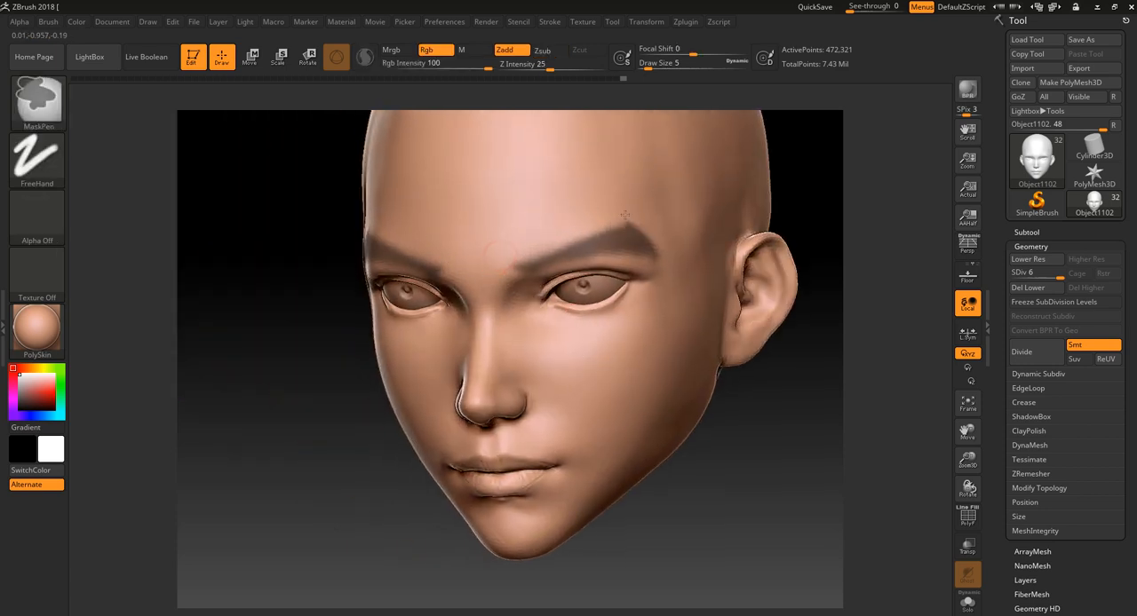
left_click_drag(666, 247, 659, 265, "ctrl+alt")
key("ctrl+z")
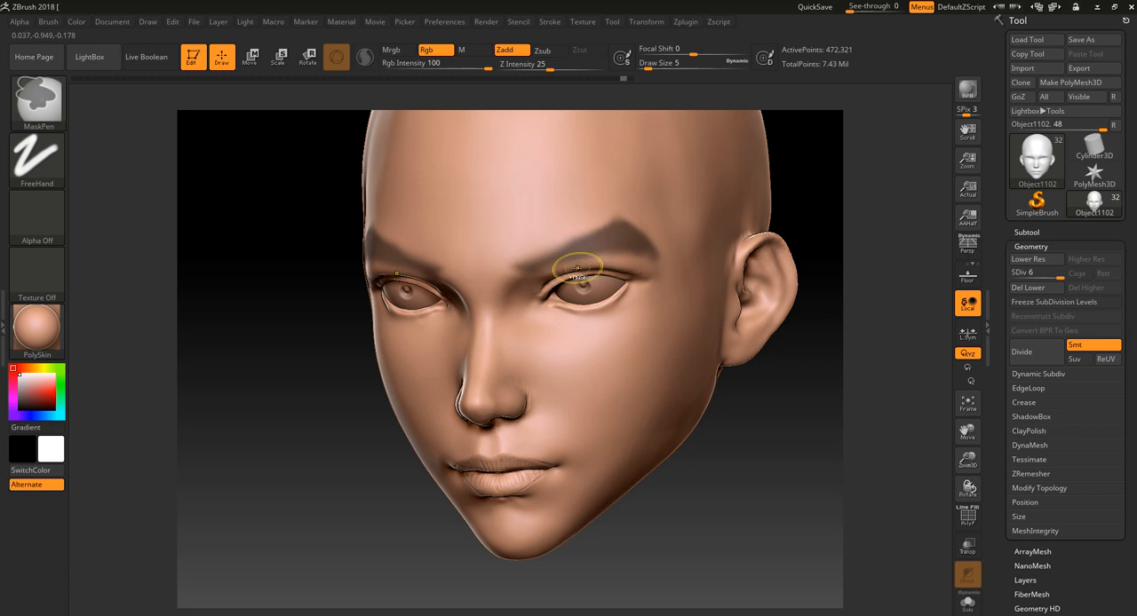
mouse_move(529, 279)
left_mouse_down("ctrl+alt")
mouse_move(604, 248)
mouse_move(574, 269)
left_mouse_up("ctrl+alt")
key("ctrl+z")
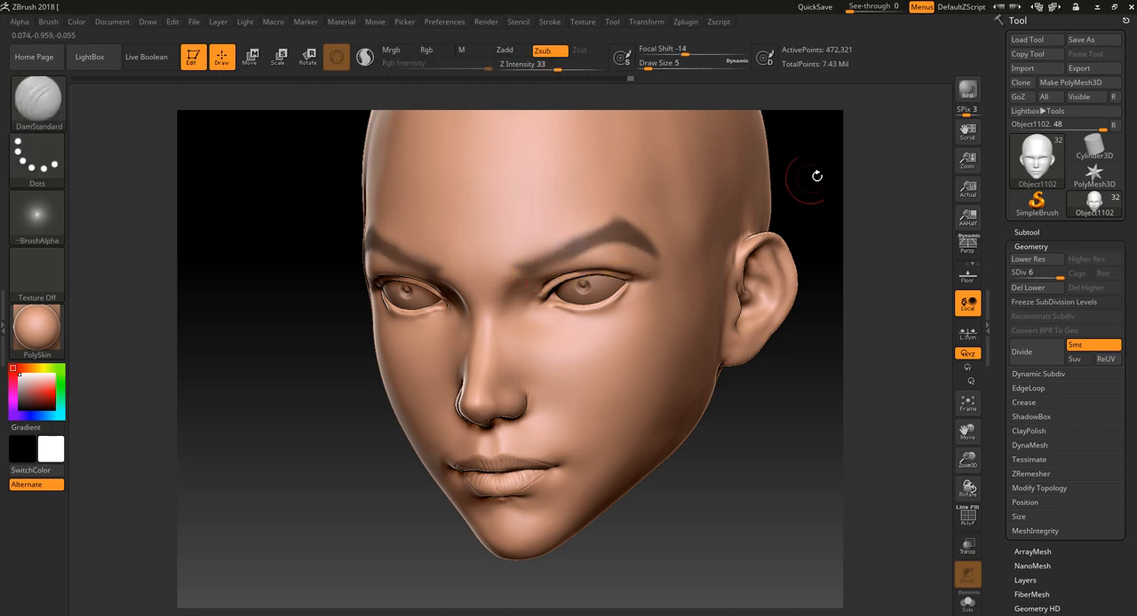
- Clear the eyebrow masks from the head and frame the face and forehead from the front
left_click_drag(817, 173, 845, 172, "shift")
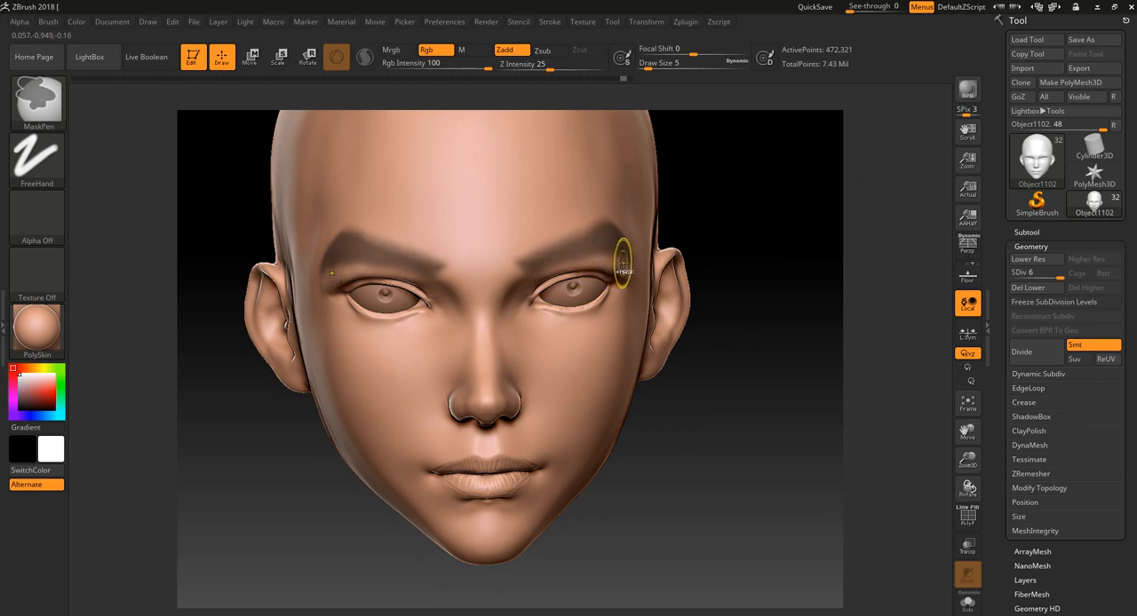
left_click_drag(741, 192, 766, 243, "ctrl")
mouse_move(746, 368)
left_mouse_down("alt")
mouse_move(750, 329)
mouse_move(746, 351)
left_mouse_up("alt")
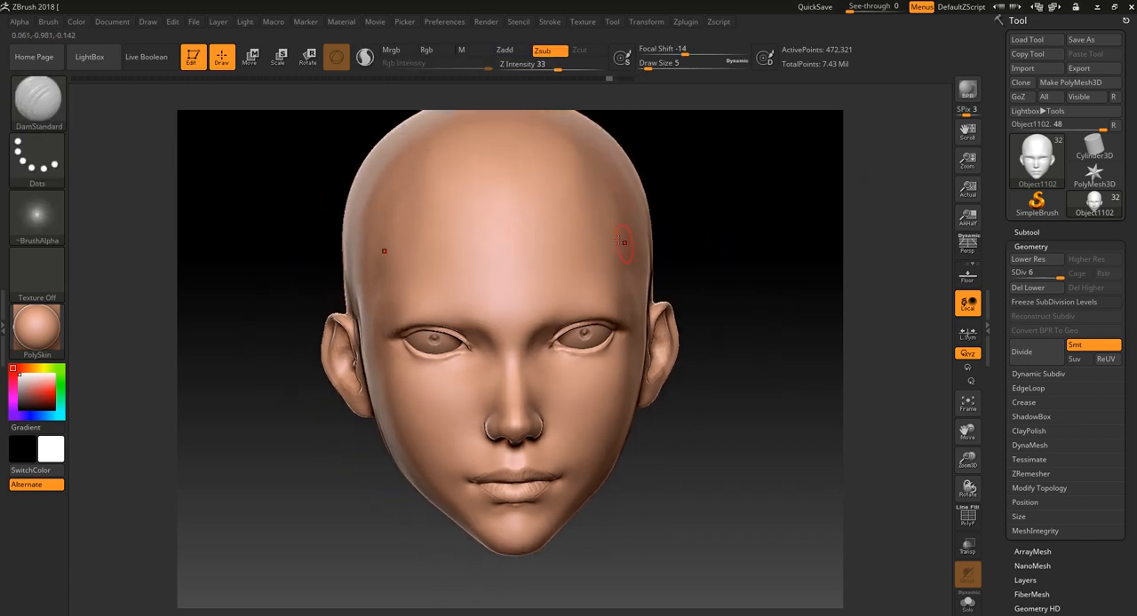
- Try painting mask patches on both sides of the forehead and down to the brows, and undo them
mouse_move(563, 218)
left_mouse_down("ctrl")
mouse_move(587, 216)
mouse_move(573, 229)
mouse_move(567, 211)
mouse_move(544, 233)
mouse_move(601, 232)
mouse_move(545, 242)
left_mouse_up("ctrl")
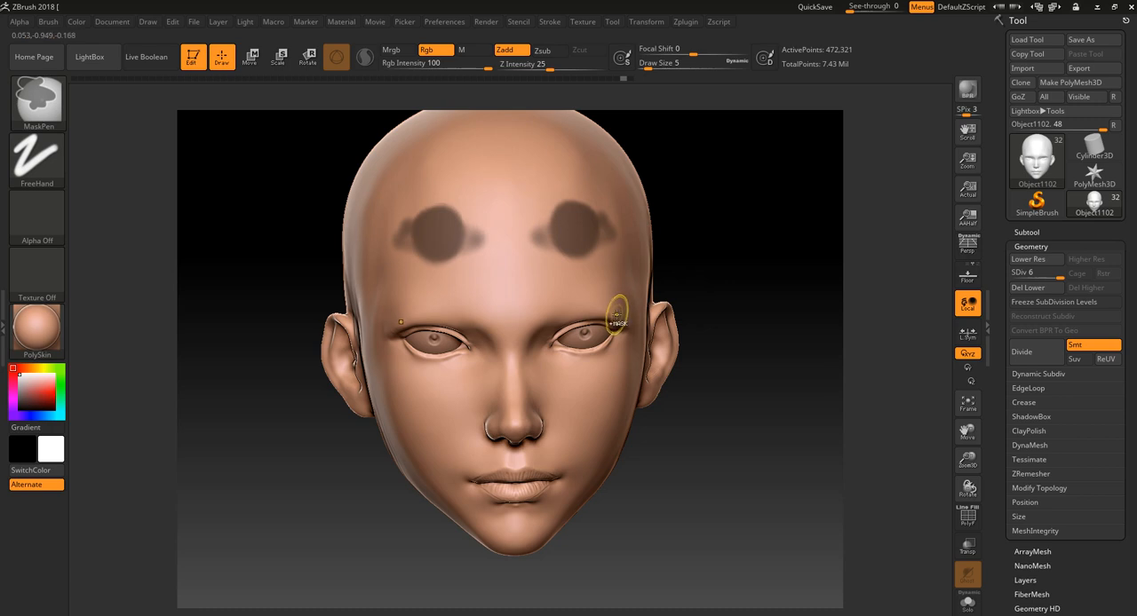
key("ctrl+z")
key("ctrl+z")
key("ctrl+z")
left_click_drag(609, 263, 624, 316, "ctrl")
key("ctrl+z")
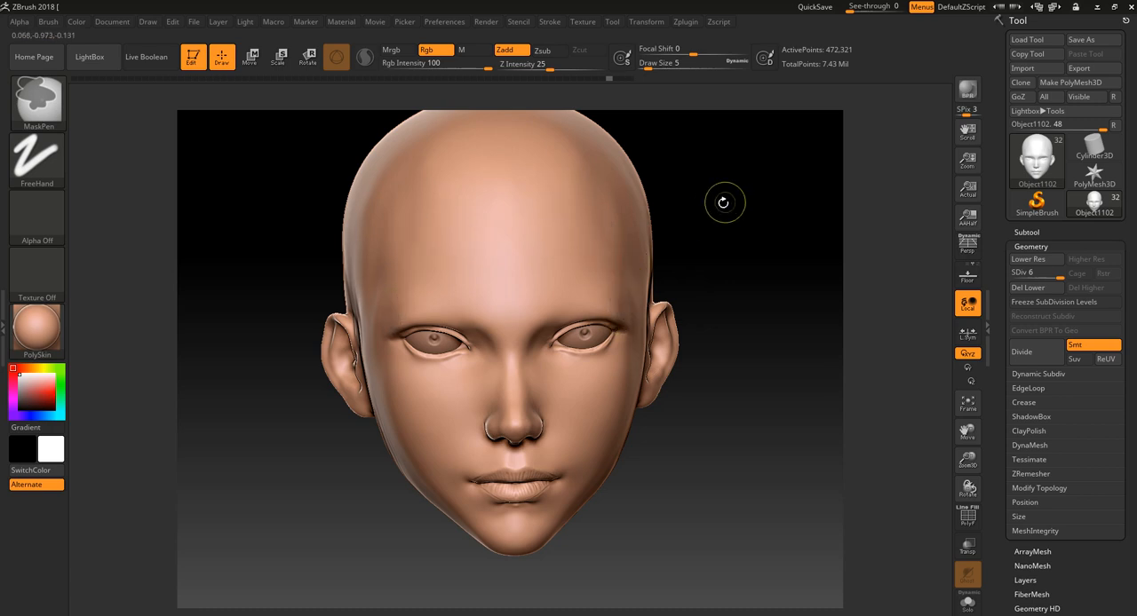
- Try masking curved vertical strips from the upper forehead down both temples with MaskPen, undoing each trial
left_click_drag(723, 206, 682, 214)
mouse_move(618, 175)
left_mouse_down("ctrl")
mouse_move(607, 200)
mouse_move(633, 308)
left_mouse_up("ctrl")
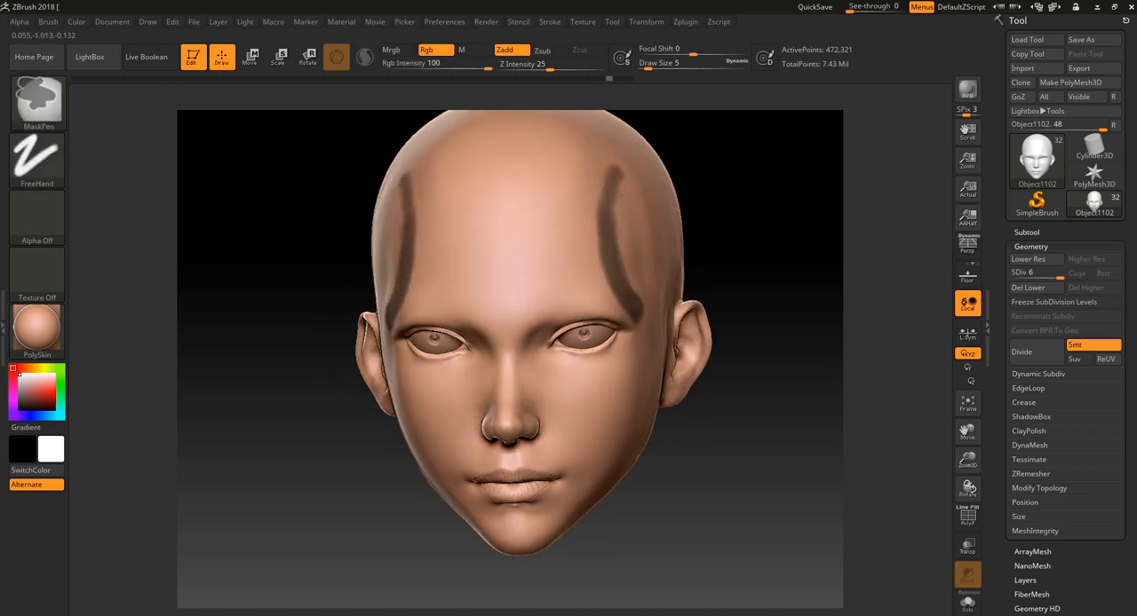
key("ctrl+z")
left_click_drag(633, 167, 639, 318, "ctrl")
key("ctrl+z")
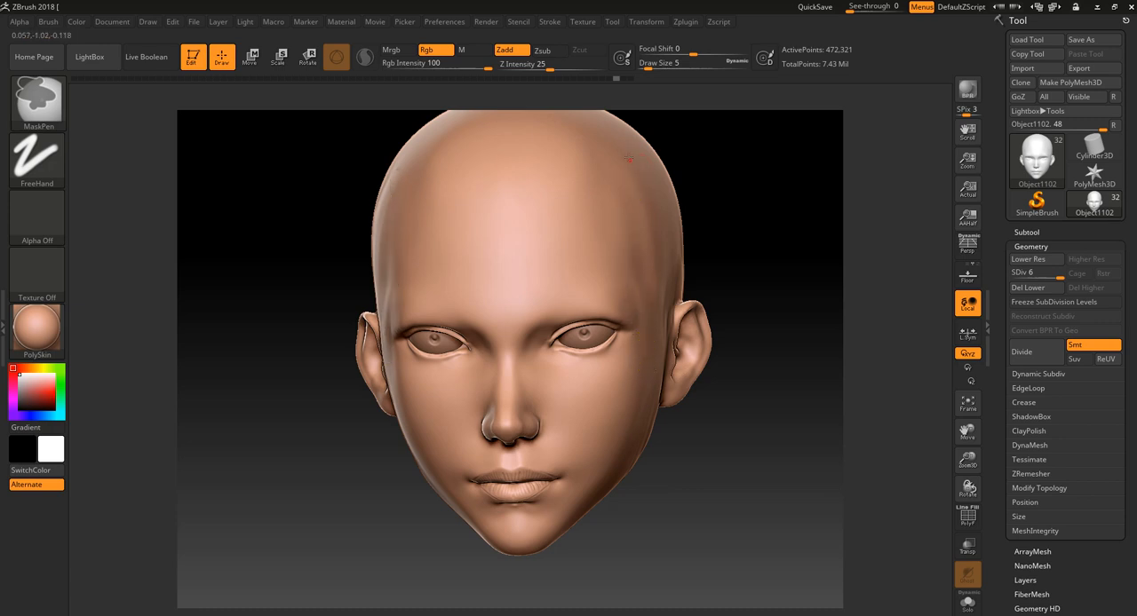
left_click_drag(622, 151, 635, 327, "ctrl")
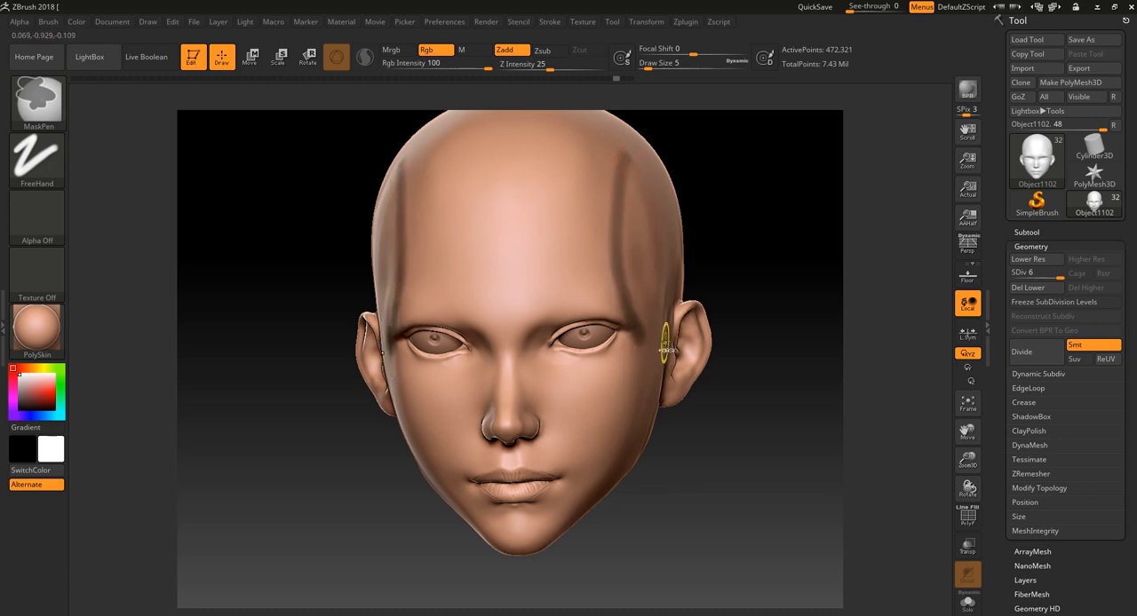
key("ctrl+z")
- Try masking the temple lines together with the areas around both eyes, and undo those masks
left_click_drag(614, 190, 639, 318, "ctrl")
mouse_move(526, 306)
left_mouse_down("ctrl")
mouse_move(635, 331)
mouse_move(547, 327)
mouse_move(534, 352)
mouse_move(611, 365)
mouse_move(554, 345)
left_mouse_up("ctrl")
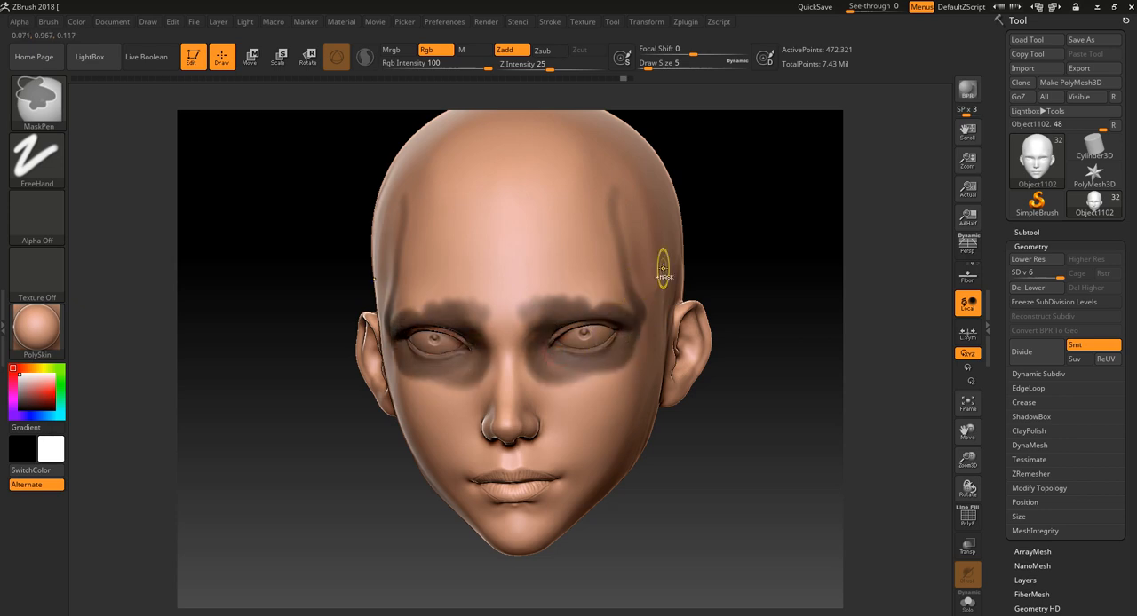
key("ctrl+z")
key("ctrl+z")
- Carve fine vertical creases into the lower and upper lips with the DamStandard brush in Zsub mode at draw size 1
left_click_drag(736, 241, 767, 262)
mouse_move(733, 320)
left_mouse_down("alt")
mouse_move(718, 292)
mouse_move(749, 439)
mouse_move(723, 495)
mouse_move(677, 448)
left_mouse_up("alt")
left_click_drag(725, 330, 653, 475)
left_click(38, 100)
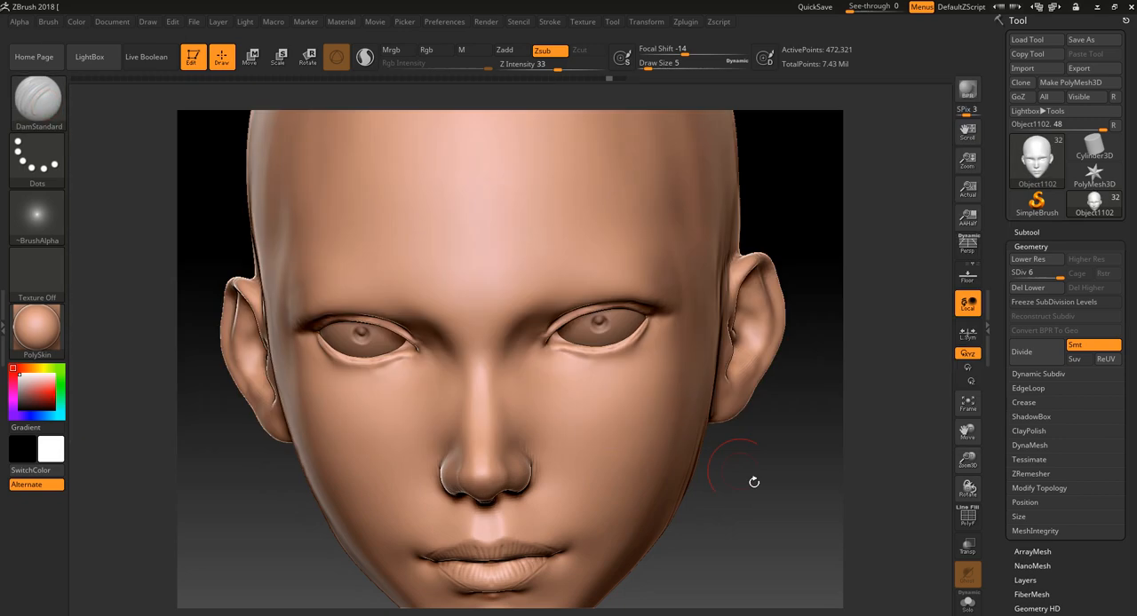
mouse_move(751, 474)
left_mouse_down()
mouse_move(766, 515)
mouse_move(771, 399)
mouse_move(766, 502)
mouse_move(794, 432)
mouse_move(762, 422)
left_mouse_up()
key("[")
key("[")
key("[")
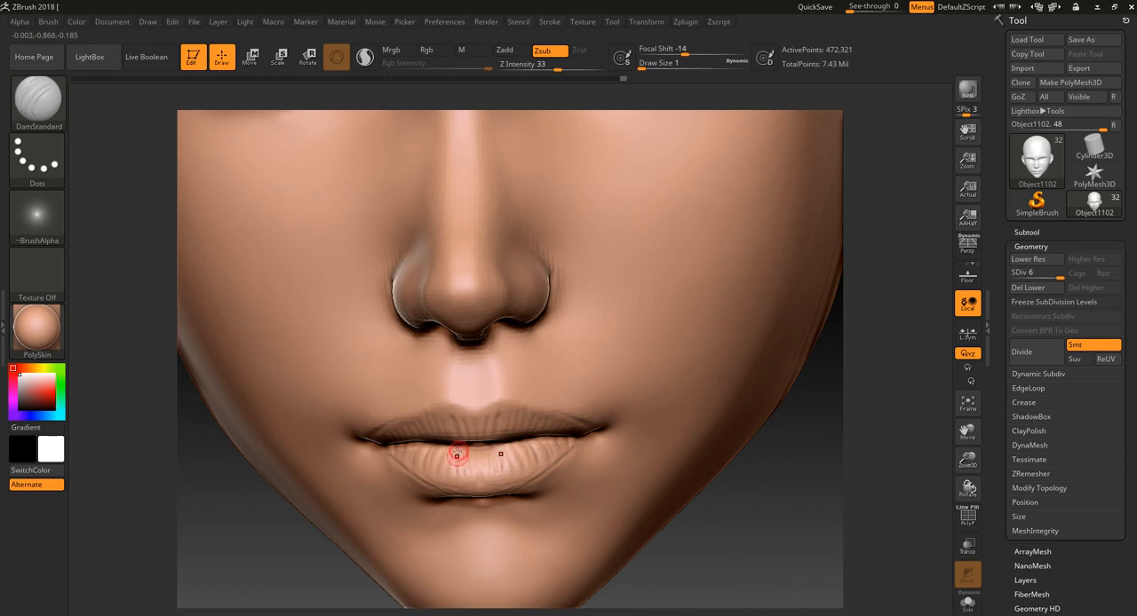
mouse_move(458, 454)
left_mouse_down()
mouse_move(447, 477)
mouse_move(475, 486)
left_mouse_up()
left_click_drag(512, 448, 516, 485)
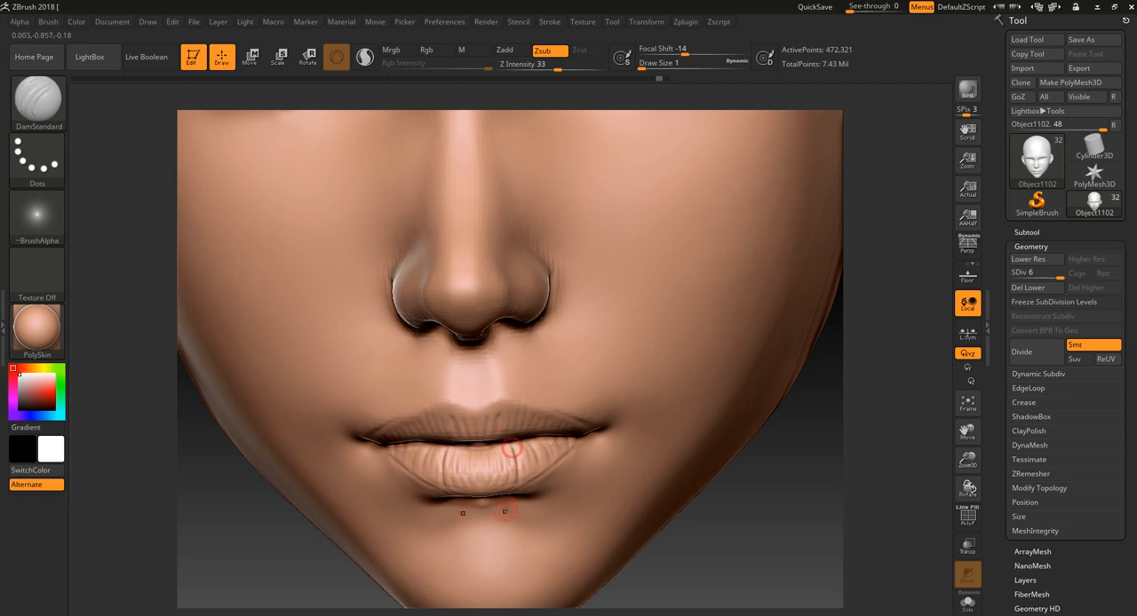
key("ctrl+z")
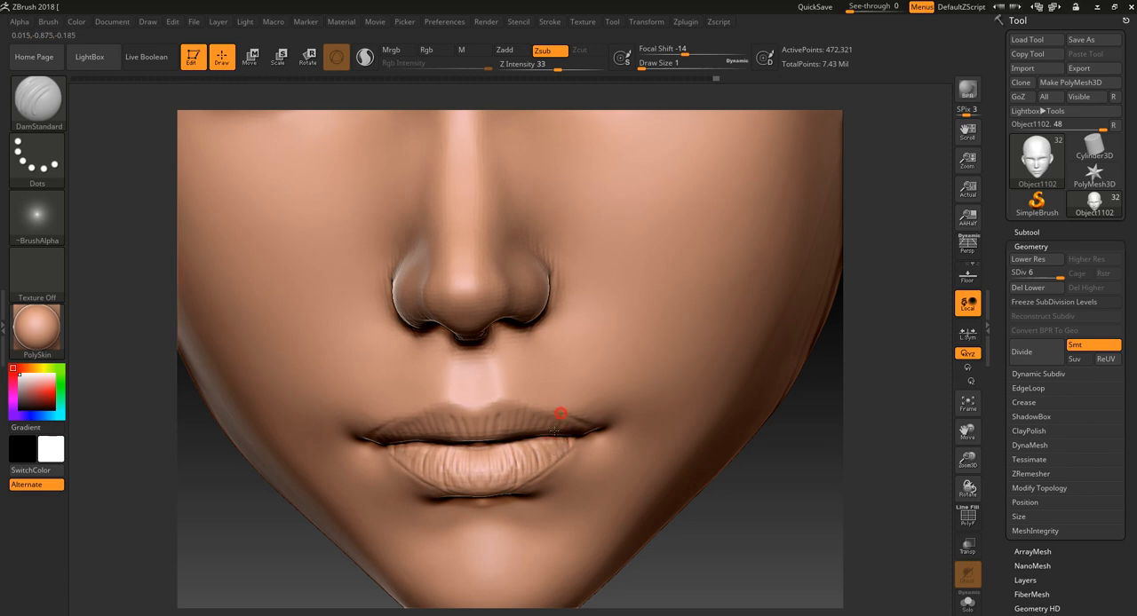
left_click_drag(509, 401, 506, 412)
- Raise fine vertical ridges along the upper lip out to the mouth corners with DamStandard in Zadd mode at draw size 1
left_click(506, 50)
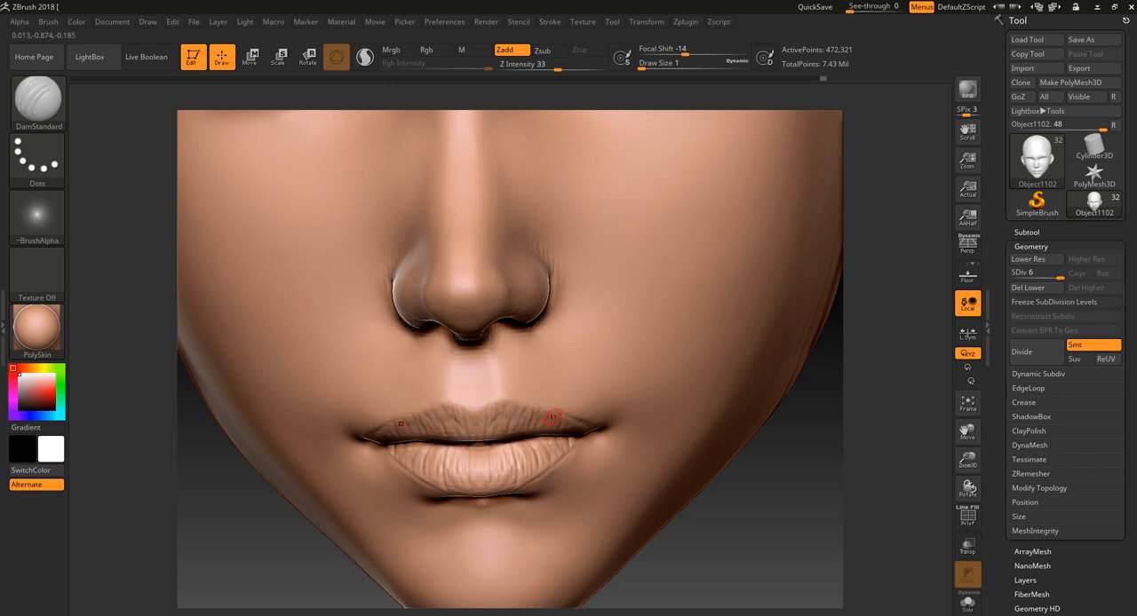
left_click_drag(724, 532, 745, 548)
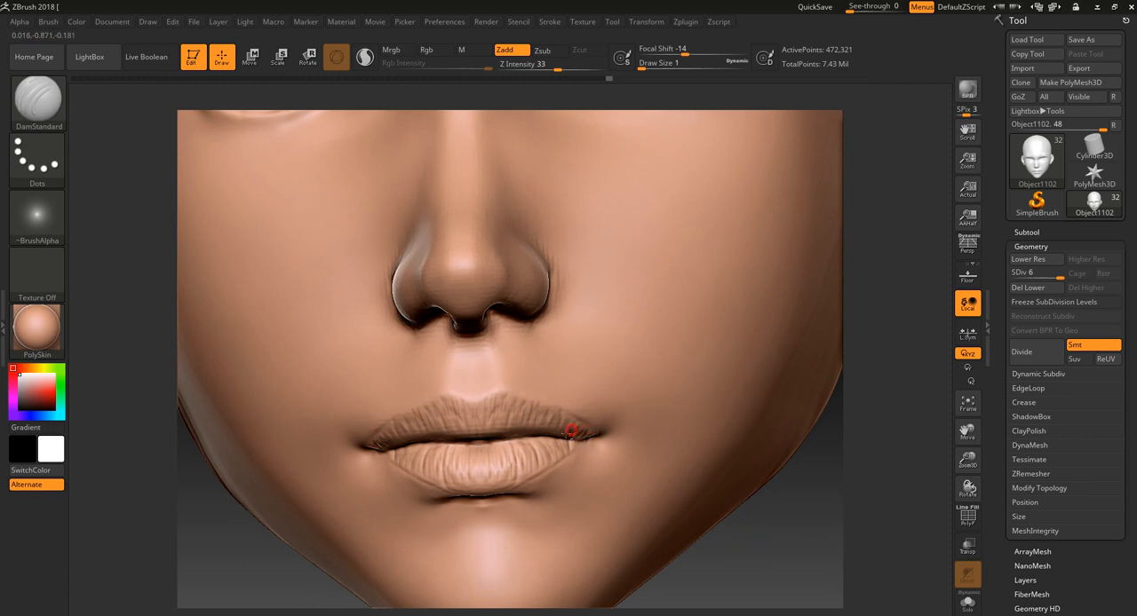
left_click_drag(764, 576, 742, 555)
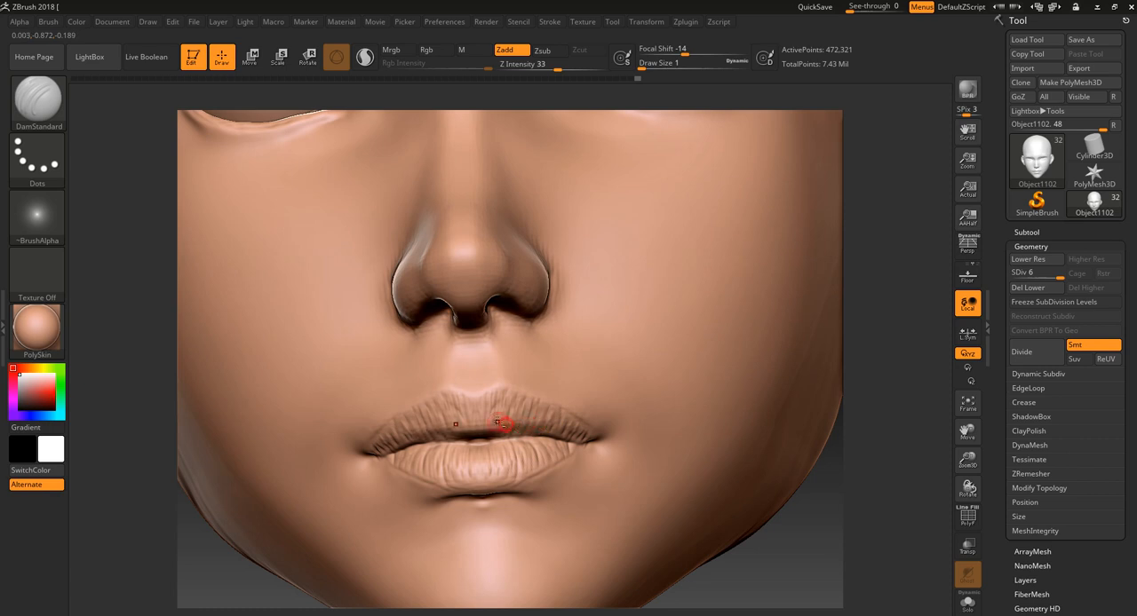
left_click_drag(756, 582, 758, 592)
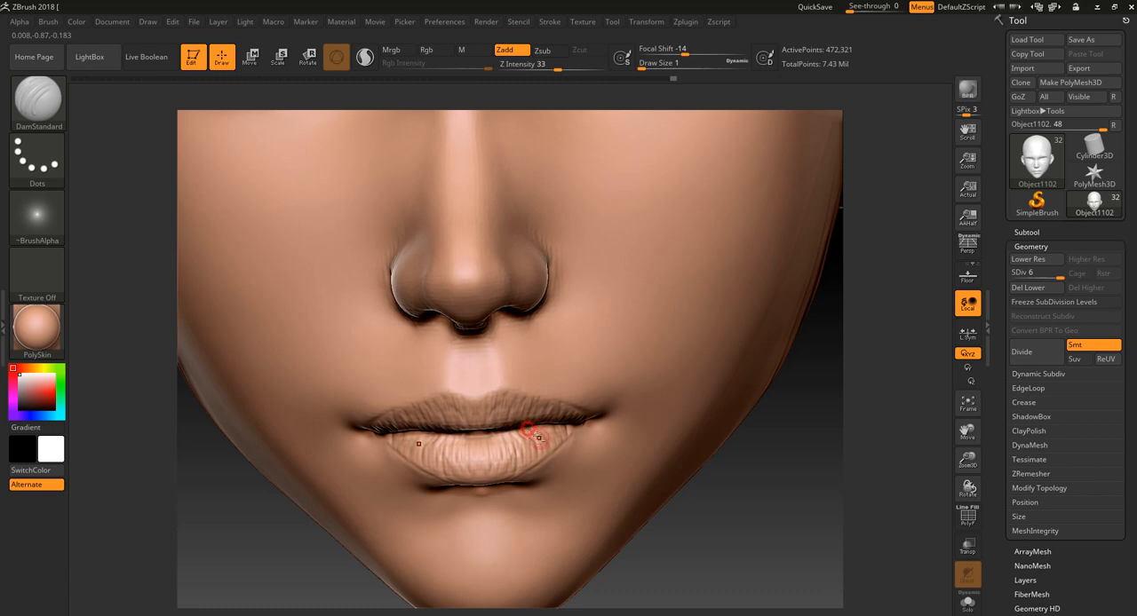
- Raise matching fine ridges across the lower lip, from its centre to both outer ends, with DamStandard in Zadd mode
left_click_drag(539, 438, 546, 430)
left_click_drag(507, 435, 503, 455)
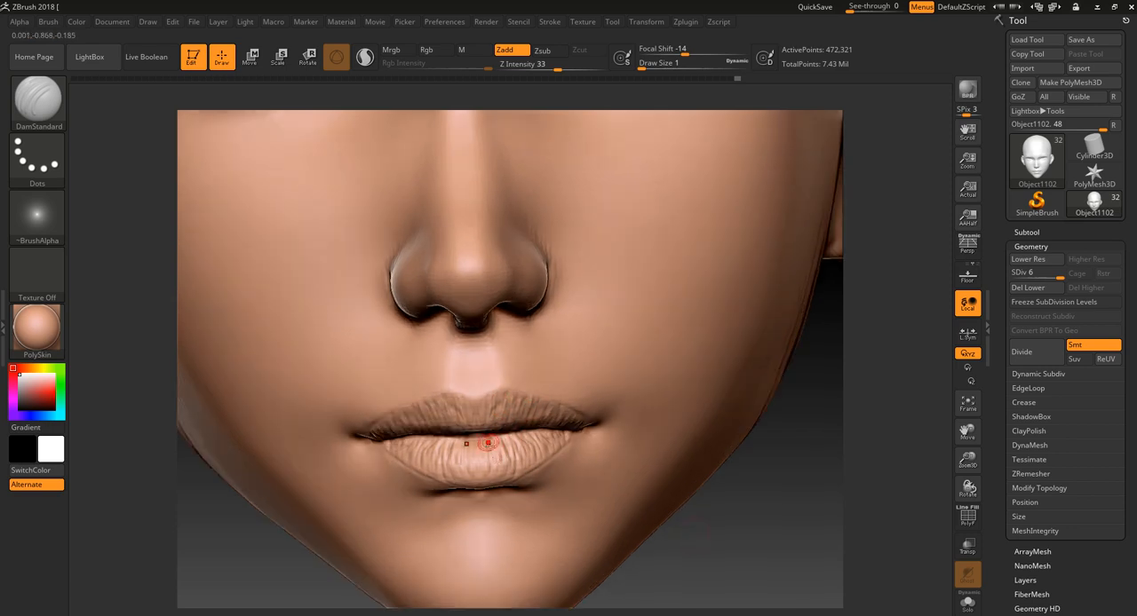
left_click_drag(479, 450, 480, 464)
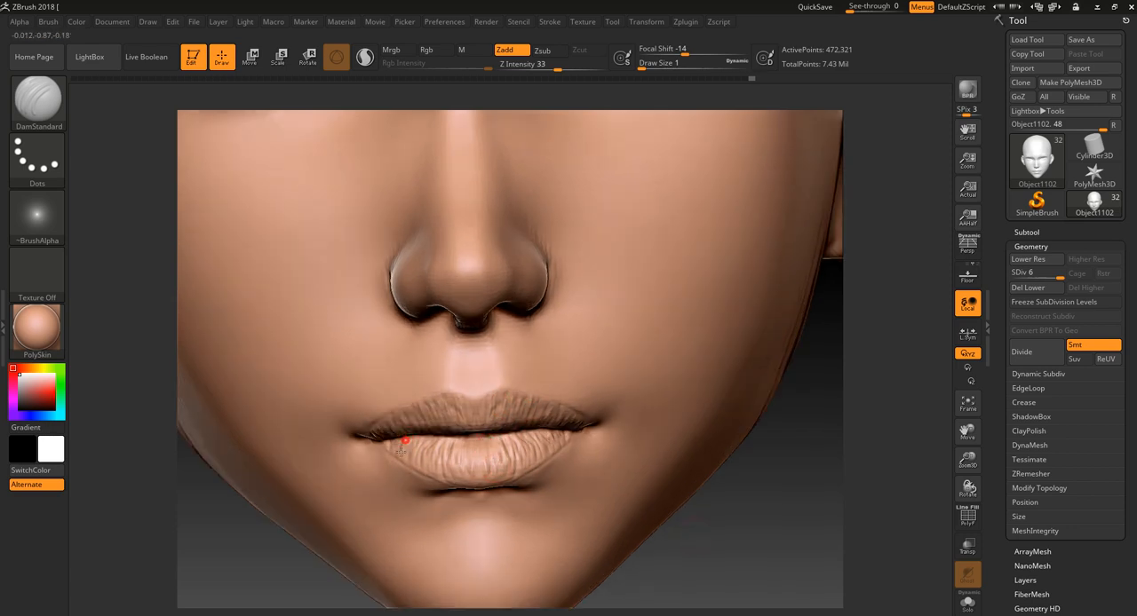
left_click_drag(790, 531, 742, 513)
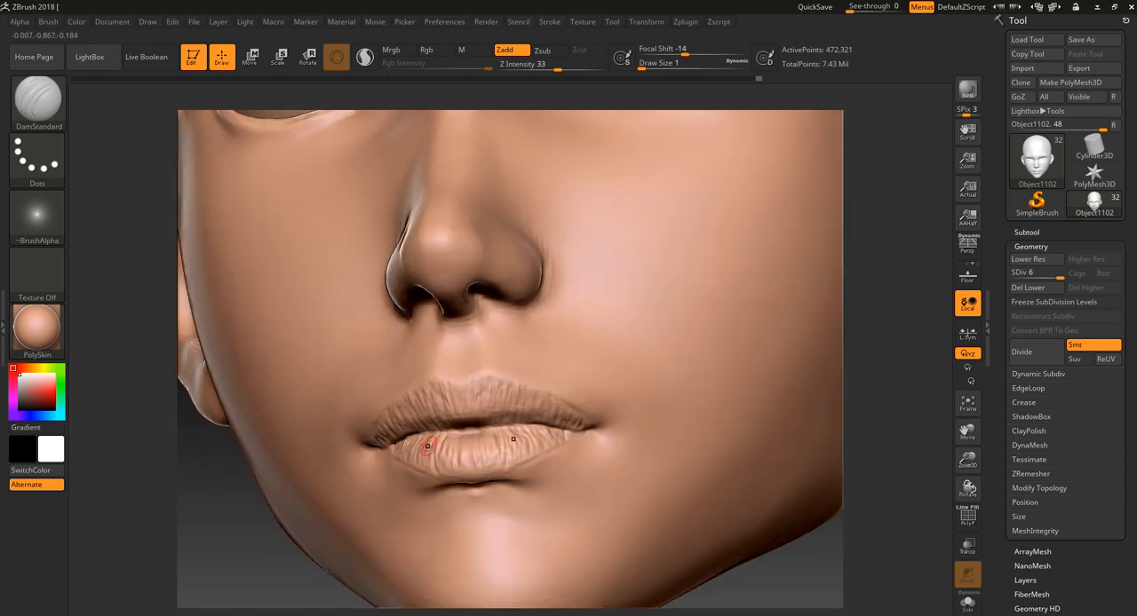
- Carve irregular cracks across the lower lip and toward the mouth corners with DamStandard in Zsub mode at draw size 1
left_click(549, 51)
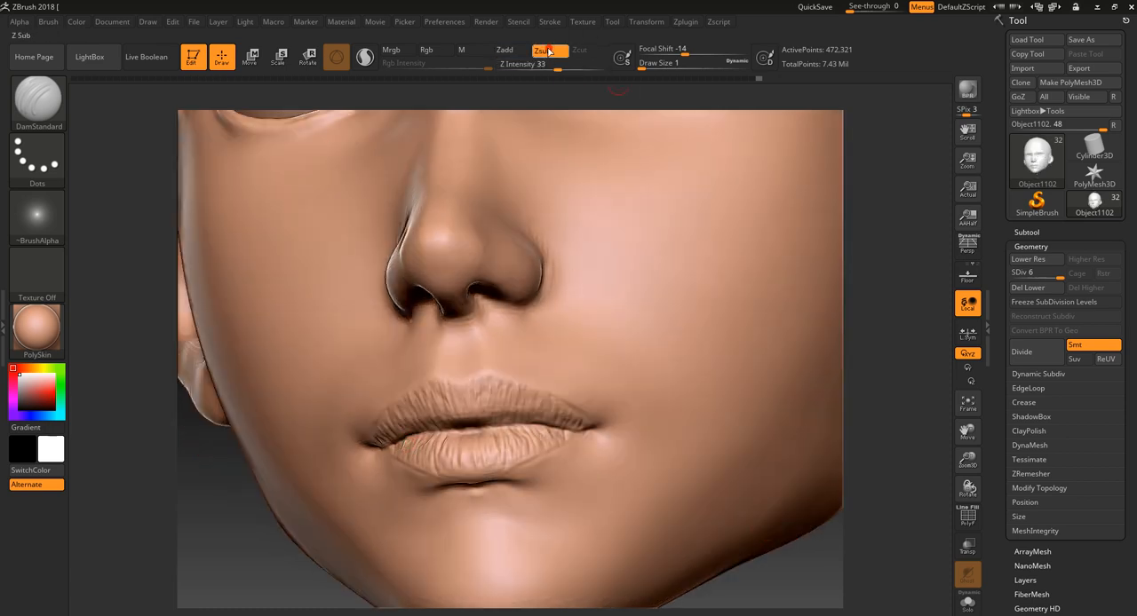
left_click_drag(920, 232, 906, 236, "shift")
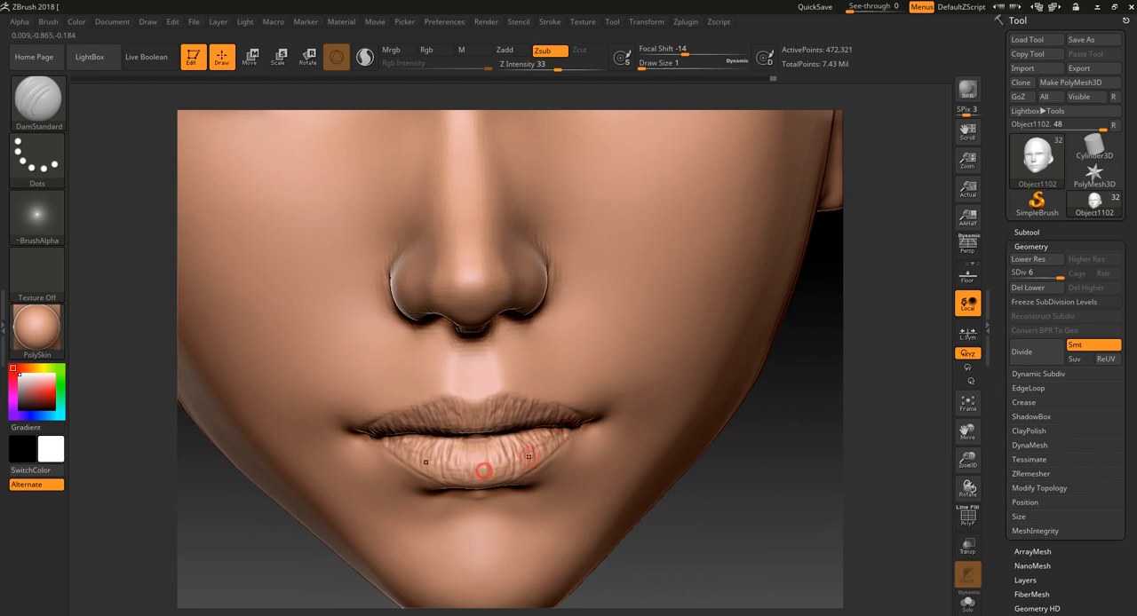
left_click_drag(473, 466, 562, 425)
key("ctrl+z")
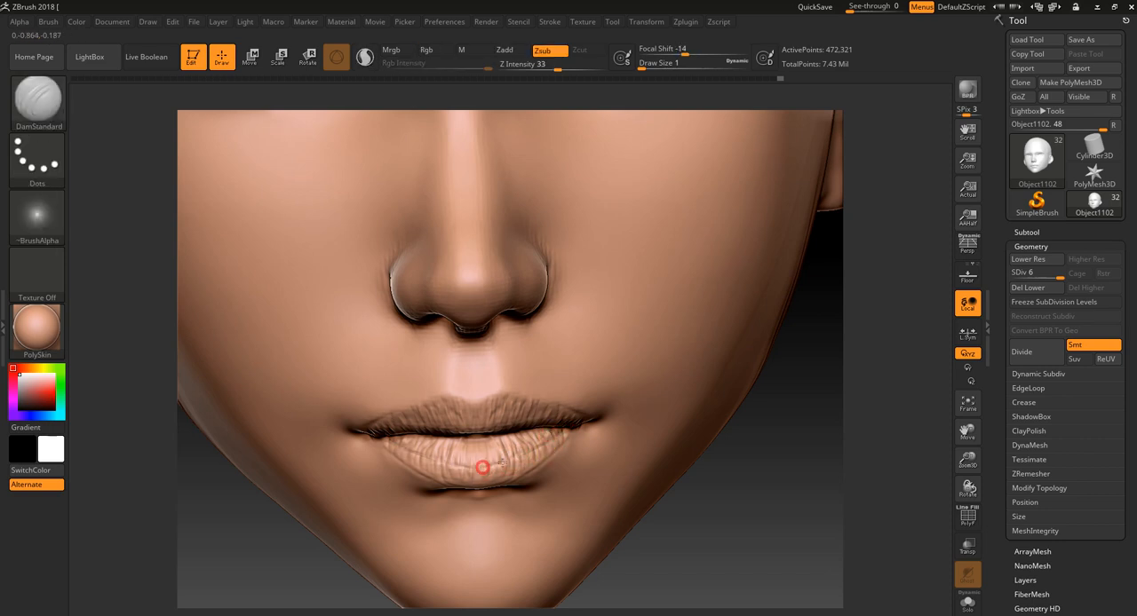
left_click_drag(831, 487, 765, 495)
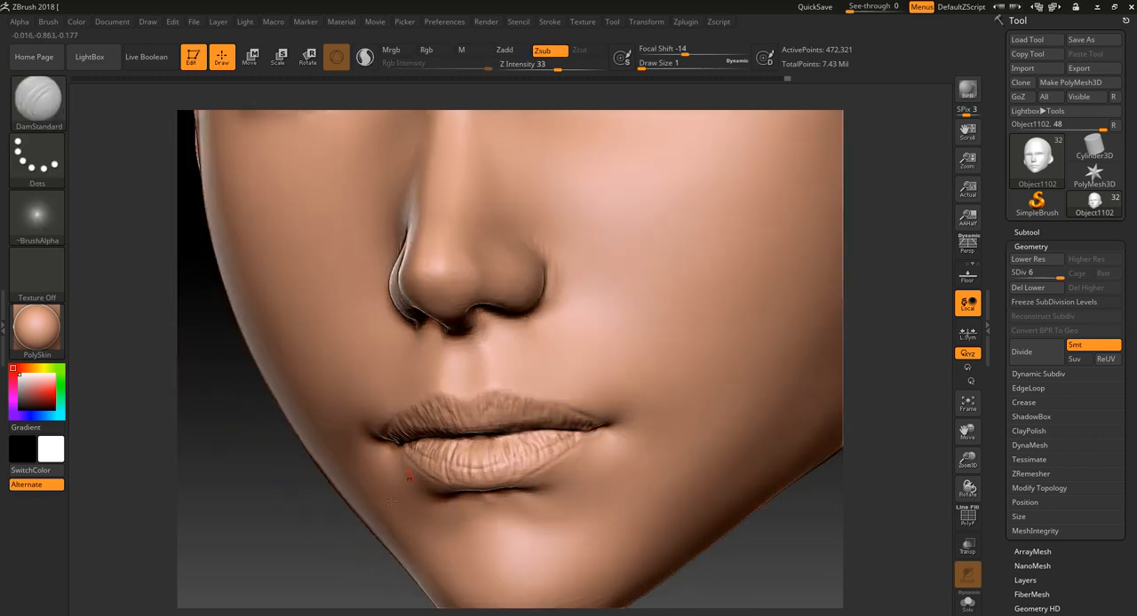
left_click_drag(286, 552, 344, 554)
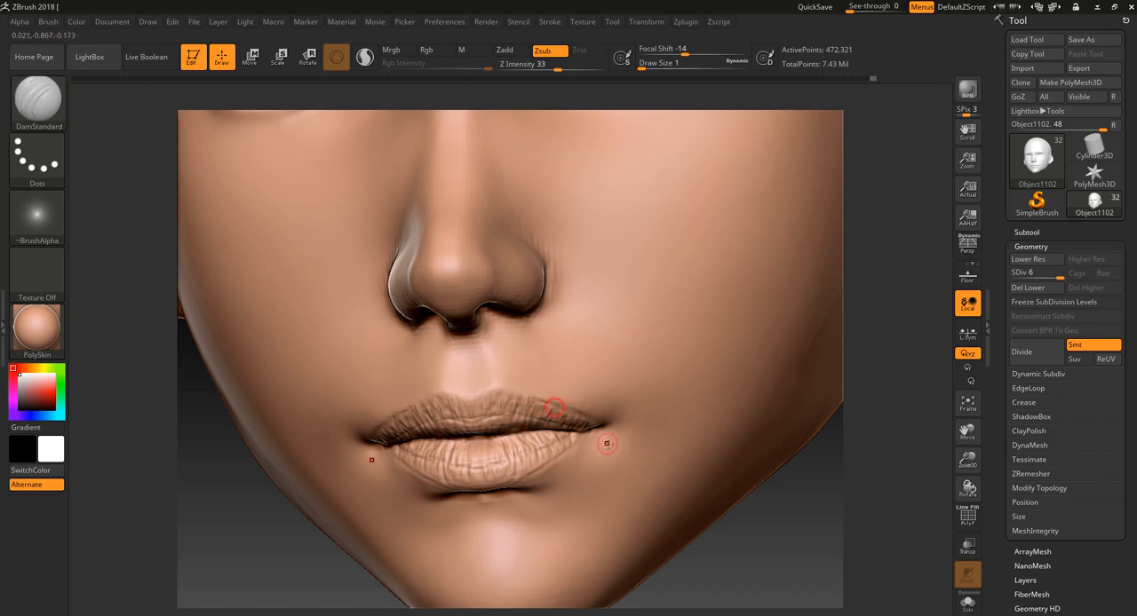
left_click_drag(584, 436, 558, 459)
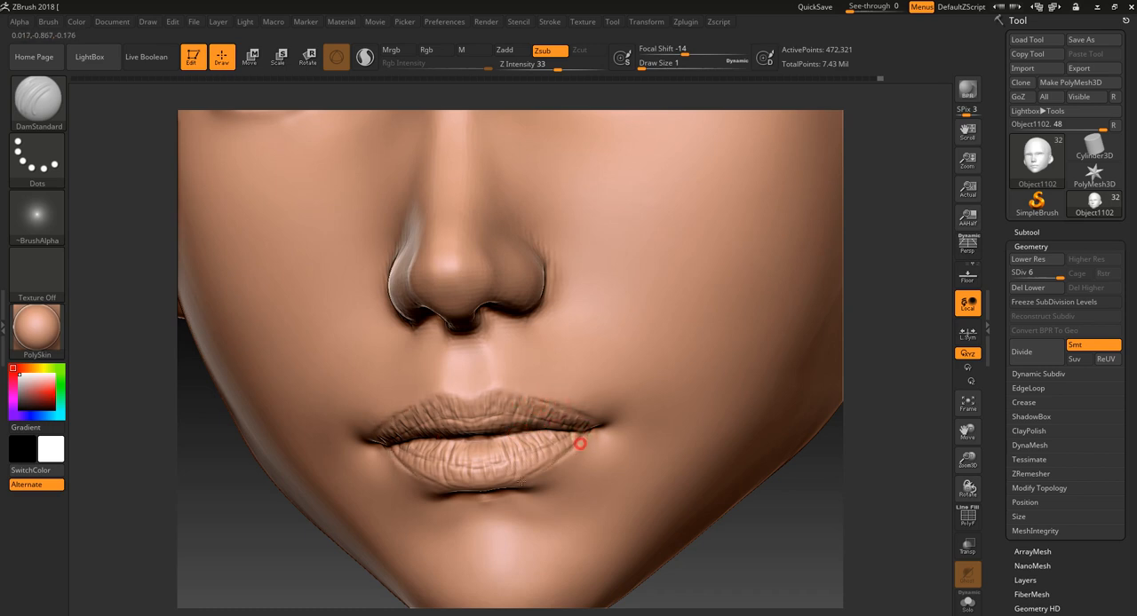
- Lower the head mesh to subdivision level 3 to check the lip shapes, then raise it to level 5
left_click_drag(328, 595, 384, 528, "alt")
left_click_drag(680, 495, 700, 527, "alt")
key("shift")
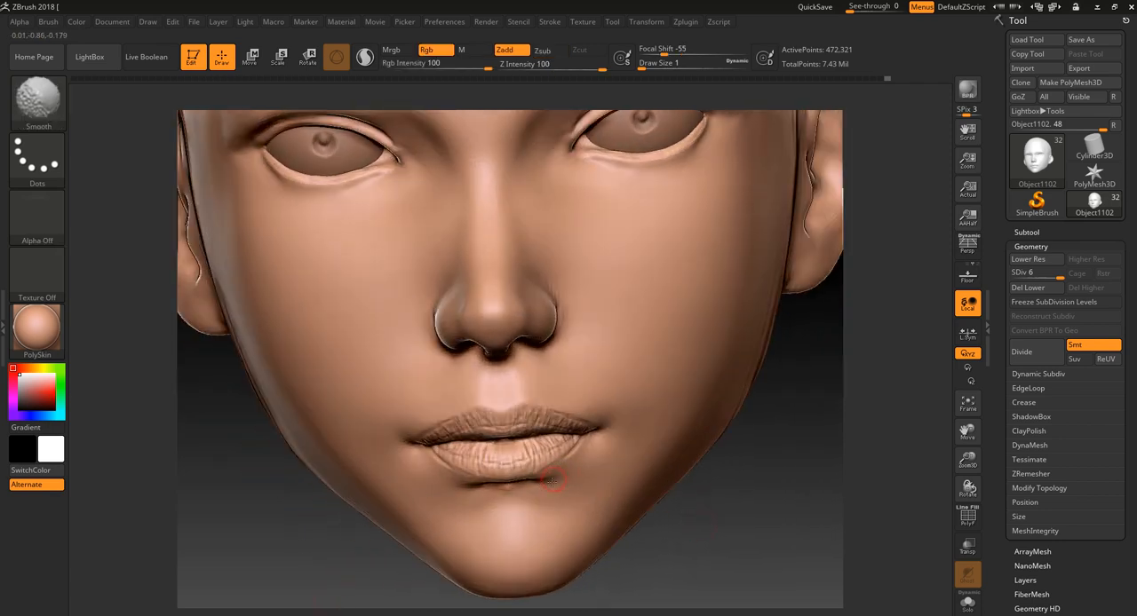
key("shift+d")
key("shift+d")
key("shift+d")
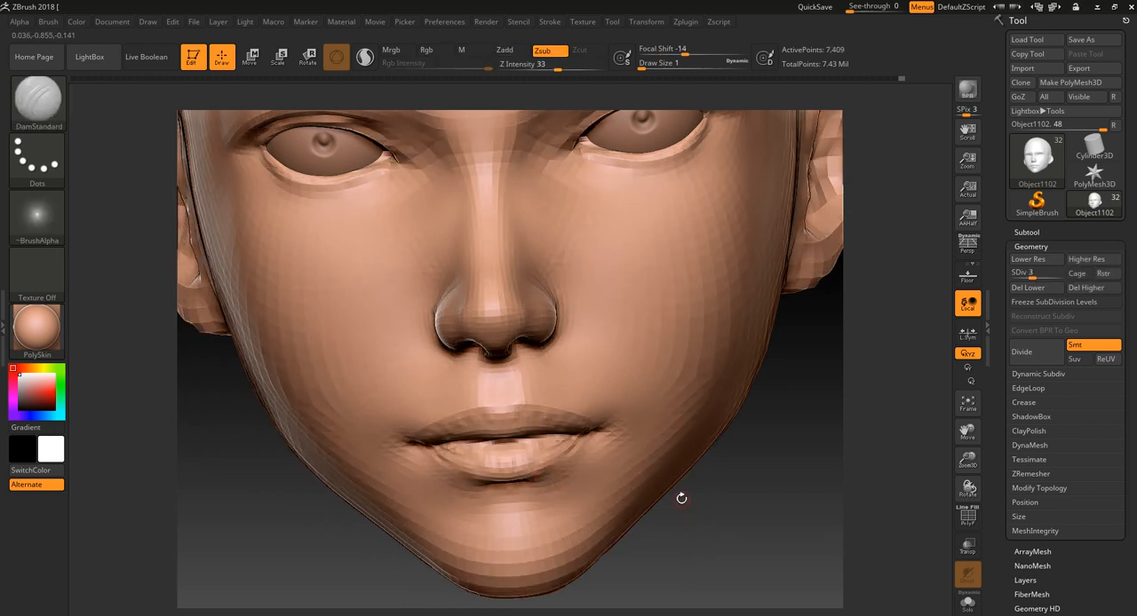
key("d")
key("d")
- Nudge the skin below the corner of the lower lip with the Move Topological brush at draw size 3
left_click_drag(724, 529, 698, 555)
mouse_move(694, 541)
left_mouse_down()
mouse_move(660, 521)
mouse_move(670, 524)
mouse_move(628, 552)
left_mouse_up()
key("b")
key("m")
key("t")
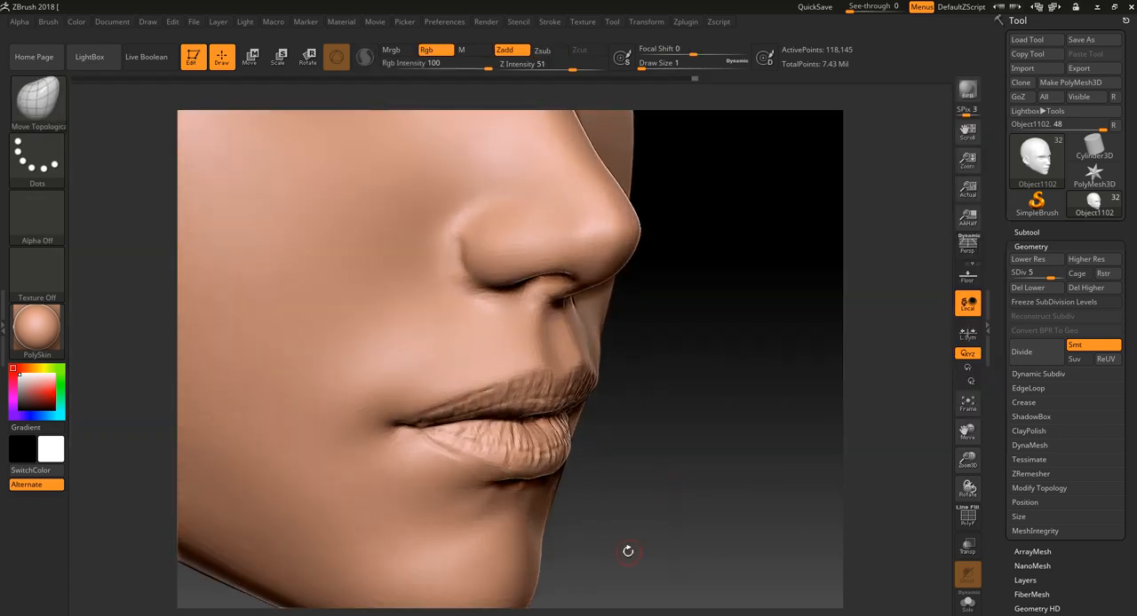
left_click_drag(477, 485, 481, 491)
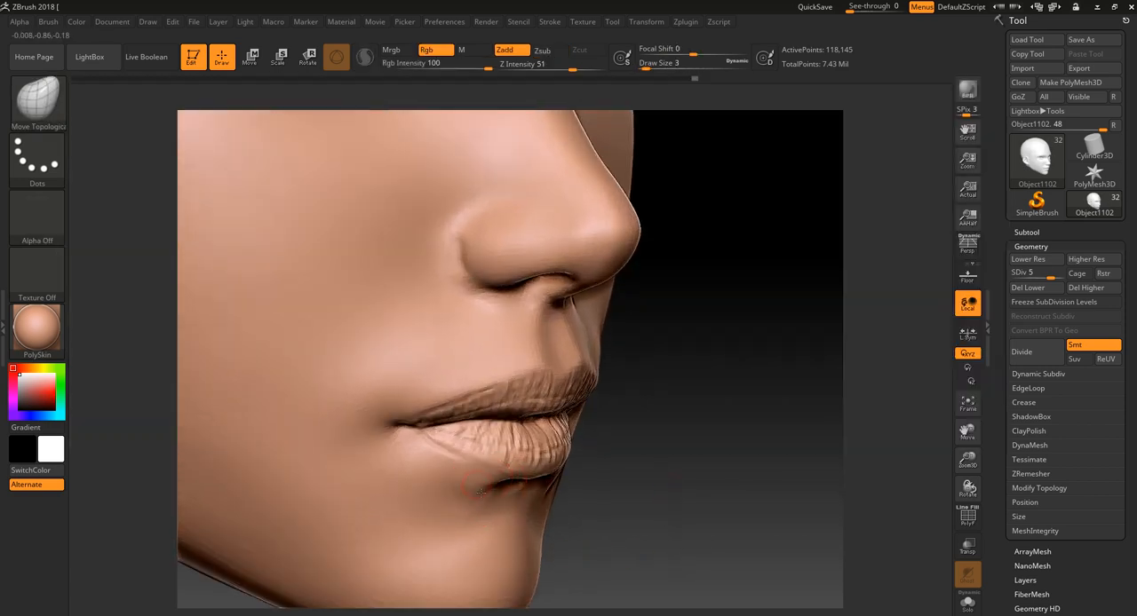
mouse_move(644, 520)
left_mouse_down()
mouse_move(498, 509)
mouse_move(541, 509)
mouse_move(531, 506)
left_mouse_up()
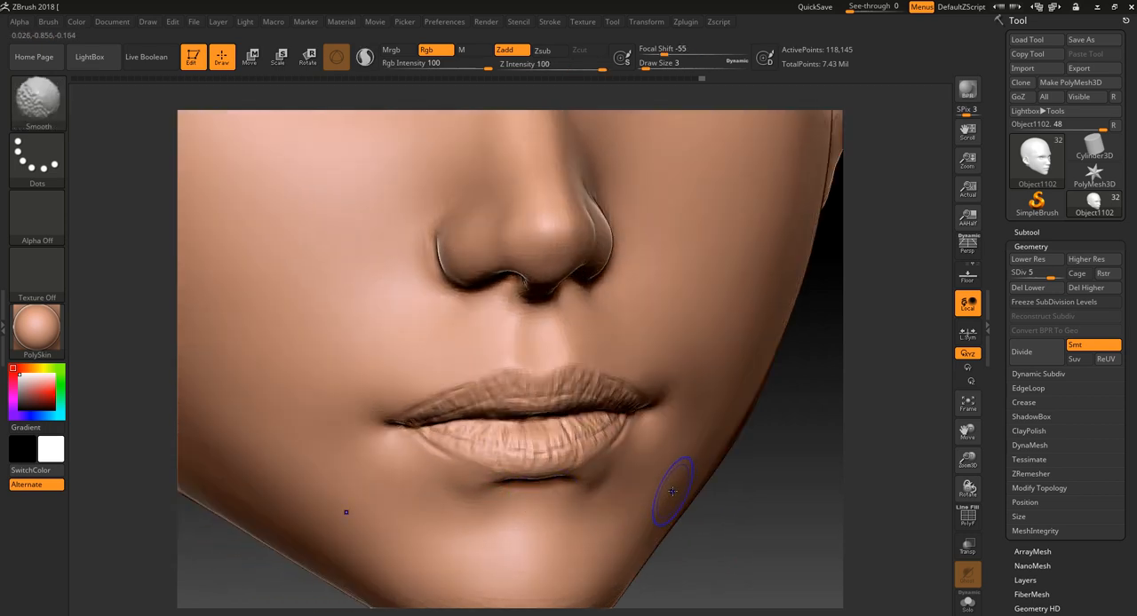
- Drop the head to subdivision level 2 to compare the coarse form, then raise it to level 6
key("shift+d")
key("shift+d")
key("shift+d")
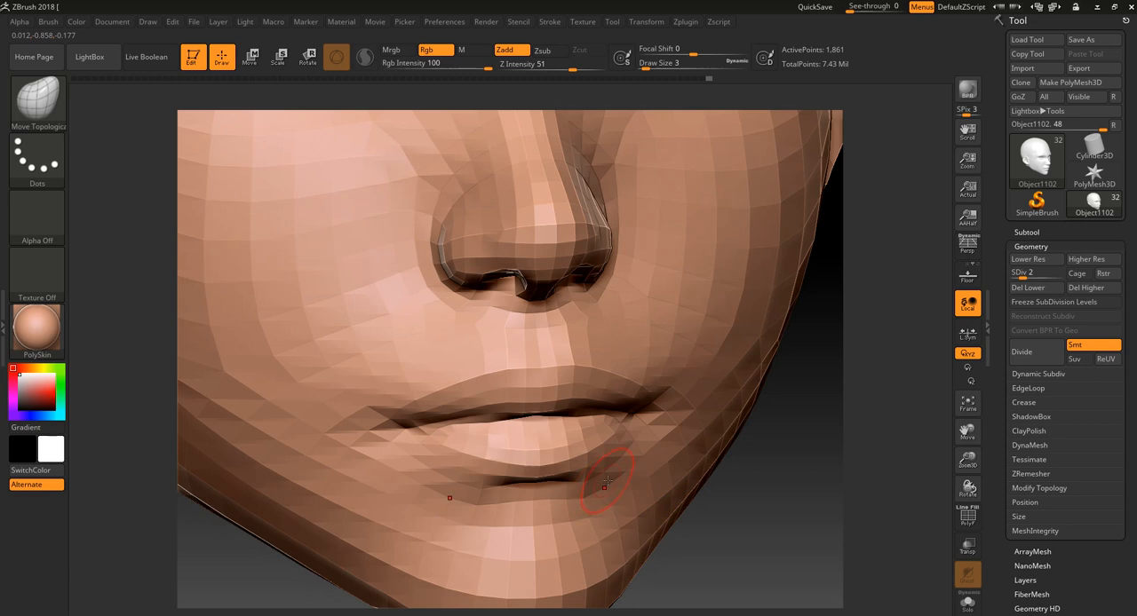
key("d")
key("d")
key("d")
key("d")
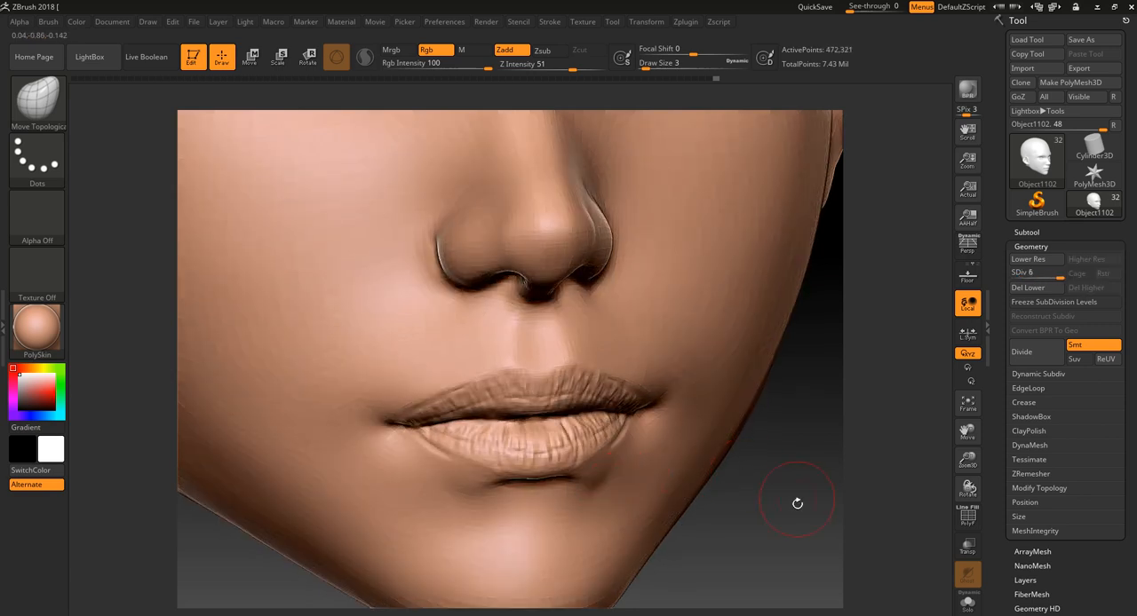
- Examine the whole head's proportions from three-quarter, high and frontal angles, undoing the stray brush stroke on the forehead
left_click_drag(798, 503, 736, 380, "alt")
left_click_drag(737, 445, 677, 471)
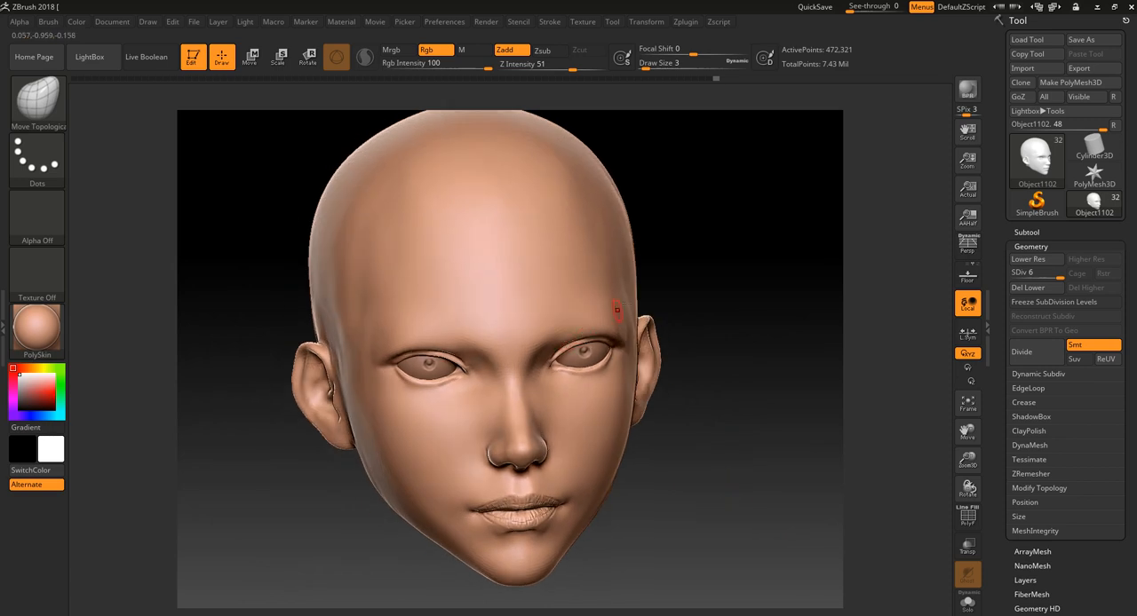
left_click_drag(702, 256, 649, 294)
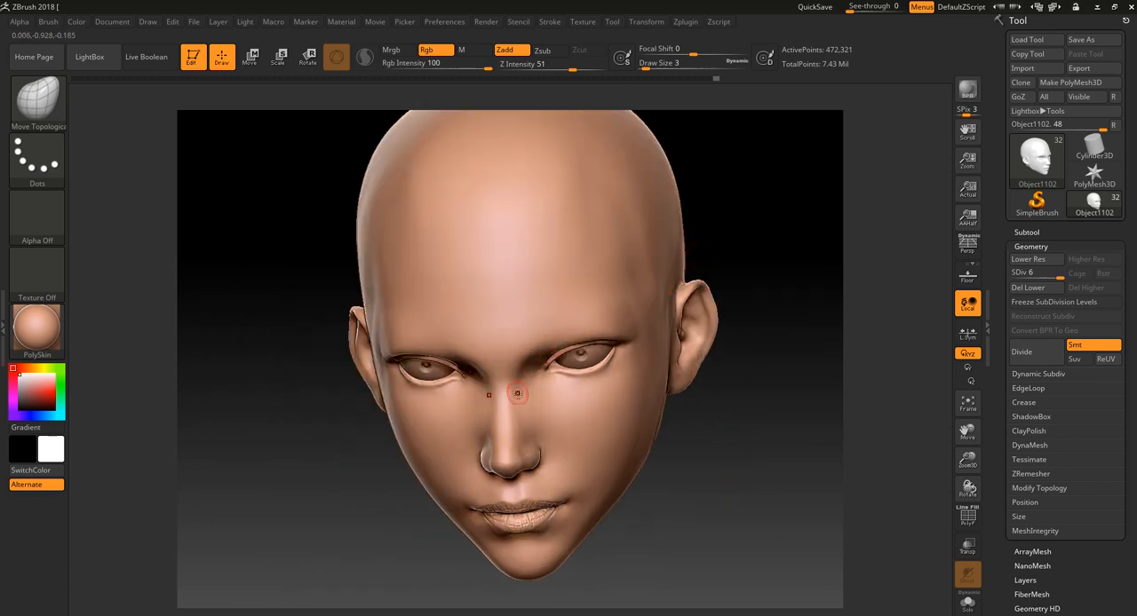
mouse_move(711, 507)
left_mouse_down()
mouse_move(723, 494)
mouse_move(708, 503)
left_mouse_up()
mouse_move(716, 503)
left_mouse_down("alt")
mouse_move(716, 462)
mouse_move(714, 548)
mouse_move(705, 526)
left_mouse_up("alt")
left_click_drag(511, 302, 517, 292)
key("ctrl+z")
left_click_drag(795, 318, 791, 288, "alt")
left_click_drag(789, 313, 782, 362)
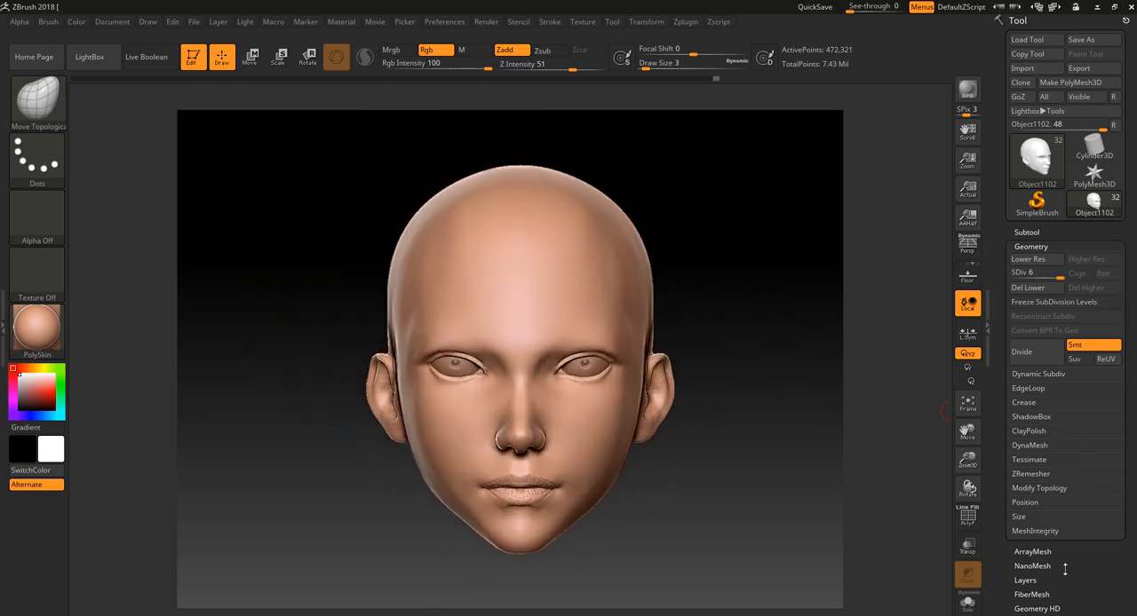
- Preview the head's flattened UV layout with Morph UV, then return it to its 3D form
left_click_drag(1066, 568, 1091, 431)
left_click_drag(799, 474, 683, 295)
left_click_drag(723, 425, 718, 432, "shift")
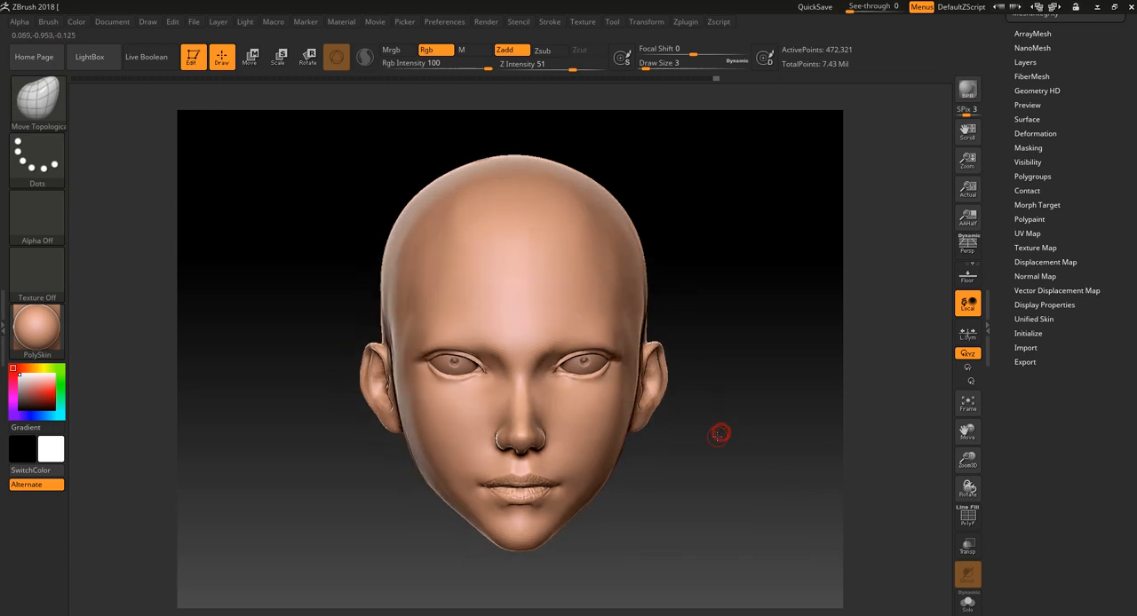
left_click(1046, 220)
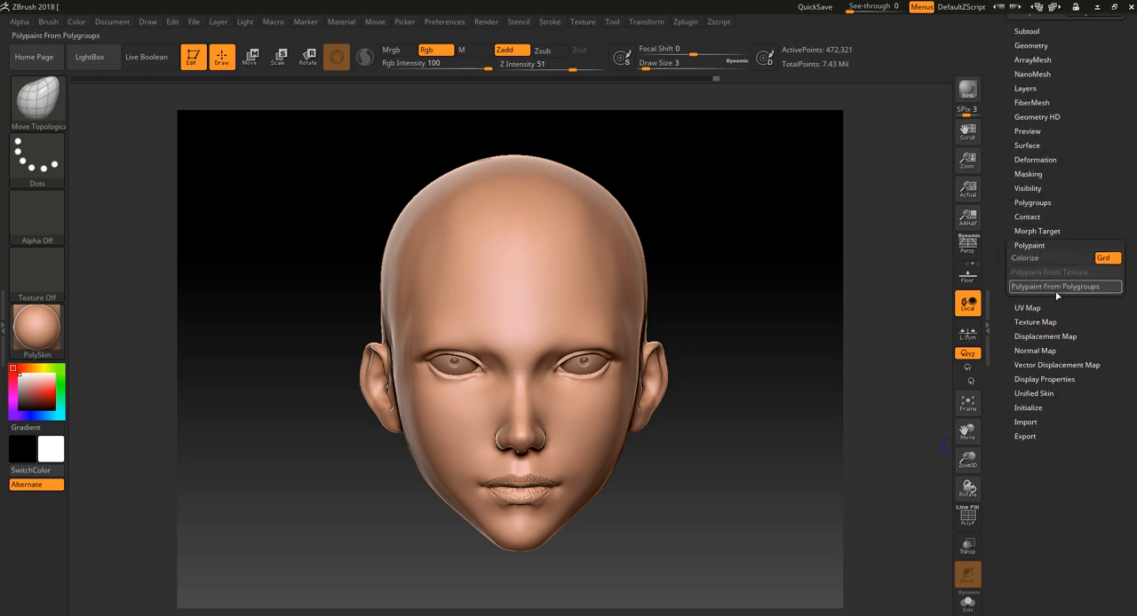
left_click(1035, 306)
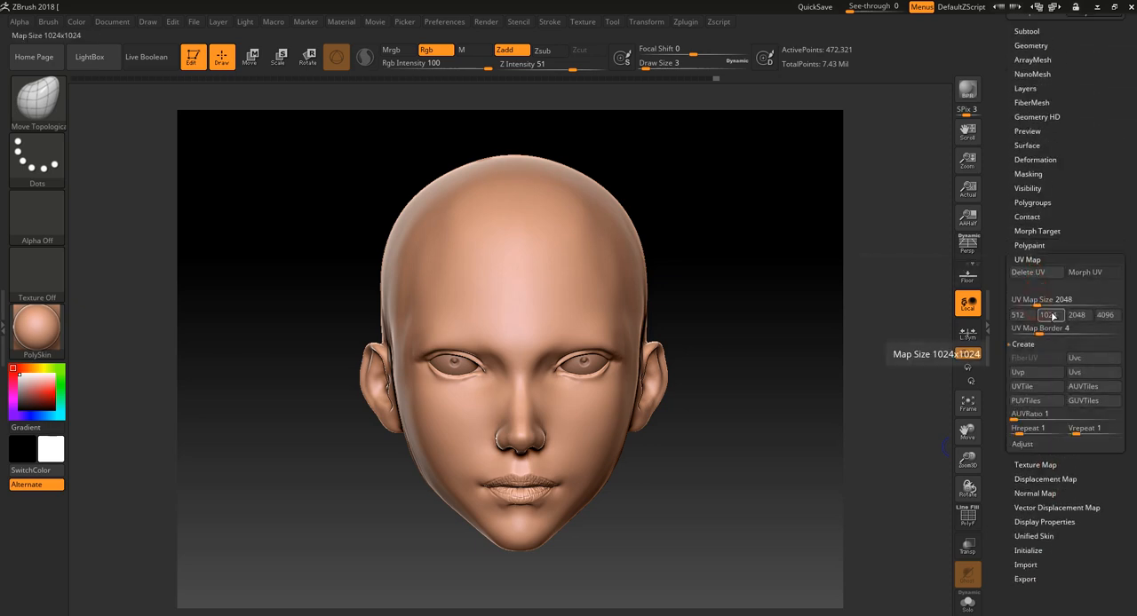
left_click(1096, 273)
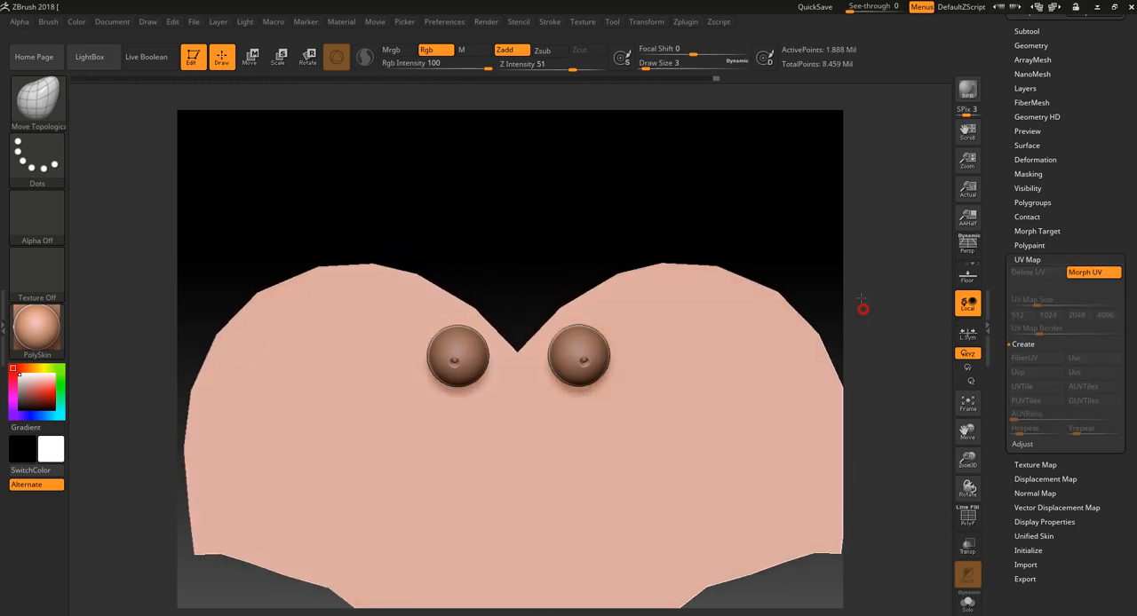
left_click(1089, 277)
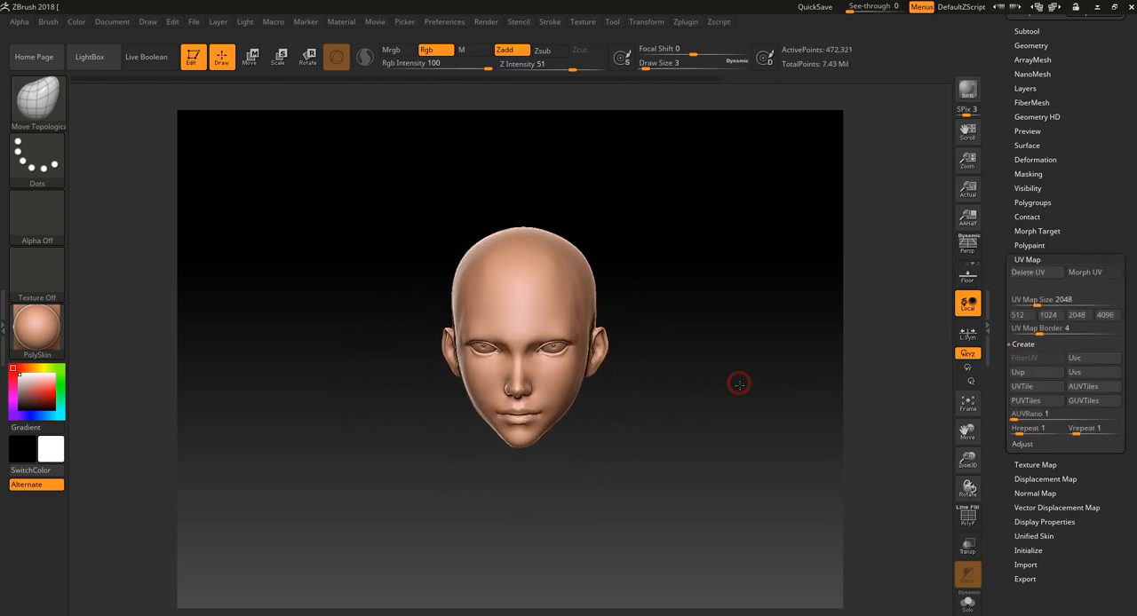
- Switch the material to SkinShade4 and show the model's subtool list
left_click(36, 328)
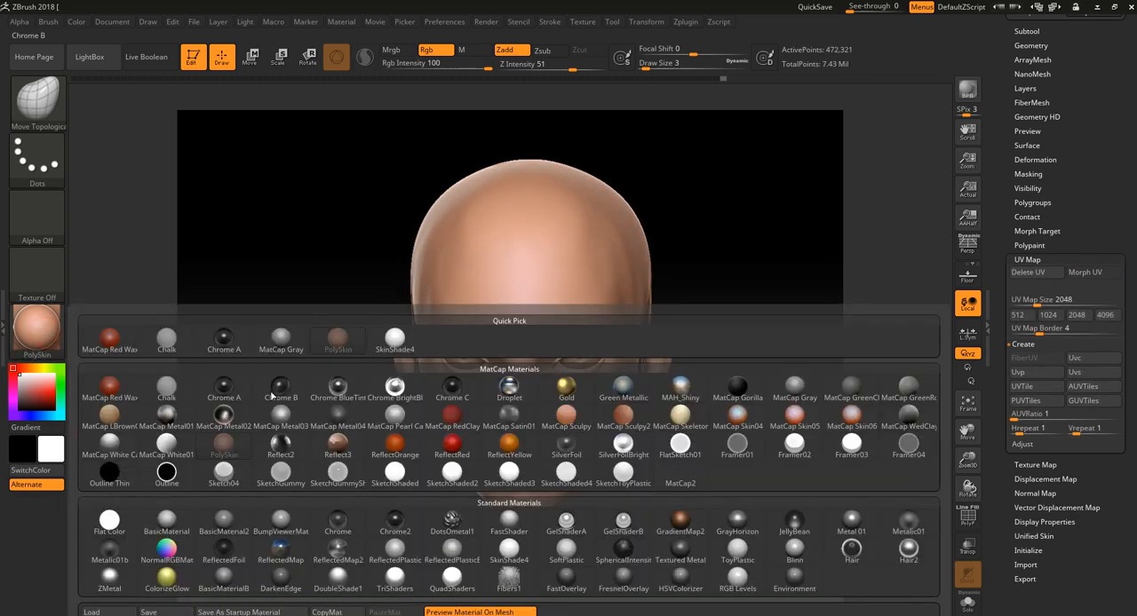
left_click(499, 552)
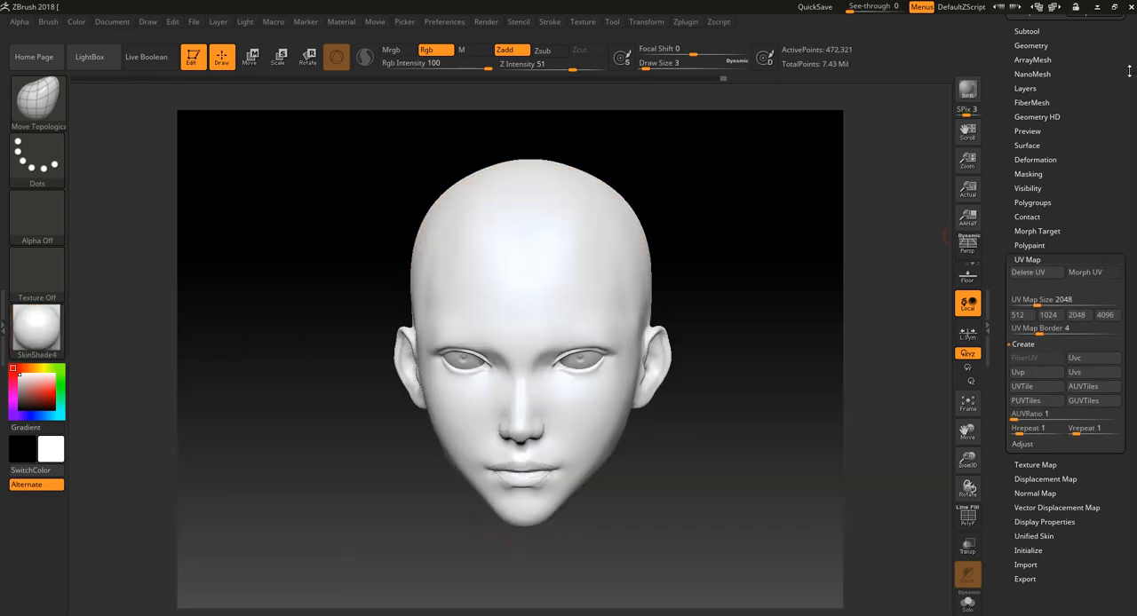
left_click_drag(1093, 106, 1087, 179)
left_click(1039, 176)
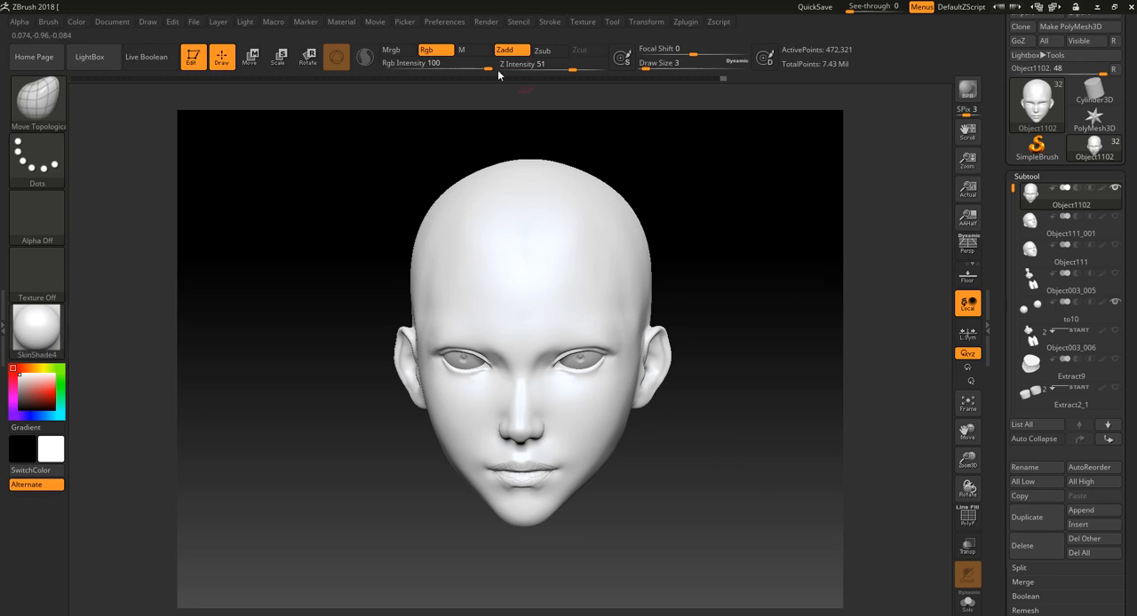
- Set the active colour to a pale skin pink with R 204, G 150, B 150
left_click(123, 25)
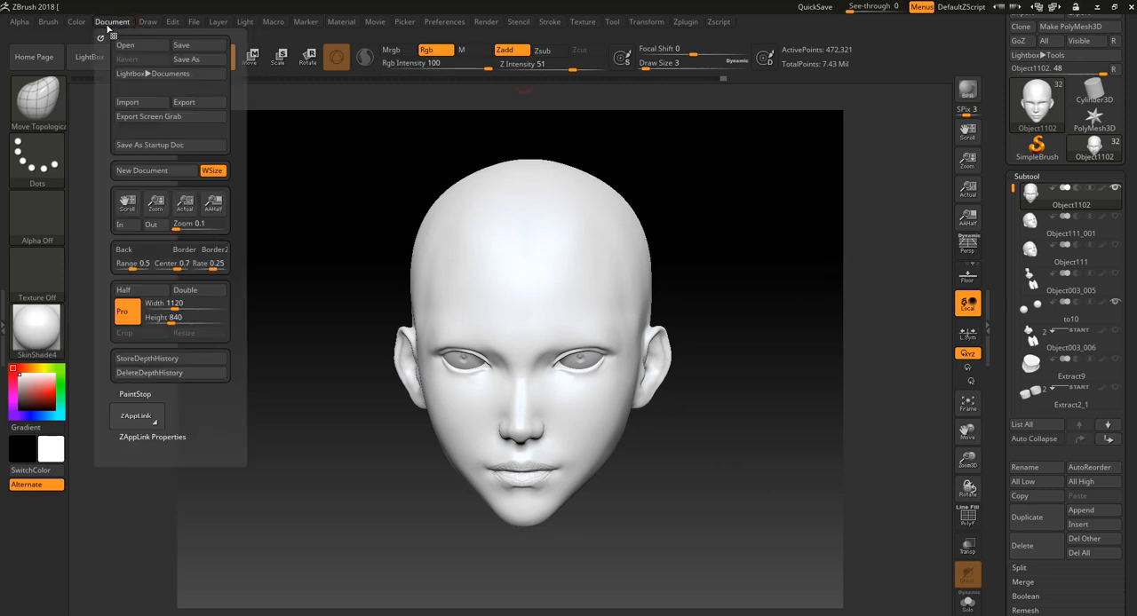
left_click(148, 24)
left_click(77, 21)
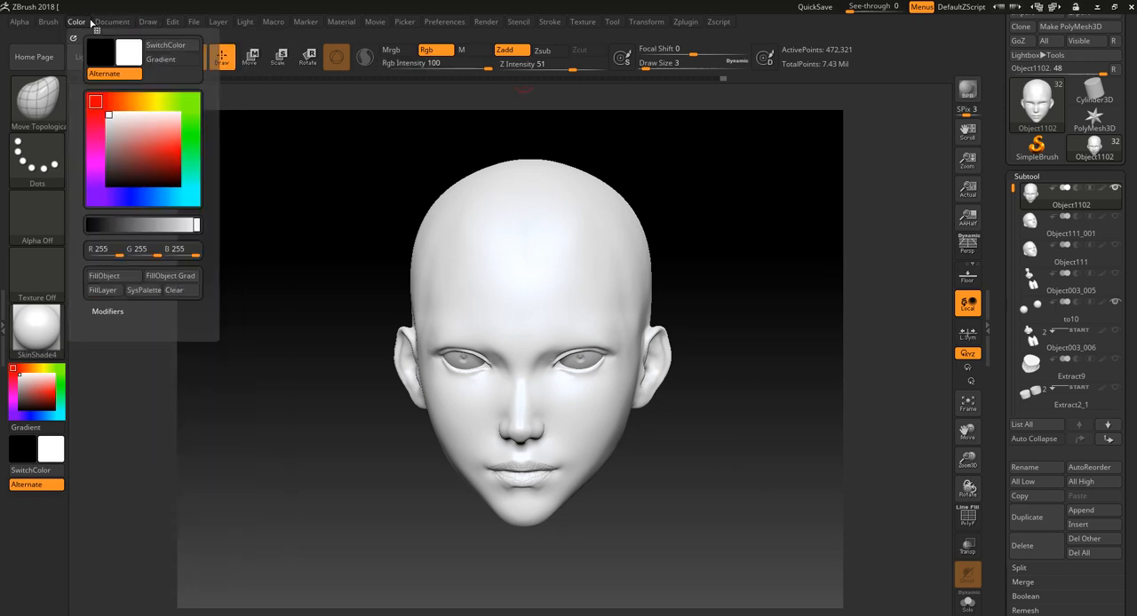
left_click(120, 142)
left_click_drag(120, 142, 121, 151)
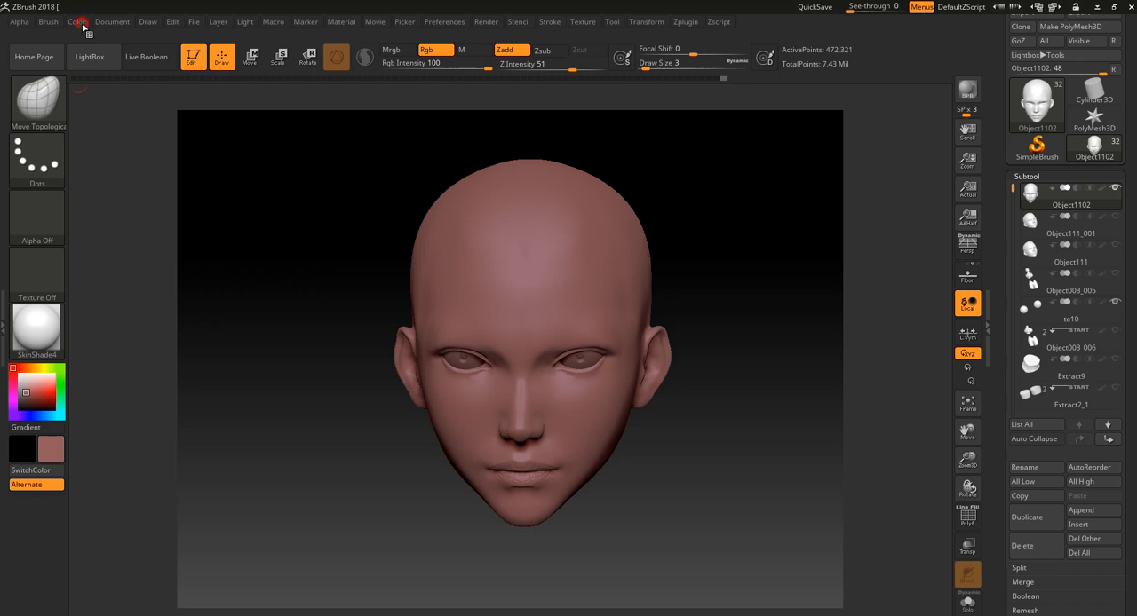
left_click(76, 22)
left_click_drag(122, 140, 130, 135)
left_click(154, 135)
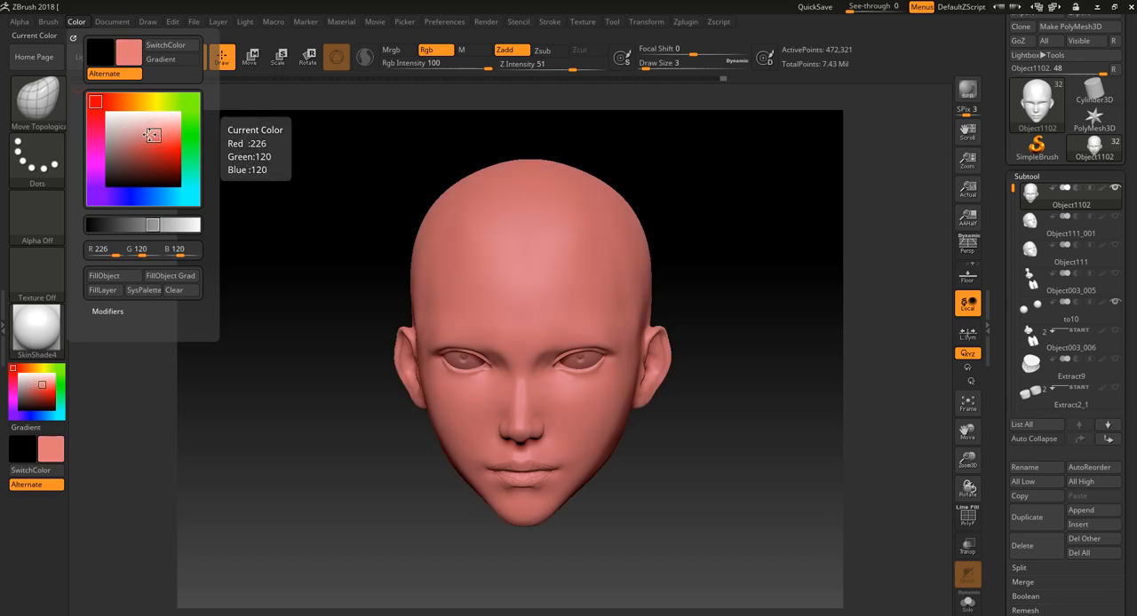
left_click(131, 134)
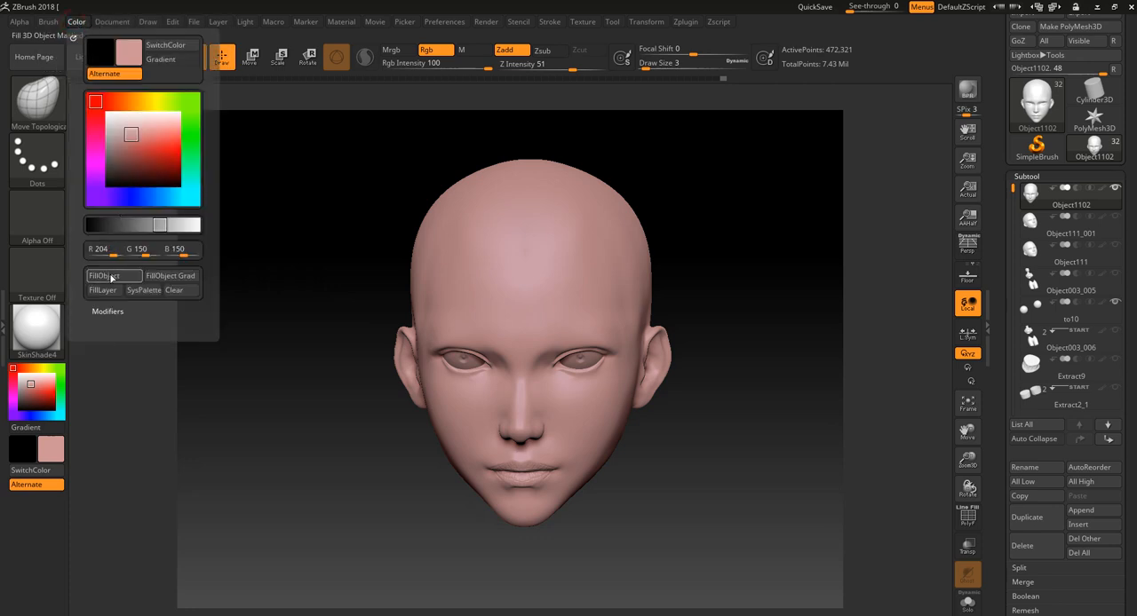
- Fill the head object with the pink colour and material in Mrgb mode, then return to Rgb mode
left_click(401, 51)
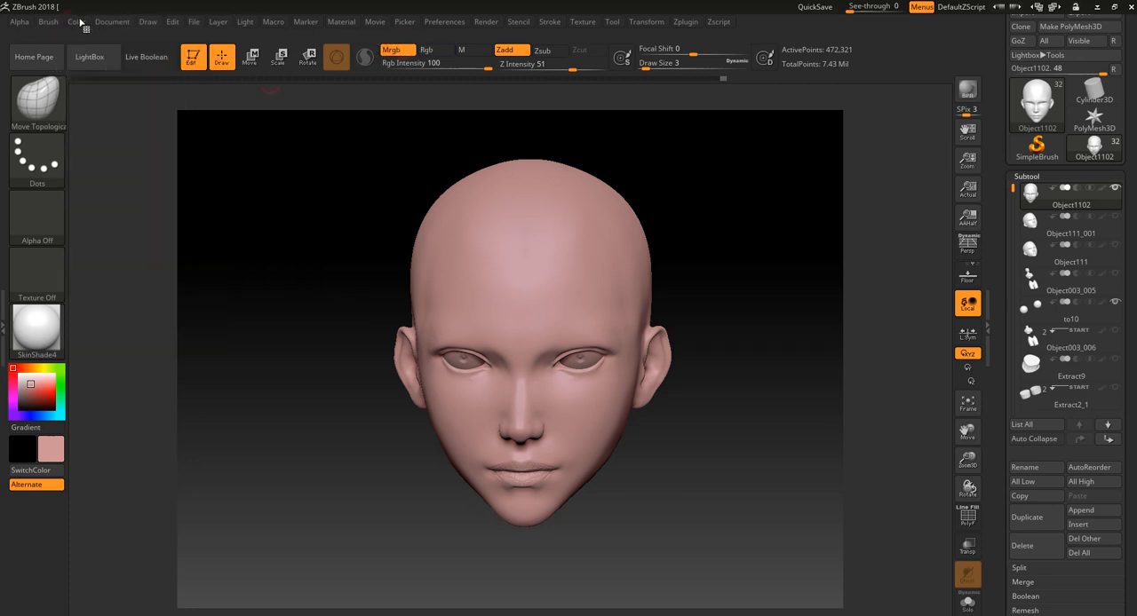
left_click(78, 22)
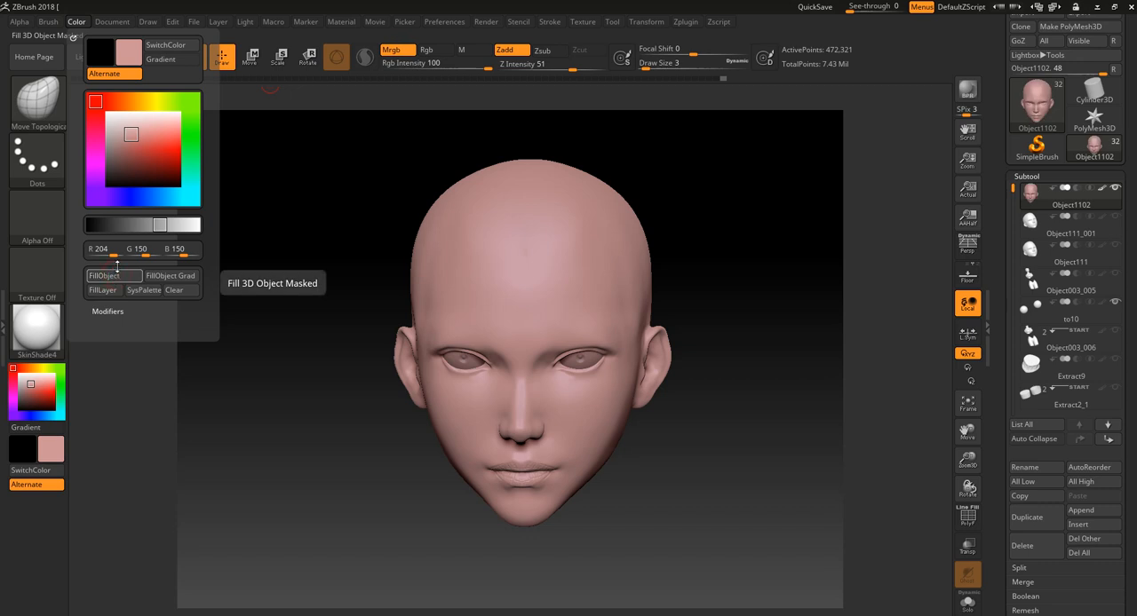
left_click(437, 52)
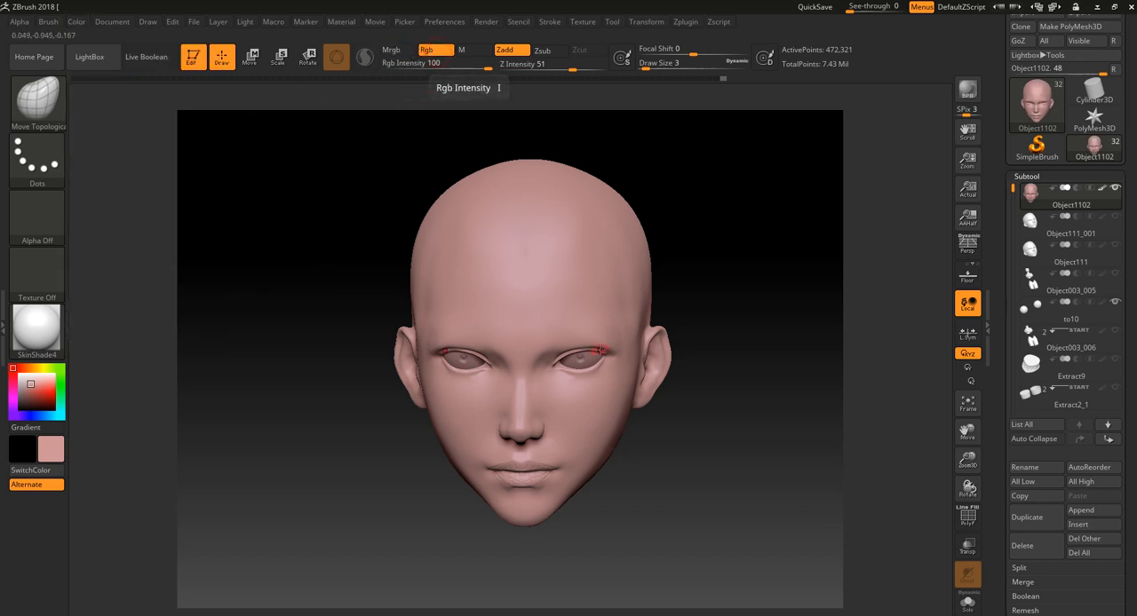
- Set up the Clay brush to paint salmon red with Zadd off, then try and undo a test stroke over the brow
left_click(42, 386)
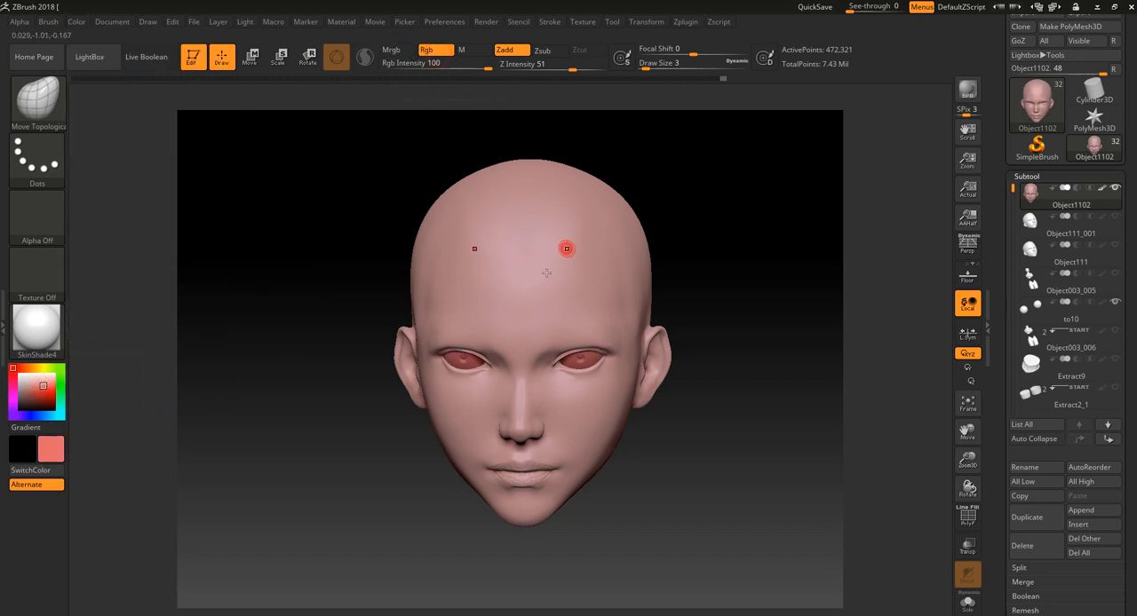
left_click(45, 101)
left_click(116, 106)
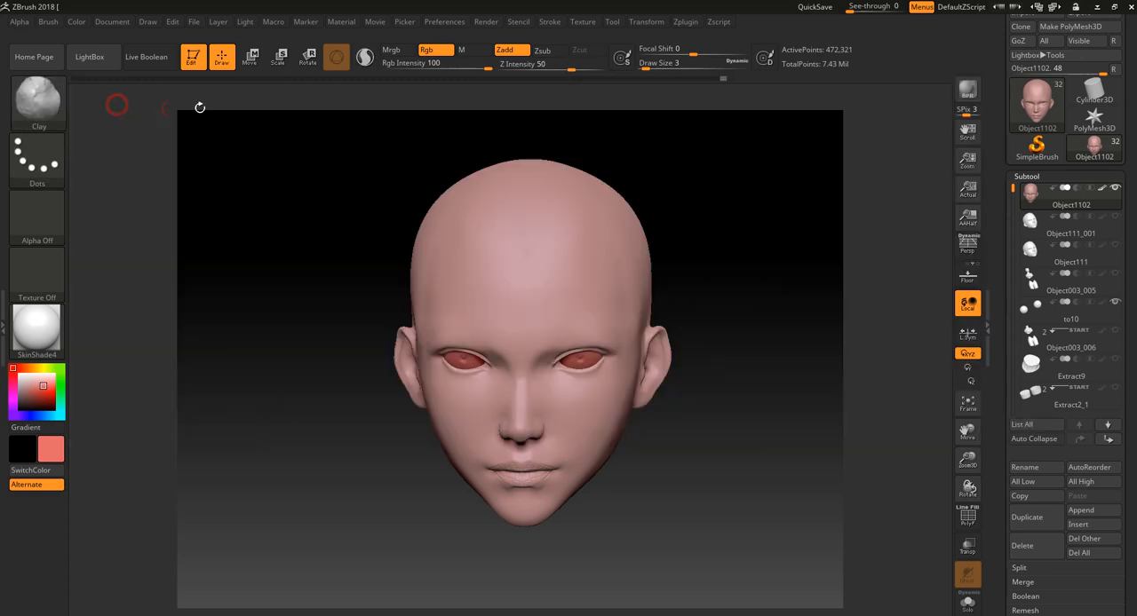
left_click(504, 50)
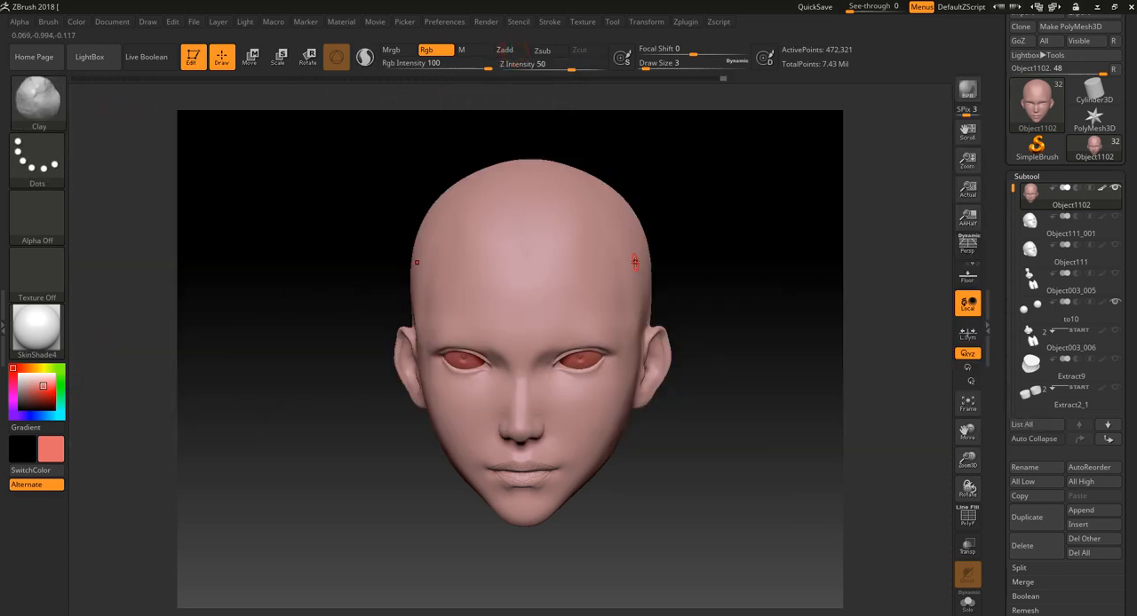
mouse_move(636, 262)
left_mouse_down()
mouse_move(561, 291)
mouse_move(593, 334)
mouse_move(585, 344)
left_mouse_up()
key("ctrl+z")
- Enable polypaint on the eyeball subtool to10 to keep the eyes white, then reselect the head subtool
mouse_move(699, 520)
left_mouse_down()
mouse_move(709, 509)
mouse_move(685, 525)
mouse_move(764, 515)
left_mouse_up()
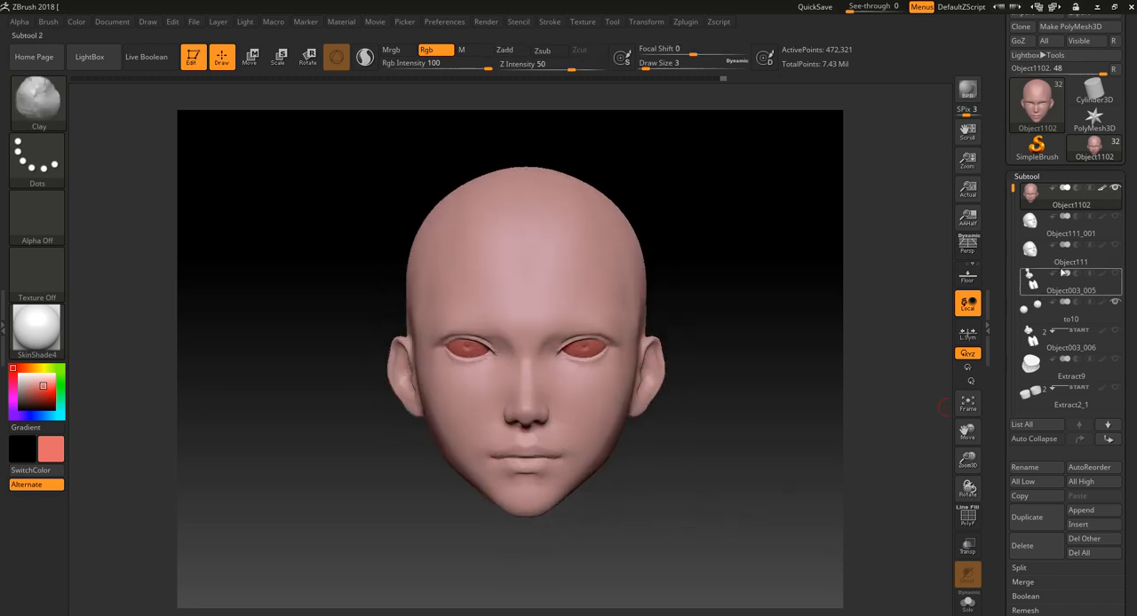
left_click(1106, 307)
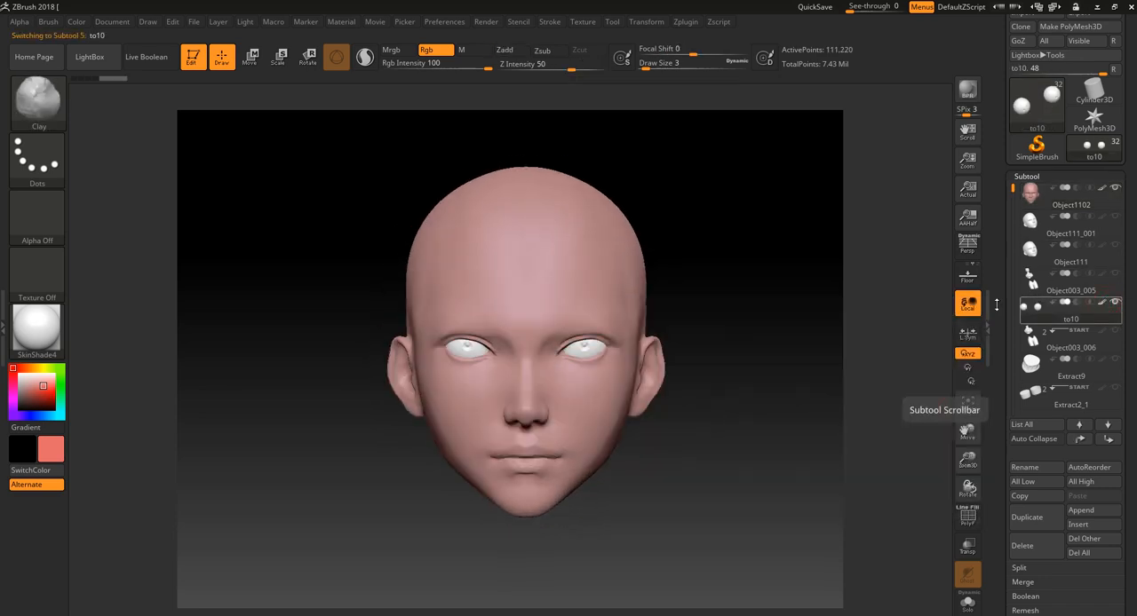
left_click(1109, 209)
mouse_move(665, 290)
left_mouse_down()
mouse_move(726, 355)
mouse_move(741, 482)
left_mouse_up()
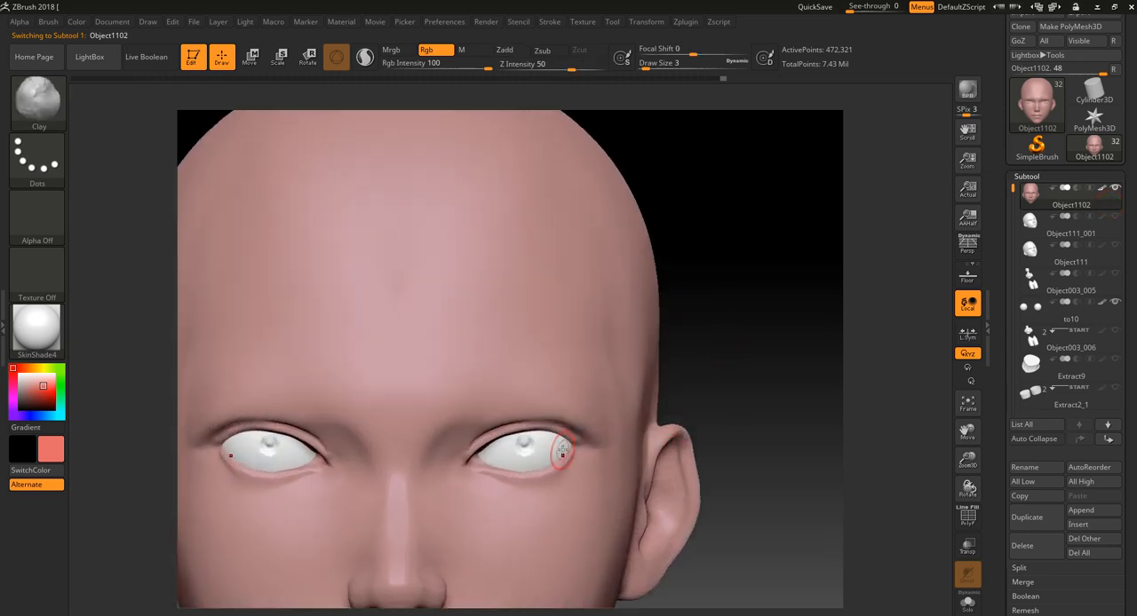
- Select the eyeball subtool to10 and shift the eyes slightly sideways with the Move gizmo
left_click_drag(797, 384, 818, 312)
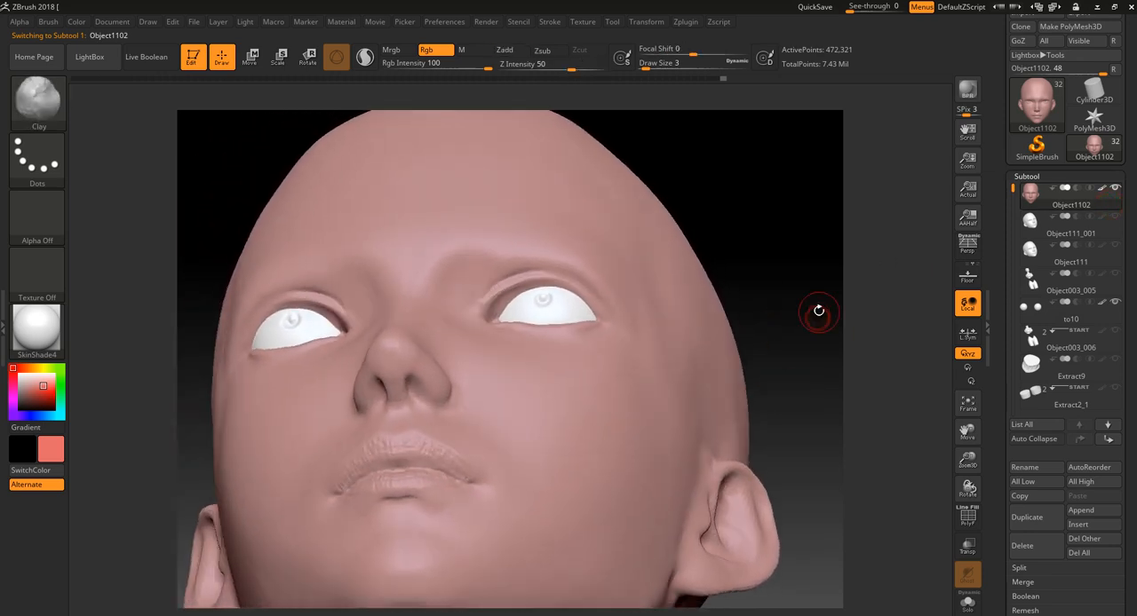
left_click(251, 58)
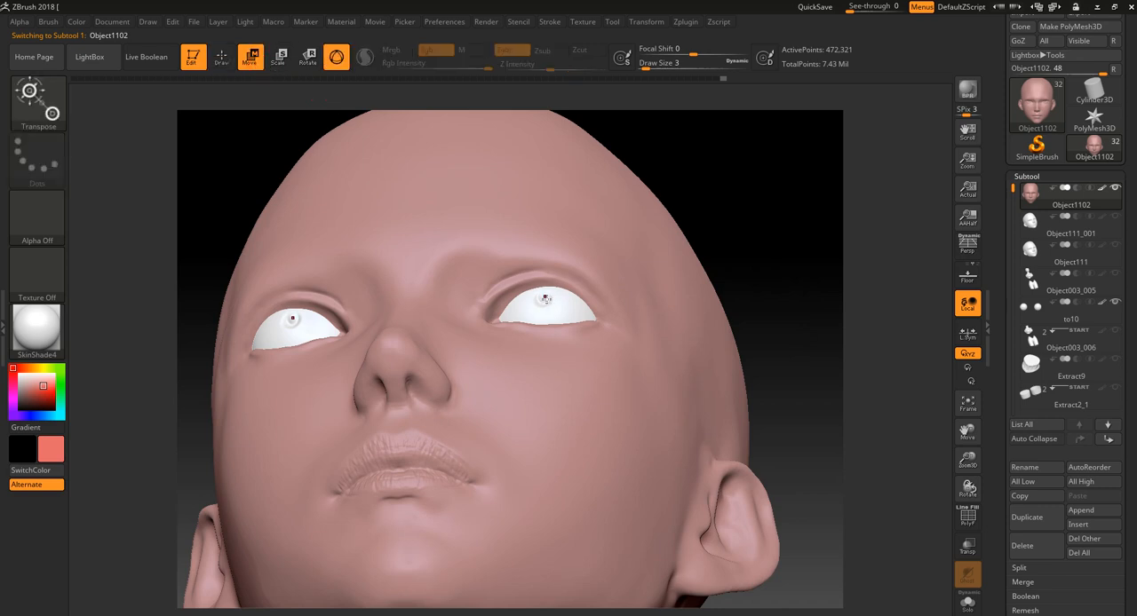
left_click(546, 299, "alt")
left_click(412, 244)
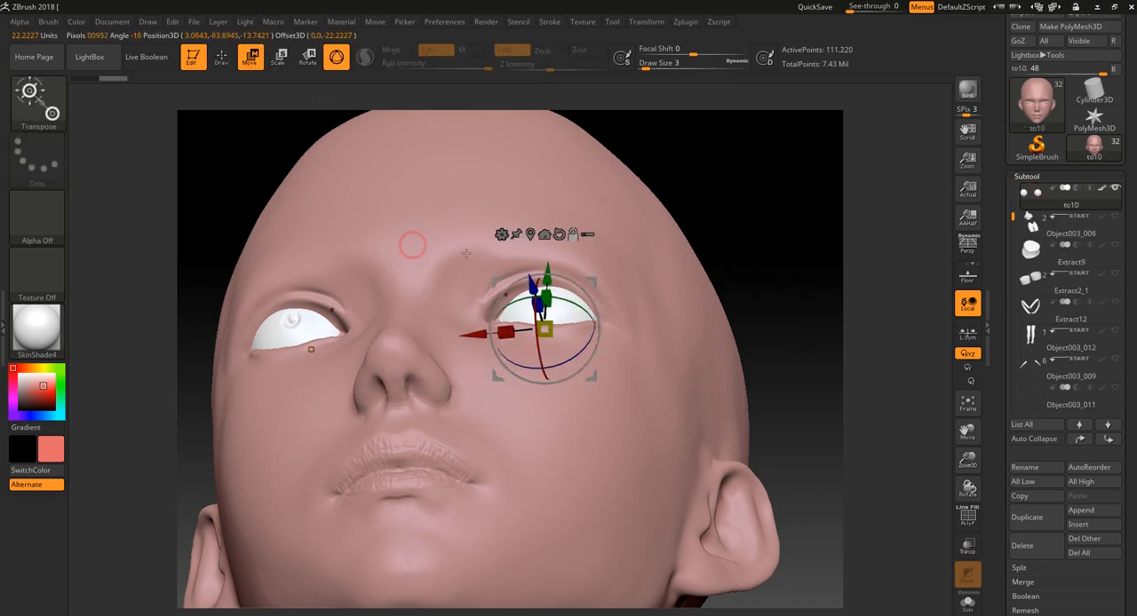
left_click_drag(772, 301, 787, 282)
left_click_drag(481, 336, 475, 337)
- Nudge the eyeballs slightly along their depth axis while checking the lid fit from the side and three-quarter views
left_click_drag(898, 236, 737, 339)
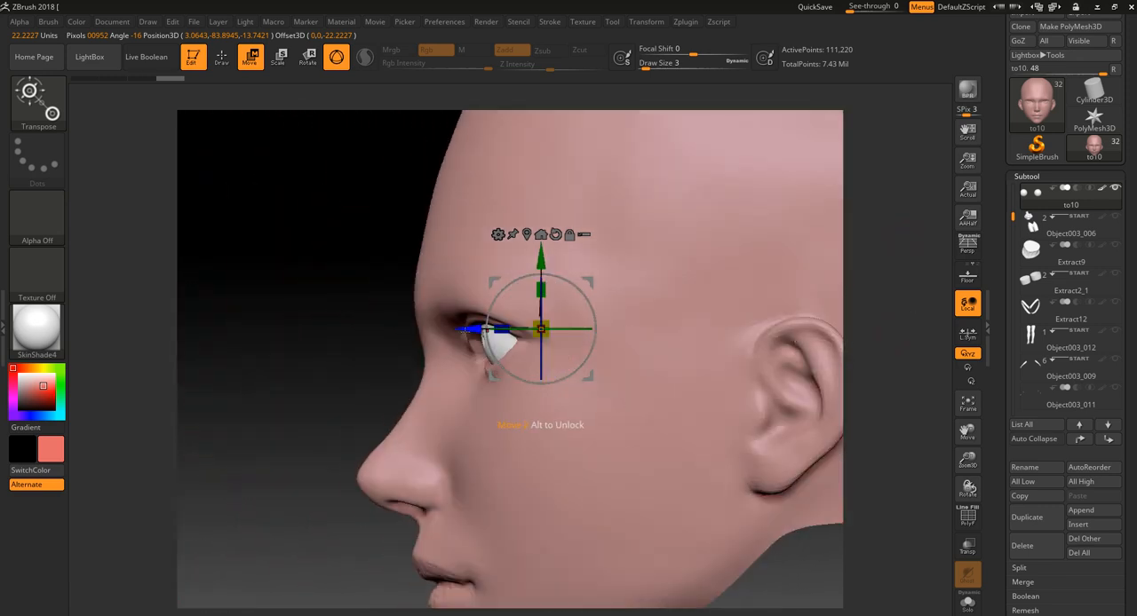
left_click_drag(466, 332, 465, 332)
left_click_drag(343, 350, 415, 370)
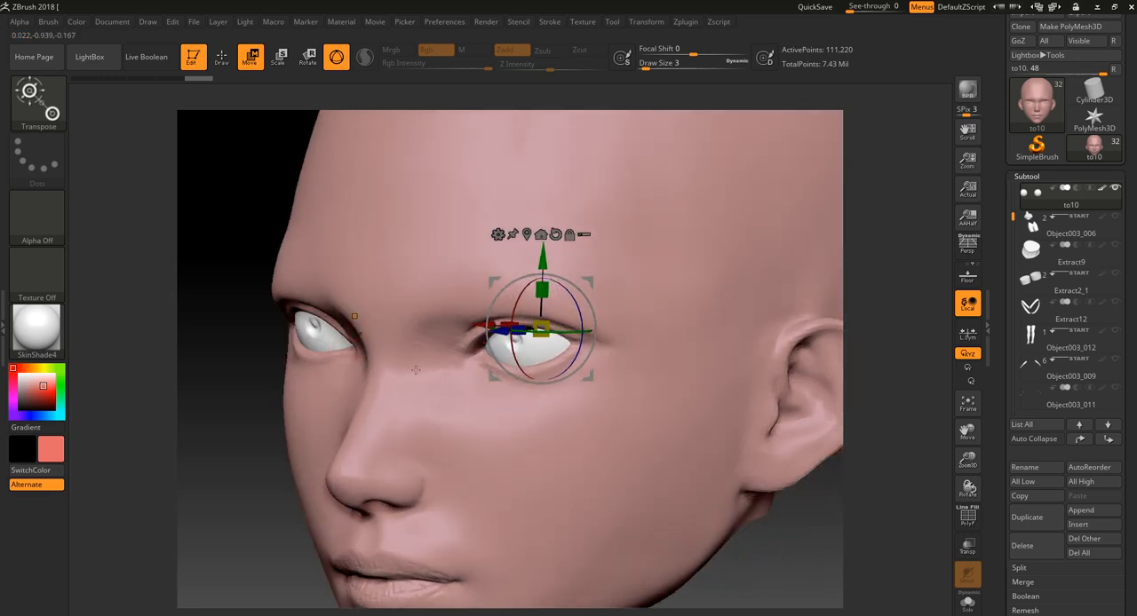
left_click_drag(825, 538, 860, 536)
left_click_drag(783, 516, 773, 440)
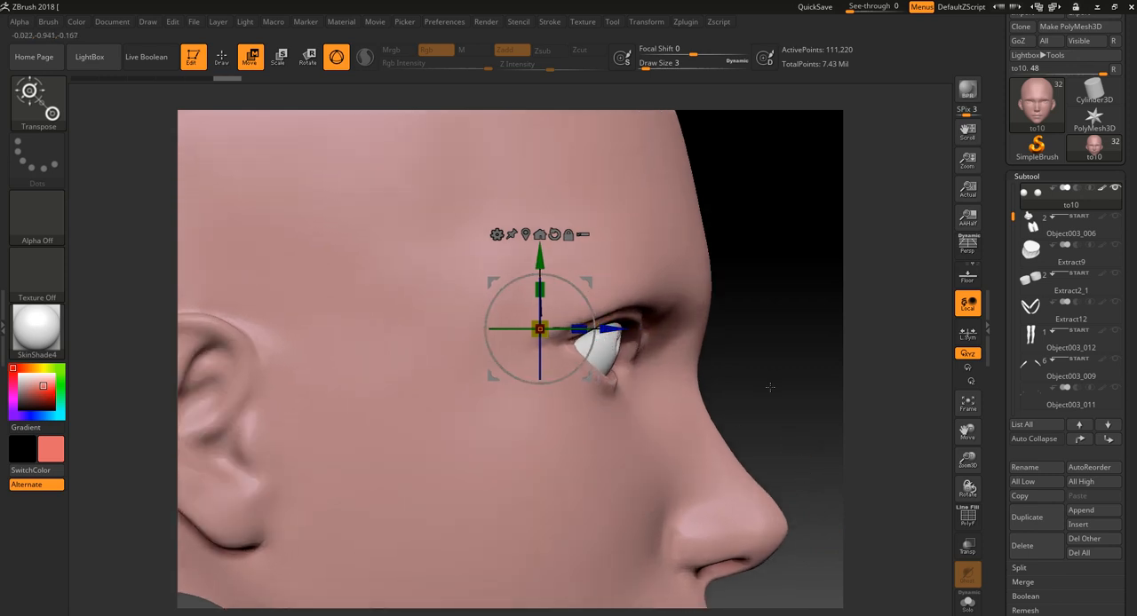
left_click_drag(769, 387, 791, 354)
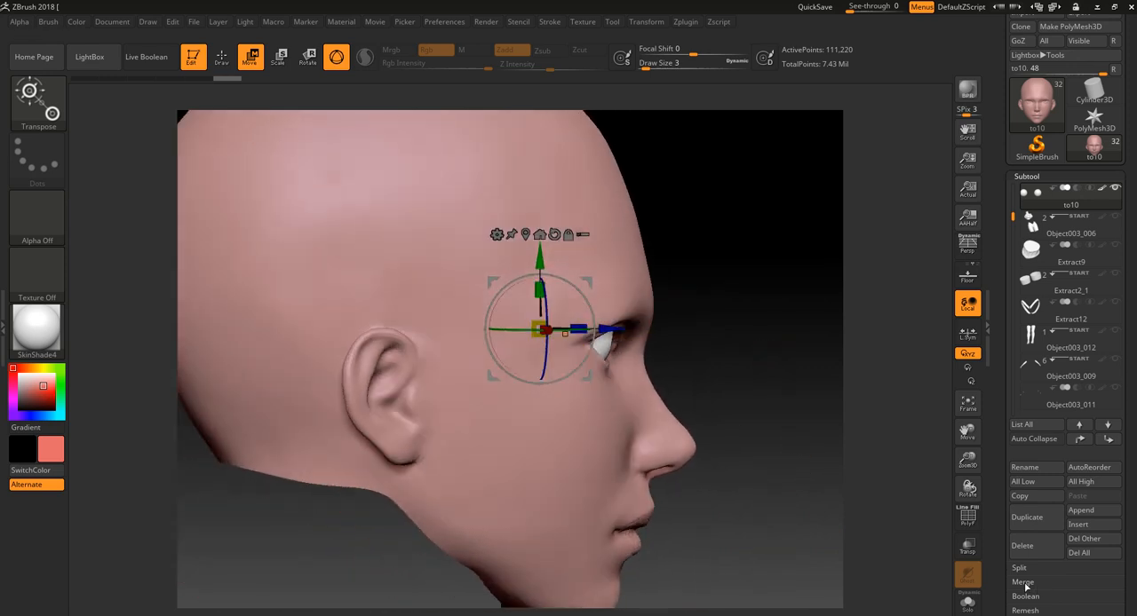
- Inspect how the eyeball sits inside the head using transparency with Ghost, and return to the opaque display
left_click(969, 545)
left_click_drag(790, 469, 789, 460, "shift")
right_click_drag(789, 460, 787, 447, "ctrl")
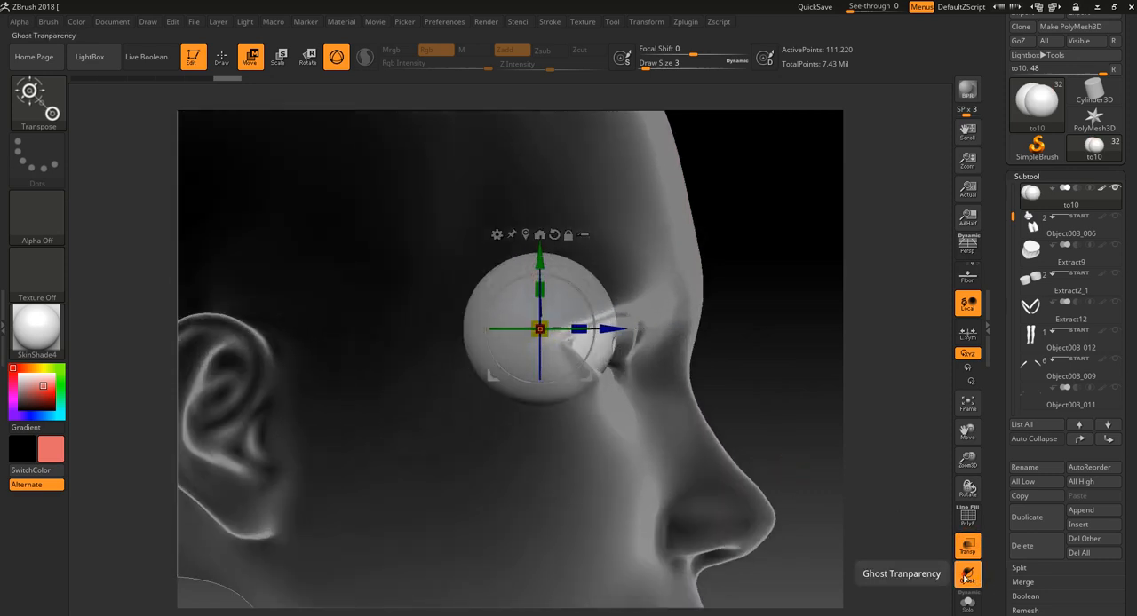
left_click(967, 575)
left_click(967, 544)
right_click_drag(776, 366, 767, 328, "ctrl")
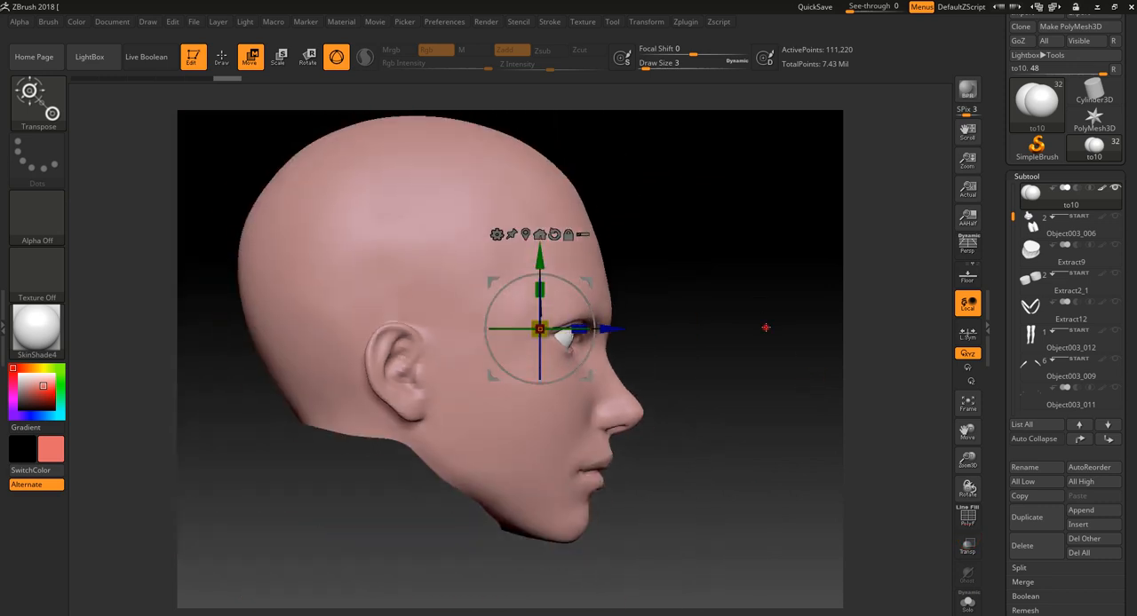
left_click_drag(767, 328, 740, 375)
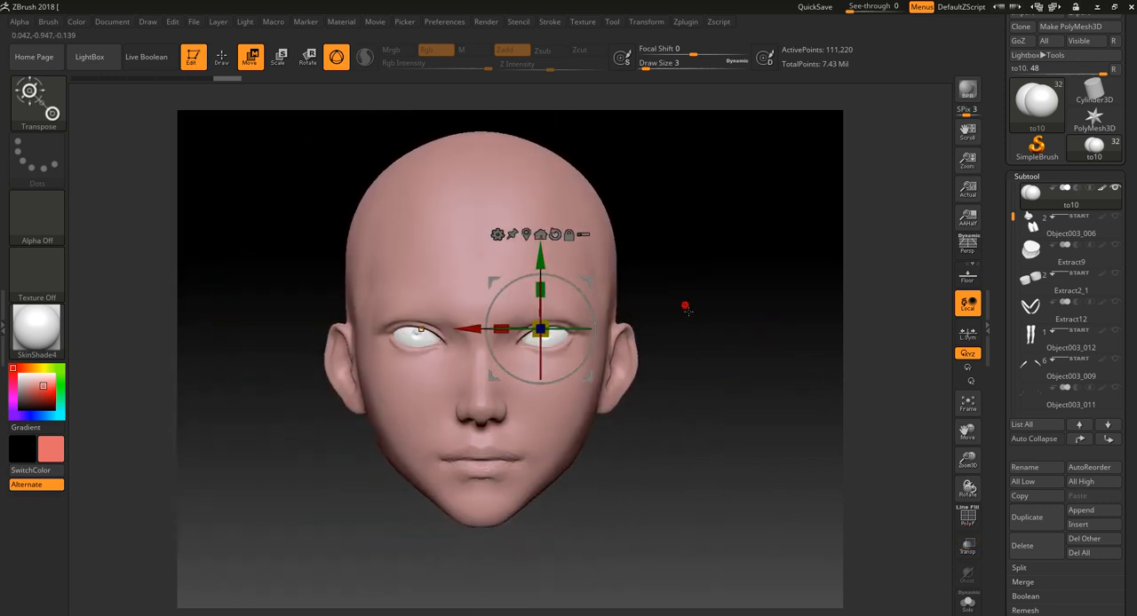
right_click_drag(685, 308, 720, 388, "ctrl")
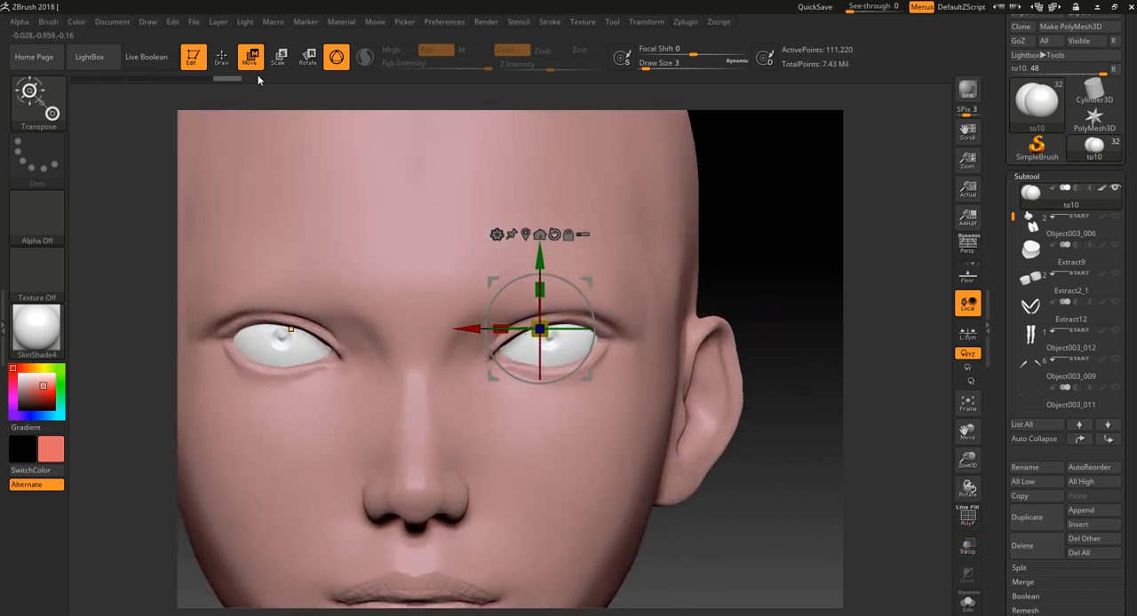
- Return to Draw mode and paint a round mask over the irises of both eyeballs
left_click(224, 62)
left_click_drag(548, 335, 555, 337, "ctrl")
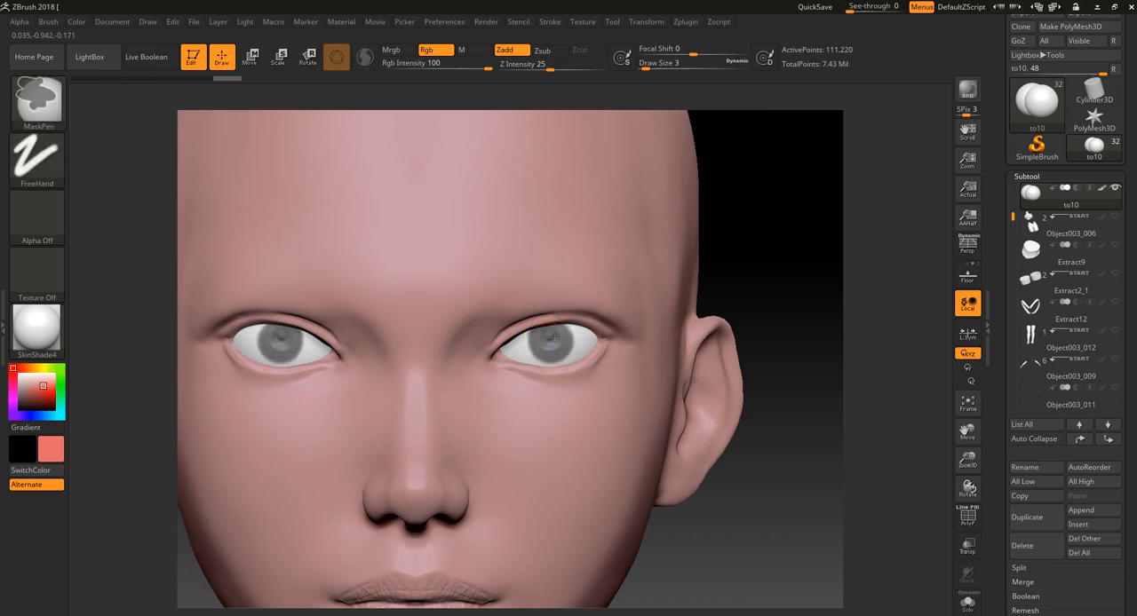
left_click_drag(735, 298, 739, 389)
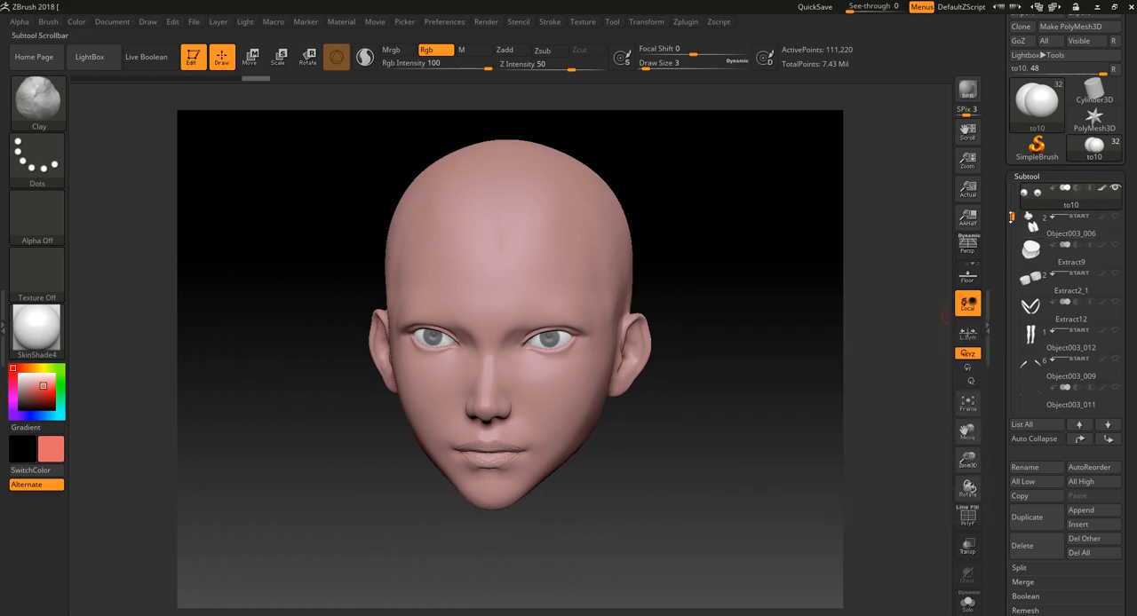
- Reselect the head subtool Object1102 and set the Clay brush to sculpt with Zadd on and Rgb off
left_click_drag(1011, 218, 1013, 181)
left_click(1109, 204)
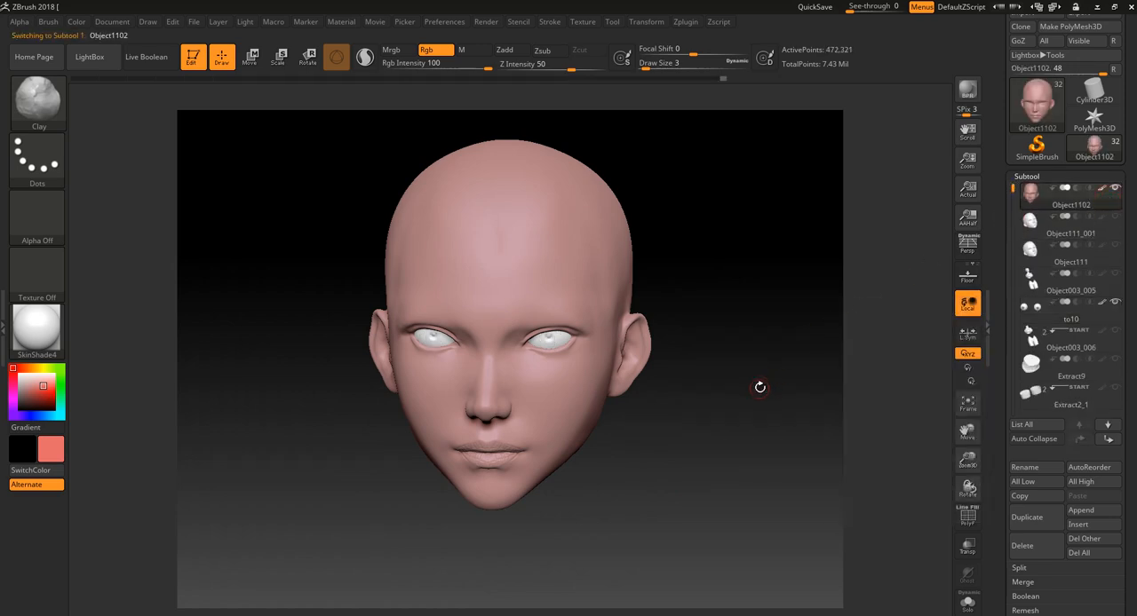
left_click_drag(737, 385, 769, 403)
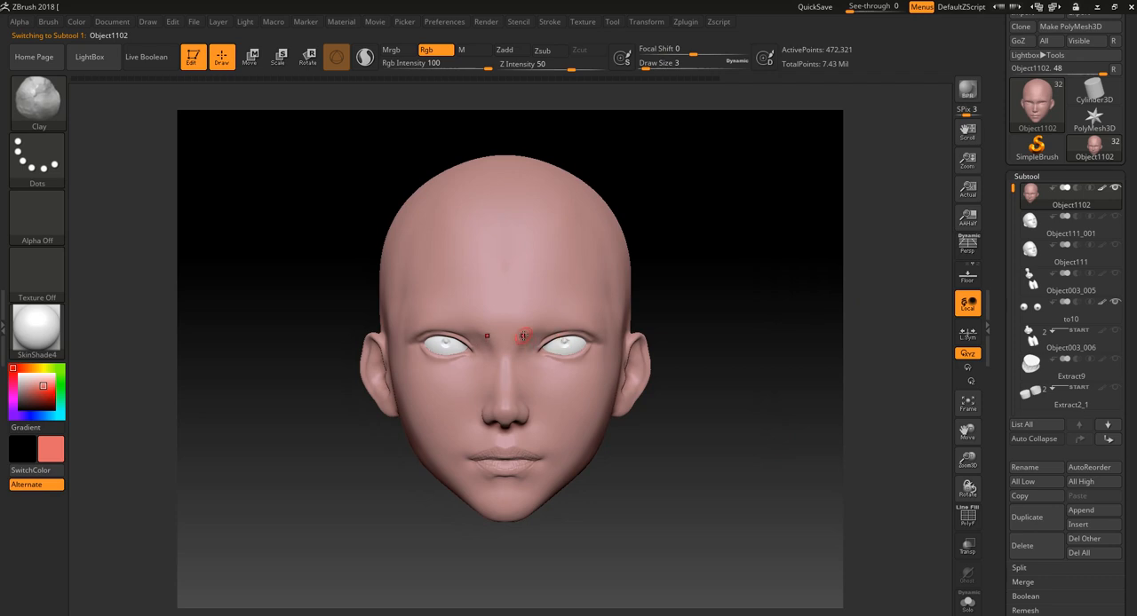
left_click_drag(730, 299, 725, 367, "alt")
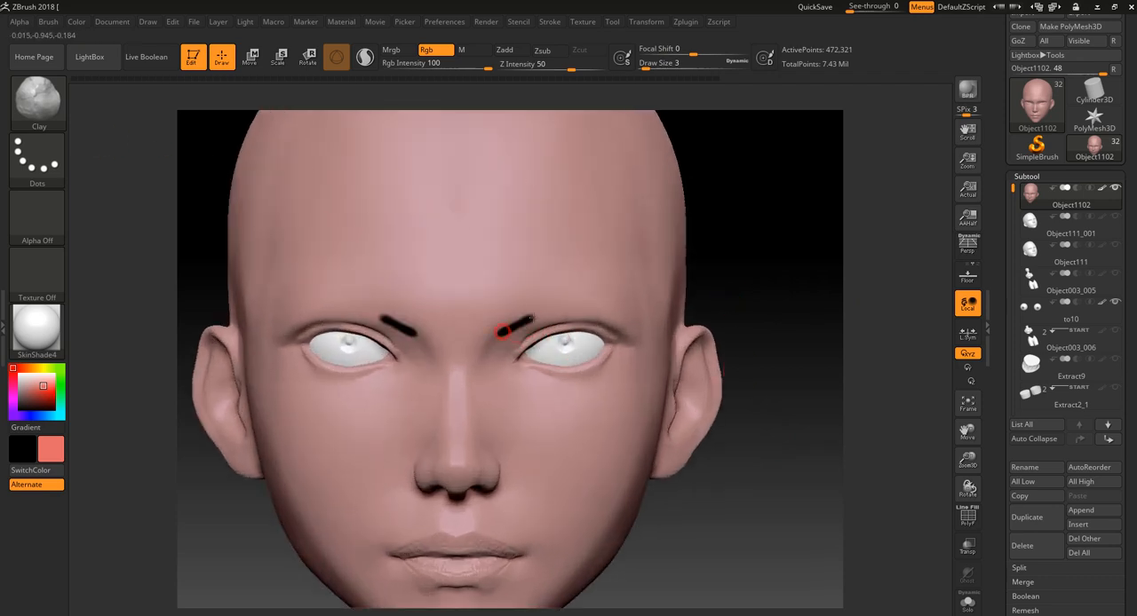
left_click(510, 51)
left_click(427, 50)
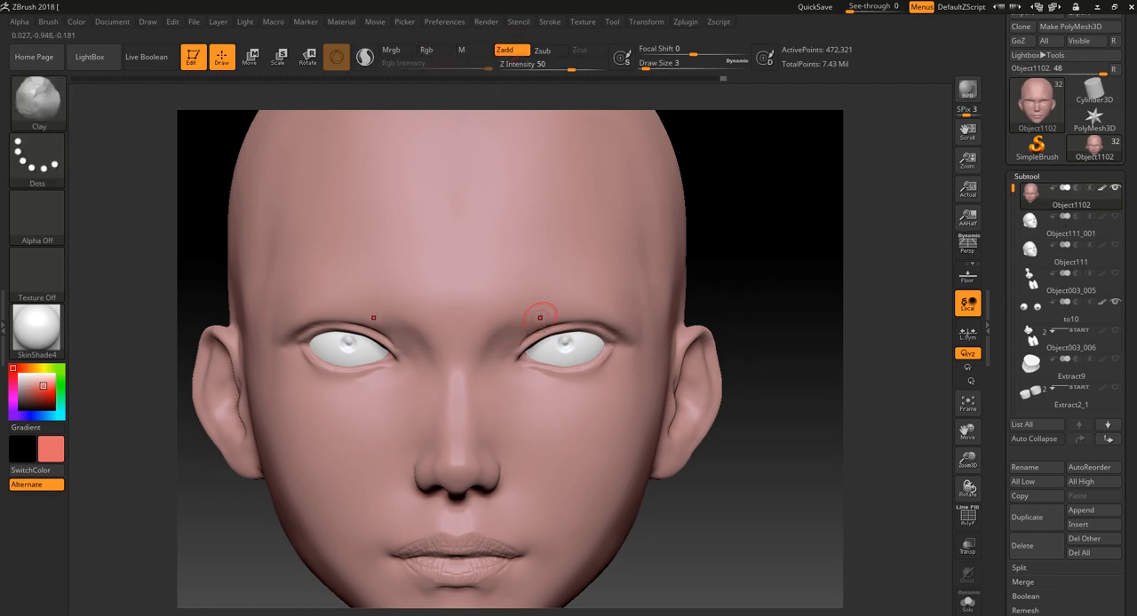
- Lightly smooth the inner brow areas beside the nose bridge
key("shift")
key("shift")
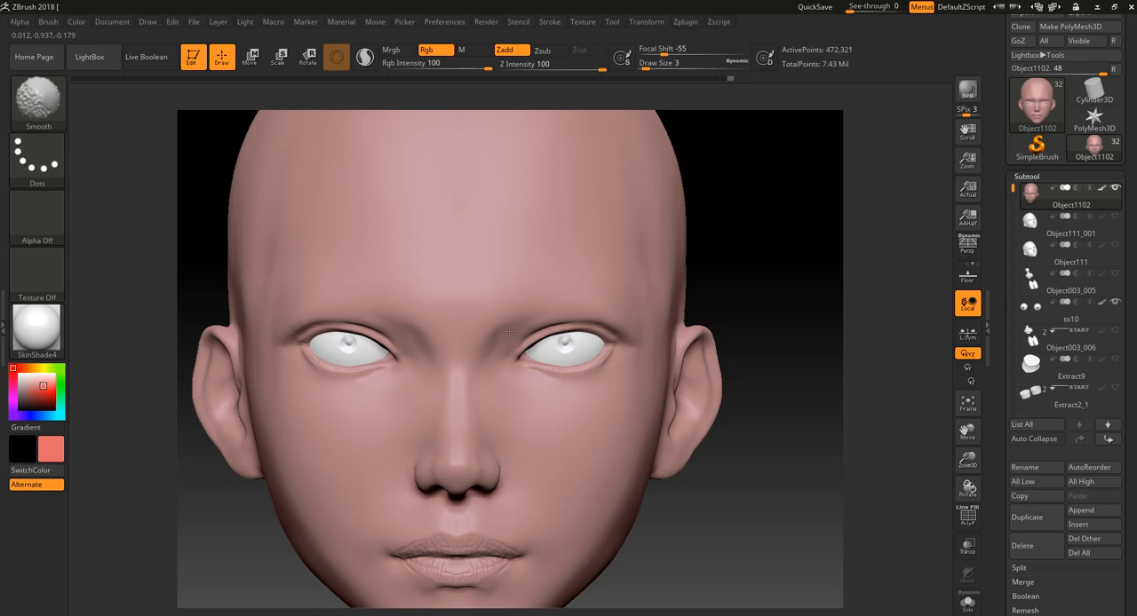
key("f")
mouse_move(785, 332)
left_mouse_down()
mouse_move(754, 327)
mouse_move(708, 421)
mouse_move(698, 416)
mouse_move(782, 356)
left_mouse_up()
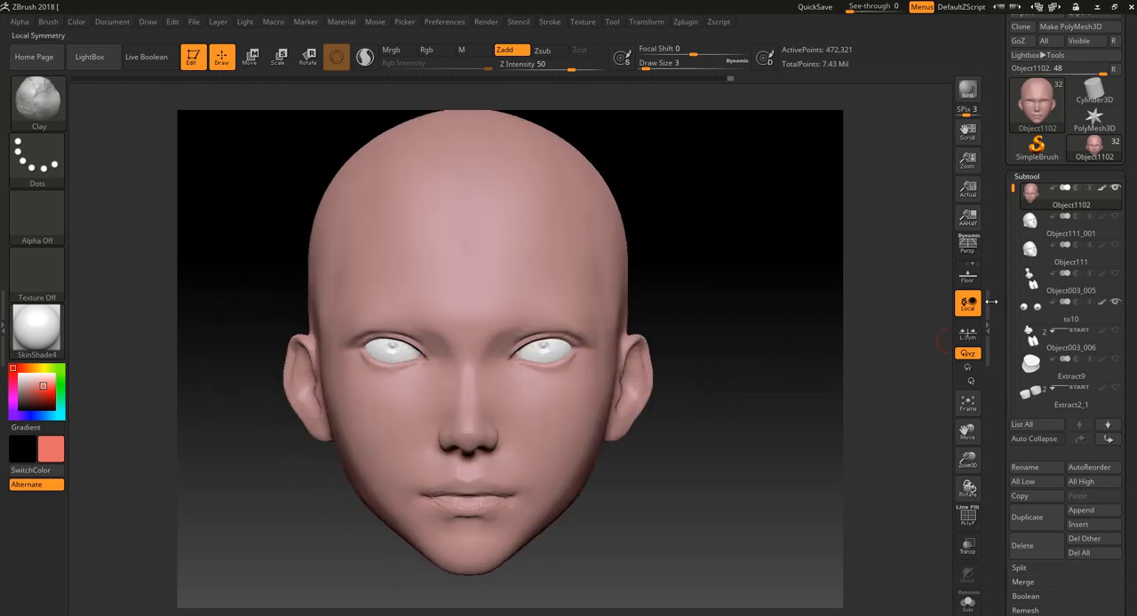
- Give the Clay brush the Spray stroke, then try and undo a test stroke on the forehead
left_click(35, 117)
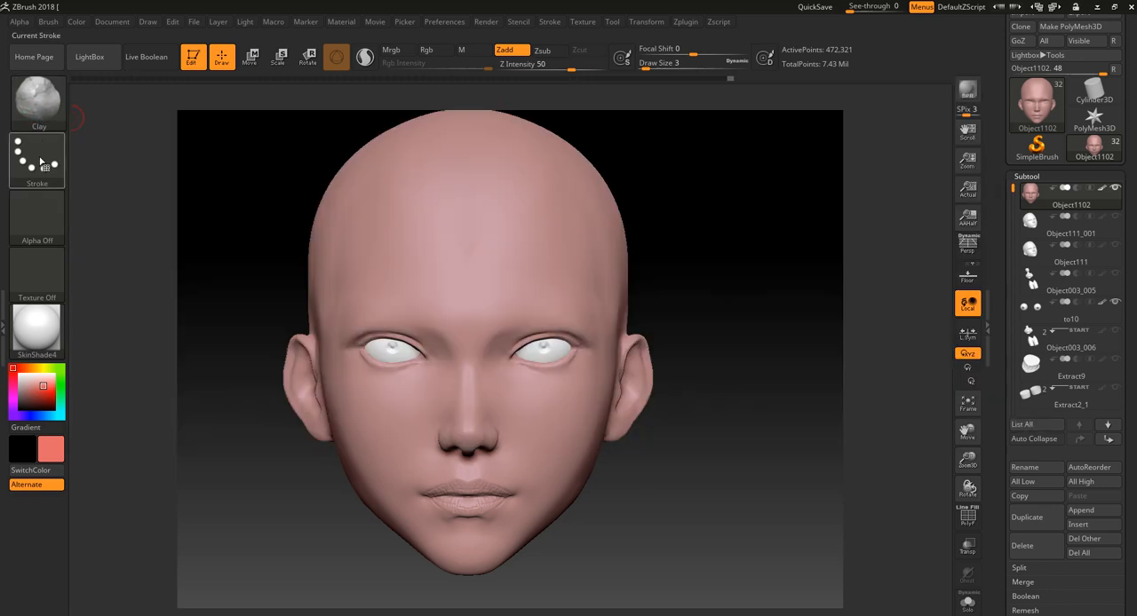
left_click(41, 163)
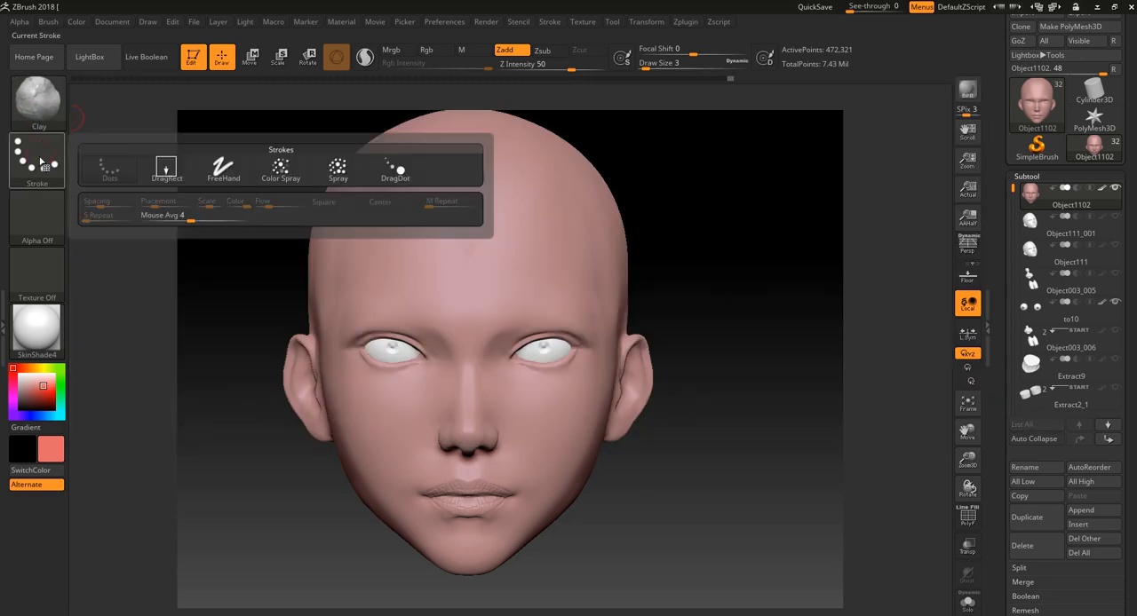
left_click(340, 171)
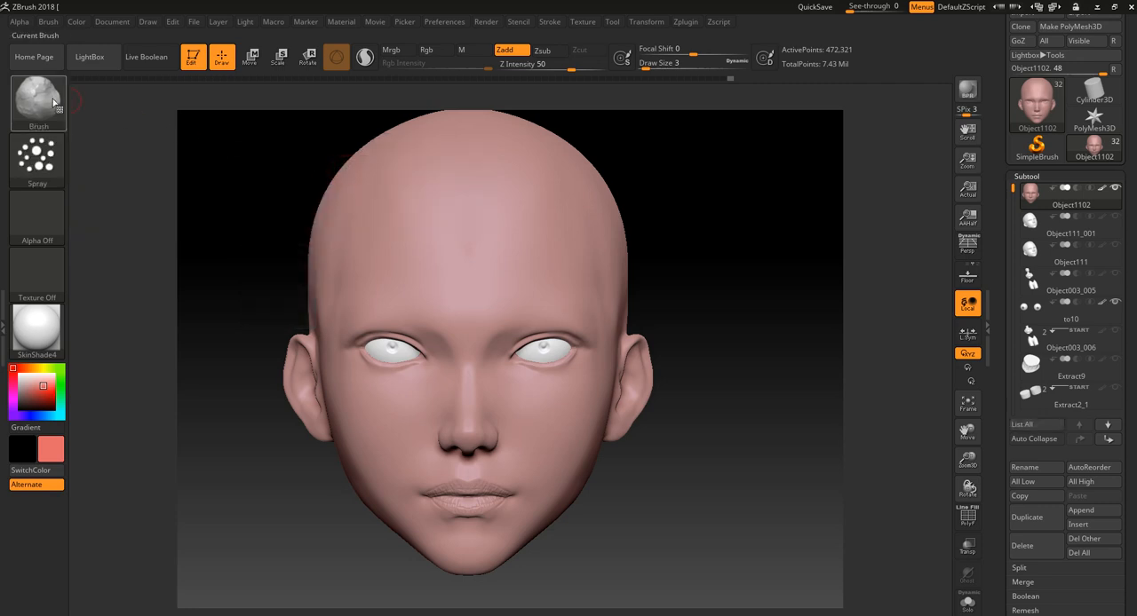
left_click_drag(494, 247, 544, 282)
key("ctrl+z")
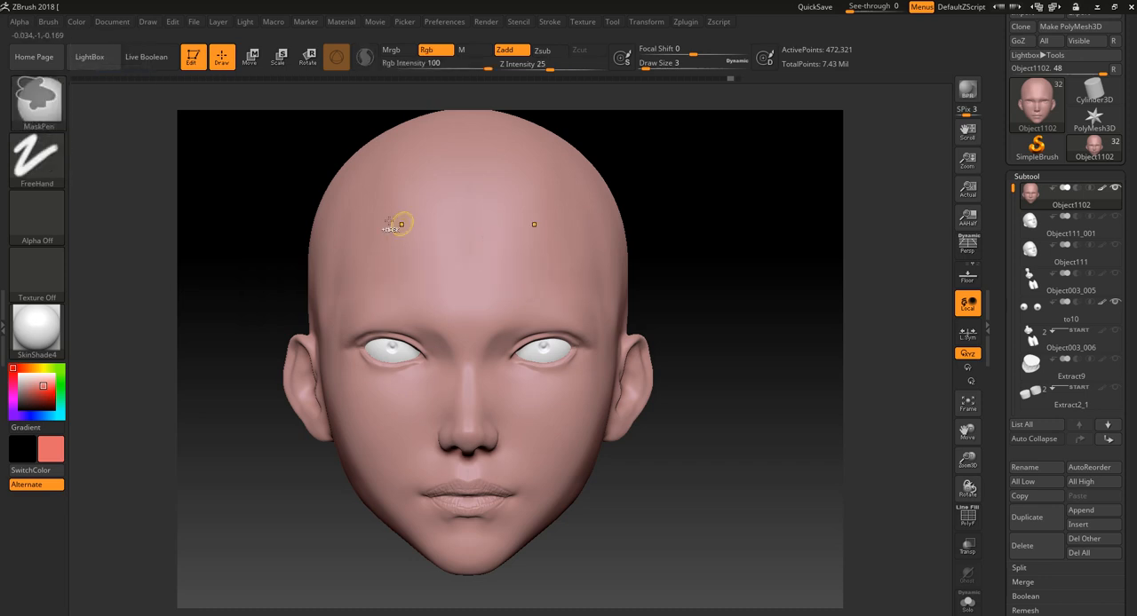
- Set the Clay brush to Z Intensity 13 and Draw Size 9 with Alpha 07
left_click_drag(572, 70, 566, 70)
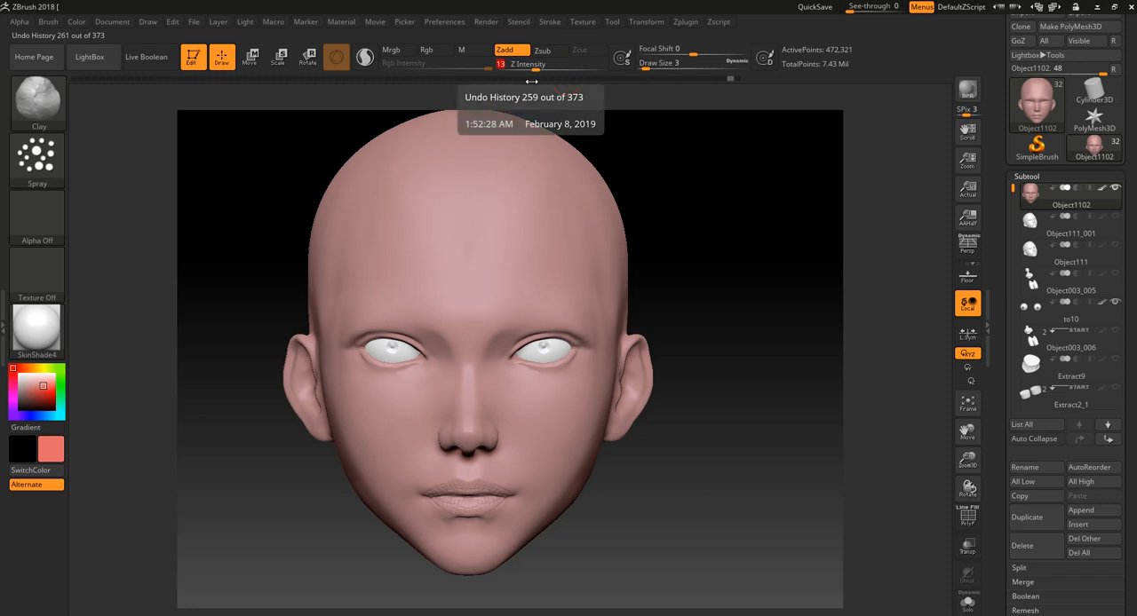
key("bracketright")
key("bracketright")
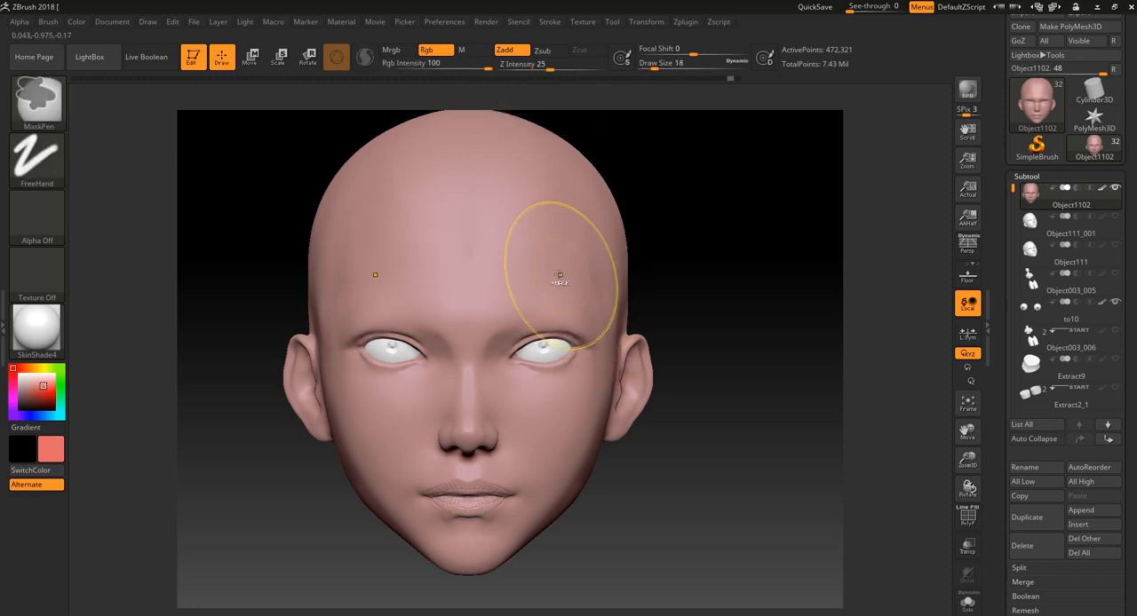
key("bracketleft")
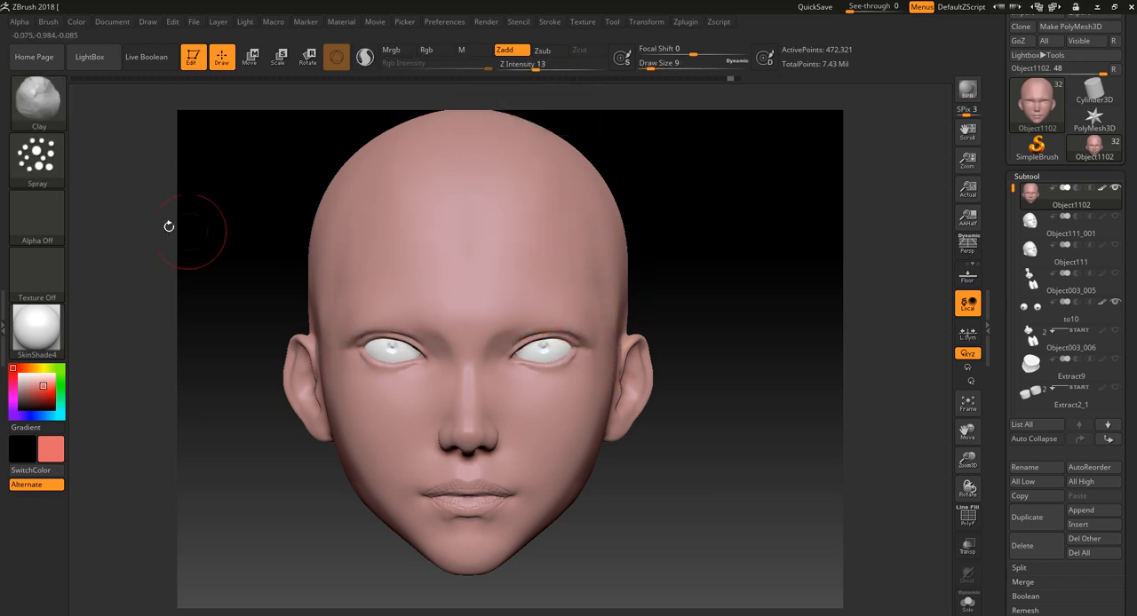
left_click(55, 215)
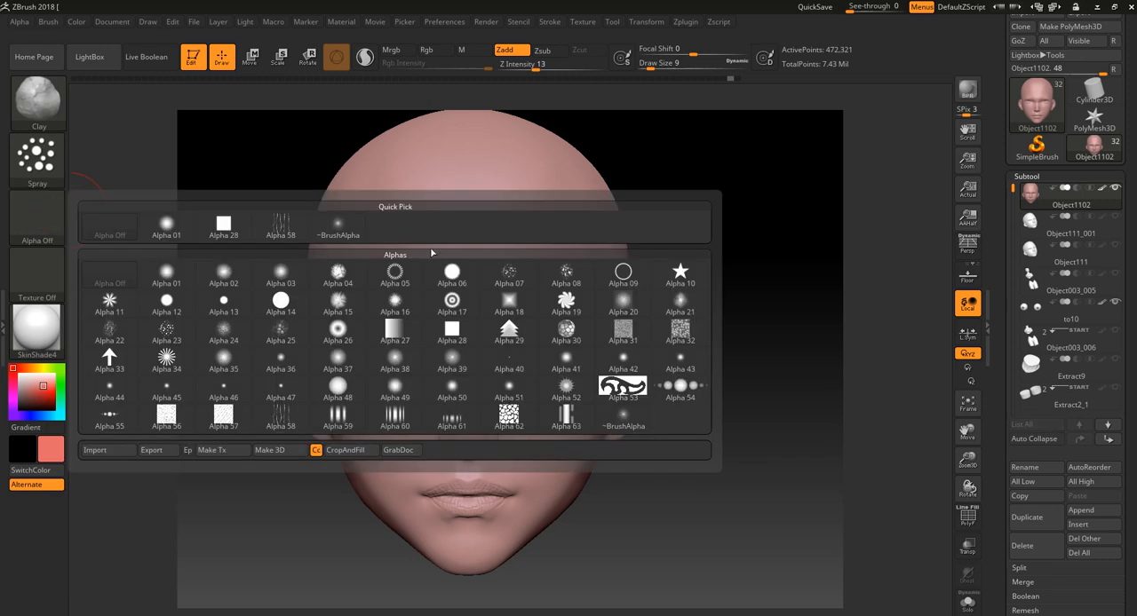
left_click(522, 277)
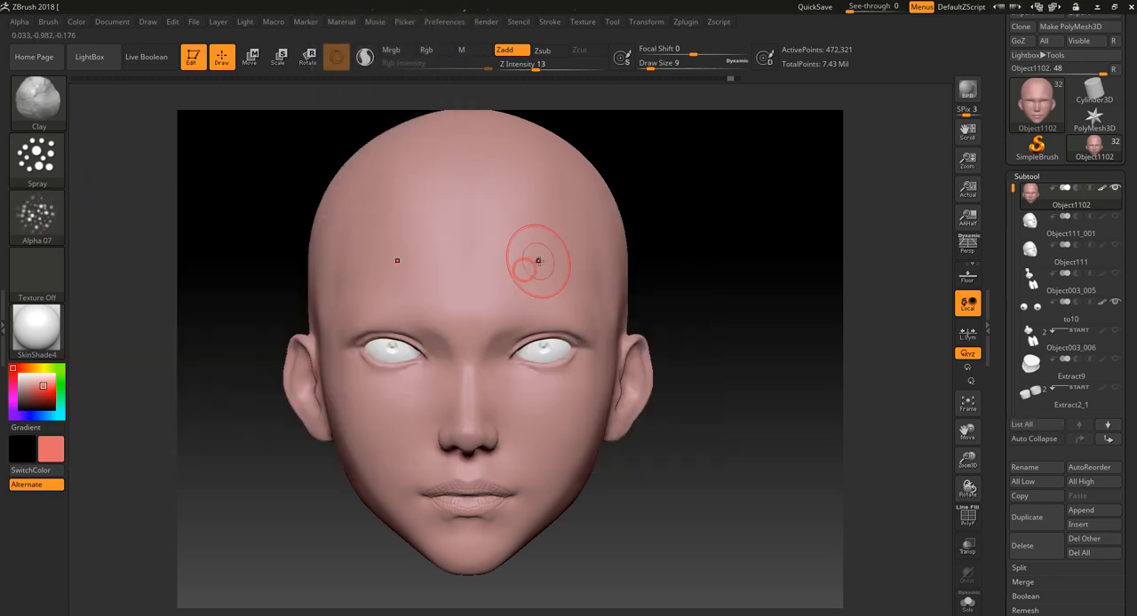
- Try sprayed skin-pore texture strokes on the forehead, examine them close up, and undo them
left_click_drag(535, 266, 531, 280)
mouse_move(686, 203)
left_mouse_down("alt")
mouse_move(695, 252)
mouse_move(684, 342)
left_mouse_up("alt")
key("ctrl+z")
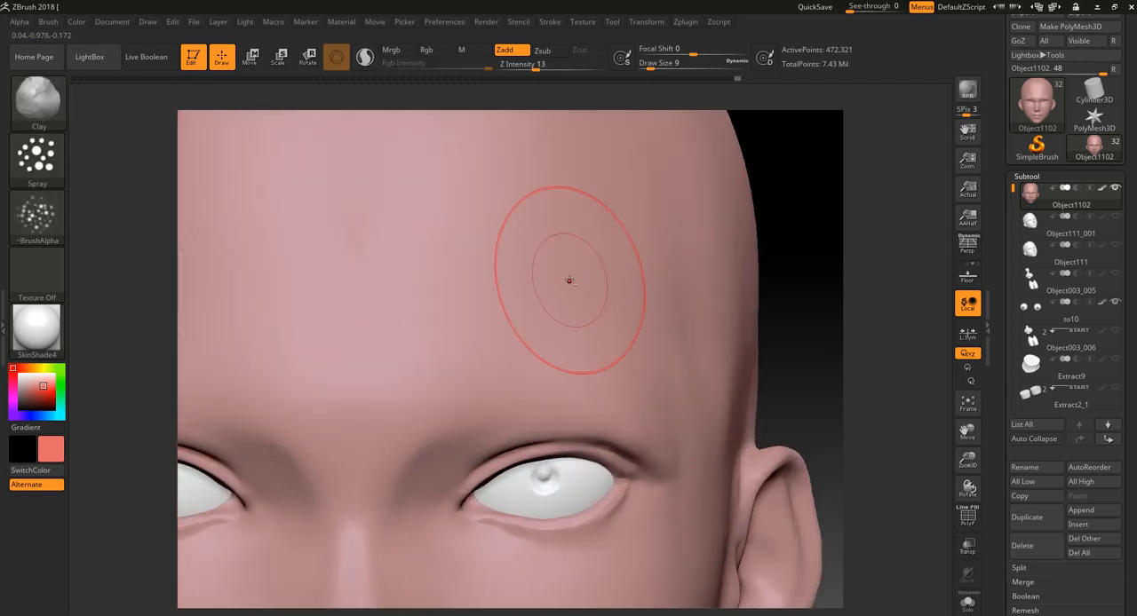
left_click(574, 287)
left_click_drag(821, 268, 760, 270)
mouse_move(657, 268)
left_mouse_down()
mouse_move(665, 292)
mouse_move(728, 315)
left_mouse_up()
key("ctrl")
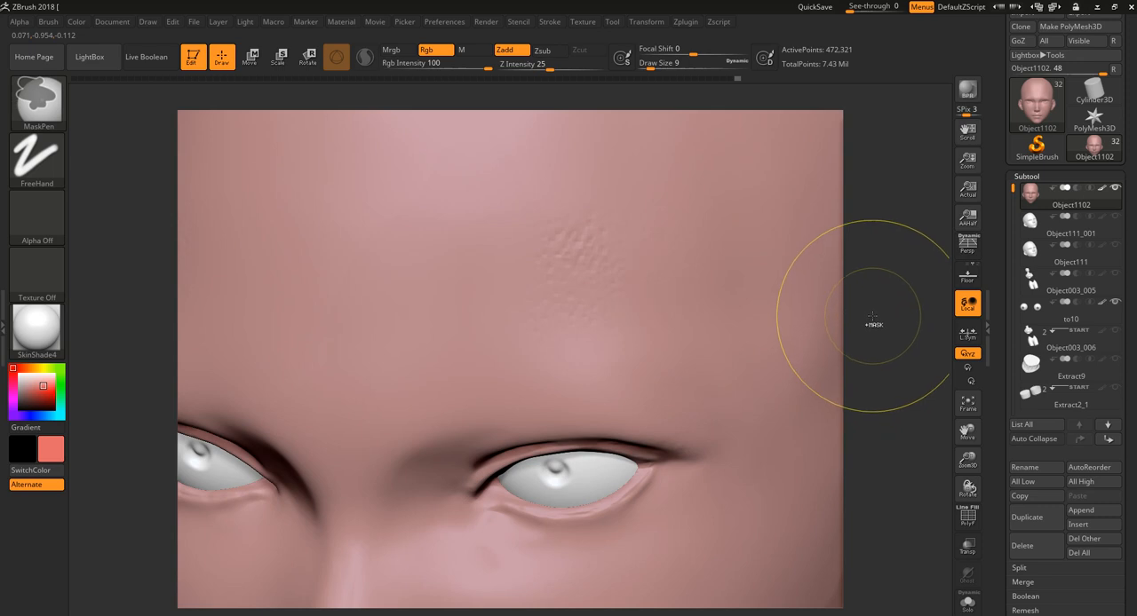
mouse_move(614, 258)
left_mouse_down()
mouse_move(534, 342)
mouse_move(577, 495)
mouse_move(745, 330)
mouse_move(769, 342)
left_mouse_up()
left_click_drag(899, 358, 755, 277, "alt")
key("ctrl+z")
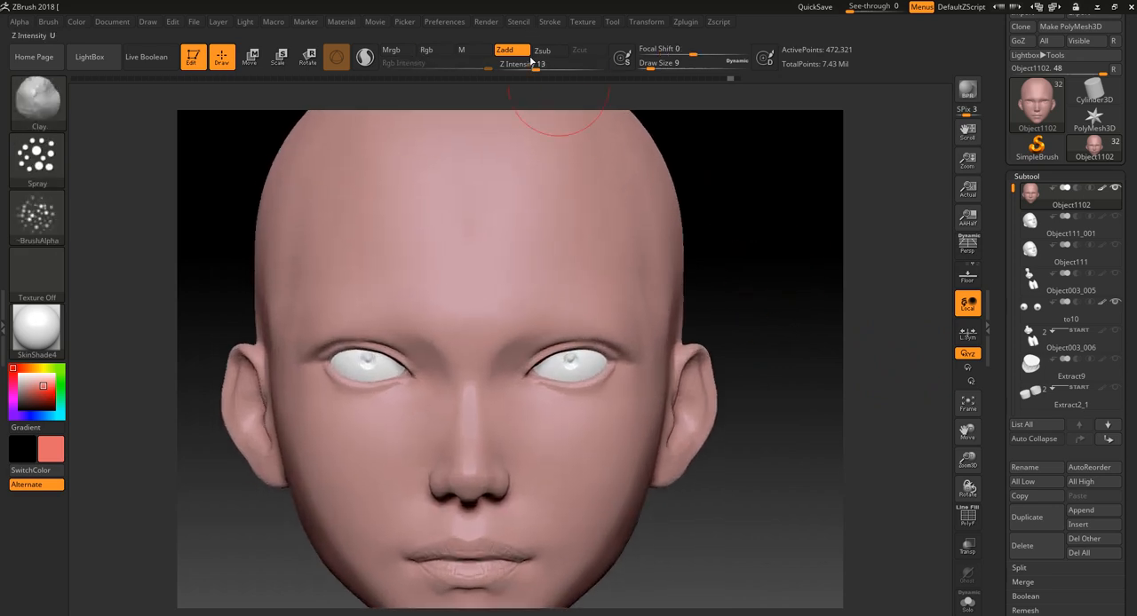
- Set Z Intensity to 3, then try and undo faint pore texture strokes between the brows, on the nose bridge and cheeks
left_click_drag(532, 60, 515, 62)
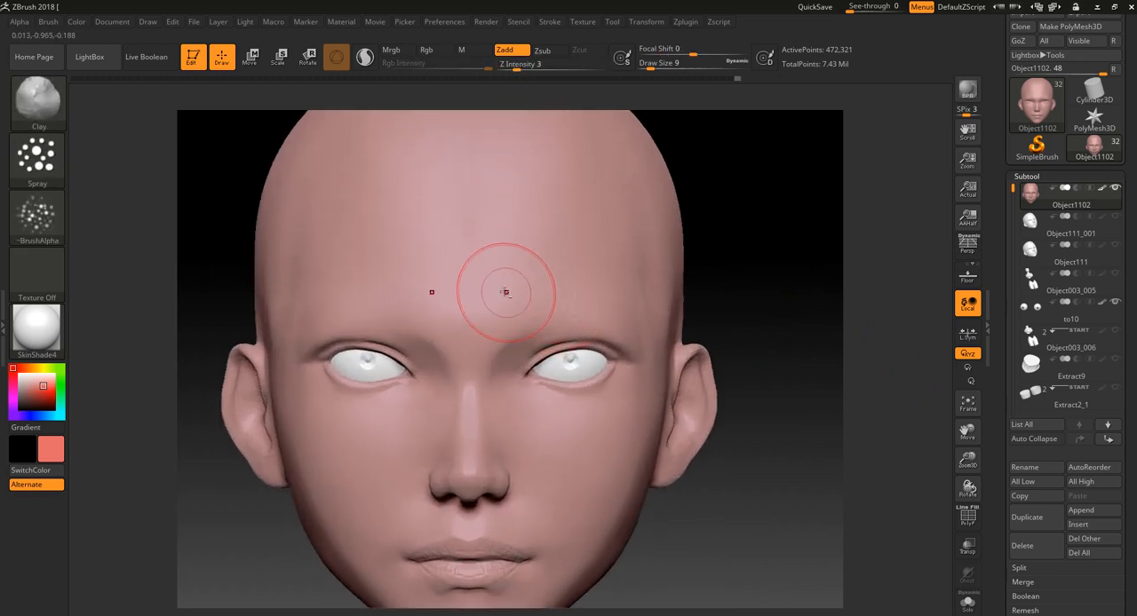
left_click_drag(506, 293, 488, 290)
left_click_drag(475, 352, 480, 353)
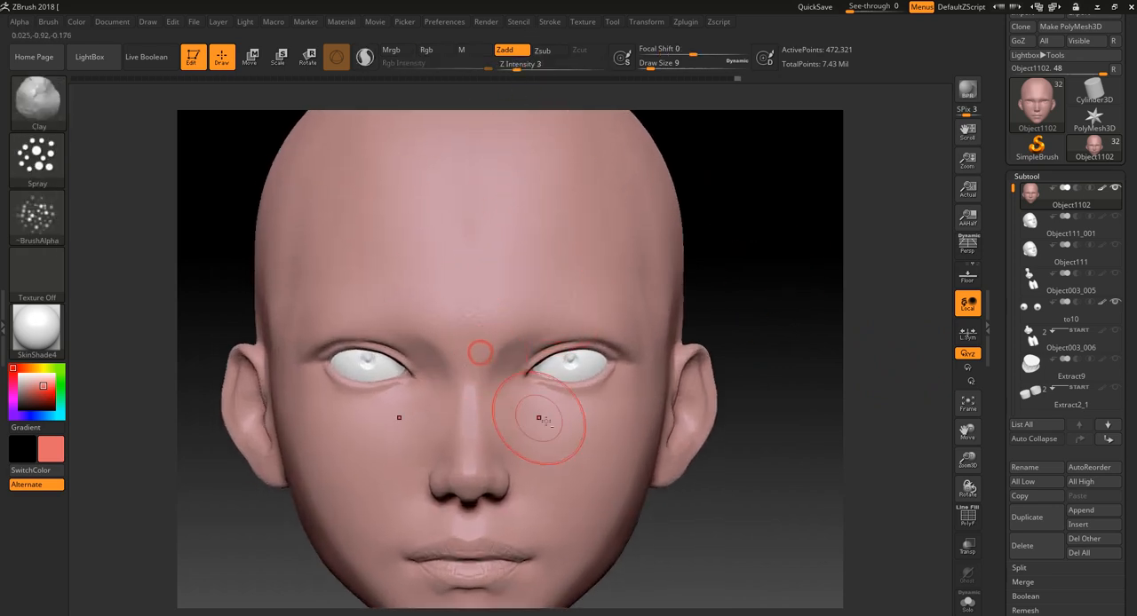
left_click_drag(540, 425, 548, 428)
left_click_drag(689, 526, 701, 540)
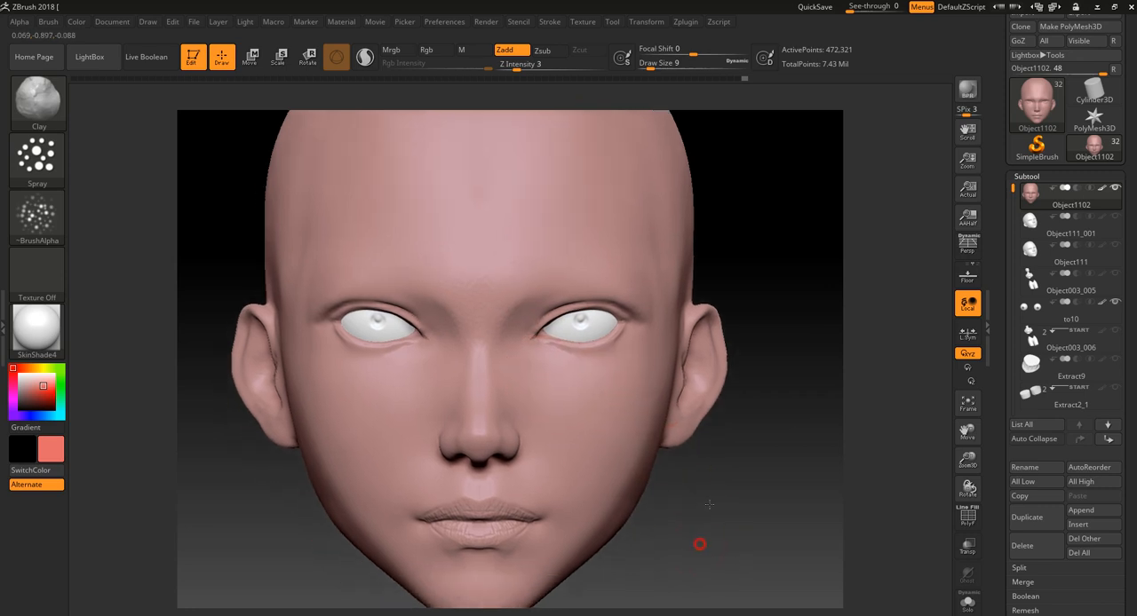
key("ctrl")
- Add a new sculpting layer to the head subtool
scroll(1124, 565, "down", 6)
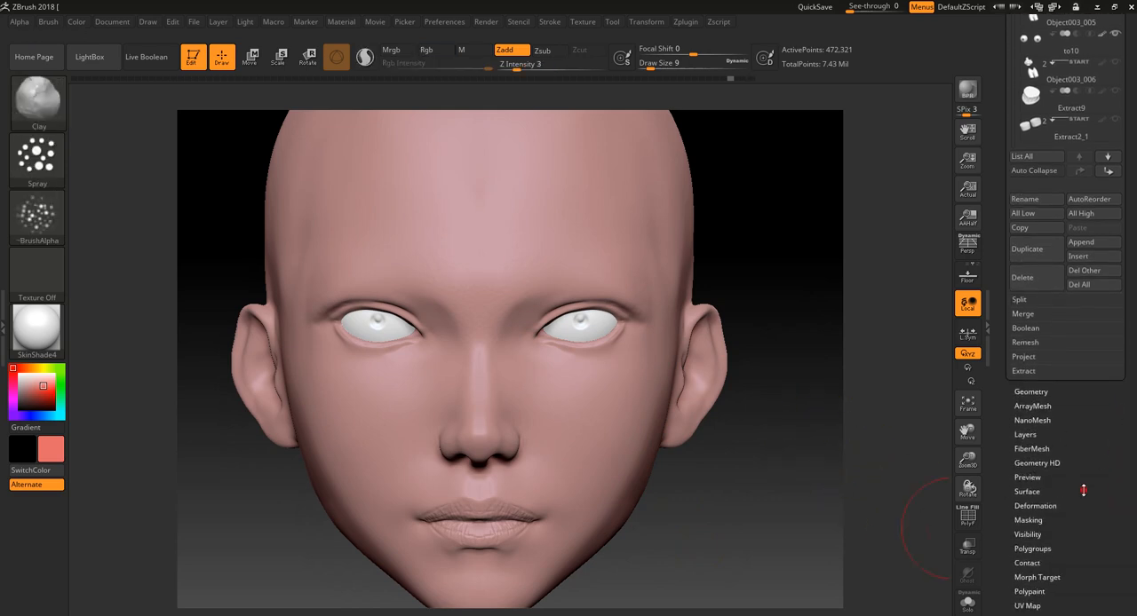
scroll(1083, 491, "down", 2)
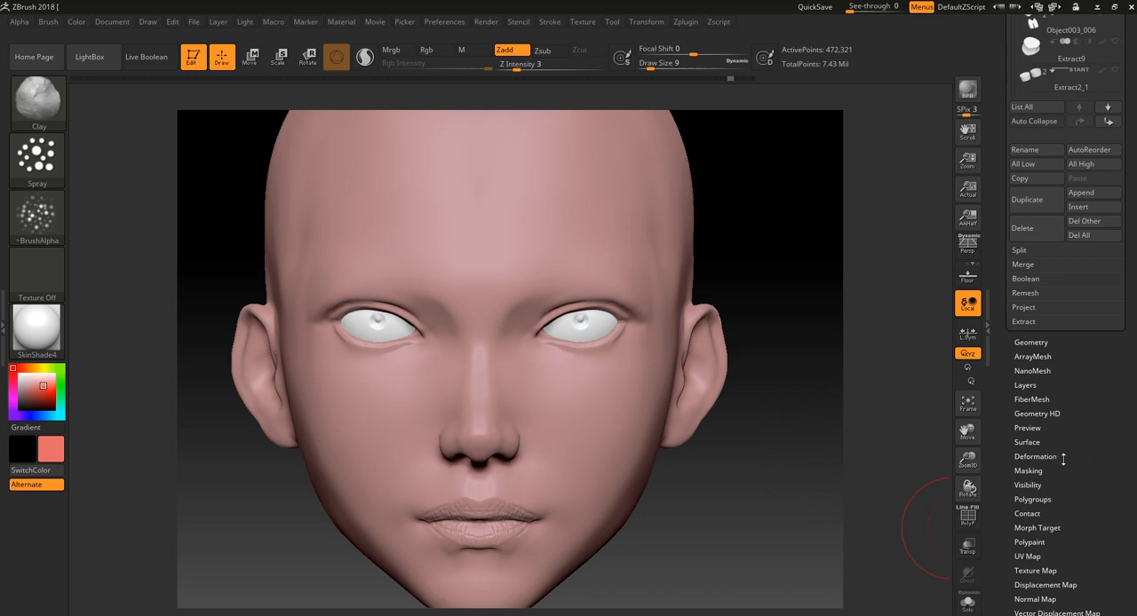
left_click(1026, 384)
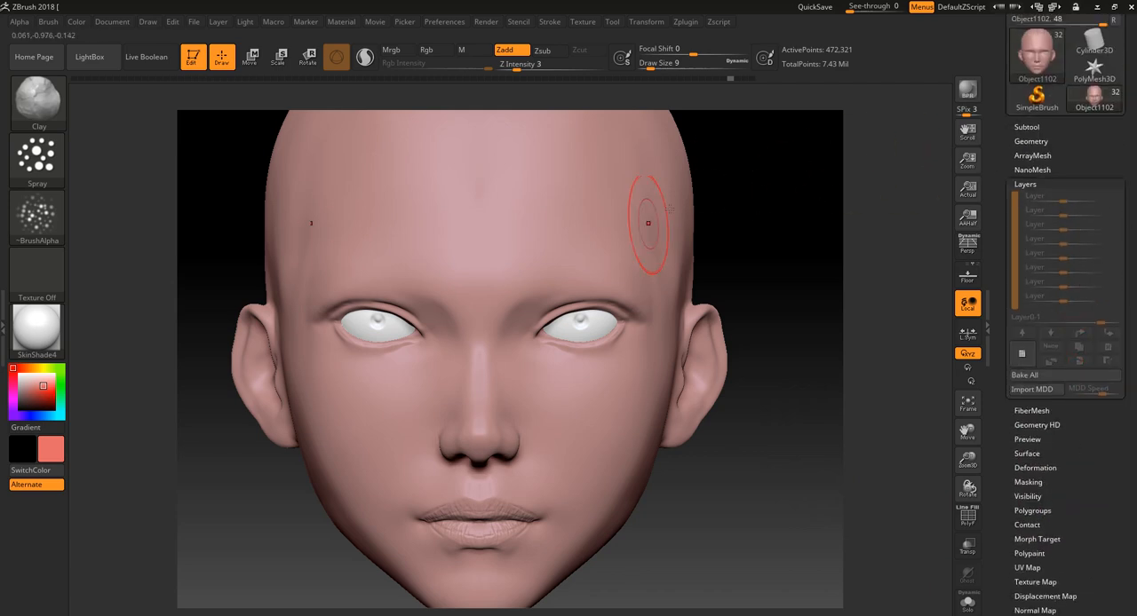
left_click(1023, 353)
- Spray faint pore texture over the brow area and cheeks, undoing the unwanted strokes beside the nose and on the cheek
left_click_drag(820, 241, 809, 275, "alt")
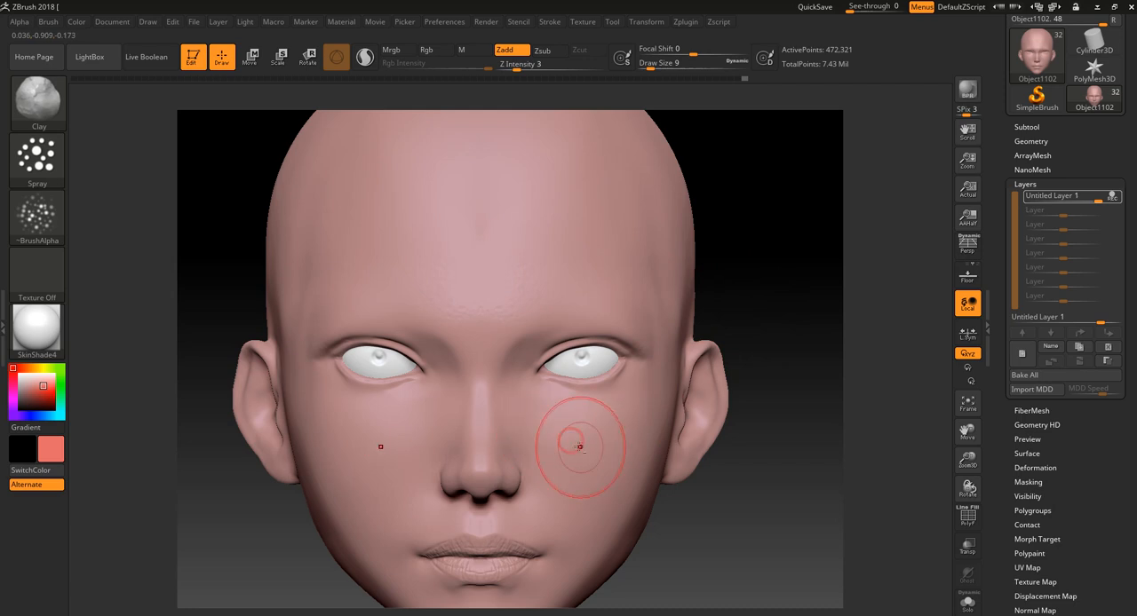
left_click_drag(788, 219, 720, 258)
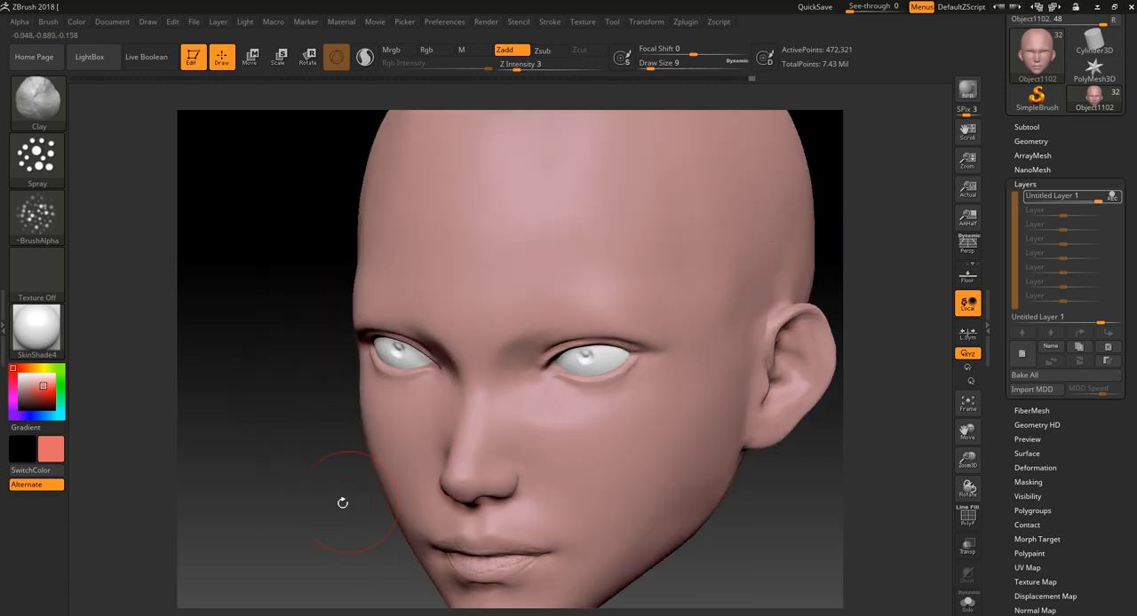
left_click_drag(343, 503, 371, 510, "alt")
mouse_move(523, 391)
left_mouse_down()
mouse_move(523, 369)
mouse_move(577, 422)
mouse_move(550, 390)
mouse_move(542, 424)
left_mouse_up()
key("ctrl+z")
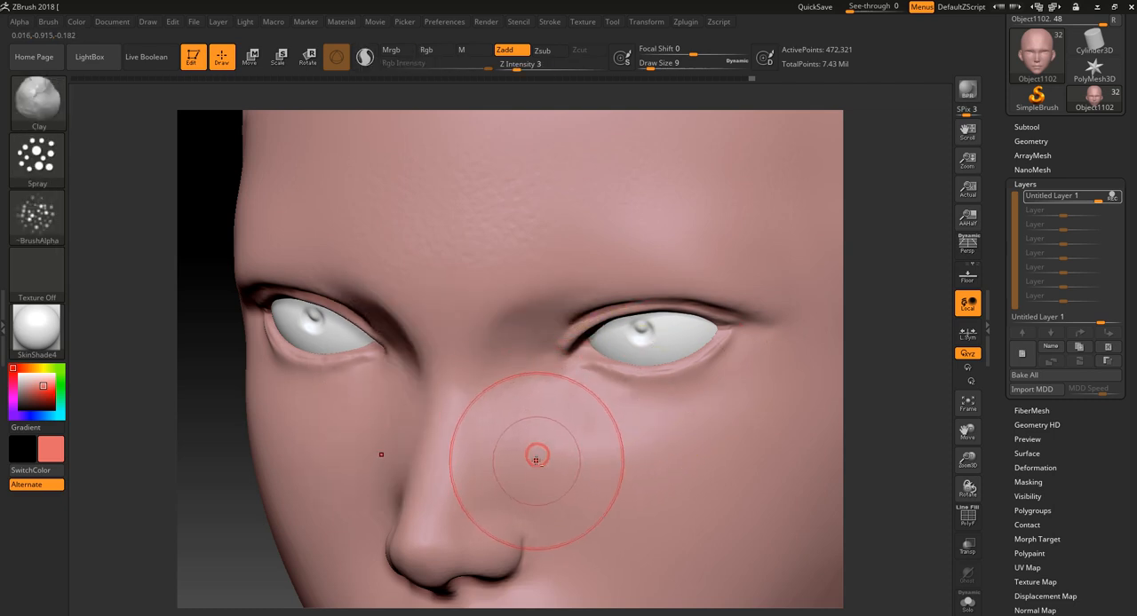
left_click_drag(886, 340, 933, 314, "alt")
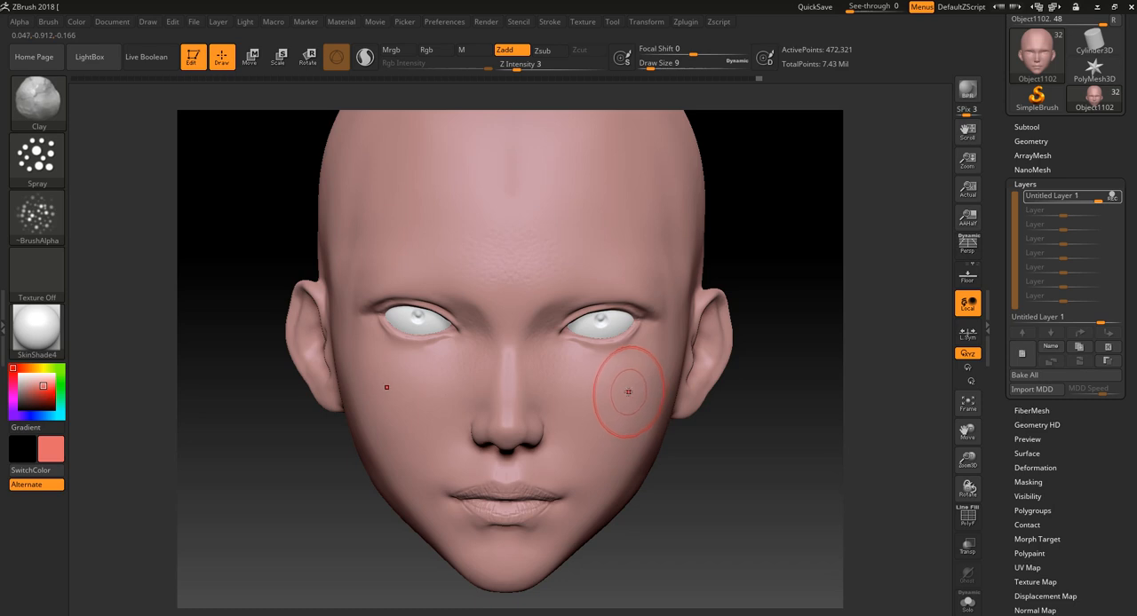
left_click_drag(698, 482, 680, 512, "alt")
key("ctrl+z")
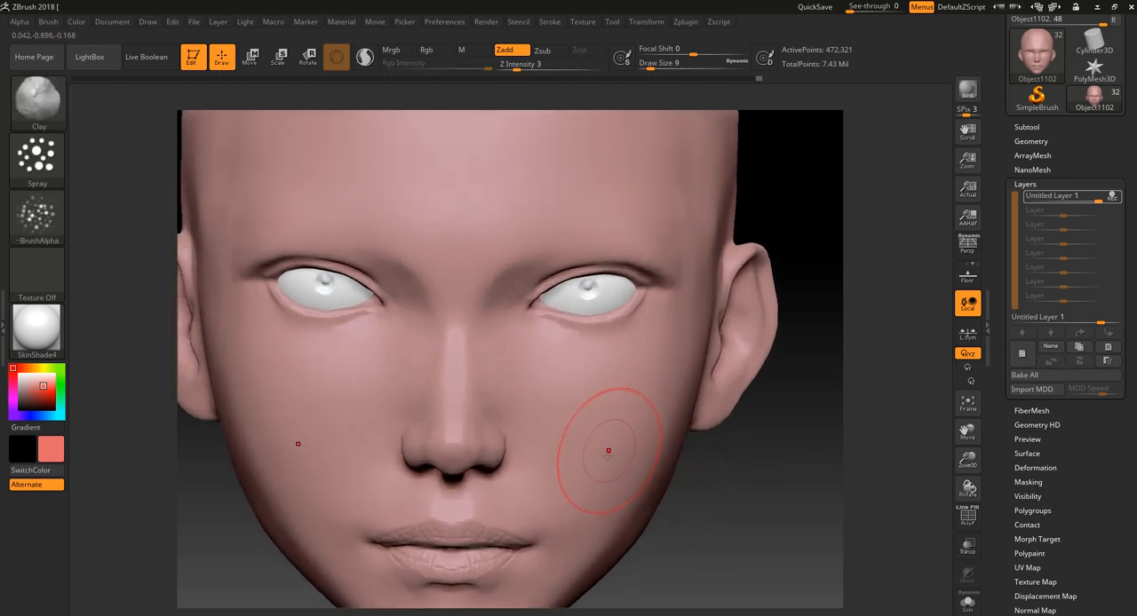
- Spray faint pore texture around the mouth and across the chin, jaw and cheeks, undoing the unwanted cheek stroke
left_click_drag(560, 477, 568, 523)
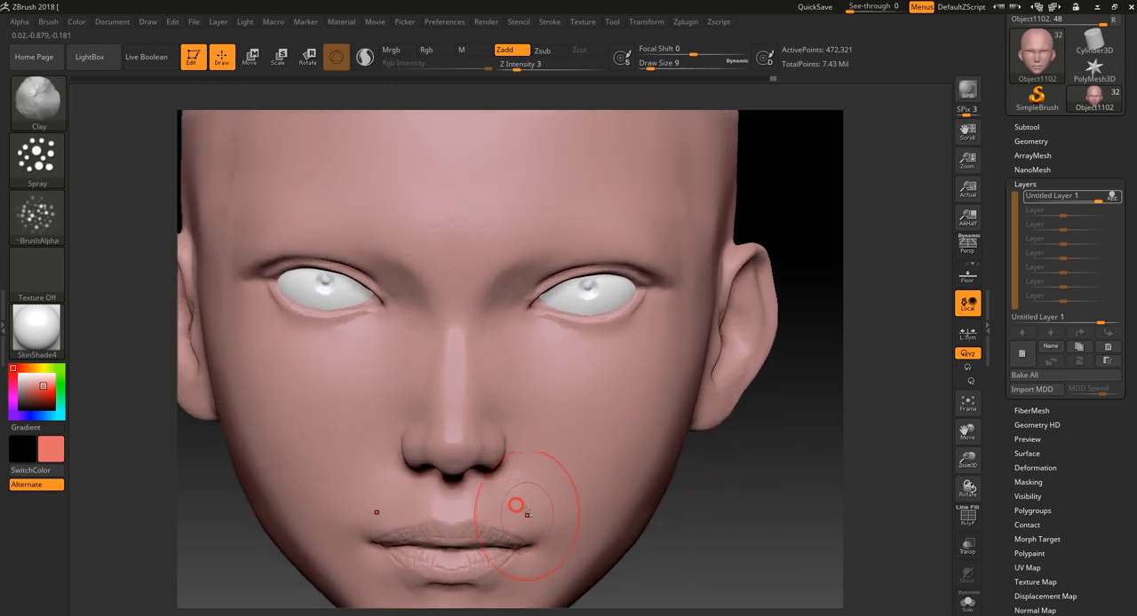
left_click_drag(711, 508, 610, 373, "alt")
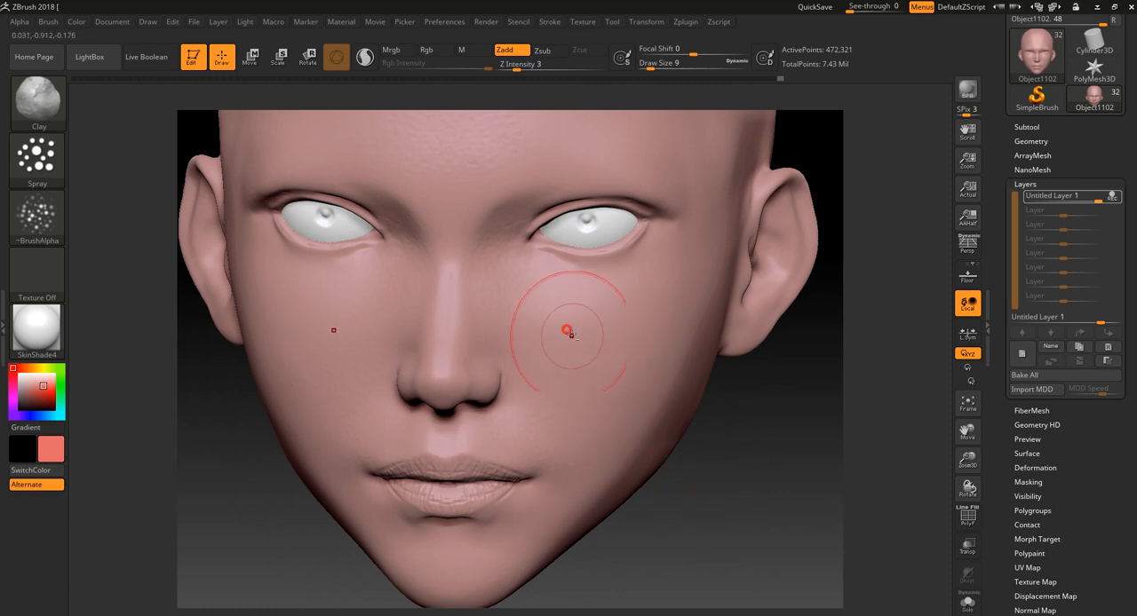
right_click_drag(665, 356, 698, 431)
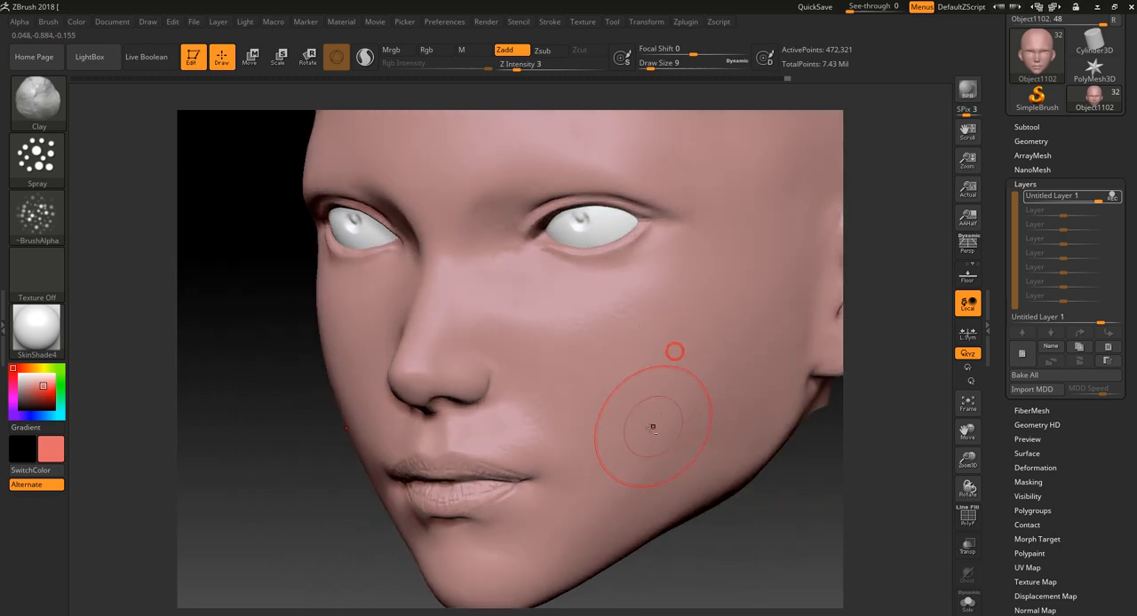
key("ctrl+z")
left_click_drag(580, 511, 581, 522)
left_click_drag(507, 566, 523, 546)
left_click_drag(619, 520, 629, 522)
mouse_move(677, 452)
left_mouse_down()
mouse_move(648, 451)
mouse_move(703, 444)
left_mouse_up()
left_click_drag(595, 470, 626, 472)
mouse_move(734, 384)
left_mouse_down()
mouse_move(729, 406)
mouse_move(677, 419)
left_mouse_up()
left_click_drag(717, 336, 759, 331)
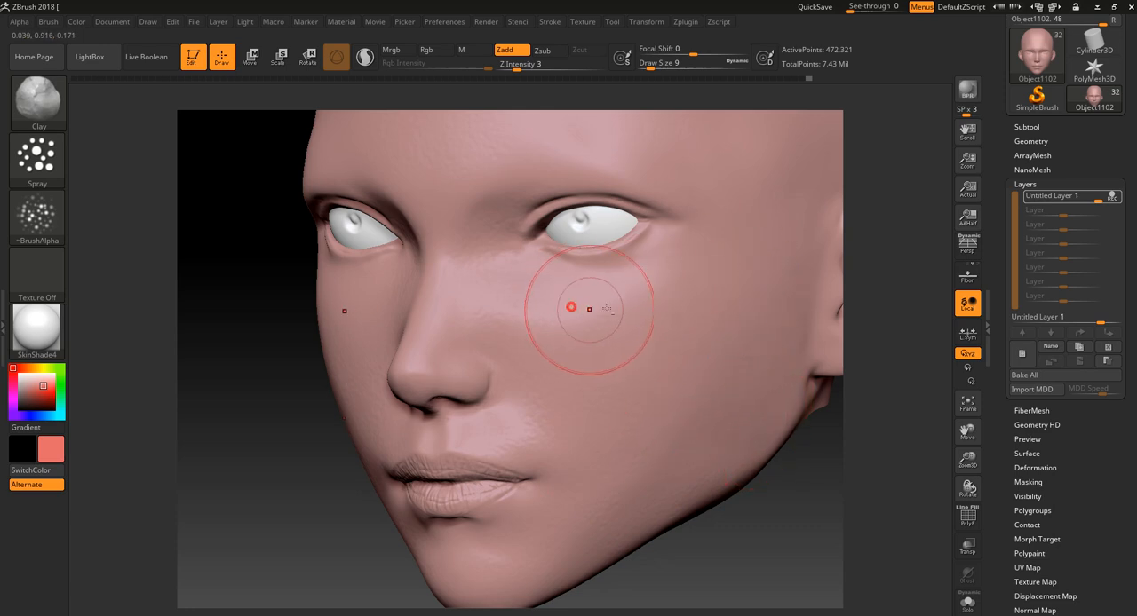
- Spray faint pore texture around the outer eye, along the brow and down the nose bridge
left_click_drag(868, 237, 771, 220)
left_click_drag(687, 247, 670, 259)
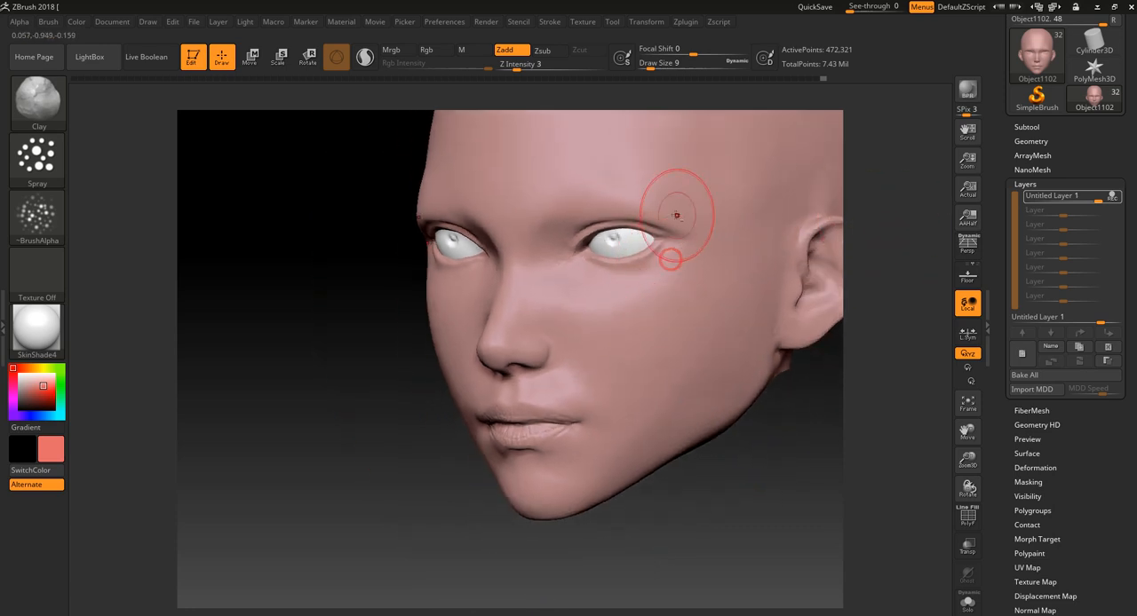
left_click_drag(628, 215, 610, 211)
left_click_drag(510, 300, 509, 306)
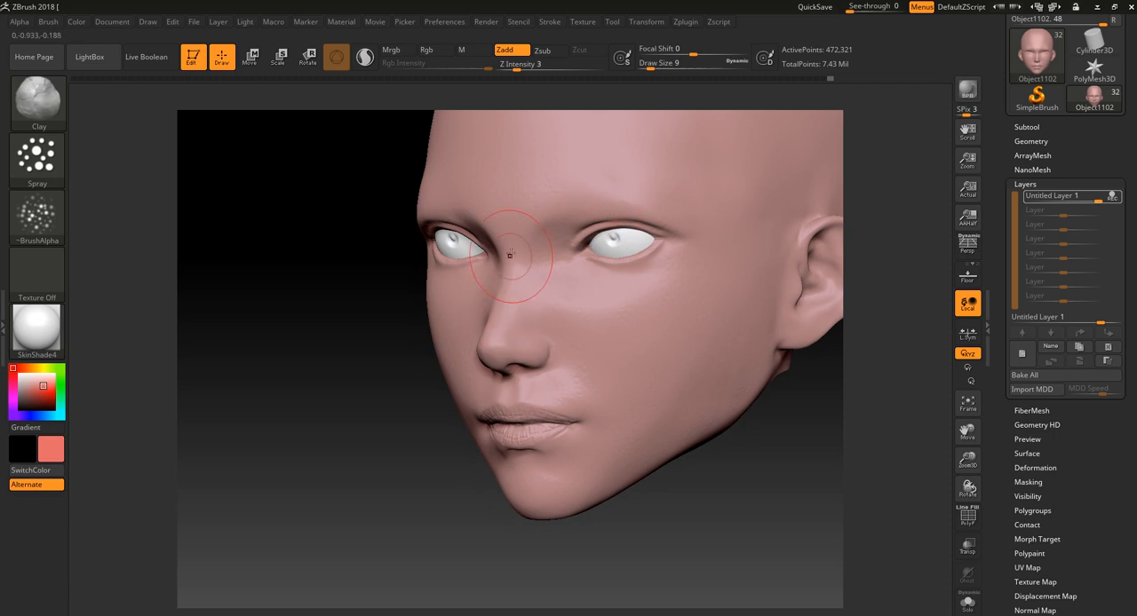
left_click_drag(512, 255, 509, 228)
mouse_move(418, 451)
left_mouse_down()
mouse_move(424, 515)
mouse_move(505, 475)
left_mouse_up()
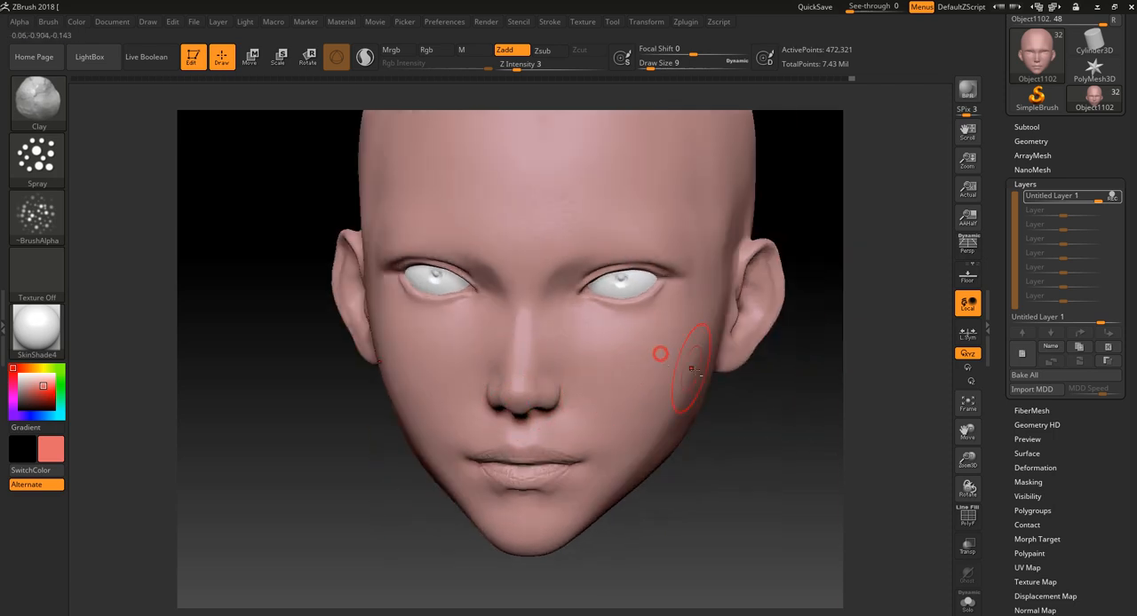
- Smooth the texture at the centre of the forehead and spray fresh faint pores on the forehead
key("shift")
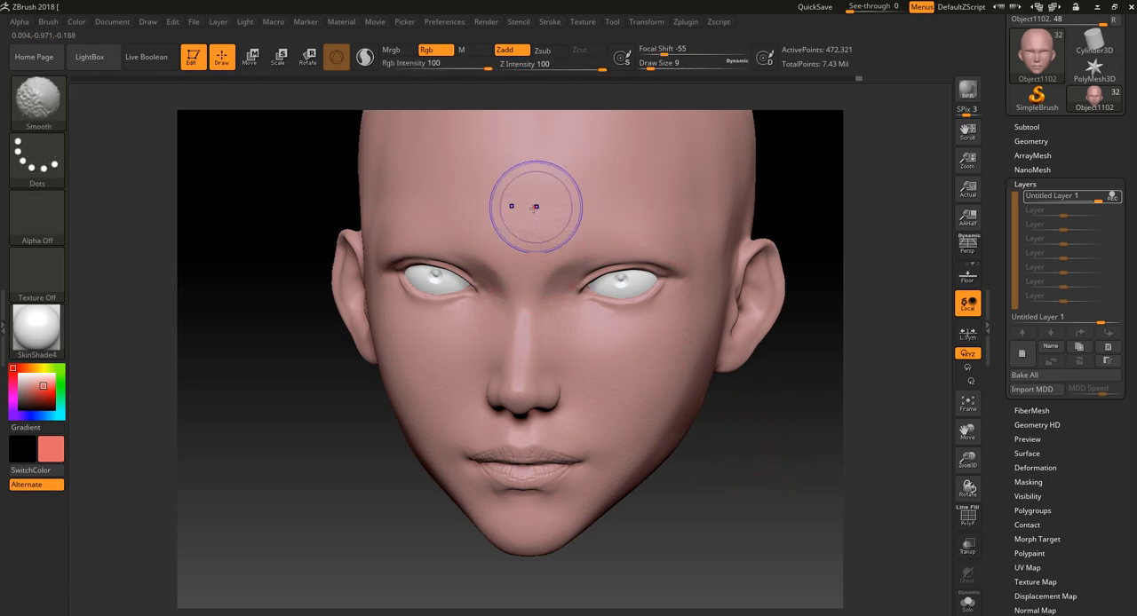
left_click_drag(538, 219, 535, 256, "shift")
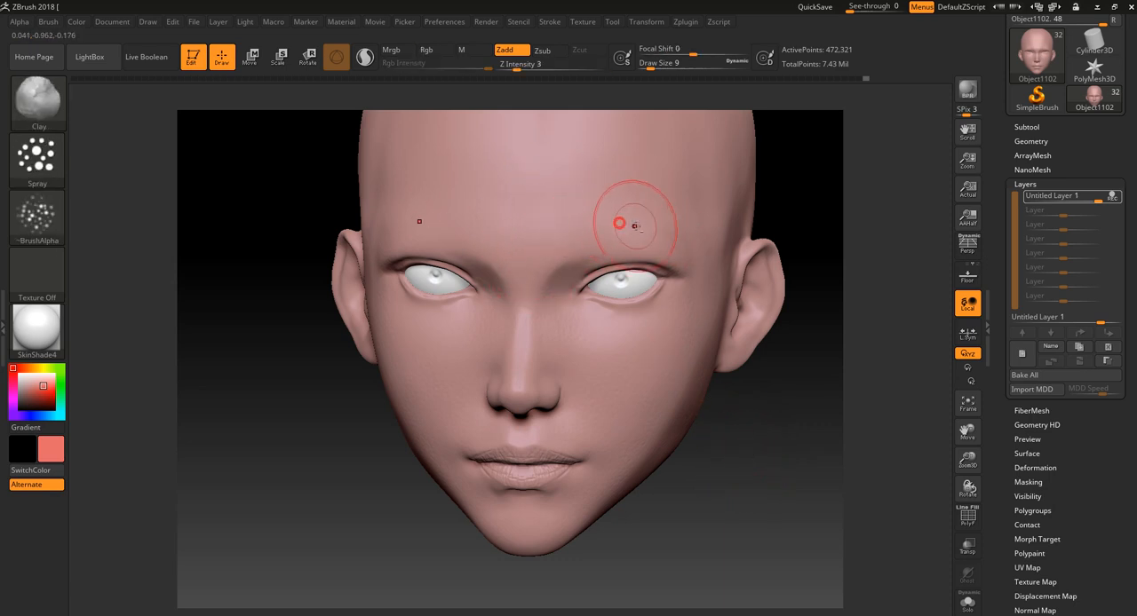
key("shift")
left_click_drag(805, 191, 779, 292, "alt")
left_click_drag(580, 260, 591, 261, "shift")
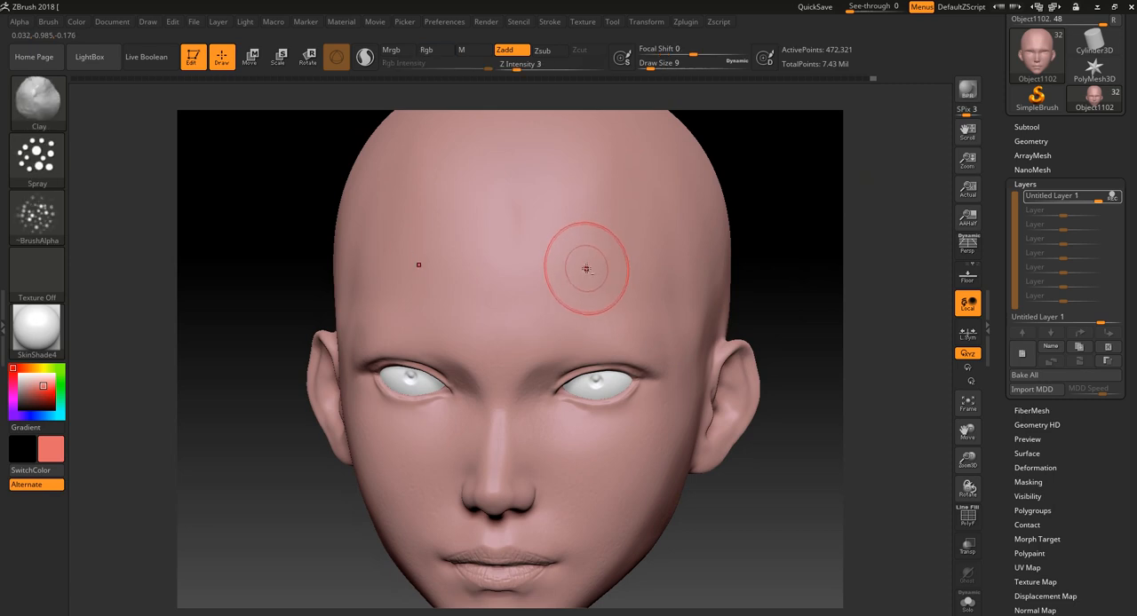
- Set the Smooth brush's Z Intensity to 53, testing its strength on the forehead
key("shift")
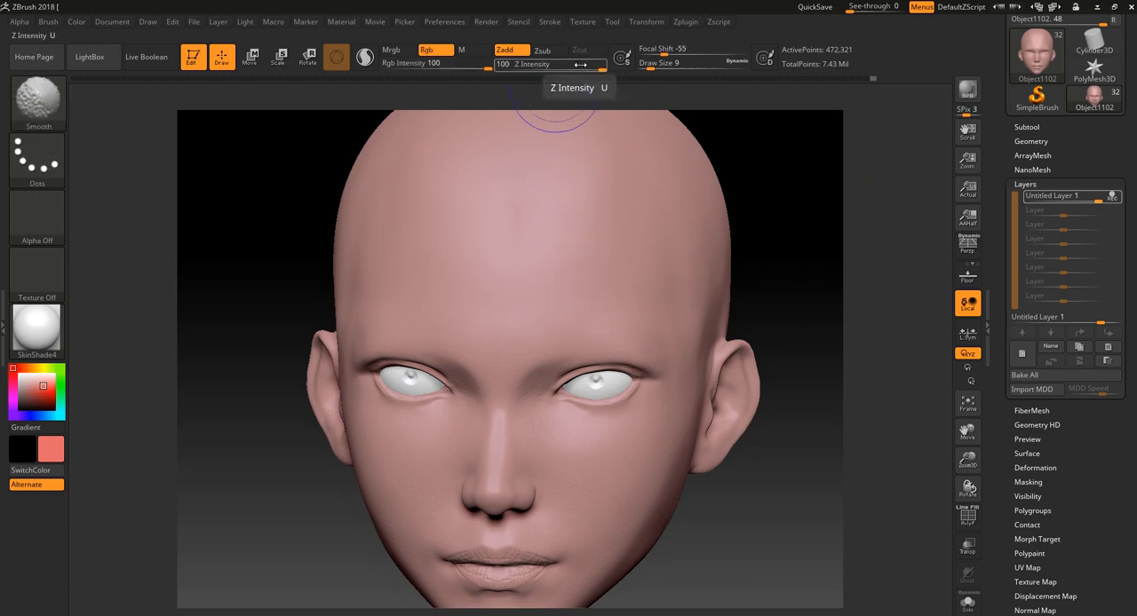
left_click_drag(579, 64, 569, 64)
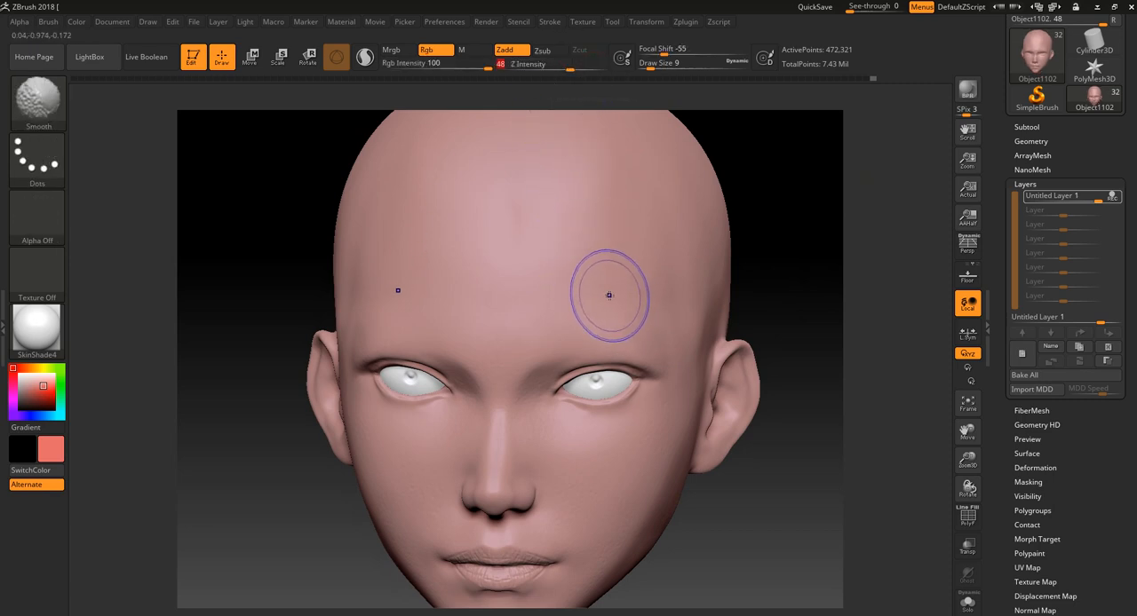
left_click_drag(571, 67, 590, 67)
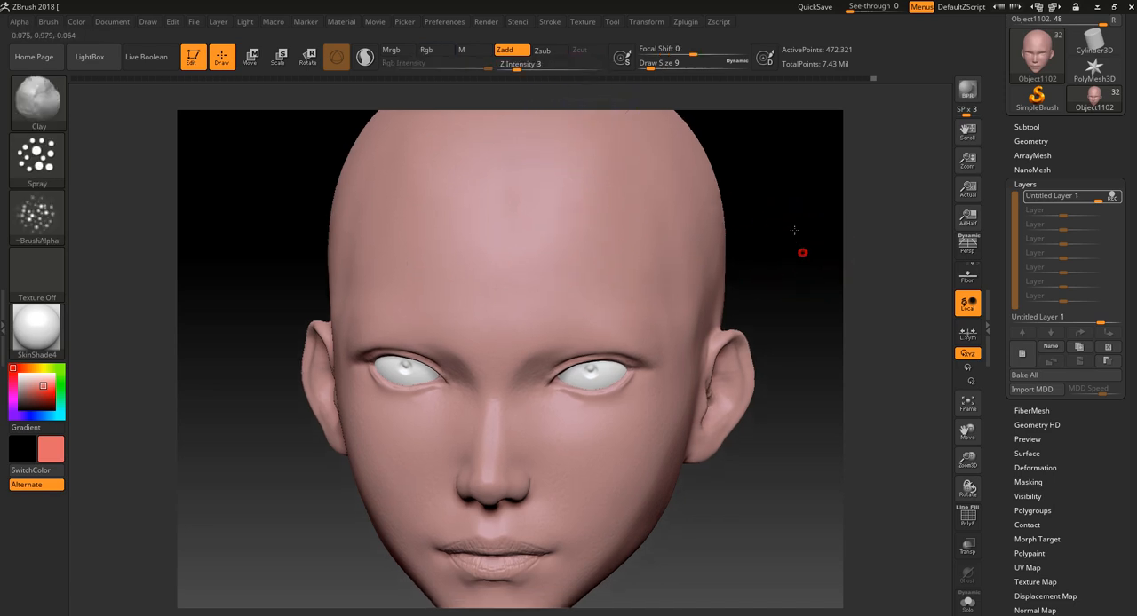
- Enlarge the Clay brush to Draw Size 18 and spray pore texture over the upper forehead, temples and sides of the head
left_click_drag(794, 230, 730, 204)
key("bracketright")
key("bracketright")
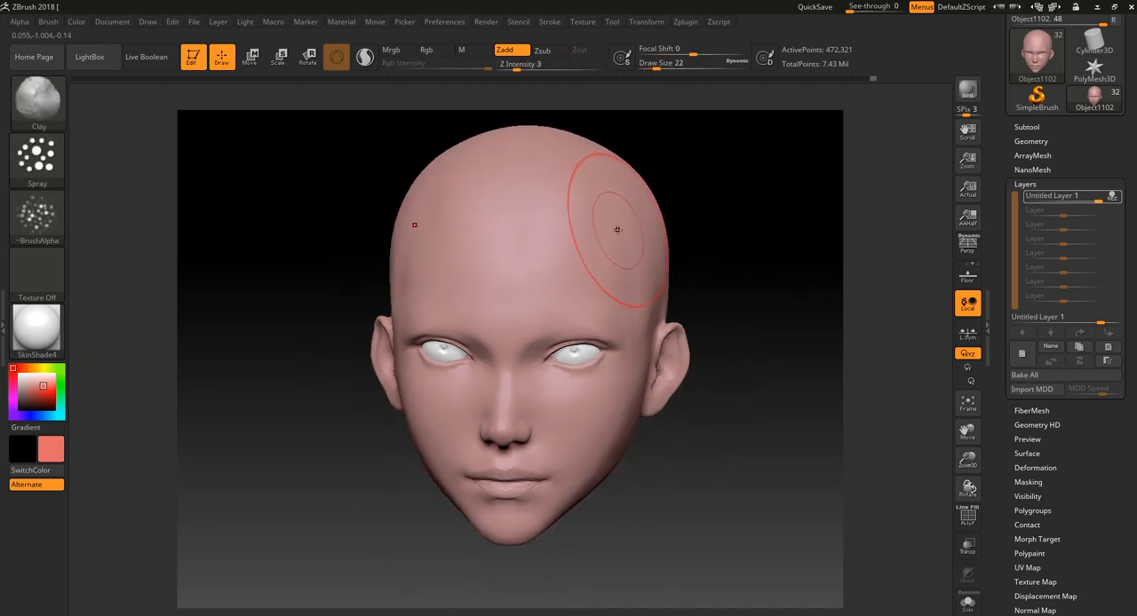
key("bracketleft")
mouse_move(604, 228)
left_mouse_down()
mouse_move(592, 270)
mouse_move(527, 222)
left_mouse_up()
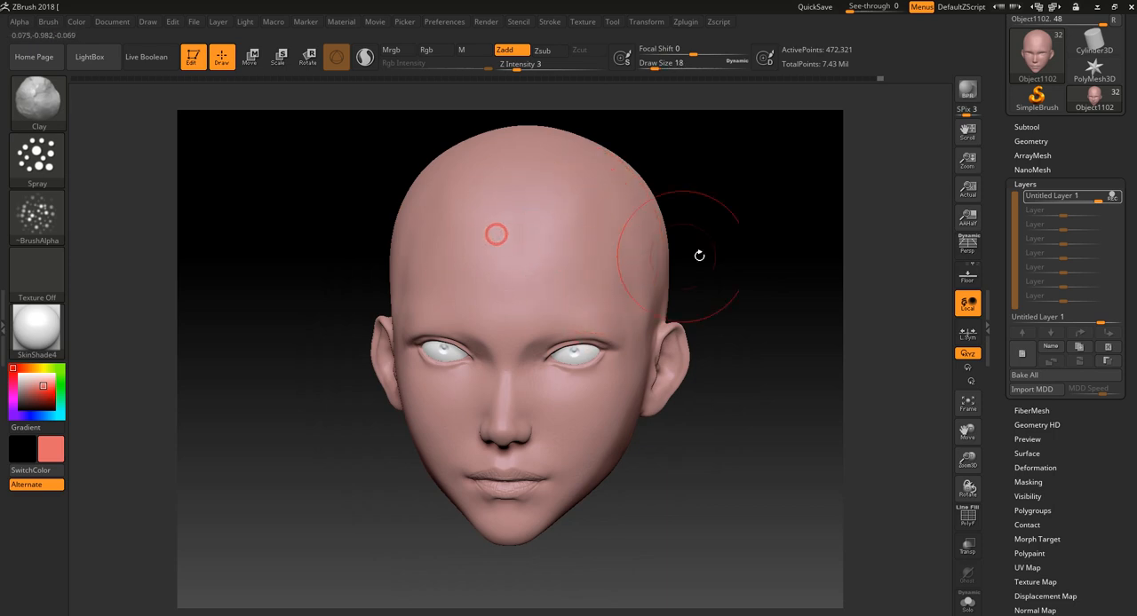
left_click_drag(699, 256, 656, 256)
mouse_move(673, 351)
left_mouse_down()
mouse_move(609, 414)
mouse_move(657, 418)
left_mouse_up()
left_click_drag(726, 475, 690, 484)
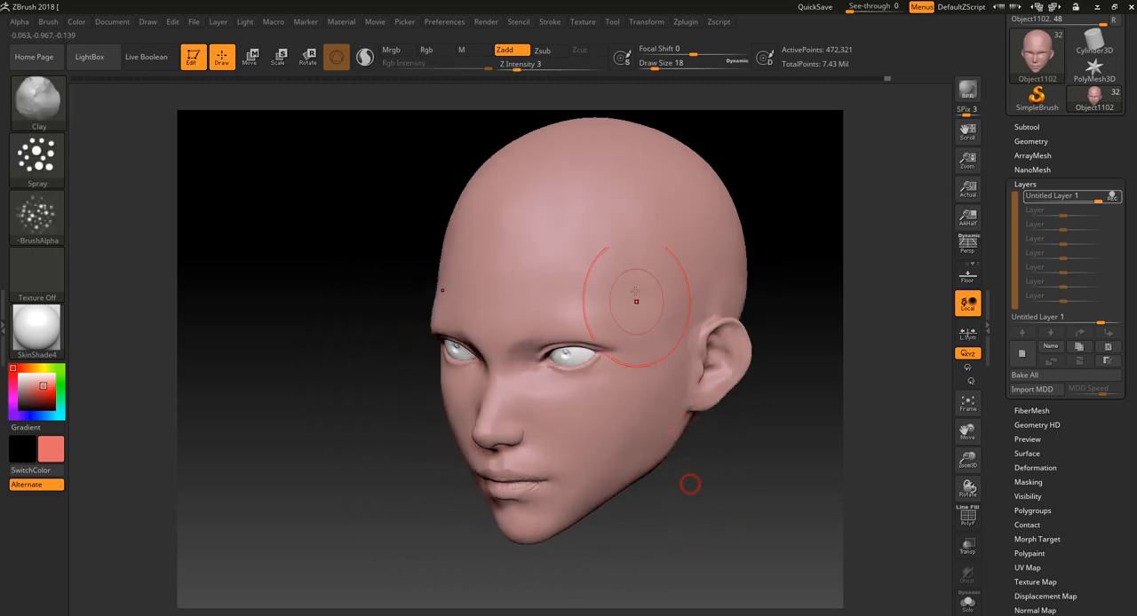
left_click_drag(622, 539, 622, 310)
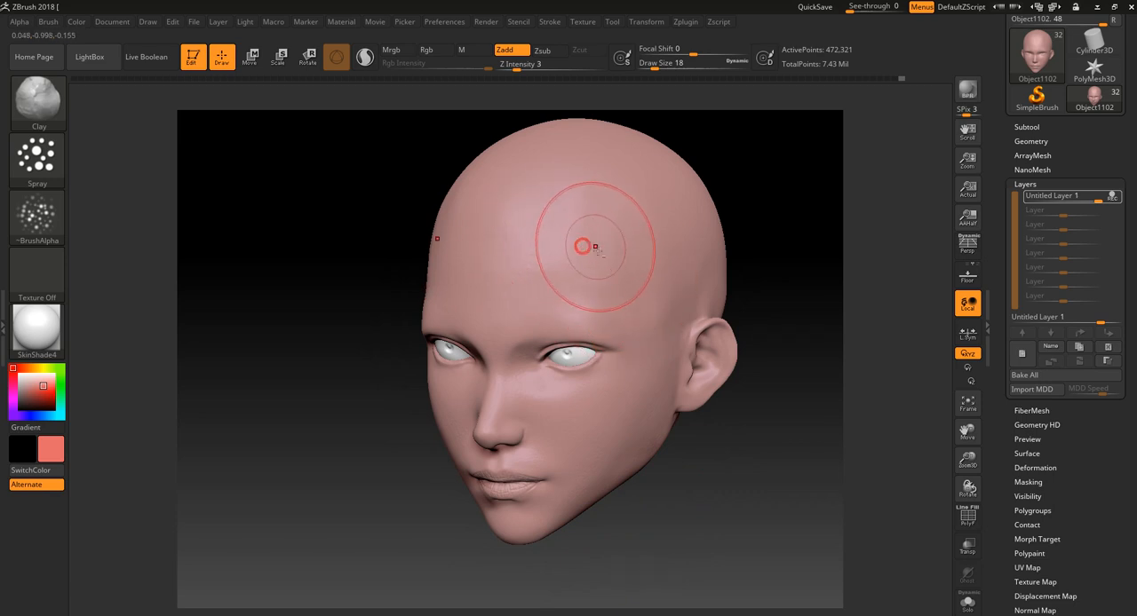
mouse_move(561, 257)
left_mouse_down("shift")
mouse_move(604, 264)
mouse_move(619, 252)
left_mouse_up("shift")
- Try a pore stroke above the brows at Draw Size 7, undo it, and reduce the Draw Size to 3
left_click_drag(753, 494, 783, 490)
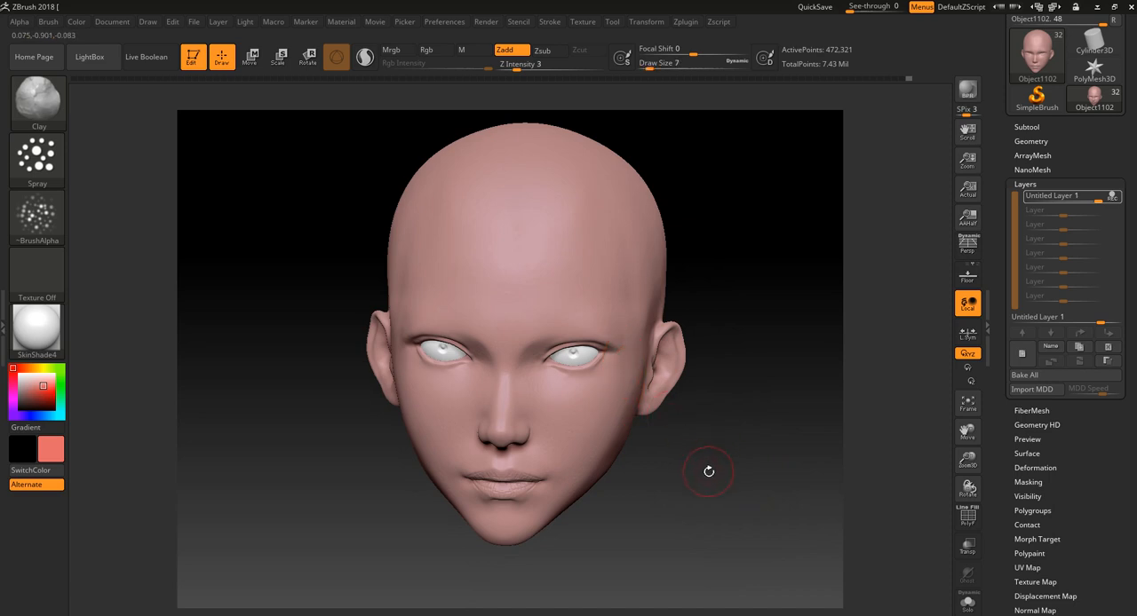
mouse_move(709, 472)
left_mouse_down("alt")
mouse_move(805, 364)
mouse_move(804, 321)
left_mouse_up("alt")
left_click_drag(459, 335, 474, 329)
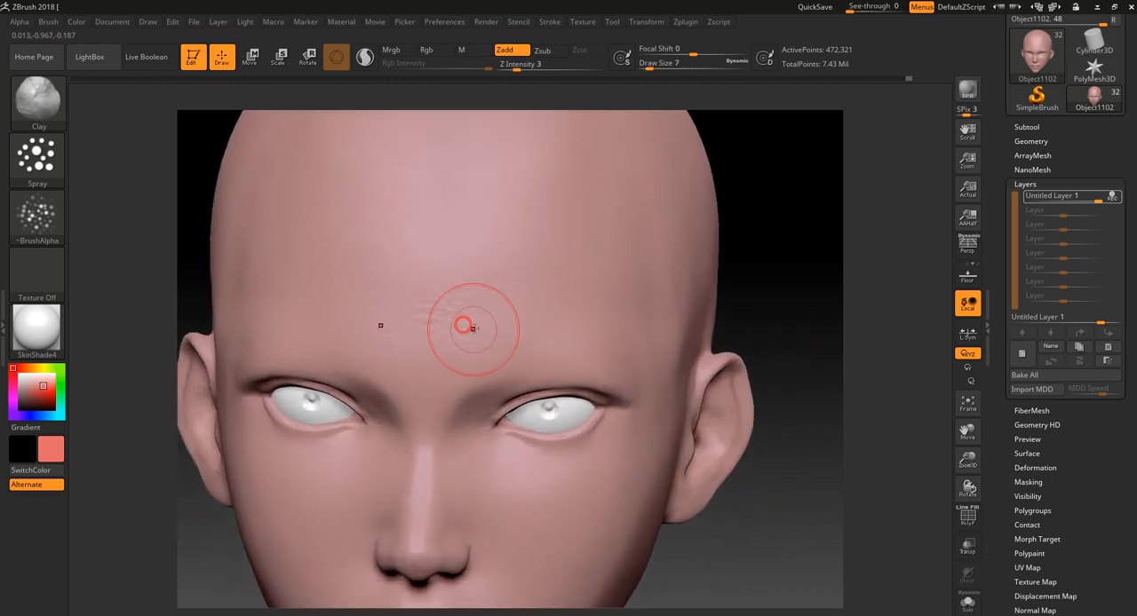
key("ctrl+z")
key("bracketleft")
key("bracketleft")
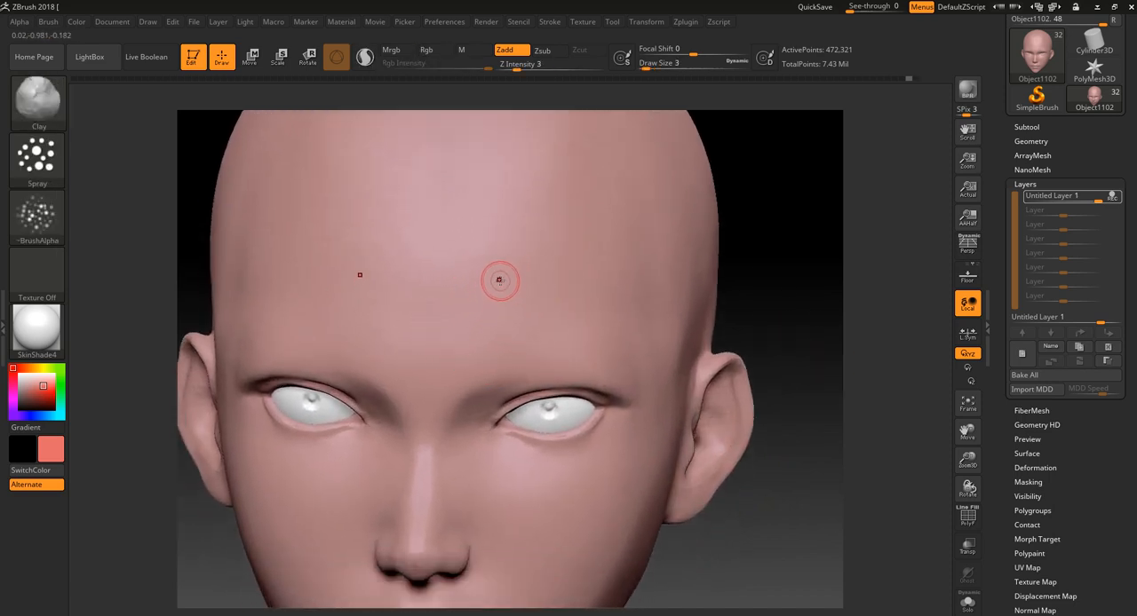
- Spray finer pore texture across the forehead, nose, cheeks, lip area and chin
left_click_drag(762, 183, 632, 368, "alt")
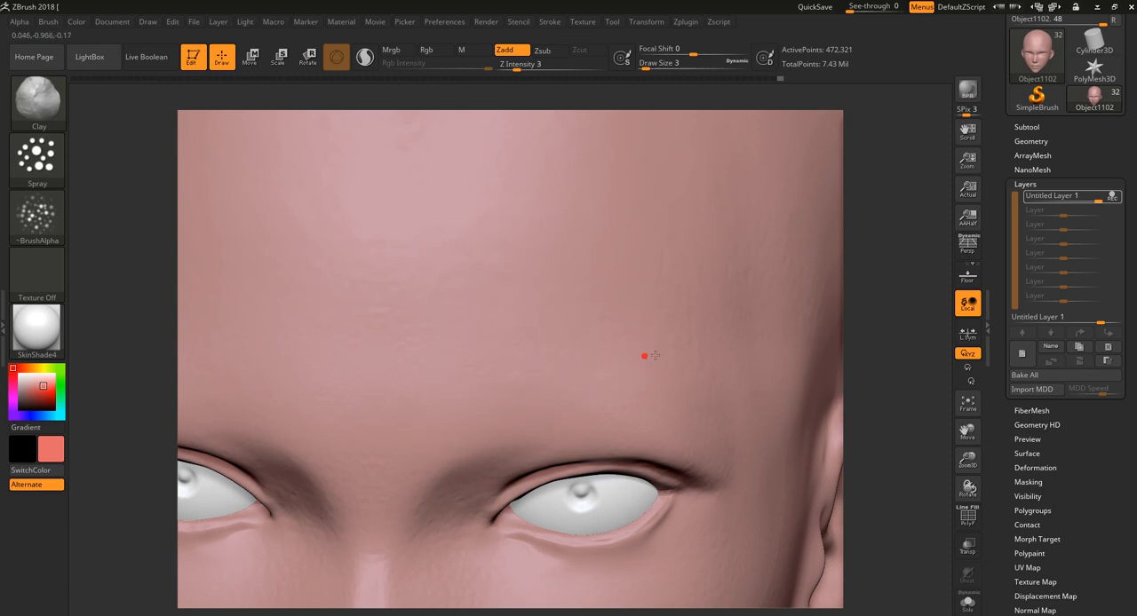
left_click_drag(892, 416, 755, 404, "alt")
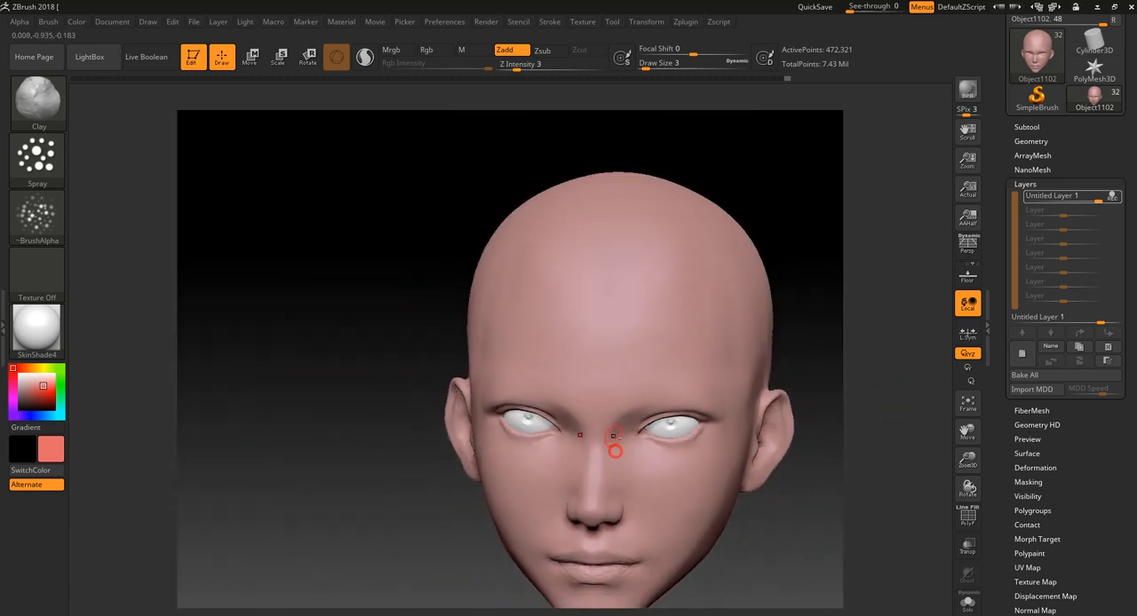
mouse_move(859, 471)
left_mouse_down("alt")
mouse_move(863, 571)
mouse_move(825, 463)
left_mouse_up("alt")
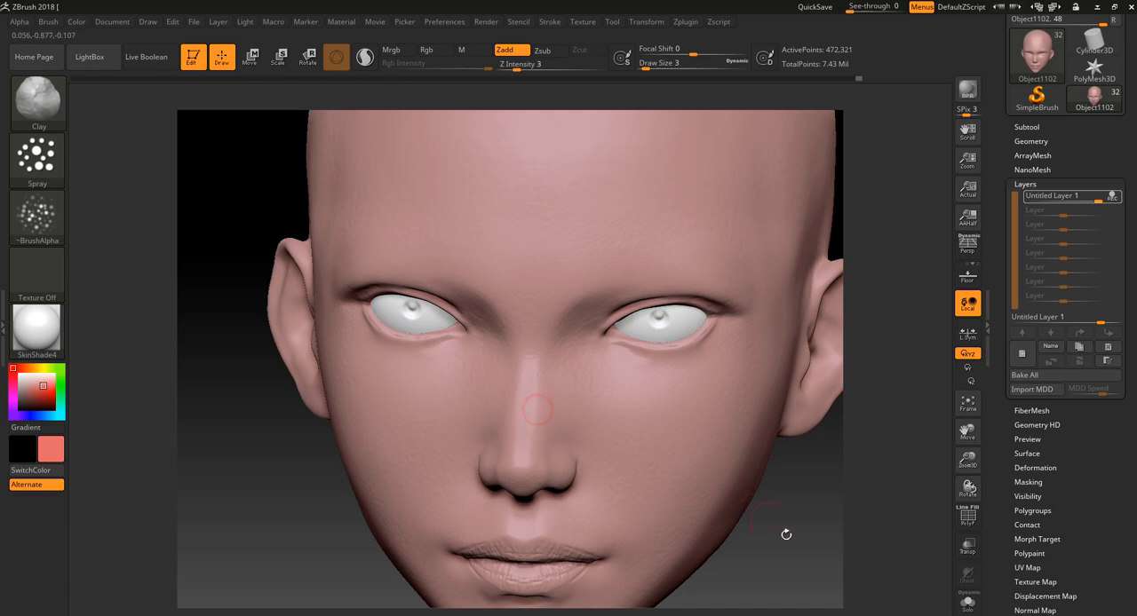
left_click_drag(787, 534, 782, 460, "alt")
left_click_drag(522, 439, 520, 441)
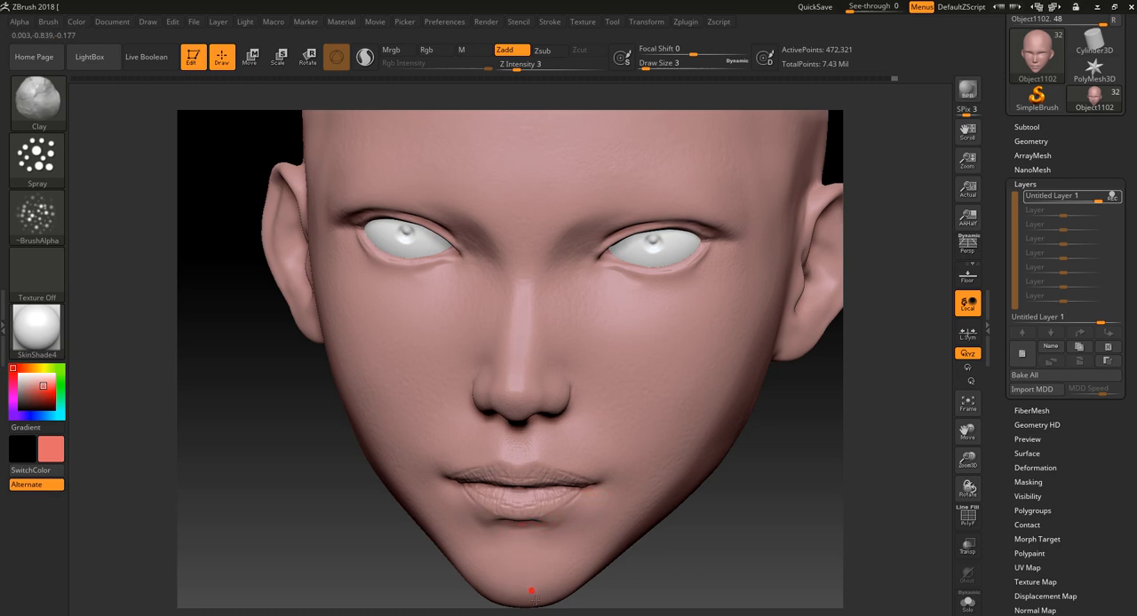
- Soften the texture between the brows with the Smooth brush and spray fine pores along the brow toward the temple
left_click_drag(817, 530, 680, 529, "alt")
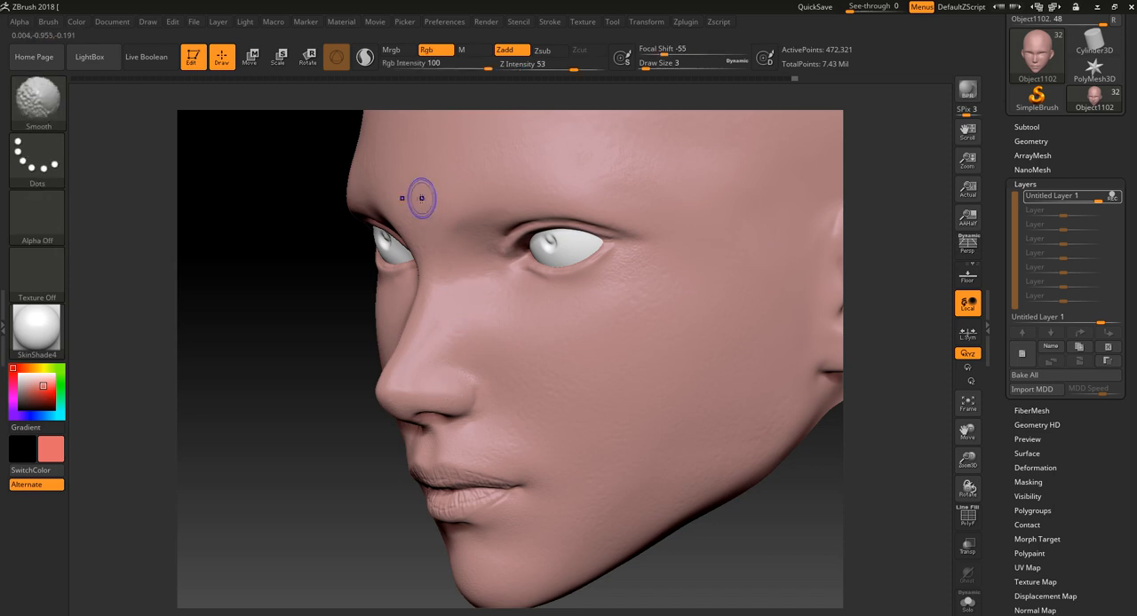
left_click_drag(438, 211, 427, 207)
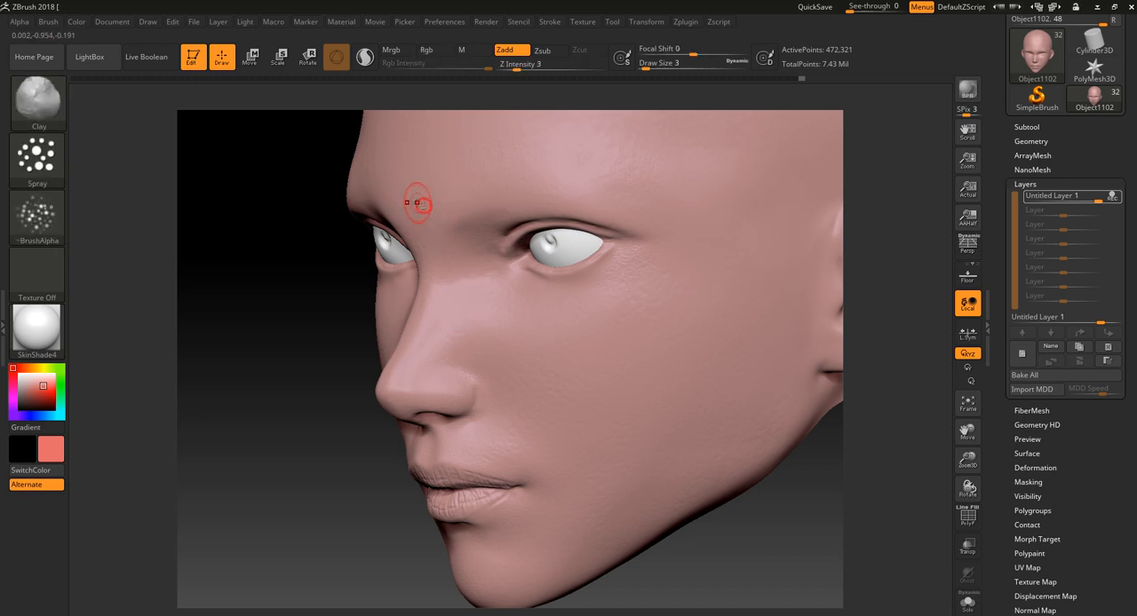
left_click_drag(552, 191, 613, 202)
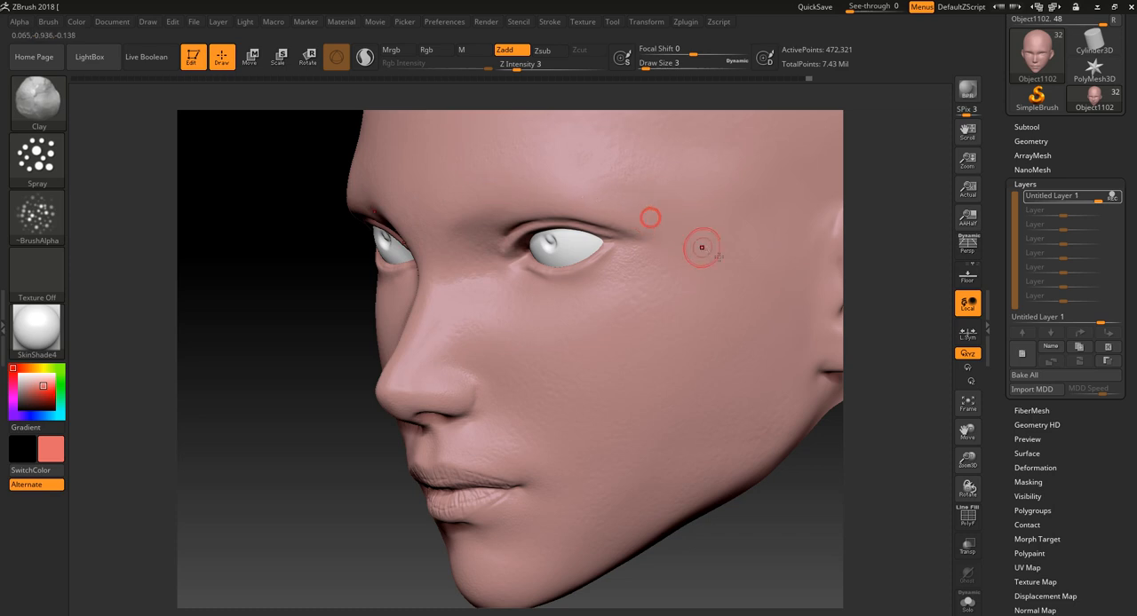
- Spray fine pore texture around the ear and down the side of the face in front of it
mouse_move(921, 397)
left_mouse_down("alt")
mouse_move(850, 469)
mouse_move(811, 485)
left_mouse_up("alt")
mouse_move(741, 359)
left_mouse_down()
mouse_move(728, 406)
mouse_move(756, 421)
left_mouse_up()
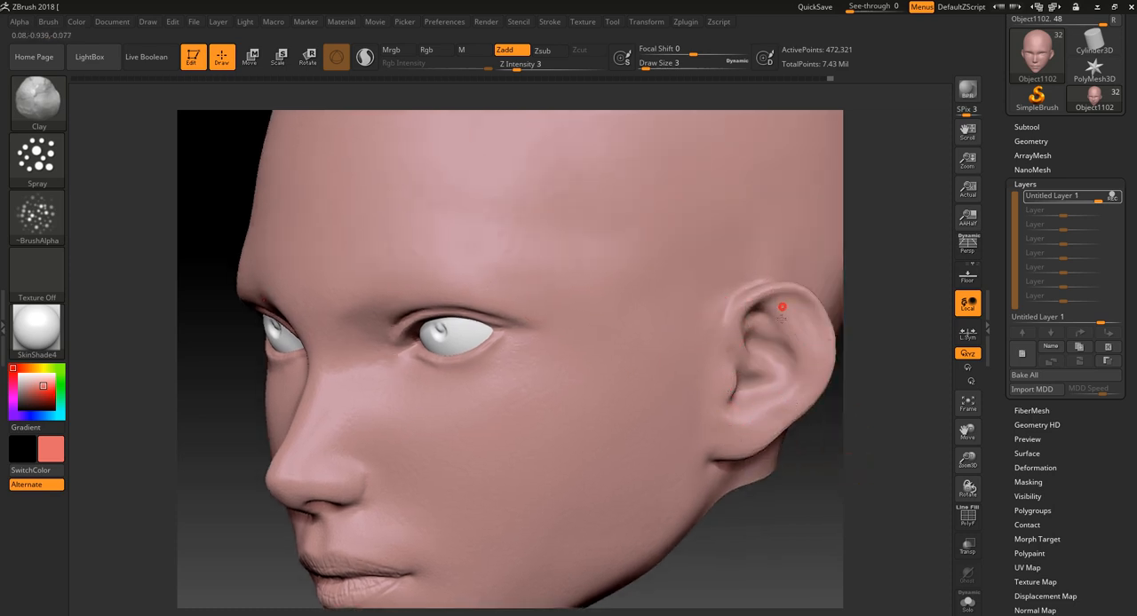
left_click_drag(721, 377, 740, 393)
mouse_move(696, 328)
left_mouse_down()
mouse_move(684, 413)
mouse_move(691, 505)
left_mouse_up()
mouse_move(677, 468)
left_mouse_down()
mouse_move(664, 477)
mouse_move(694, 496)
left_mouse_up()
left_click_drag(891, 247, 840, 276, "alt")
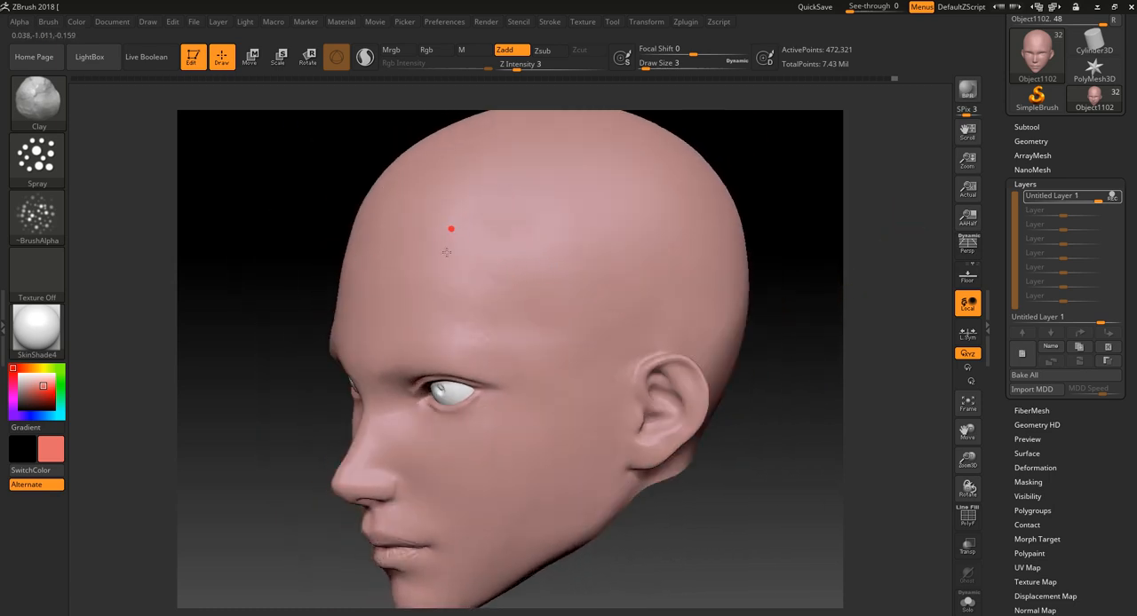
- Spray fine pore texture across the middle and upper forehead toward the hairline
left_click_drag(376, 353, 364, 367)
left_click_drag(281, 463, 424, 354)
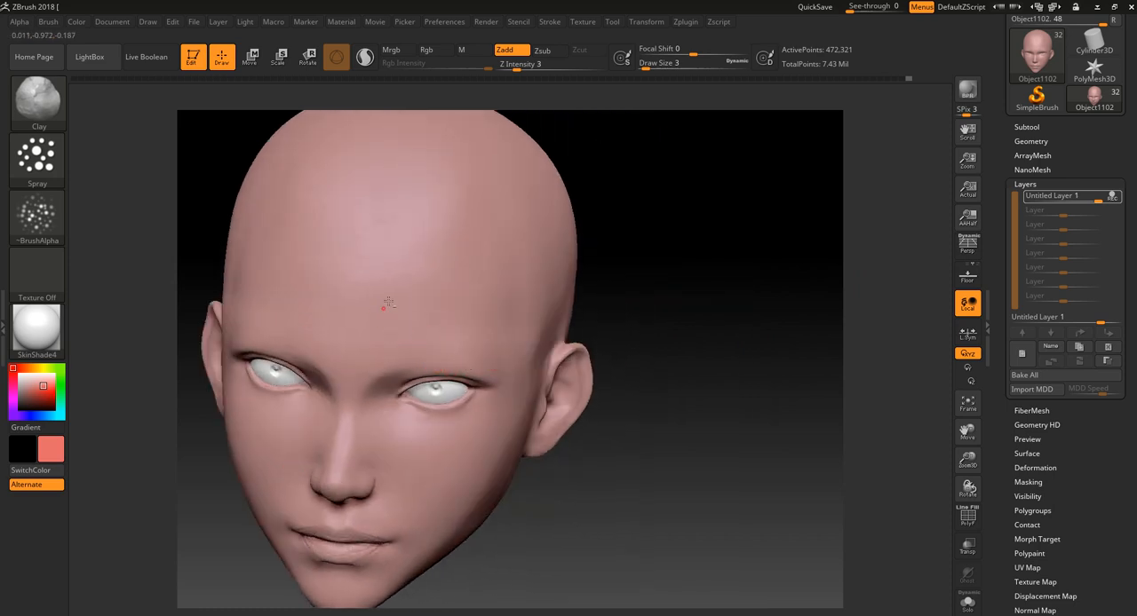
left_click_drag(367, 265, 392, 261)
left_click_drag(719, 281, 752, 332)
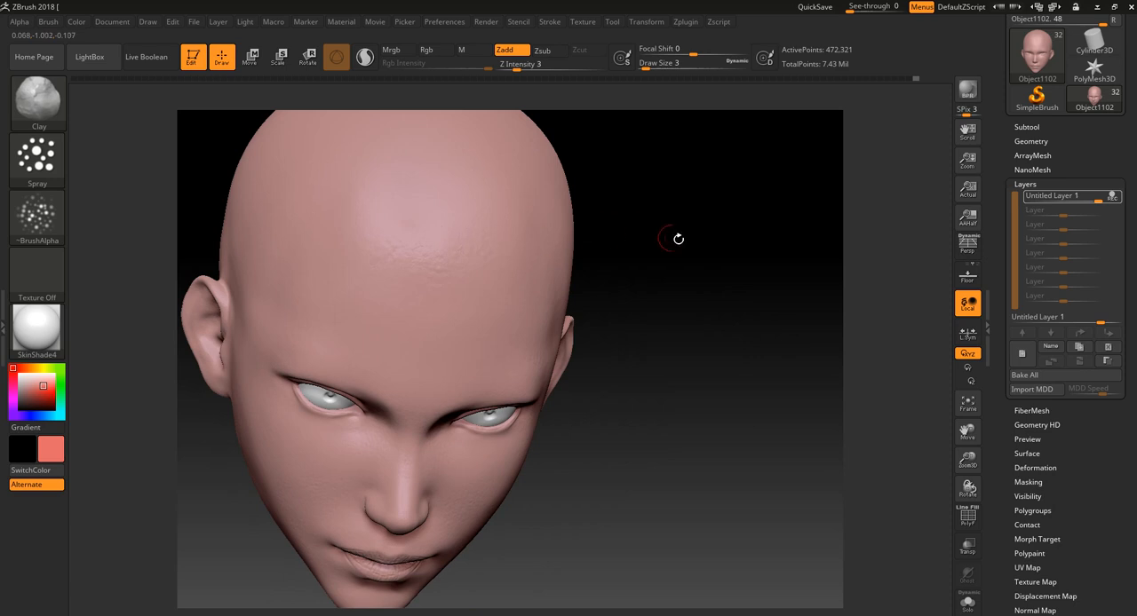
left_click_drag(677, 239, 506, 204)
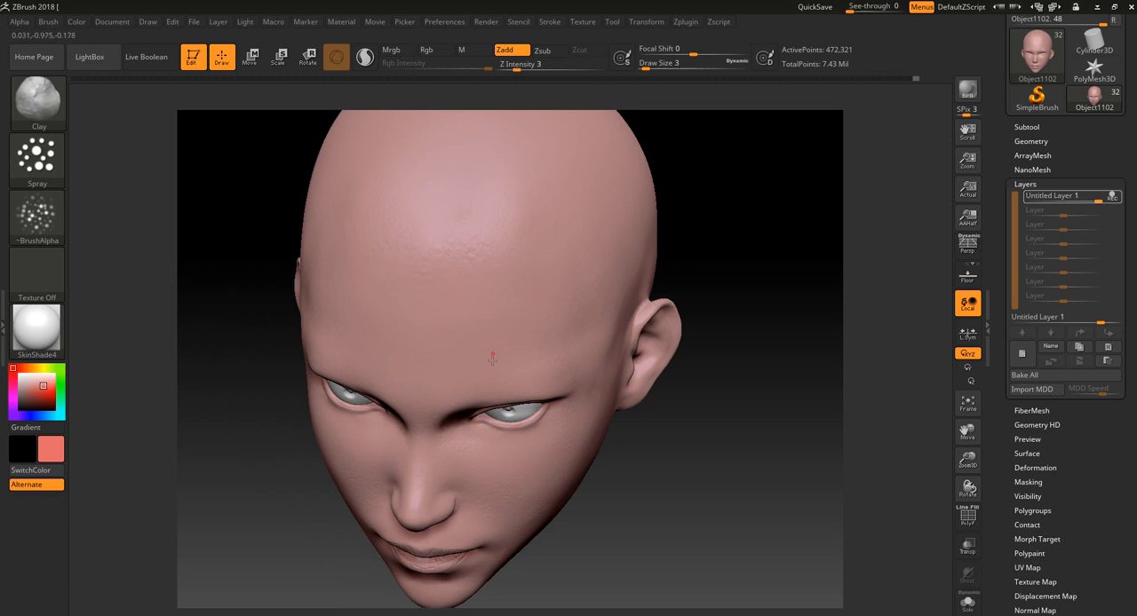
left_click_drag(669, 490, 734, 447, "alt")
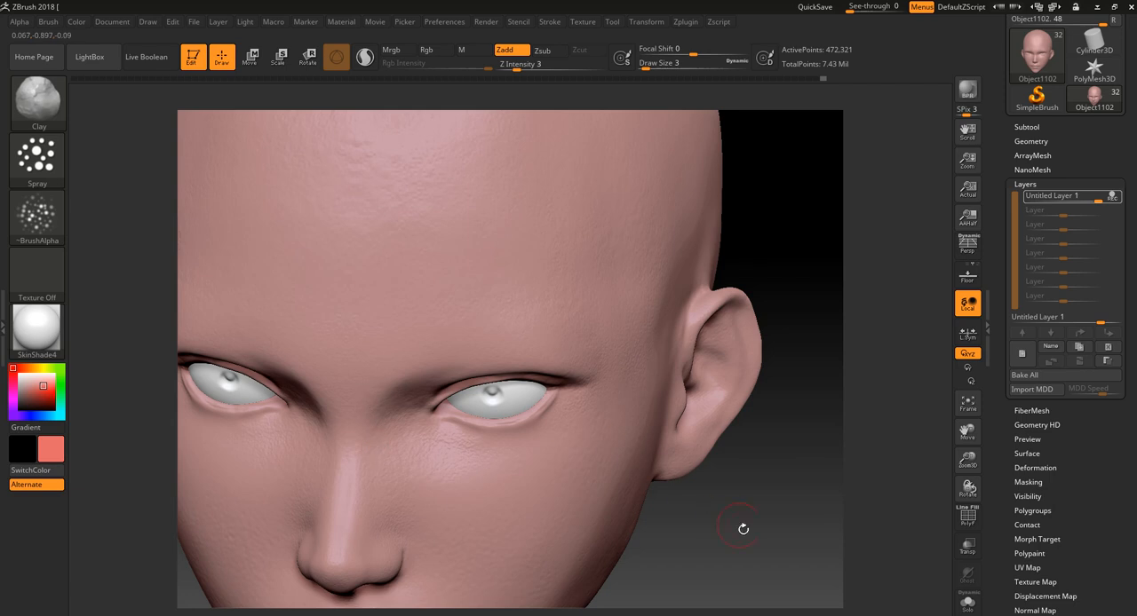
- Spray fine pores over the nose bridge and the skin beside the inner eye corner
left_click_drag(744, 529, 673, 352)
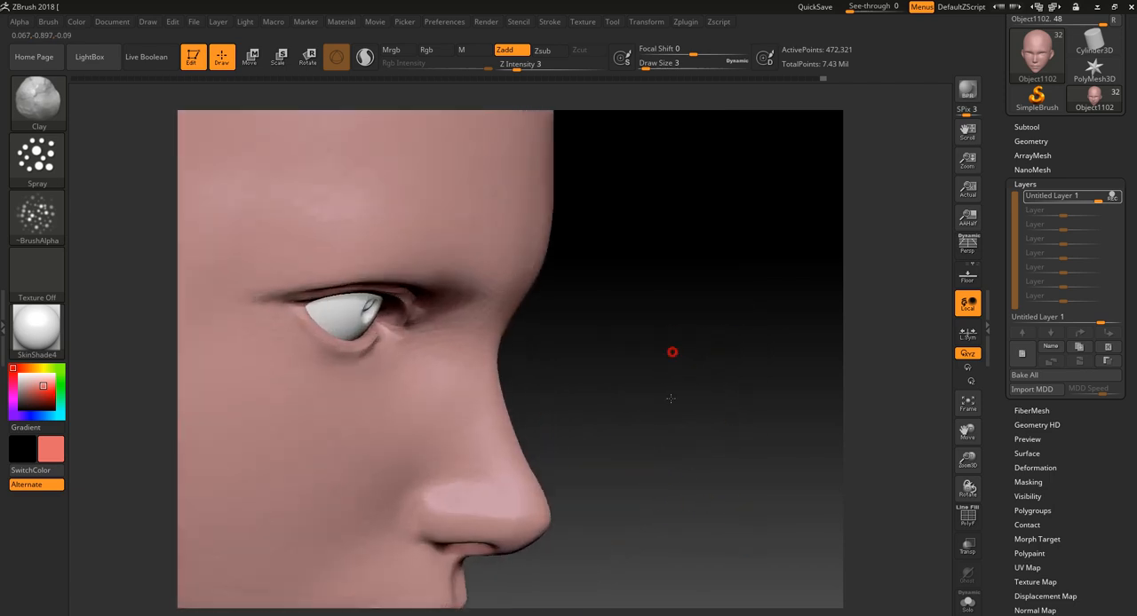
mouse_move(671, 399)
left_mouse_down("alt")
mouse_move(634, 376)
mouse_move(629, 350)
left_mouse_up("alt")
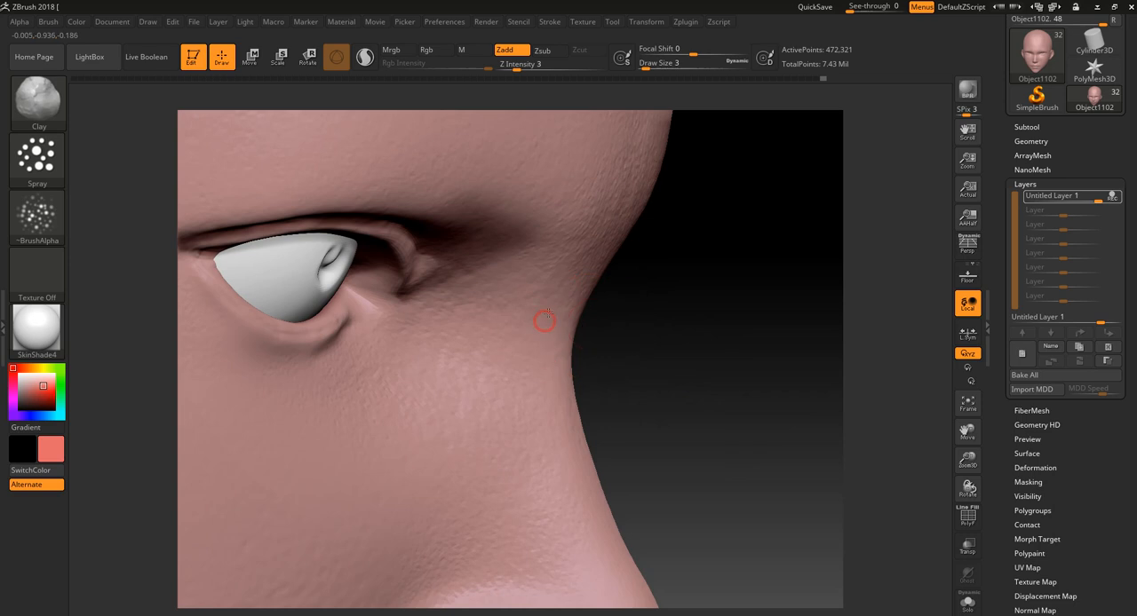
left_click_drag(646, 430, 328, 480, "alt")
left_click_drag(389, 501, 367, 509)
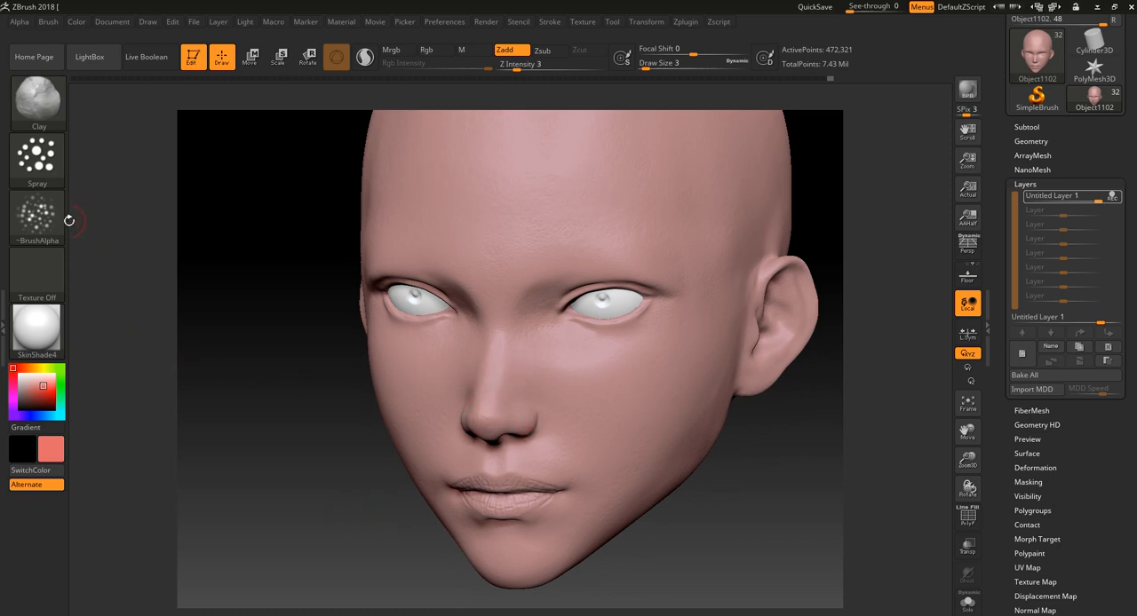
- Start loading a brush preset file into the brush library
mouse_move(57, 213)
left_click(40, 100)
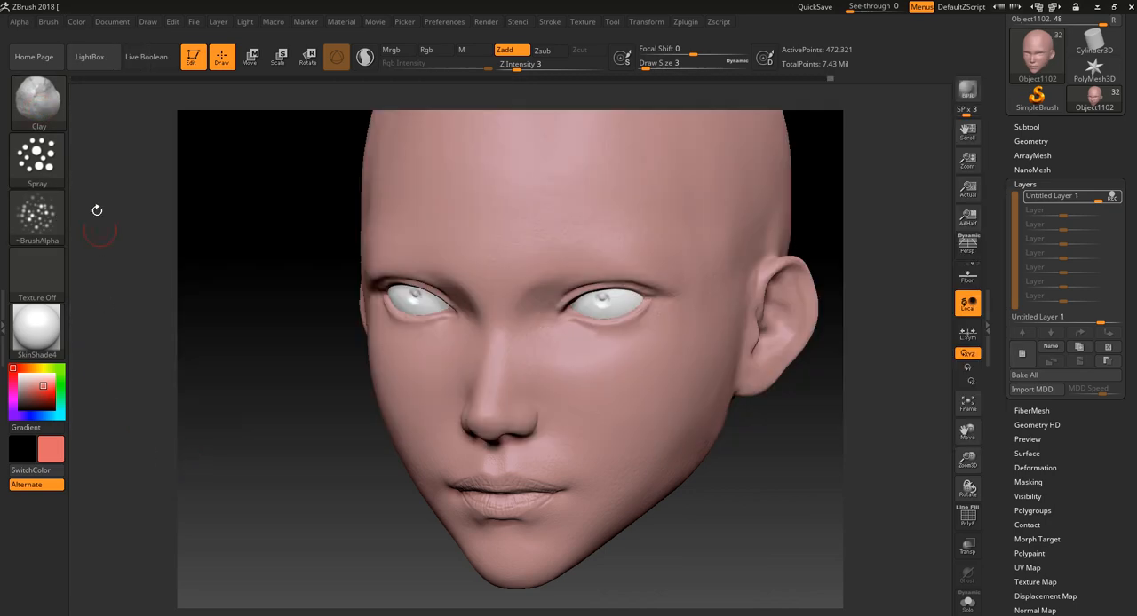
left_click(60, 116)
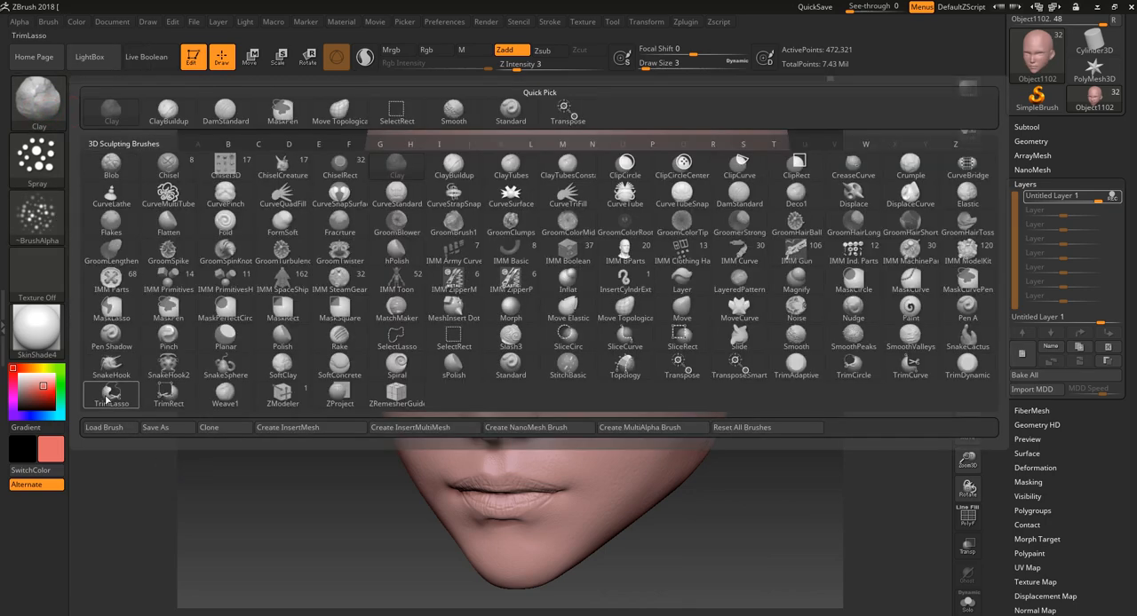
left_click(107, 428)
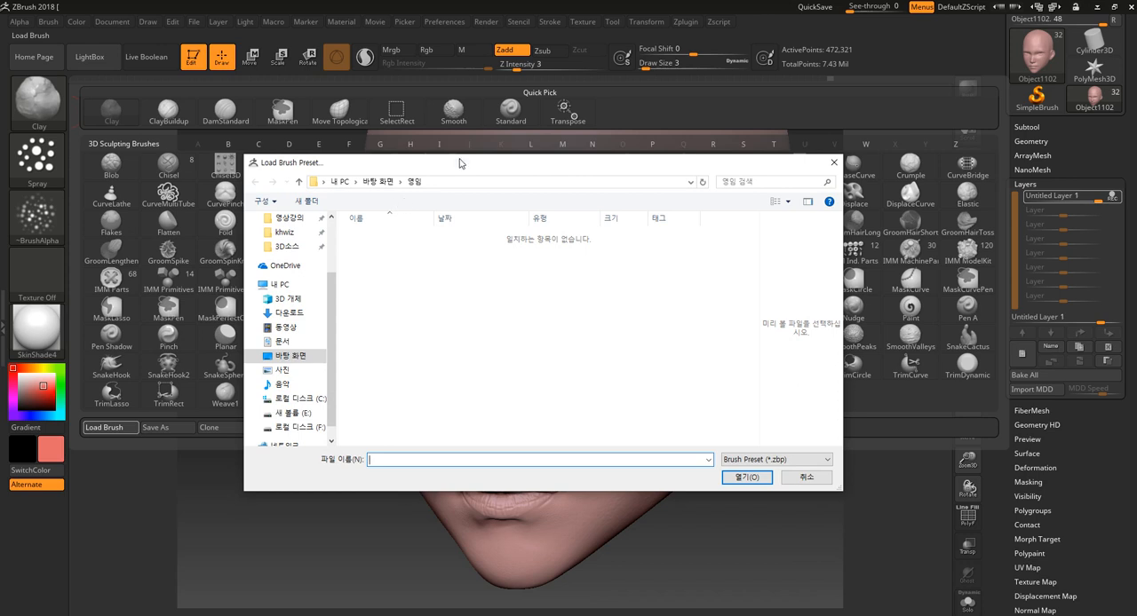
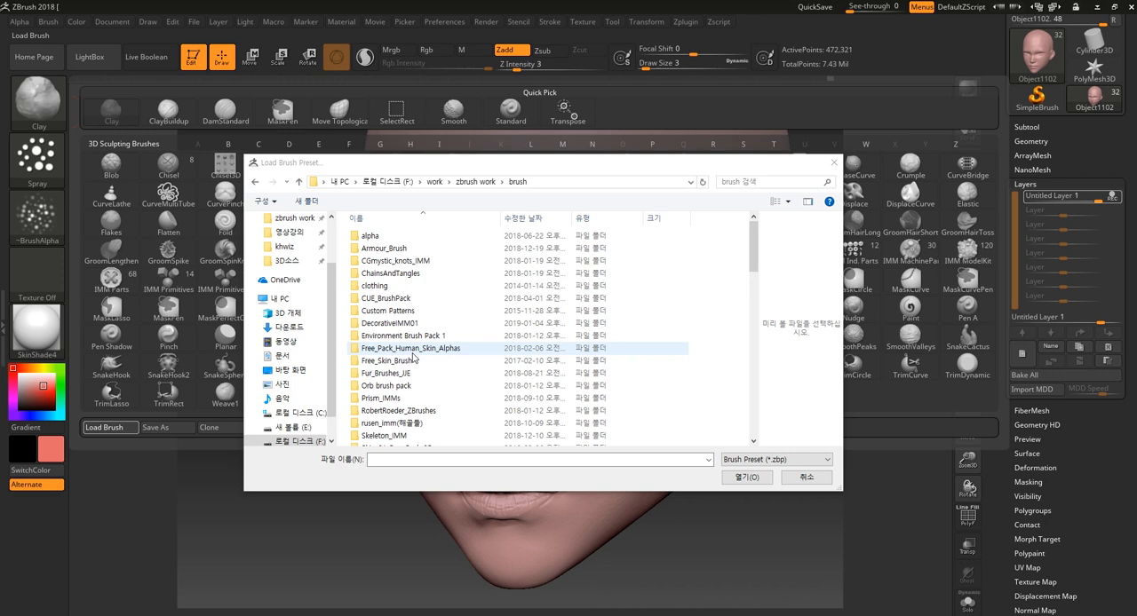
double_click(412, 351)
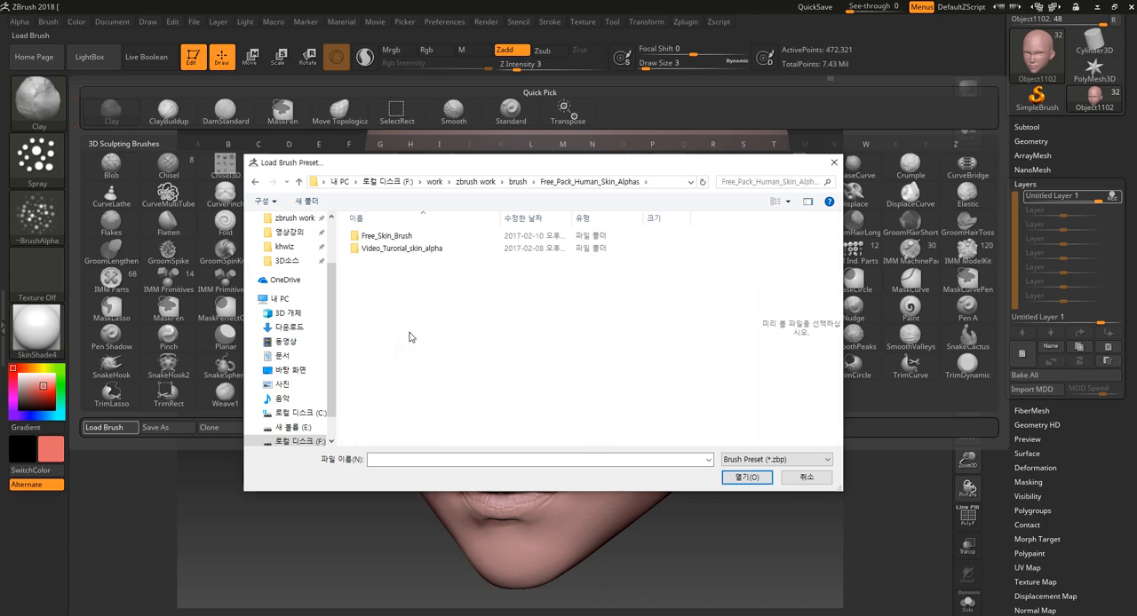
double_click(420, 238)
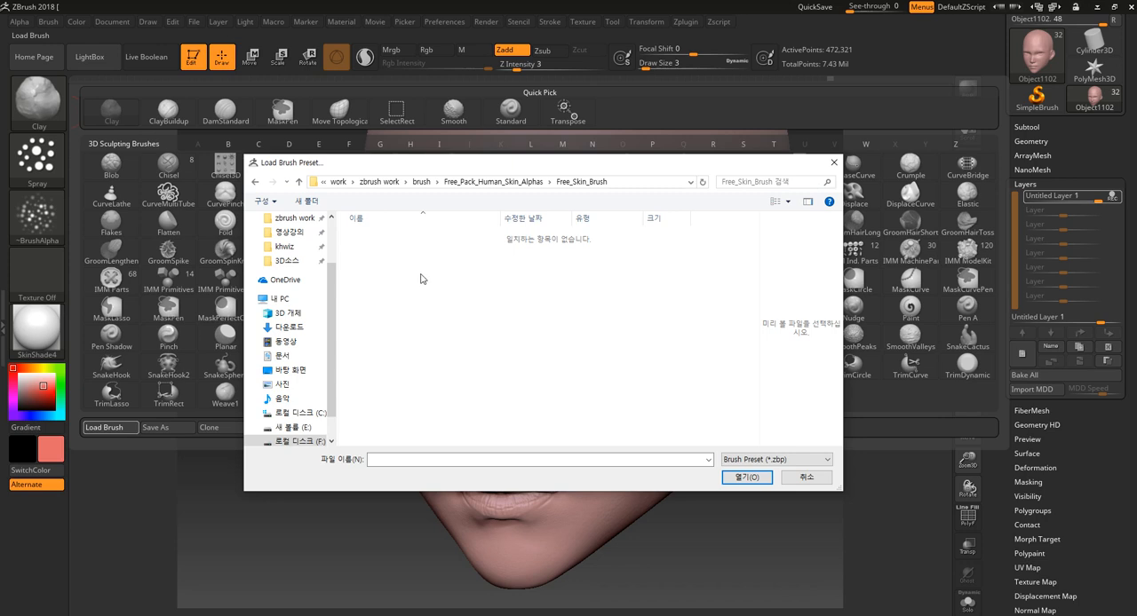
key("BackSpace")
double_click(411, 256)
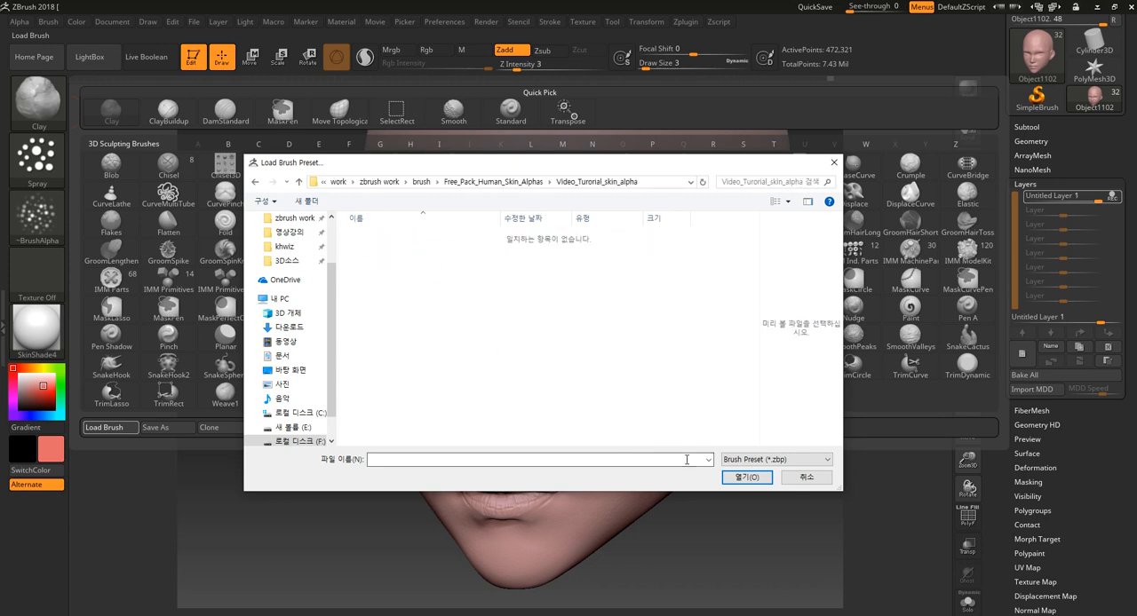
key("BackSpace")
key("BackSpace")
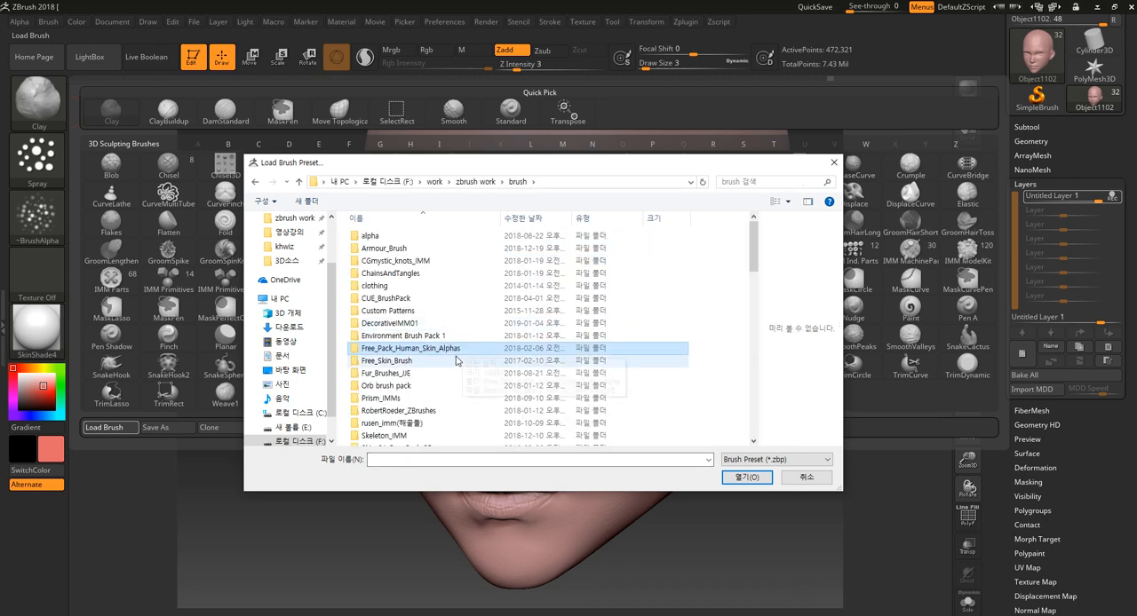
double_click(423, 363)
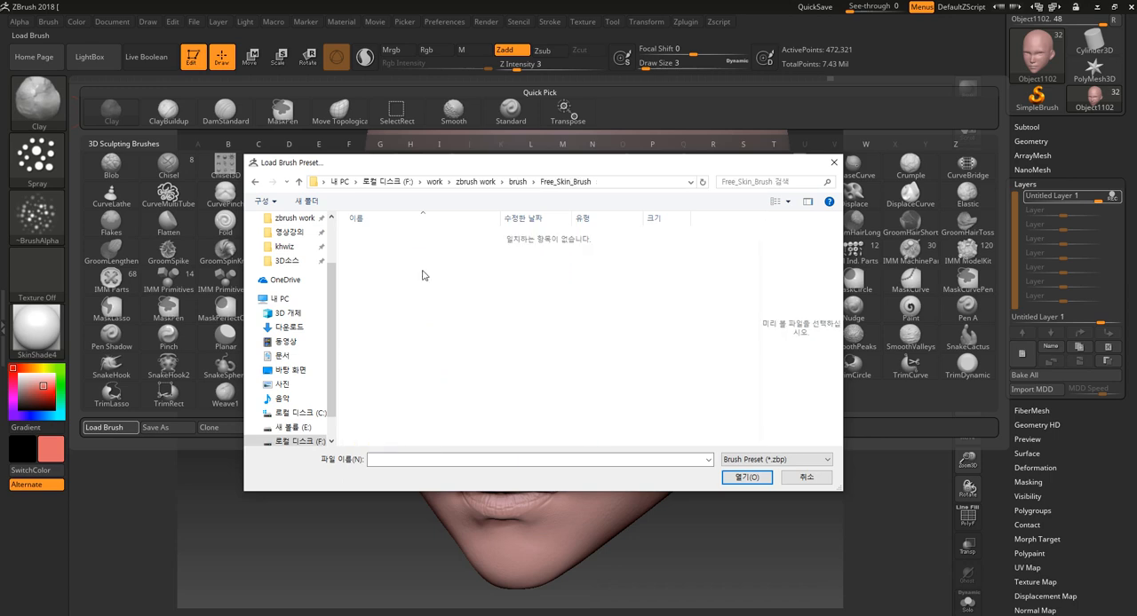
key("BackSpace")
left_click(805, 477)
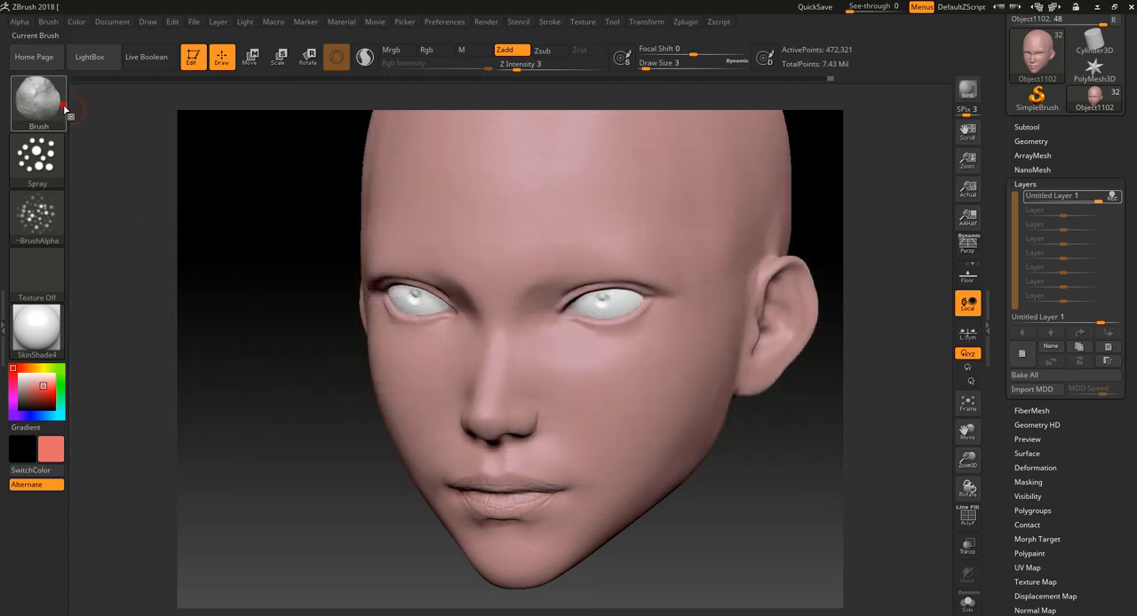
- Preview the skin images in the Free_Skin_Brush folder and import Skin_02_Freehigh as the brush alpha
left_click(64, 105)
left_click(105, 430)
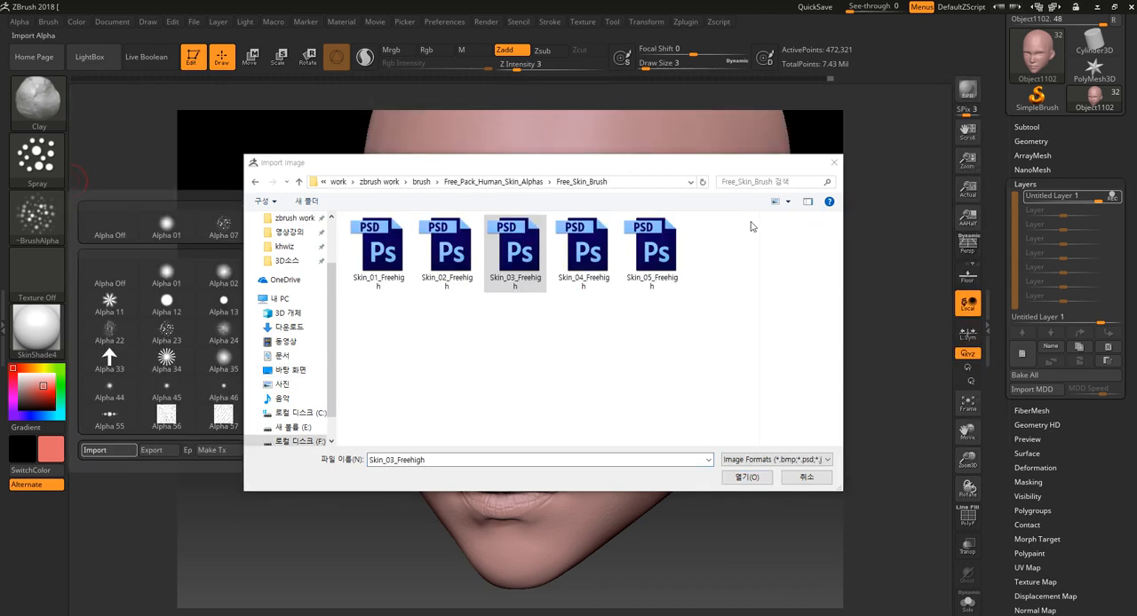
left_click(657, 262)
right_click(662, 276)
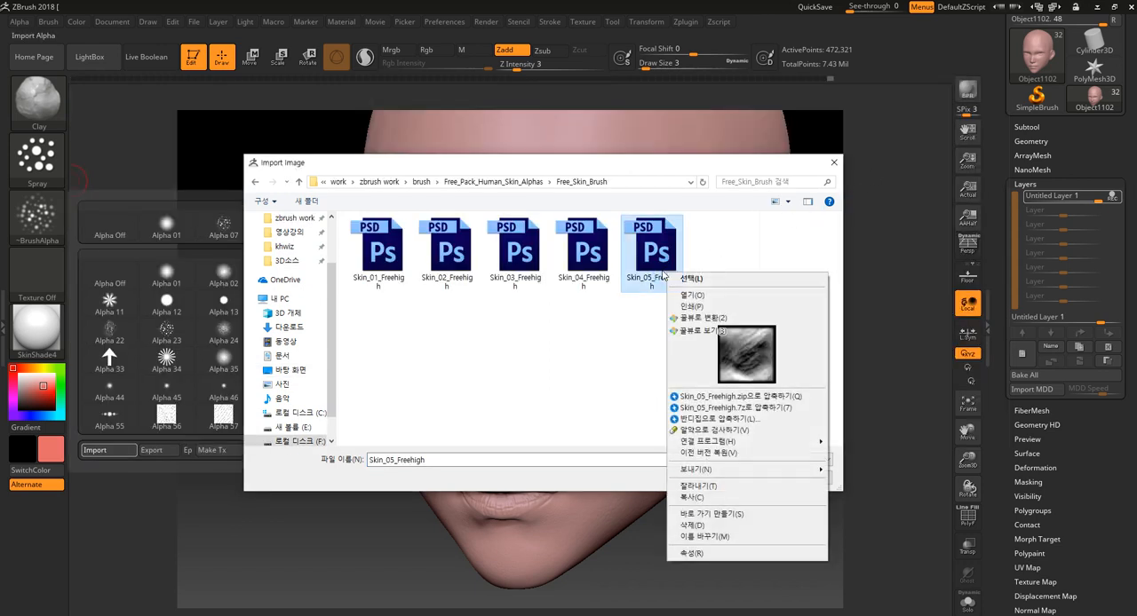
right_click(582, 259)
right_click(517, 258)
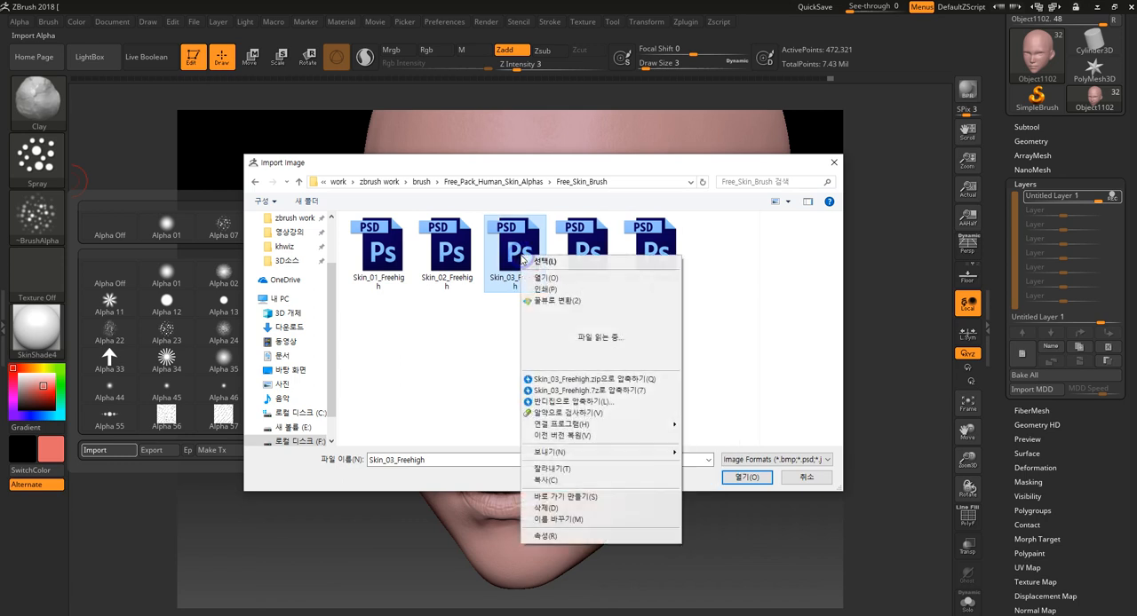
left_click(448, 255)
right_click(457, 256)
left_click(384, 258)
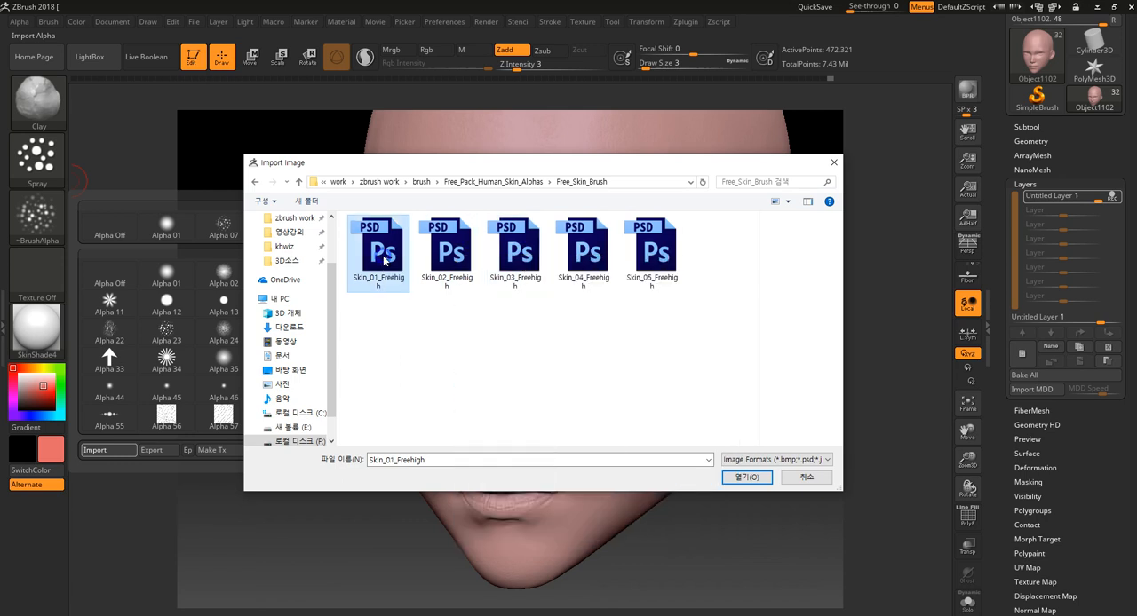
right_click(384, 259)
right_click(449, 247)
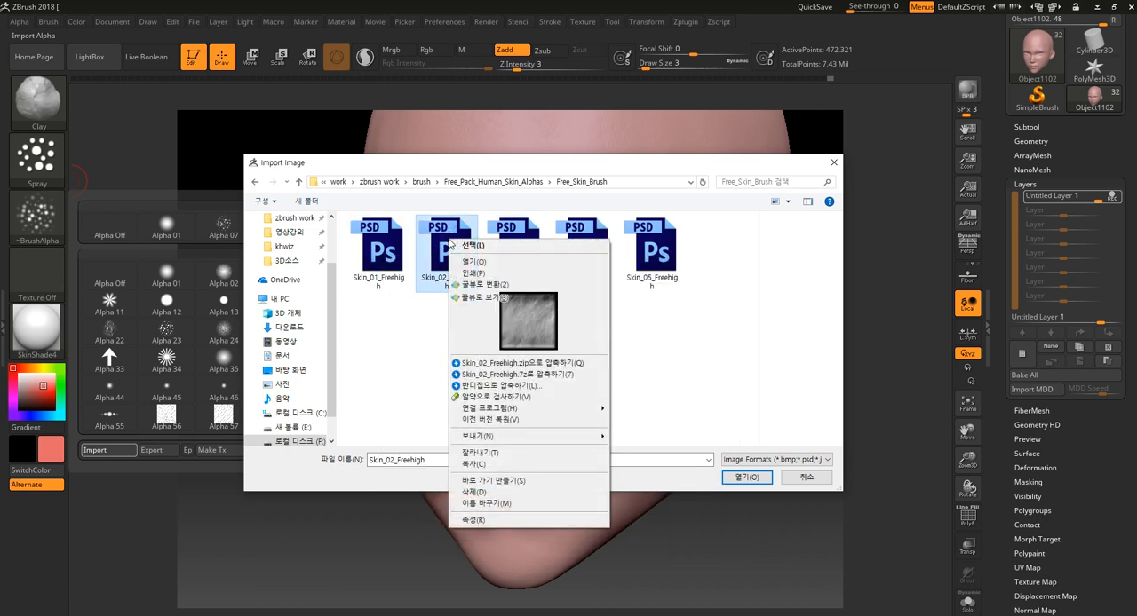
left_click(746, 478)
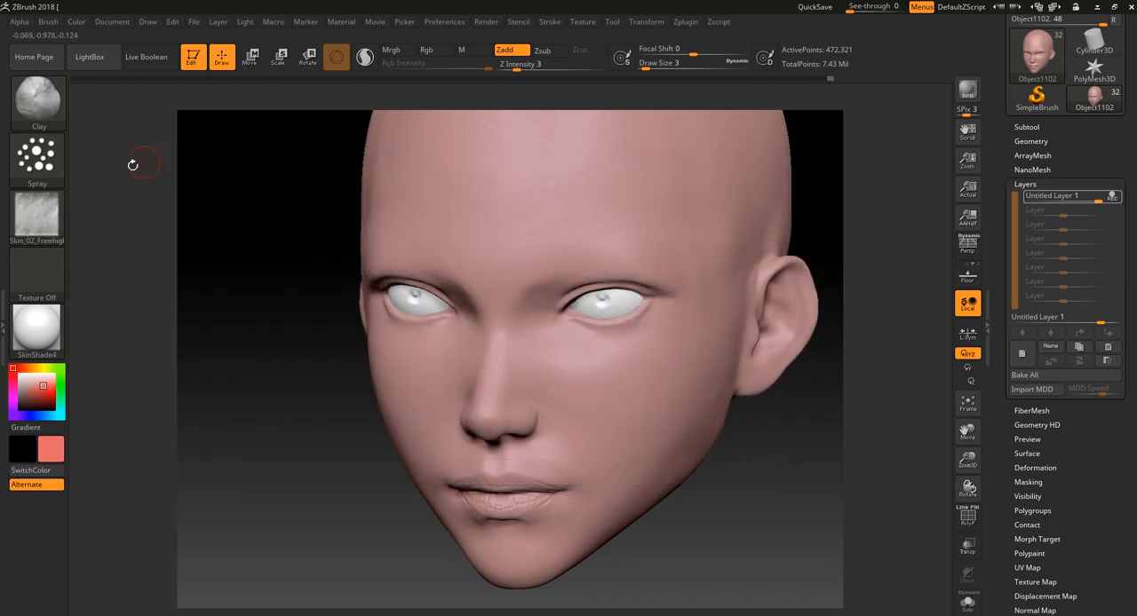
- Switch the stroke to DragRect and stamp the skin texture over the forehead and temple at Z Intensity 9
left_click(37, 157)
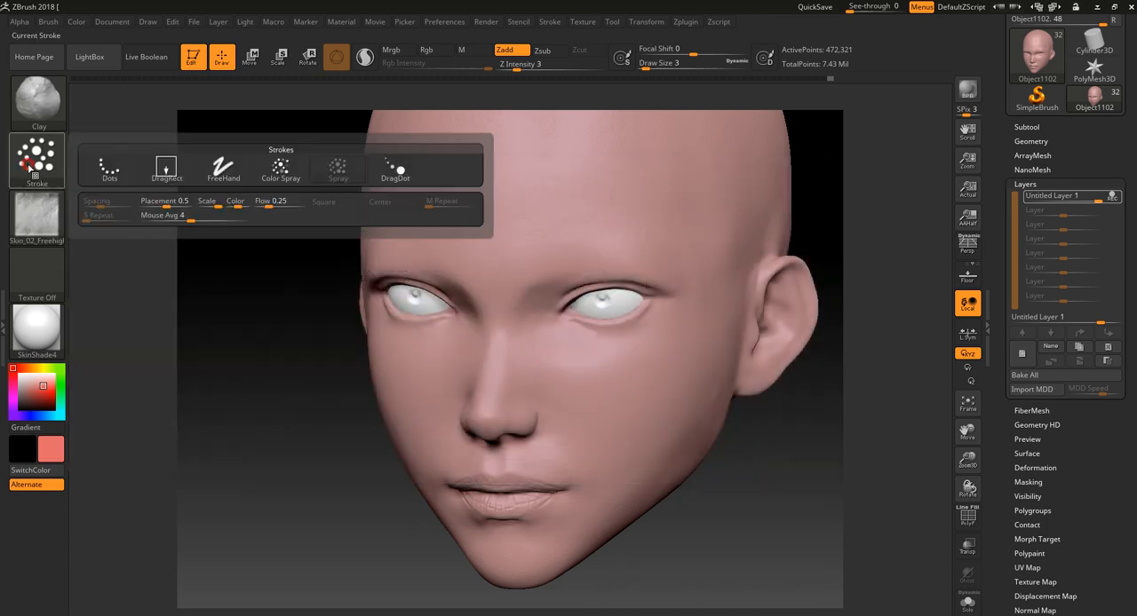
left_click(166, 171)
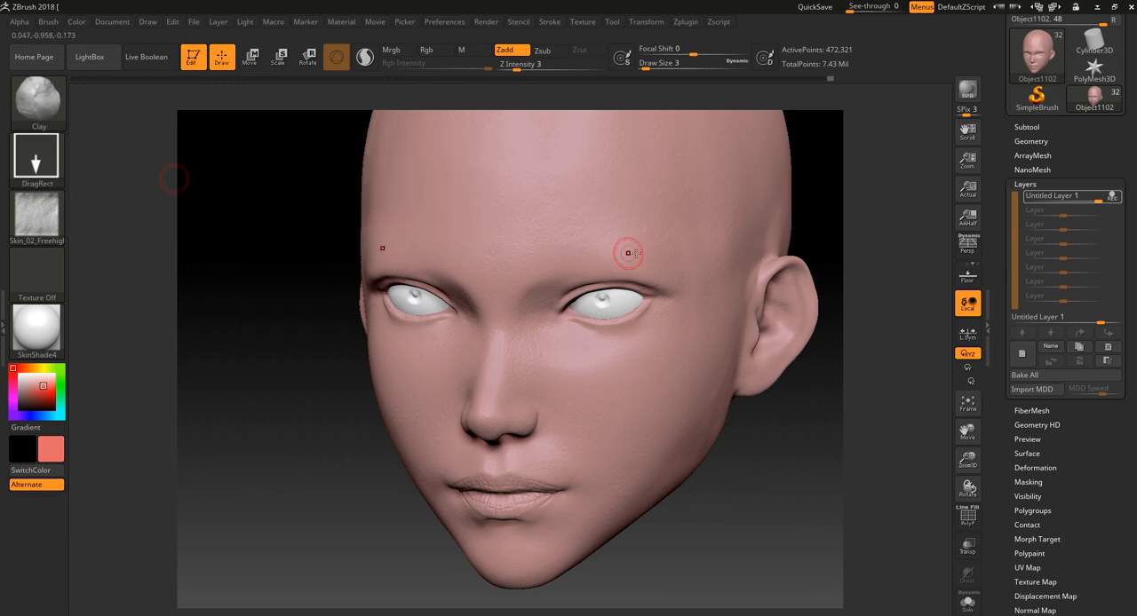
left_click_drag(718, 471, 774, 525)
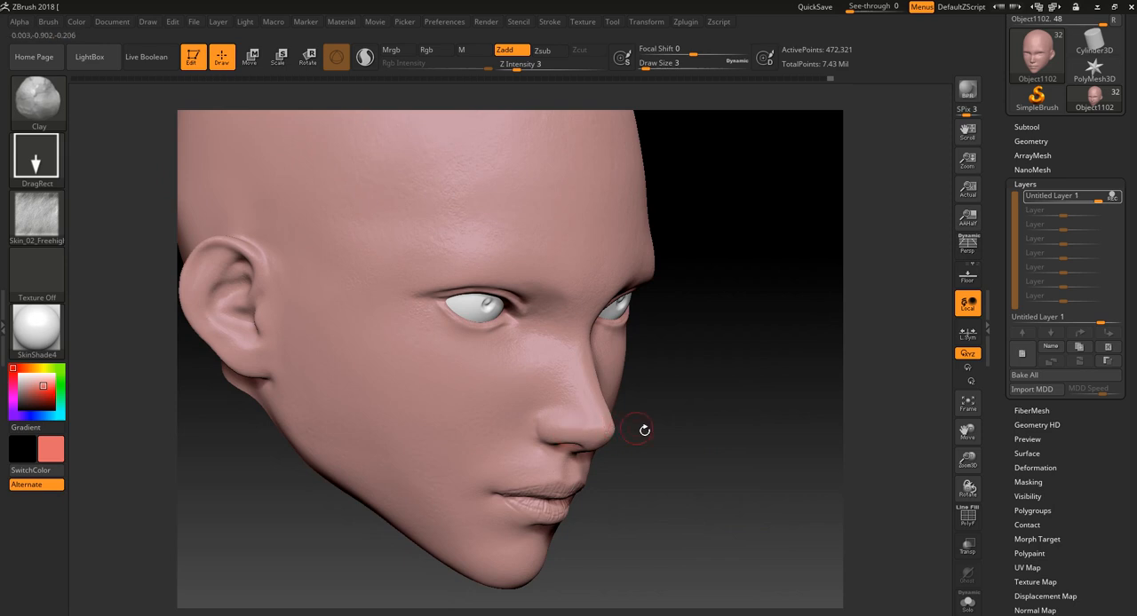
left_click_drag(703, 435, 802, 486, "alt")
left_click(524, 62)
type("9")
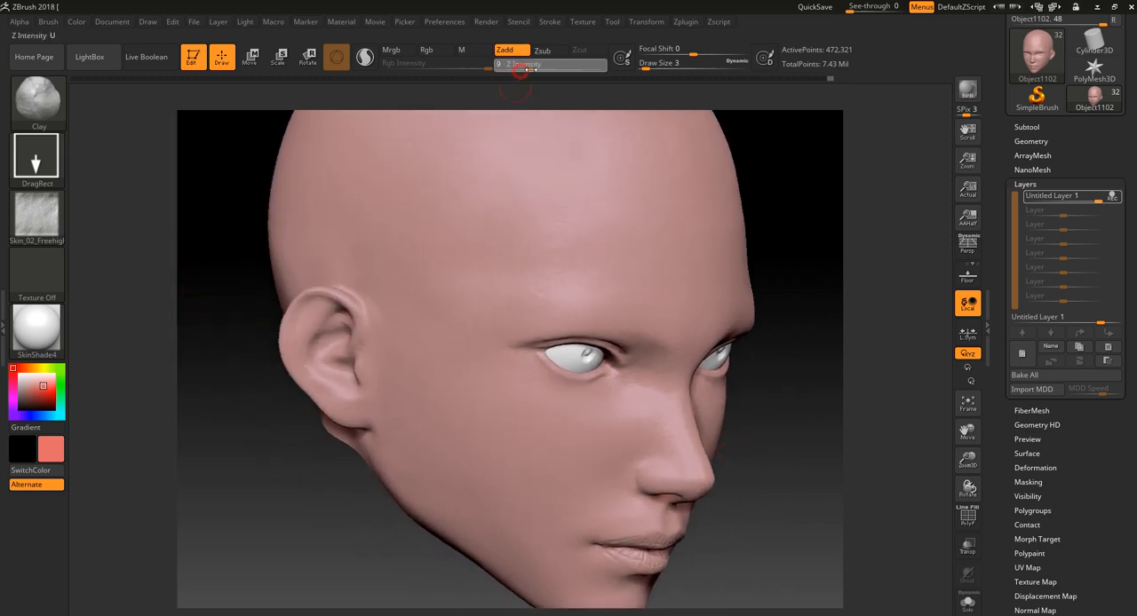
left_click_drag(461, 201, 604, 356)
left_click_drag(807, 207, 786, 217, "alt")
left_click_drag(786, 218, 712, 224)
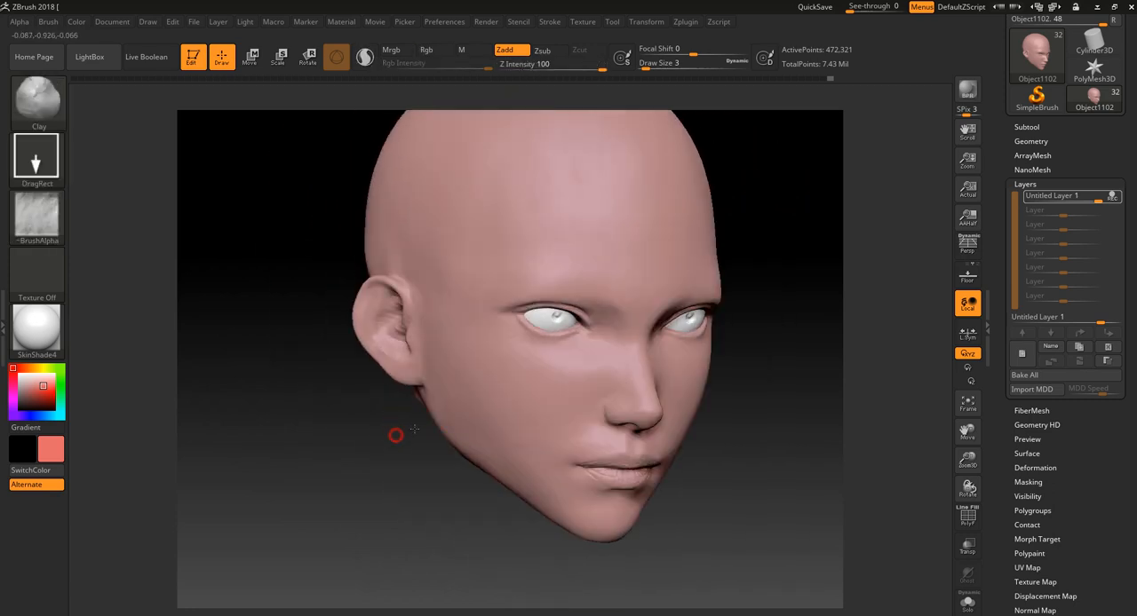
- Try skin texture stamps on the cheek at Z Intensity 100 and 26, and undo them
left_click_drag(530, 403, 553, 426)
left_click_drag(677, 504, 733, 495)
key("ctrl+z")
left_click(551, 67)
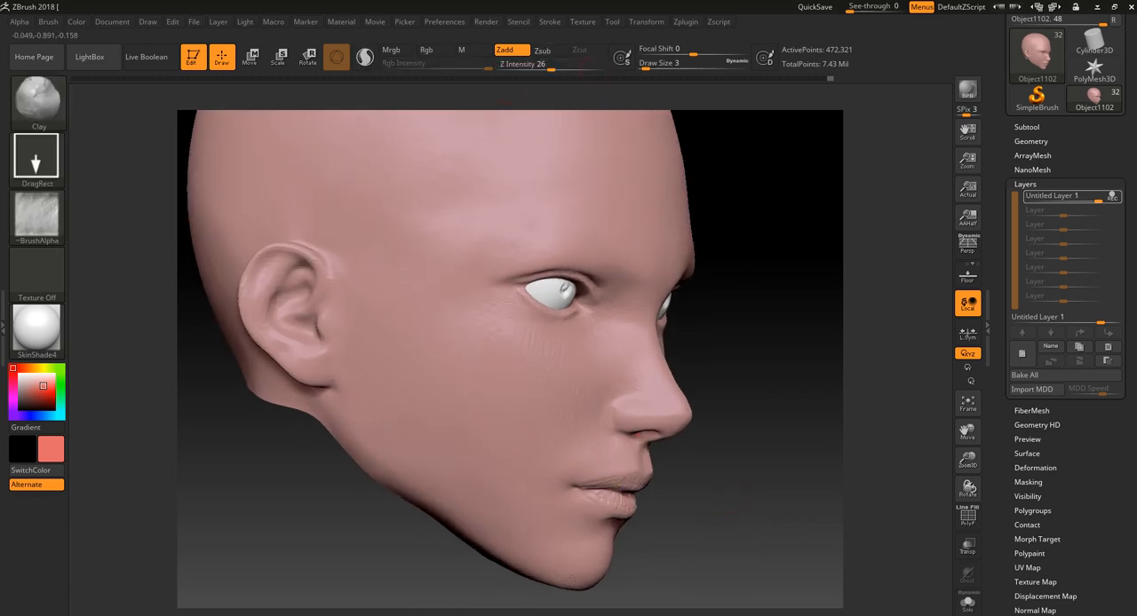
key("ctrl+z")
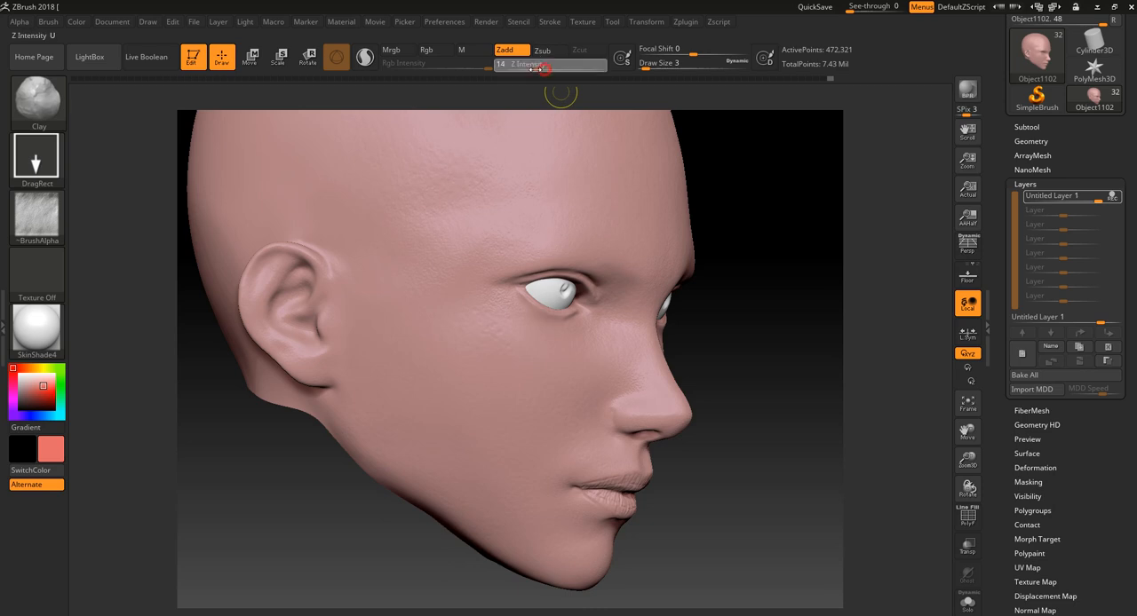
- Set the Z Intensity to 9 and stamp the skin texture across the cheek
left_click(526, 67)
left_click(528, 67)
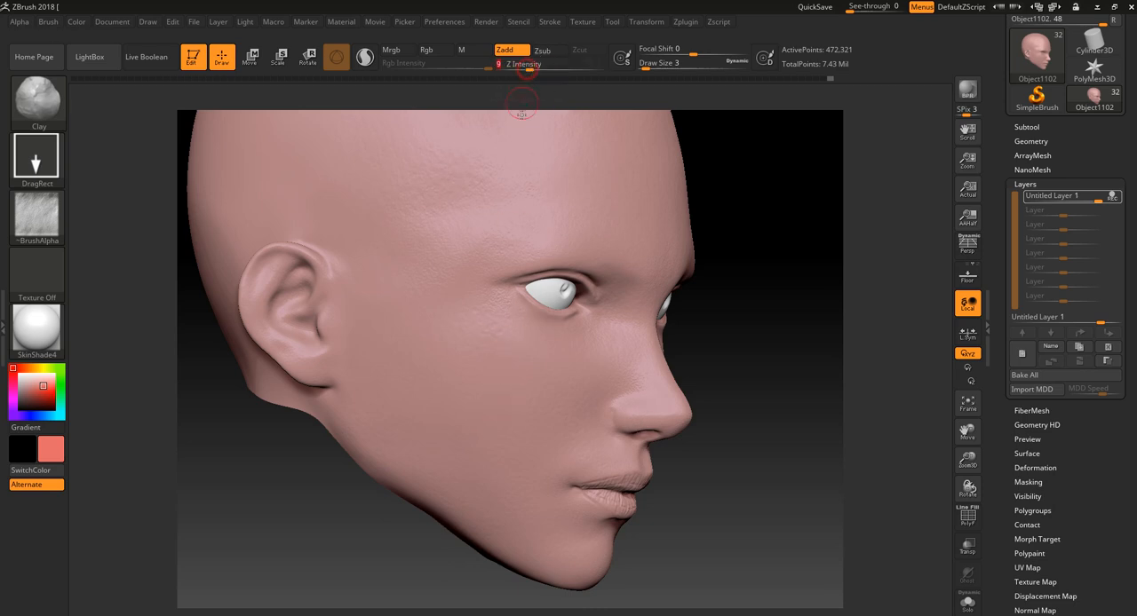
mouse_move(606, 613)
right_mouse_down("ctrl")
mouse_move(716, 471)
mouse_move(546, 409)
right_mouse_up("ctrl")
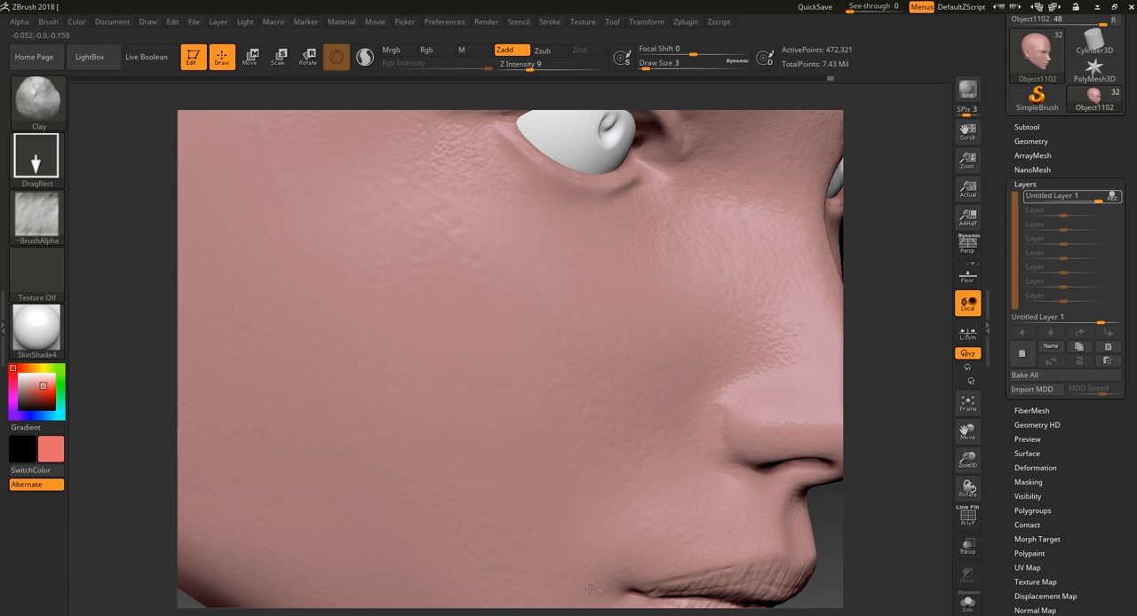
right_click_drag(875, 410, 755, 373, "ctrl")
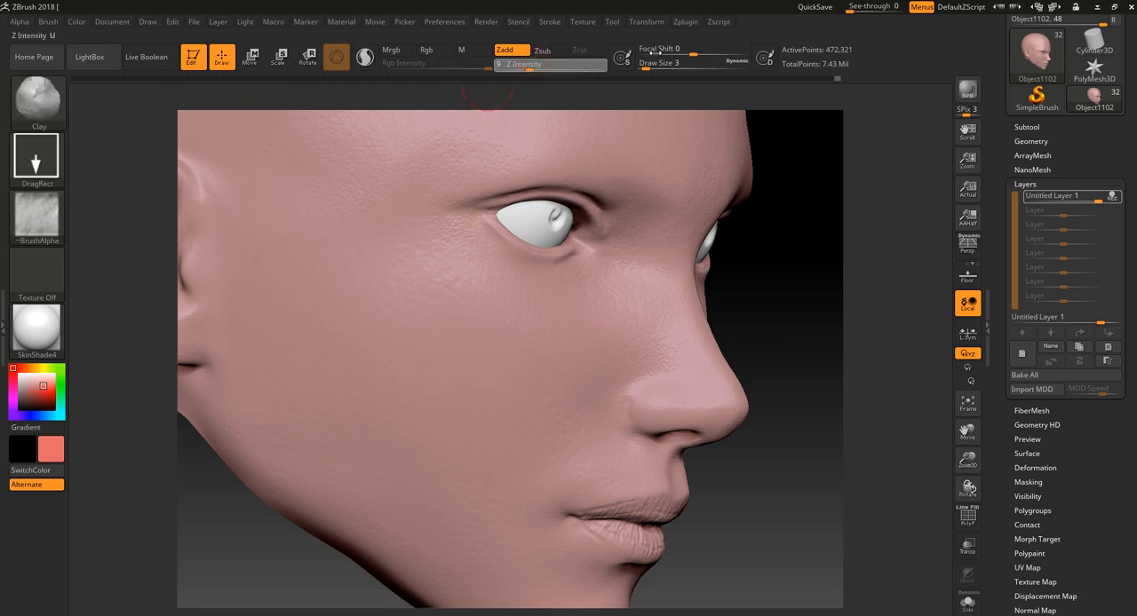
- Try stamping the skin texture beside the eye and on the cheek at Z Intensity 100, and undo the stamps
mouse_move(437, 272)
left_mouse_down()
mouse_move(477, 373)
mouse_move(458, 389)
mouse_move(382, 275)
mouse_move(400, 257)
mouse_move(304, 253)
mouse_move(284, 305)
left_mouse_up()
left_click_drag(809, 314, 700, 302, "alt")
key("ctrl+z")
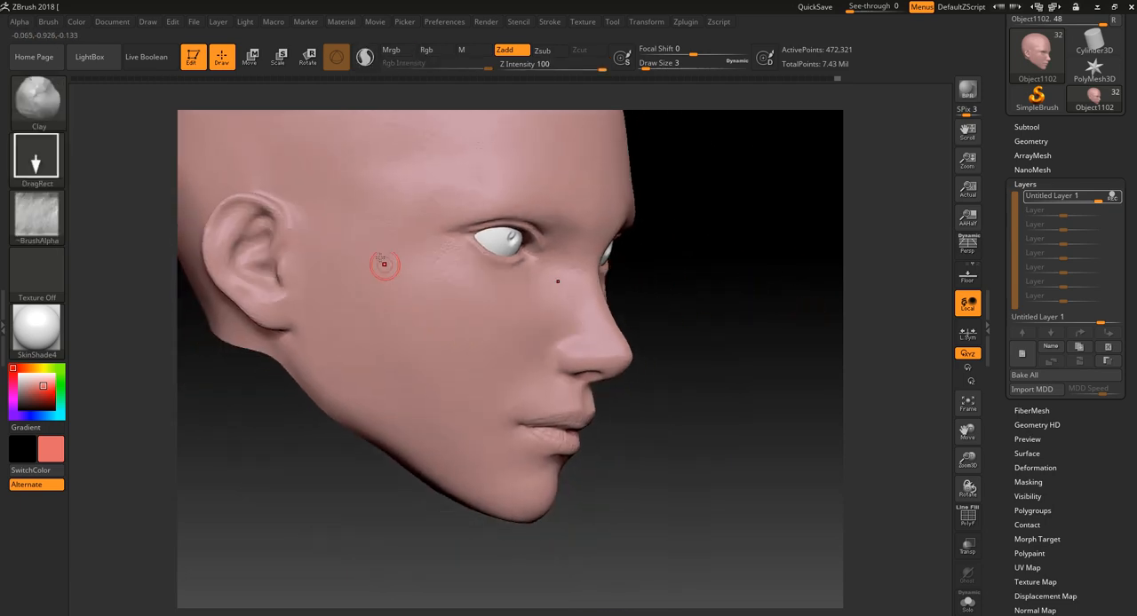
left_click_drag(443, 347, 434, 335)
key("ctrl+z")
- Test the skin texture stamp on the cheek with Focal Shift at -100 and at 100
left_click(688, 51)
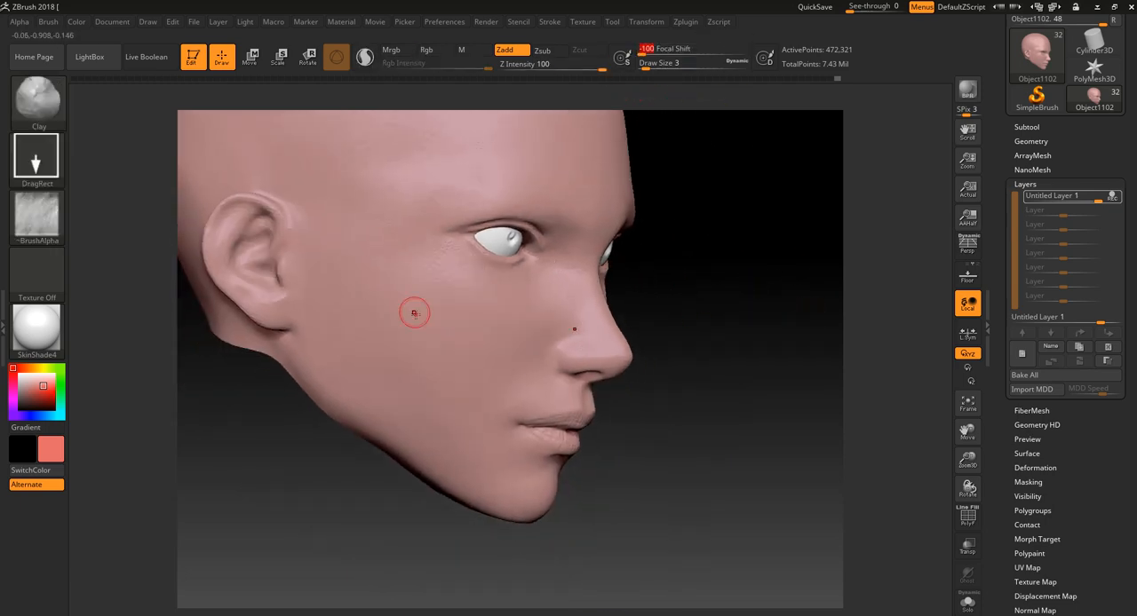
left_click_drag(414, 309, 446, 364)
key("ctrl+z")
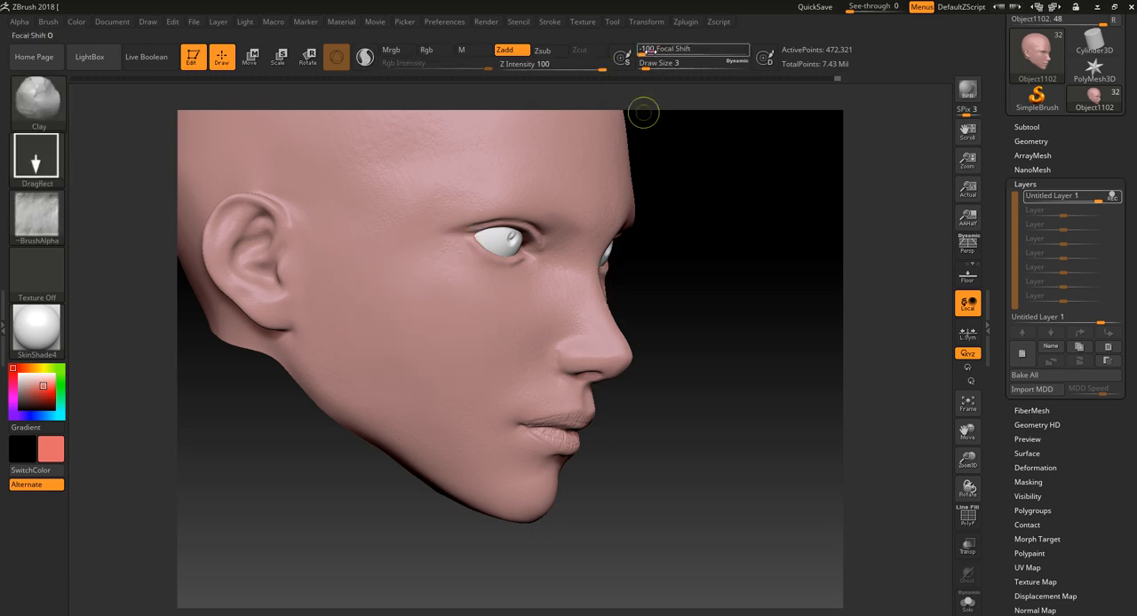
left_click_drag(651, 51, 745, 50)
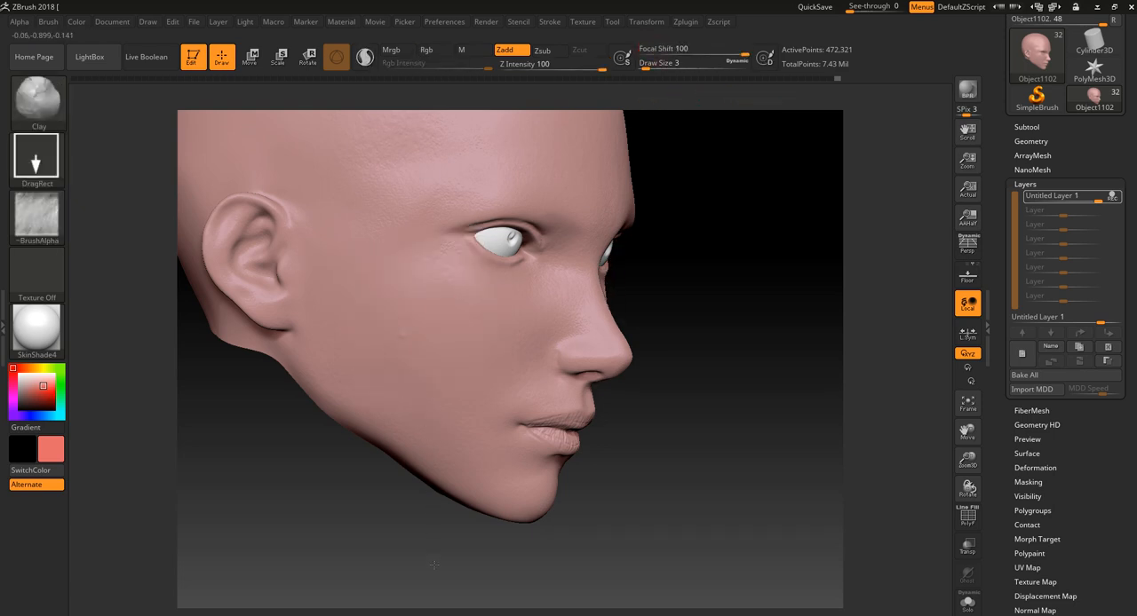
- Set the Focal Shift to 30, try a large skin texture stamp on the cheek, and undo it
left_click(710, 52)
left_click_drag(418, 329, 461, 497)
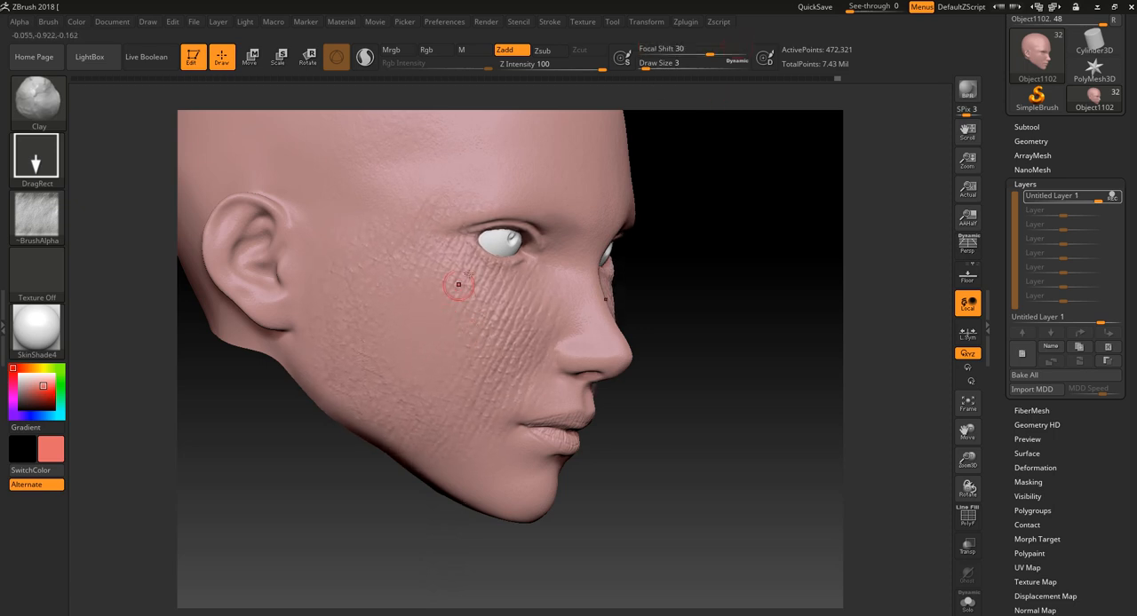
key("ctrl+z")
- Set the Focal Shift to -43, stamp the skin texture below the eye, inspect its edges, and undo the stamp
left_click_drag(695, 51, 670, 50)
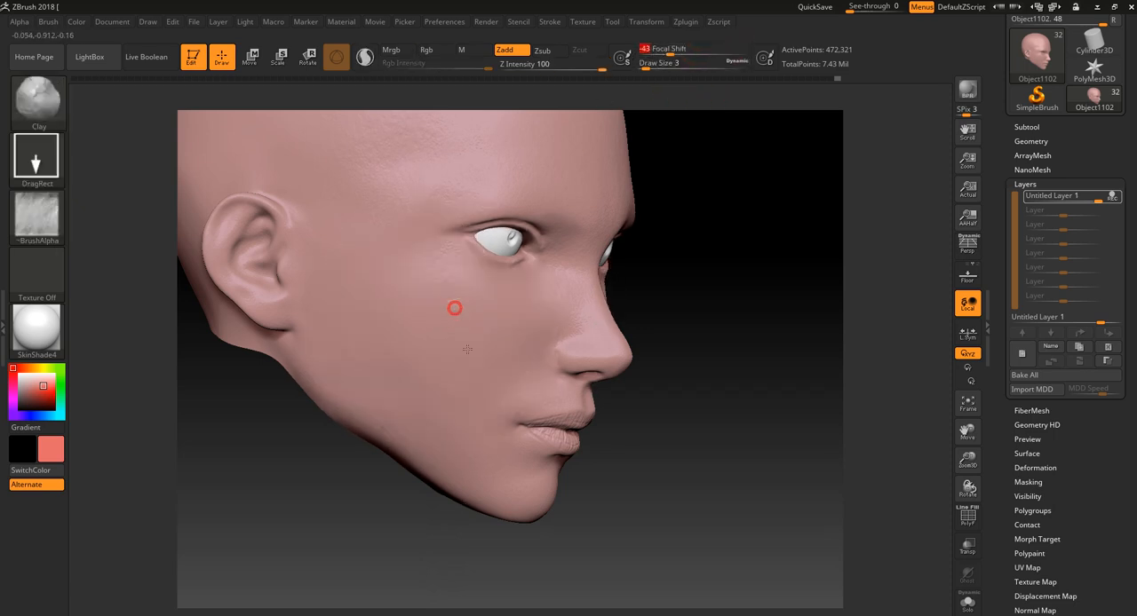
left_click_drag(454, 309, 503, 371)
left_click_drag(698, 214, 674, 204)
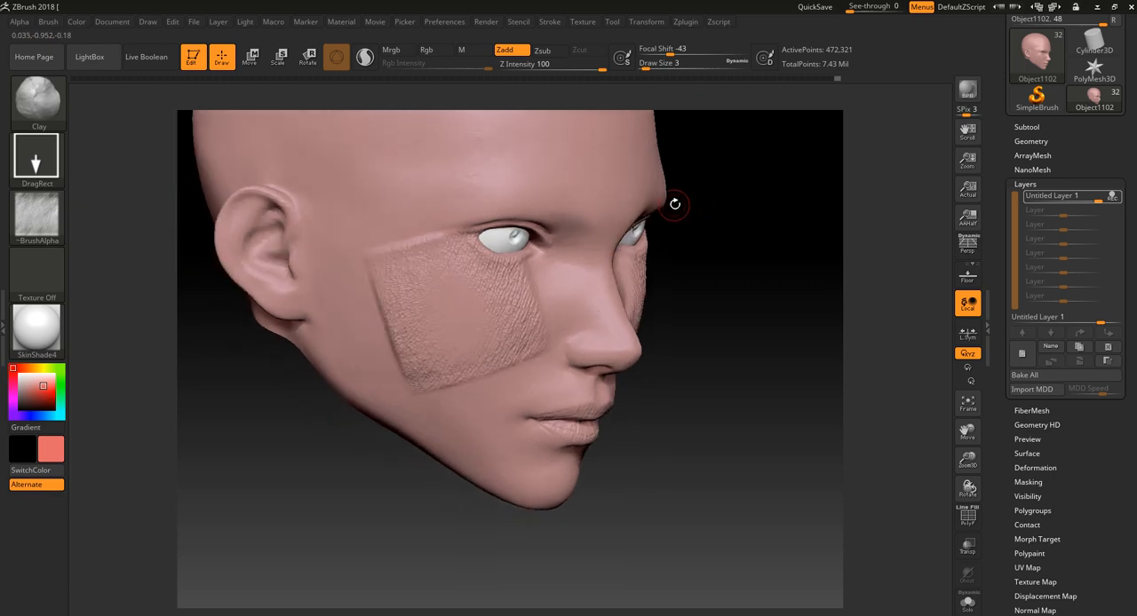
key("ctrl+z")
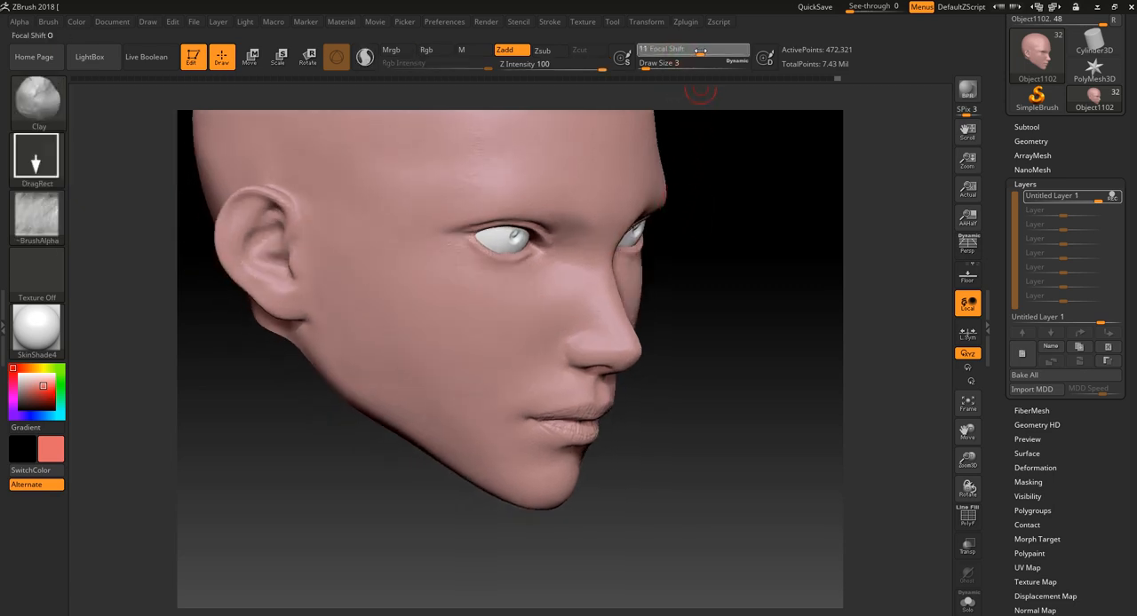
- Reset the Focal Shift to 0 and try the skin texture stamp on the cheek again
left_click_drag(696, 53, 689, 54)
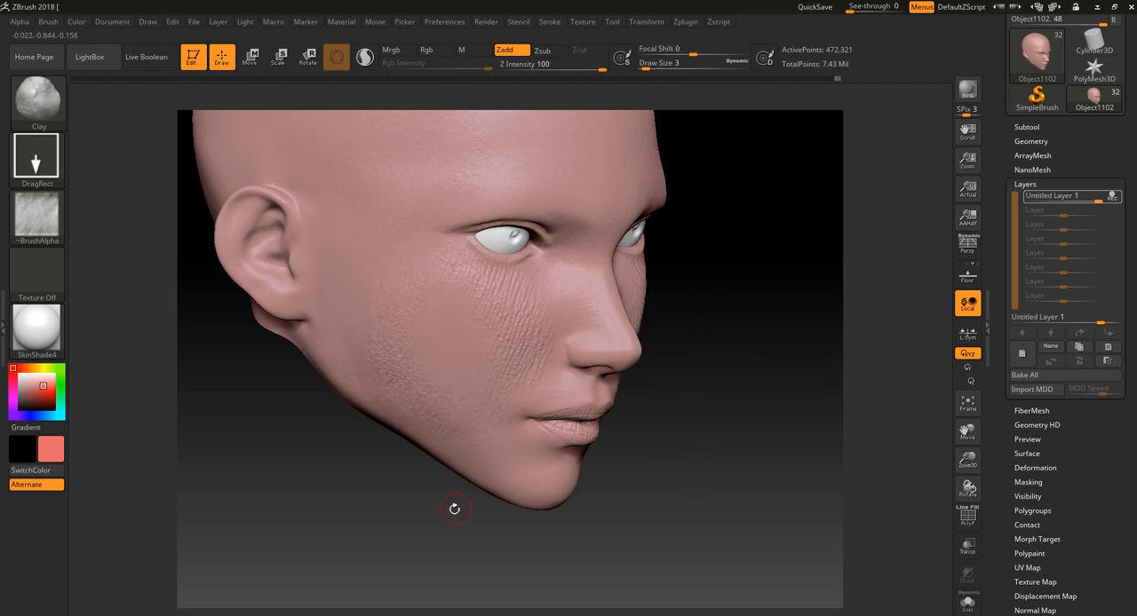
left_click_drag(453, 507, 419, 503)
left_click_drag(366, 462, 345, 495, "alt")
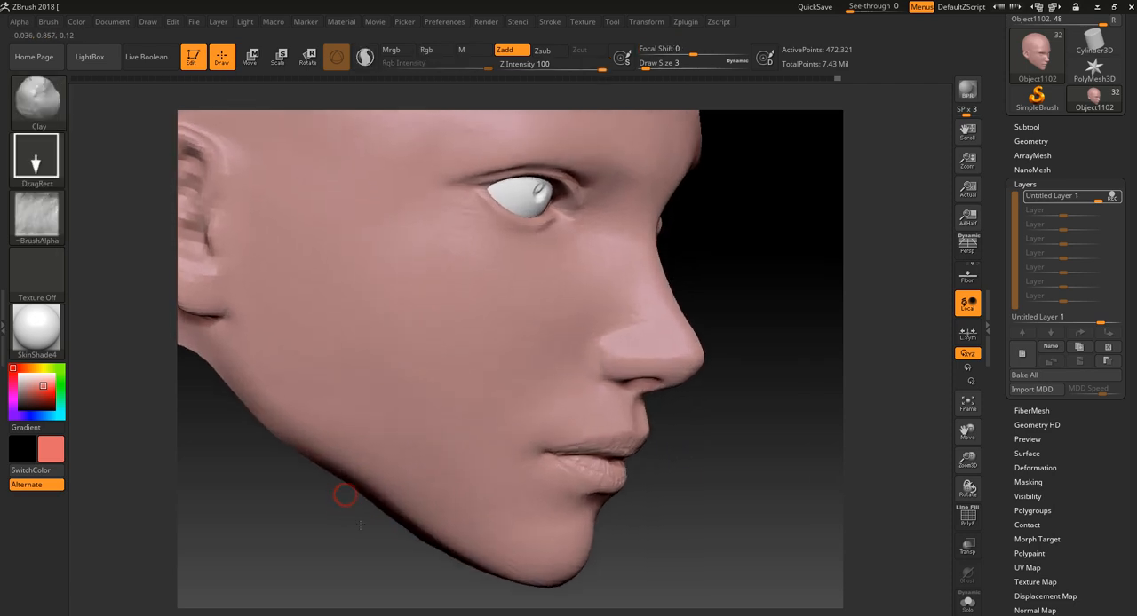
- Switch the stroke to Spray, and undo a trial stroke on the cheek
left_click(35, 163)
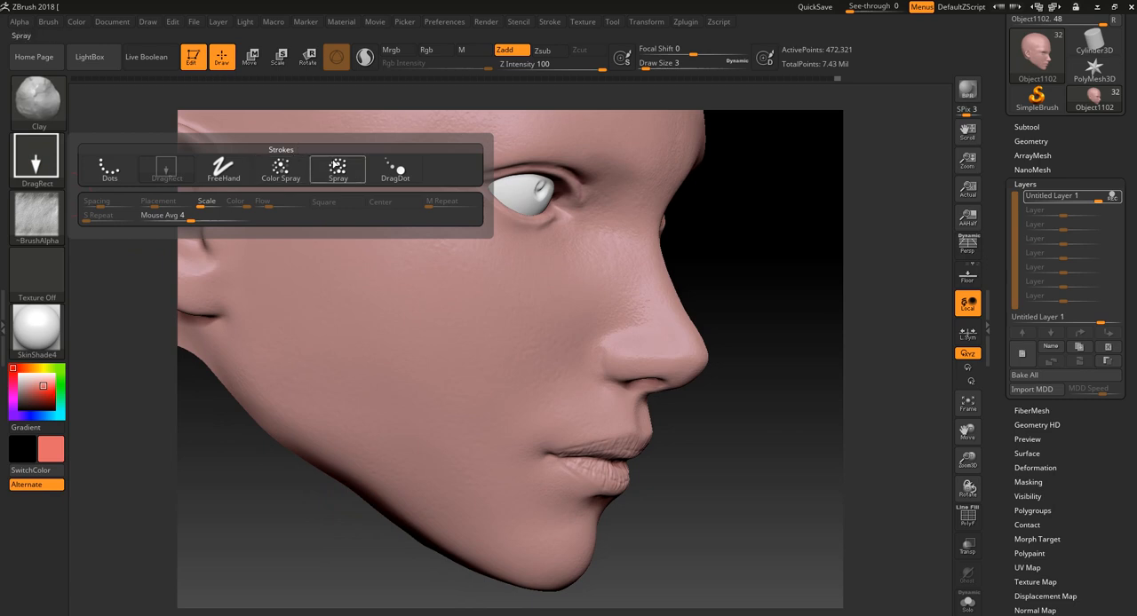
left_click(336, 165)
left_click_drag(441, 377, 440, 366)
key("ctrl+z")
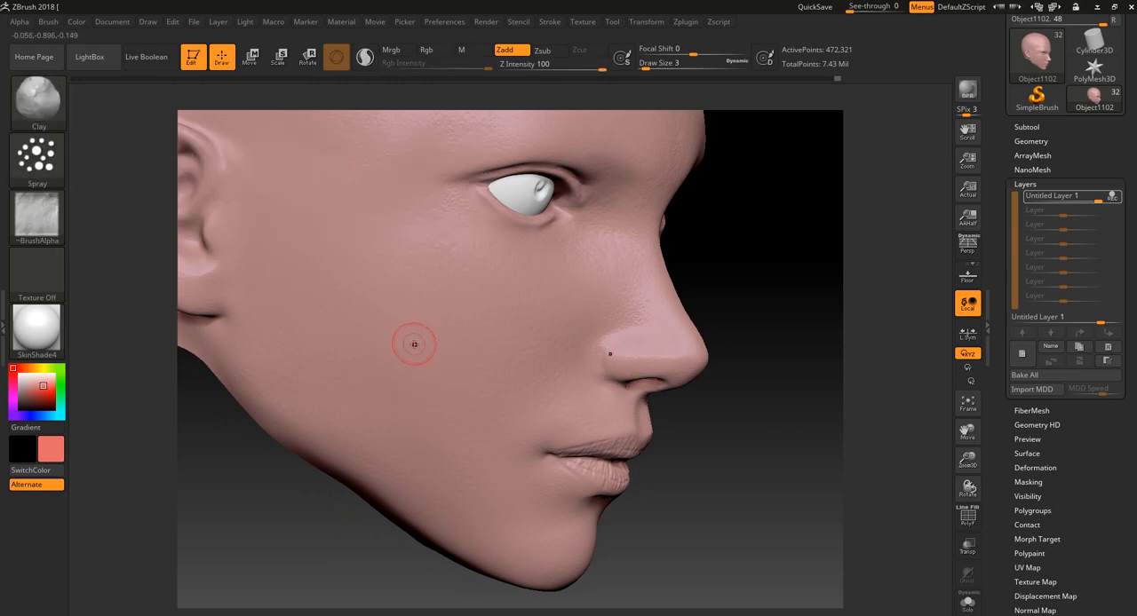
- Set the spray brush to Z Intensity 12 and Draw Size 30
left_click_drag(578, 64, 536, 77)
key("bracketright")
key("bracketright")
key("bracketright")
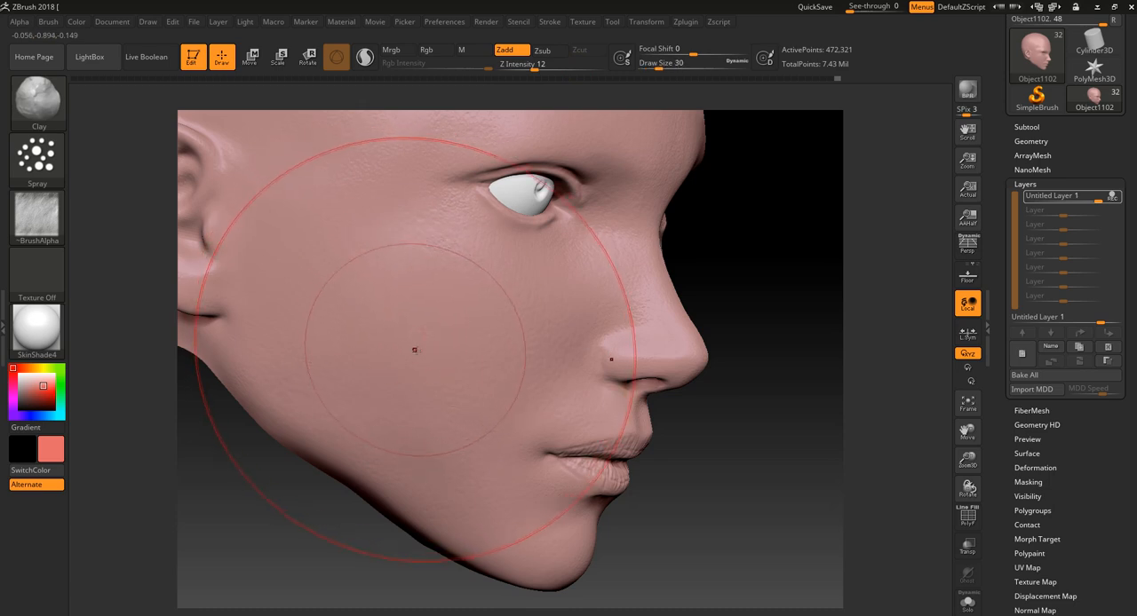
- Set the Z Intensity to 48 and try spraying the skin texture across the cheek
key("ctrl+z")
left_click_drag(718, 426, 718, 453, "alt")
left_click_drag(535, 66, 569, 66)
left_click_drag(452, 338, 431, 338)
left_click_drag(718, 512, 668, 475)
left_click_drag(882, 410, 854, 306, "alt")
left_click_drag(782, 323, 799, 391)
left_click_drag(759, 366, 744, 396, "alt")
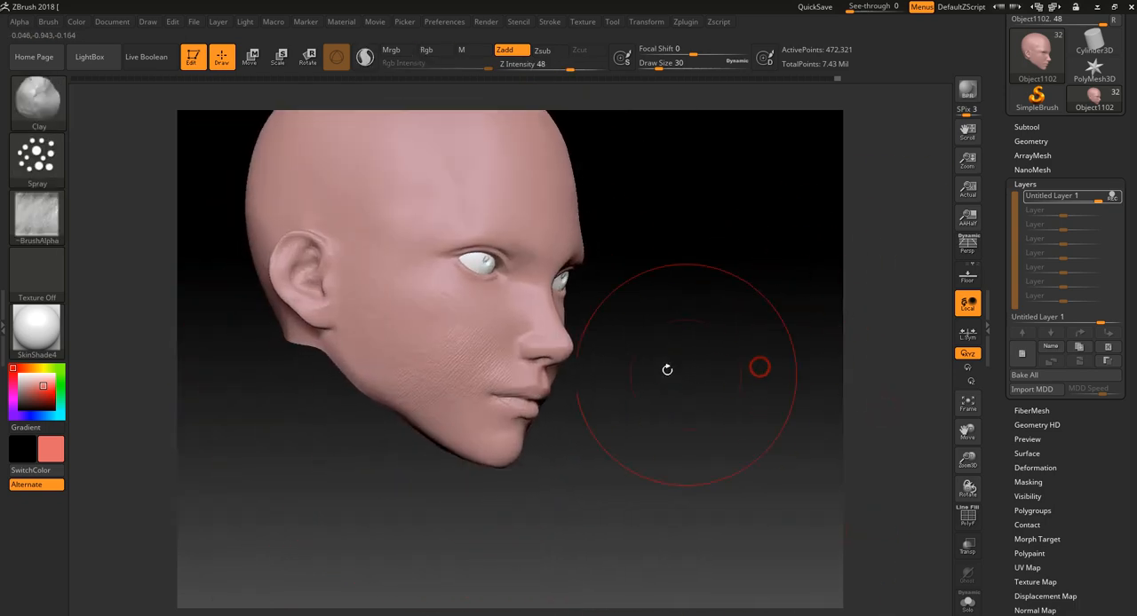
- Try spraying the skin texture over the forehead and side of the face, and undo the strokes
mouse_move(411, 198)
left_mouse_down()
mouse_move(399, 272)
mouse_move(432, 358)
mouse_move(421, 376)
mouse_move(365, 274)
mouse_move(436, 178)
mouse_move(552, 193)
left_mouse_up()
key("ctrl+z")
left_click_drag(669, 262, 689, 329, "alt")
left_click_drag(701, 281, 705, 287)
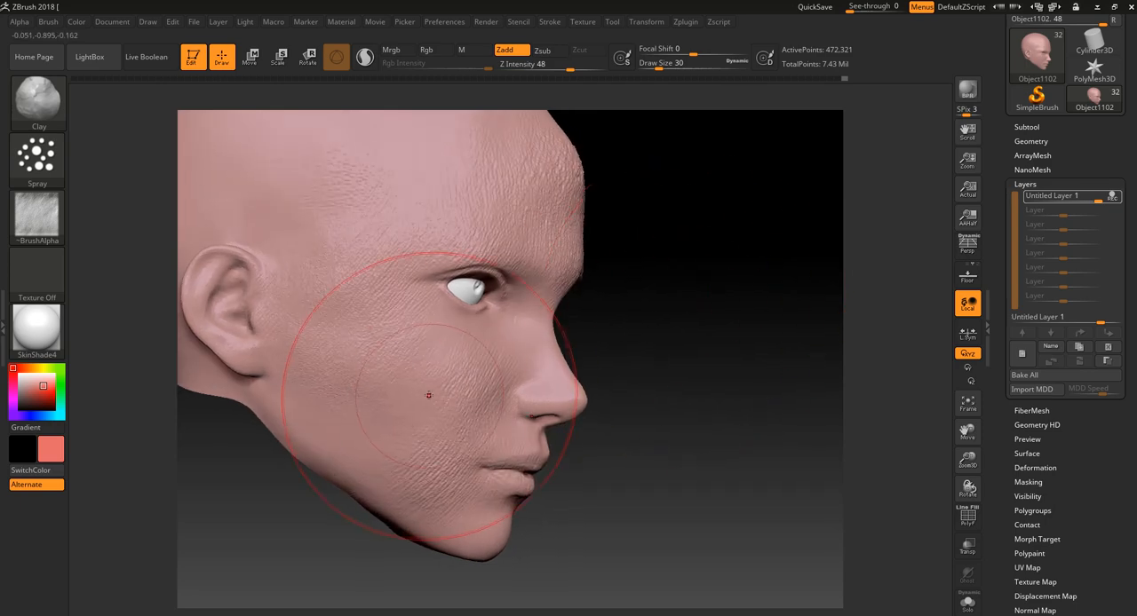
key("ctrl+z")
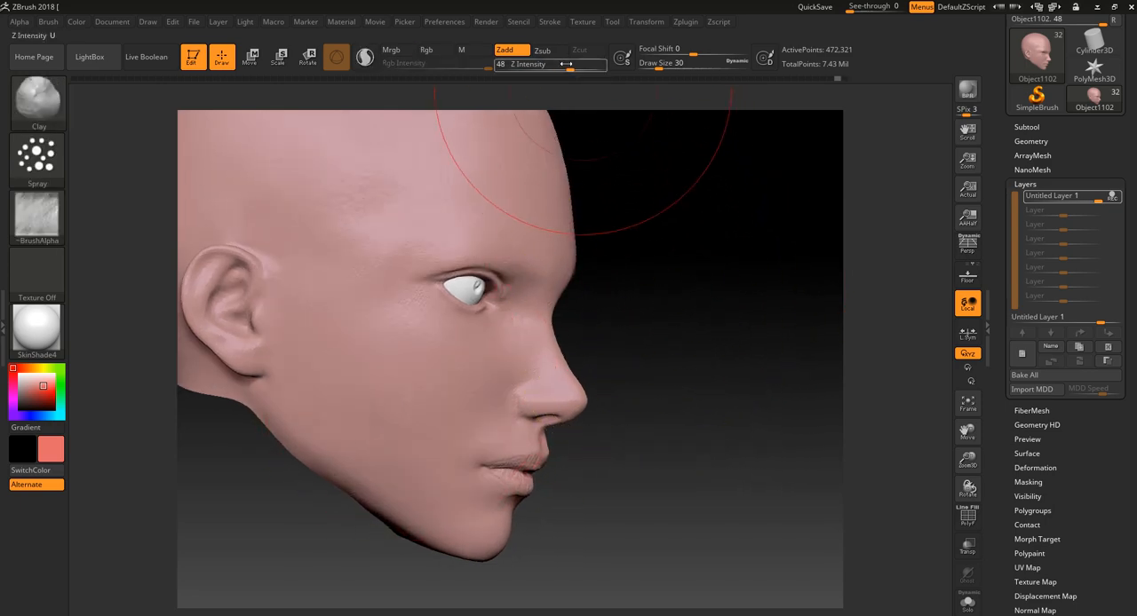
- Set the Z Intensity to 6, and undo trial spray strokes on the forehead and face
left_click_drag(534, 64, 523, 64)
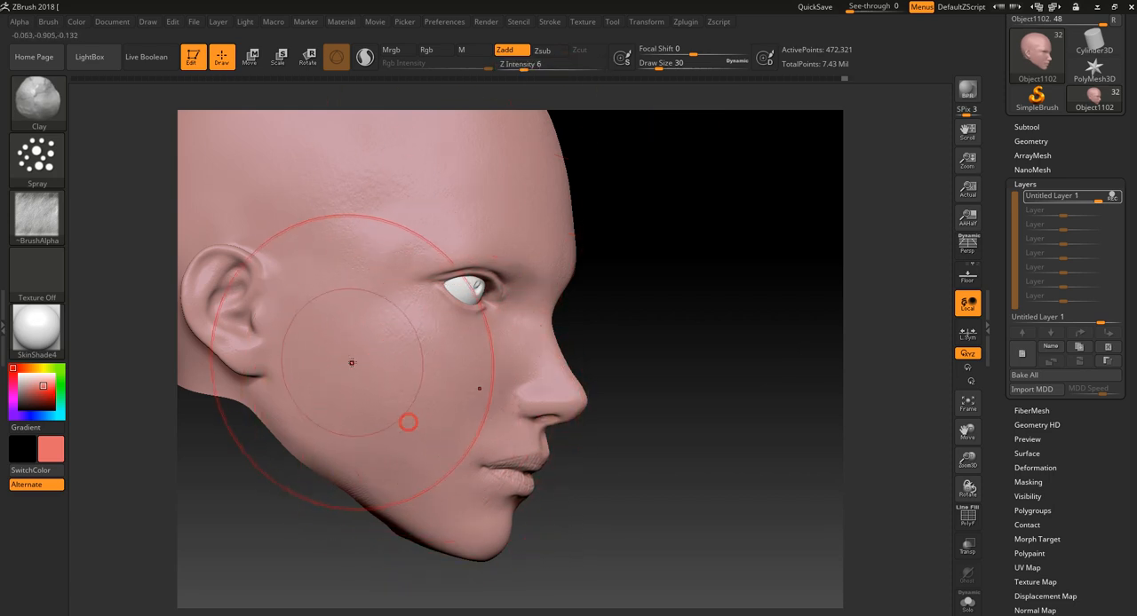
left_click_drag(632, 249, 576, 315)
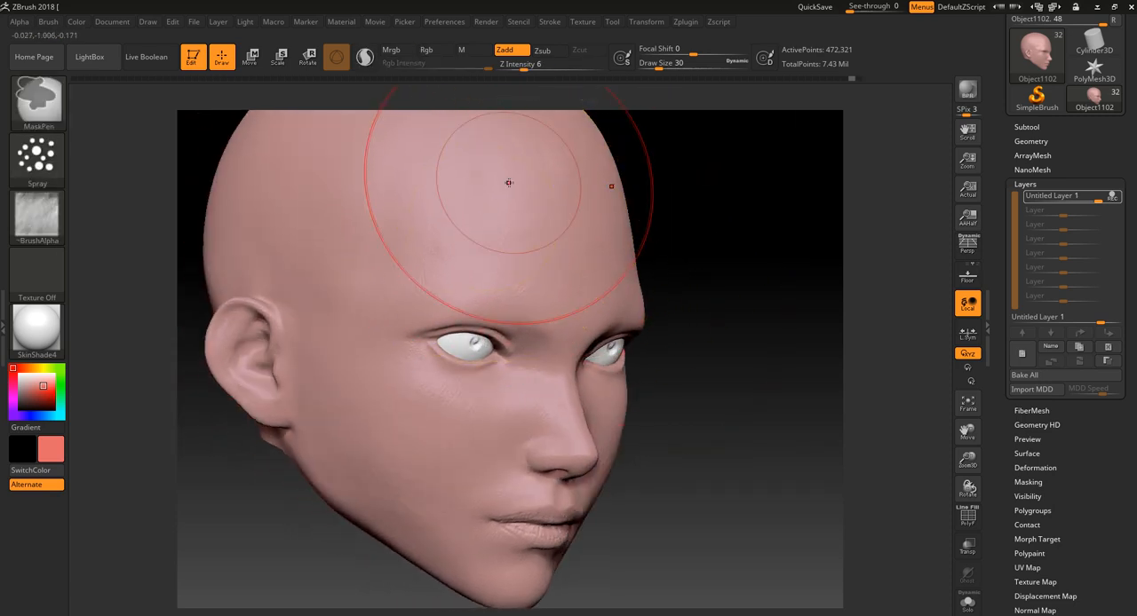
mouse_move(505, 173)
left_mouse_down()
mouse_move(521, 224)
mouse_move(578, 291)
left_mouse_up()
key("ctrl+z")
mouse_move(679, 233)
left_mouse_down()
mouse_move(693, 236)
mouse_move(662, 236)
left_mouse_up()
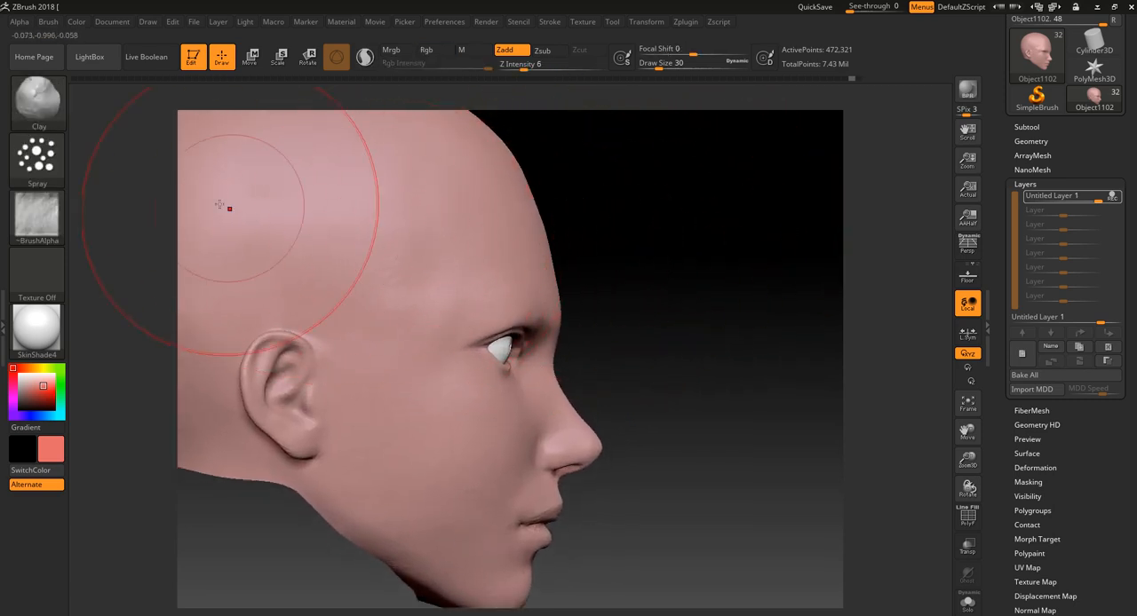
- Spray the skin texture lightly over the temple and cheek at Z Intensity 4
left_click_drag(523, 69, 519, 69)
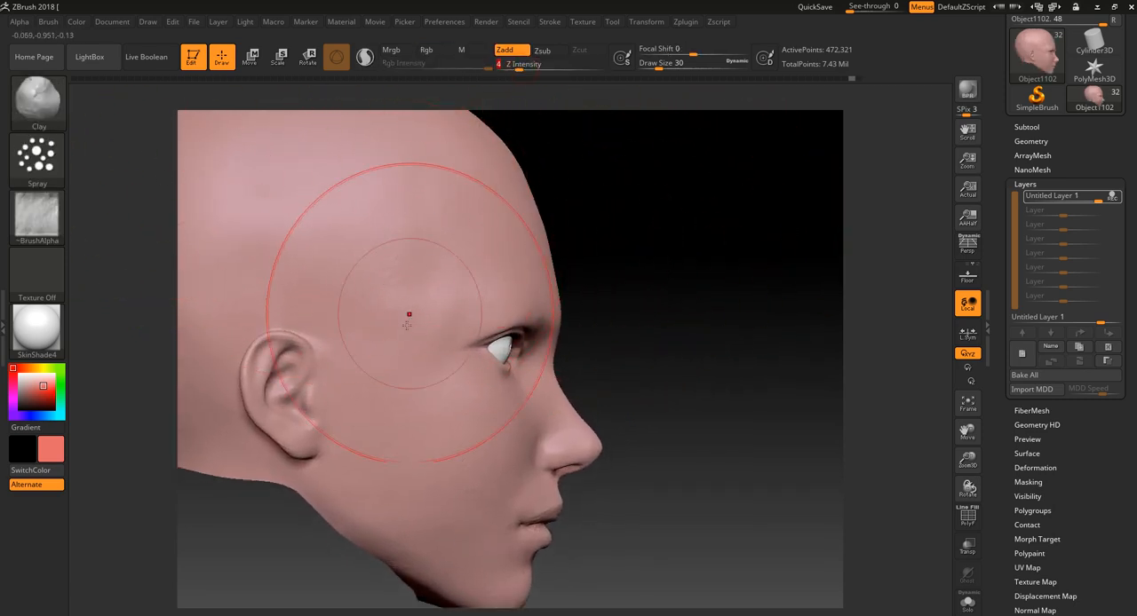
mouse_move(408, 319)
left_mouse_down()
mouse_move(385, 399)
mouse_move(431, 318)
left_mouse_up()
key("bracketleft")
key("bracketleft")
key("bracketleft")
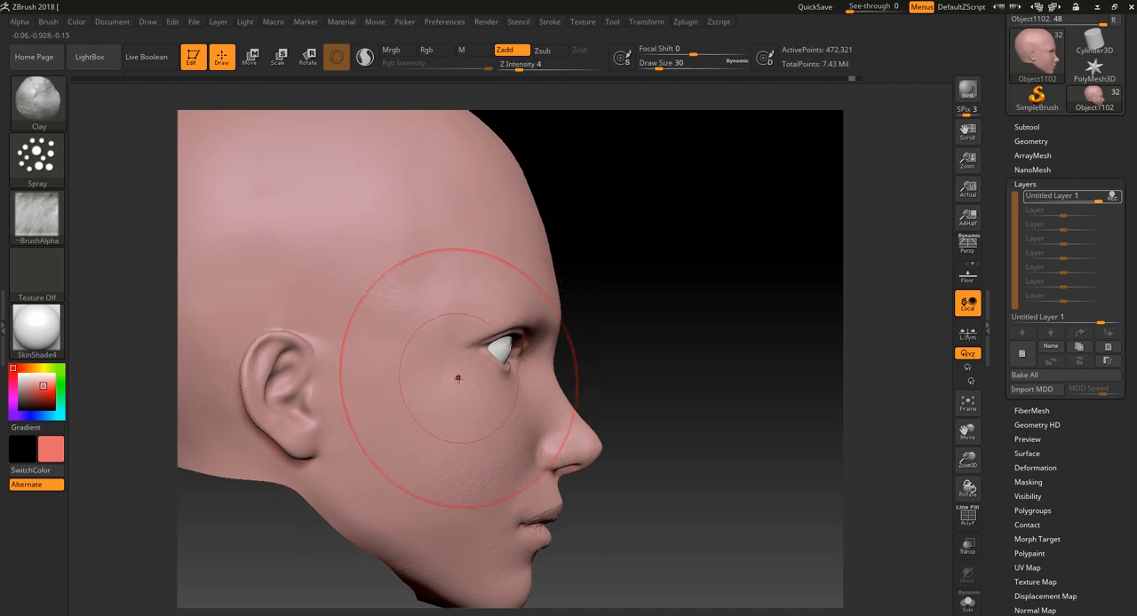
- Switch the stroke to DragDot with Z Intensity 100 and Draw Size 54, and undo a trial stamp on the temple
left_click(36, 165)
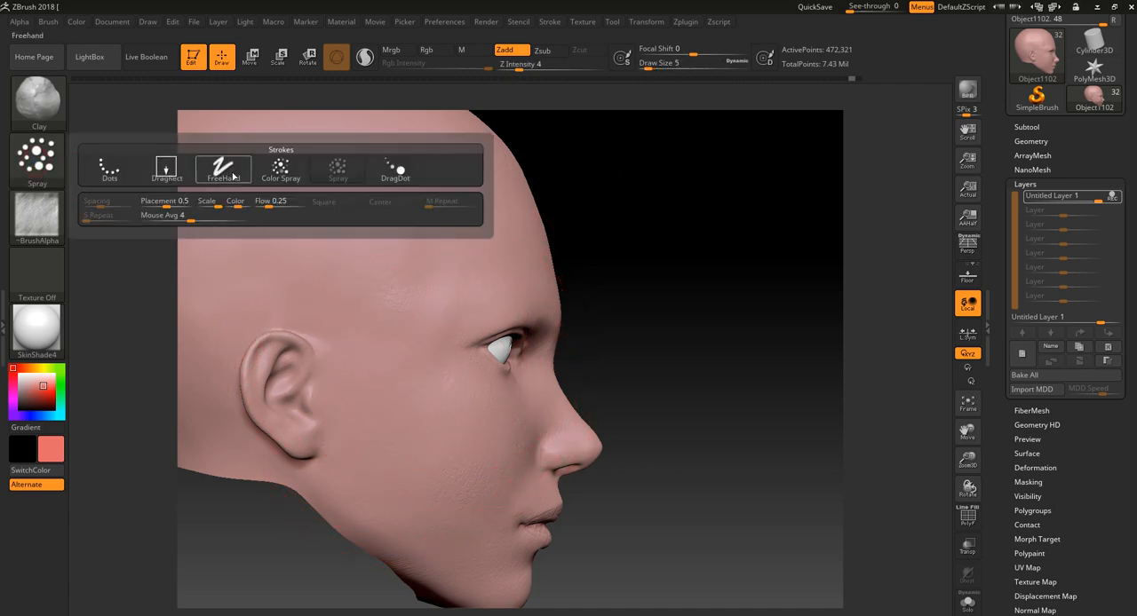
left_click(388, 171)
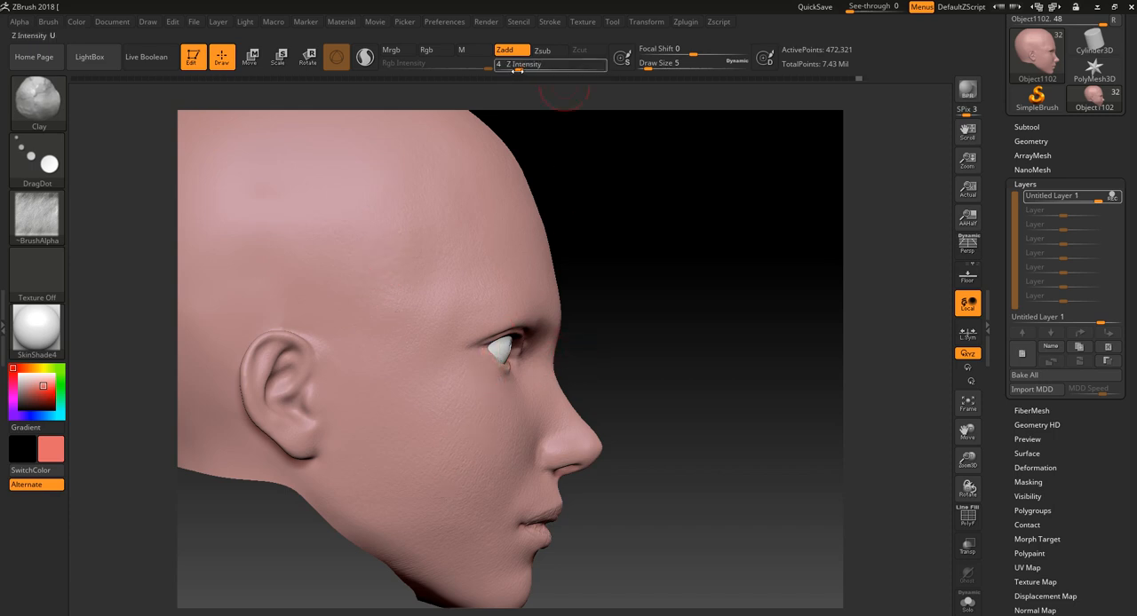
key("bracketright")
key("bracketright")
key("bracketright")
key("bracketright")
key("bracketright")
key("bracketright")
key("bracketright")
key("bracketright")
key("bracketright")
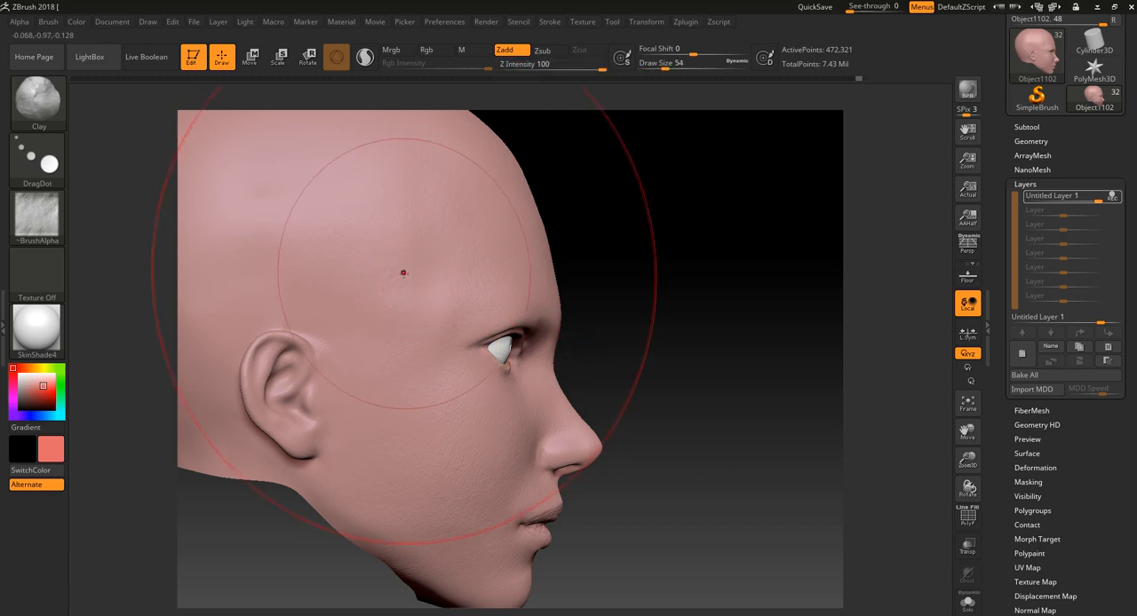
left_click(409, 285)
key("ctrl+z")
- Set the Draw Size to 22, try DragDot stamps around the temple and cheek, and undo the last one
left_click_drag(627, 287, 453, 295)
key("bracketleft")
key("bracketleft")
key("bracketleft")
mouse_move(430, 243)
left_mouse_down()
mouse_move(459, 255)
mouse_move(576, 227)
mouse_move(471, 267)
mouse_move(489, 351)
mouse_move(453, 467)
mouse_move(510, 461)
left_mouse_up()
left_click_drag(698, 323, 715, 306)
left_click_drag(448, 311, 456, 340)
key("ctrl+z")
- Set the Focal Shift to -25, stamp the skin texture above the temple, and undo the stamp
left_click_drag(665, 51, 679, 51)
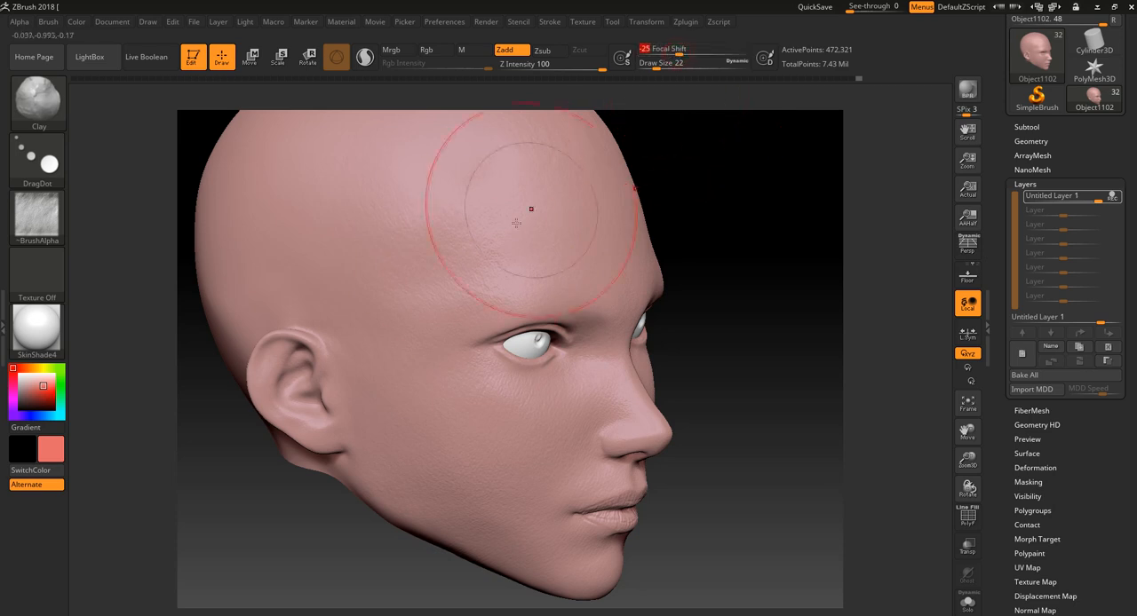
left_click_drag(463, 258, 471, 271)
key("ctrl+z")
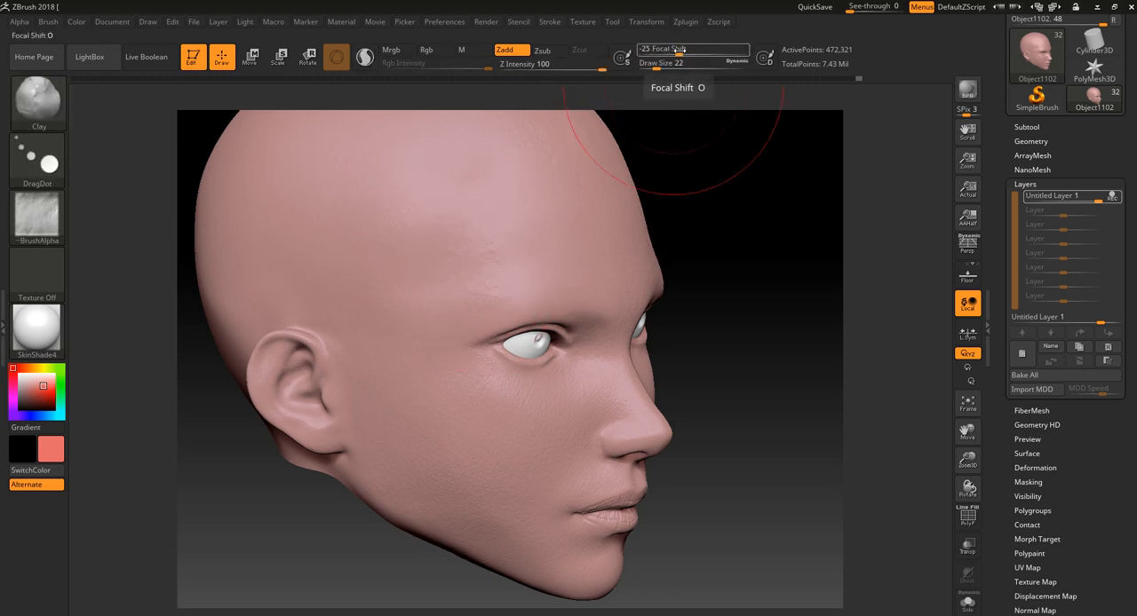
- Select Alpha 01 and make a brush texture from it
left_click(44, 258)
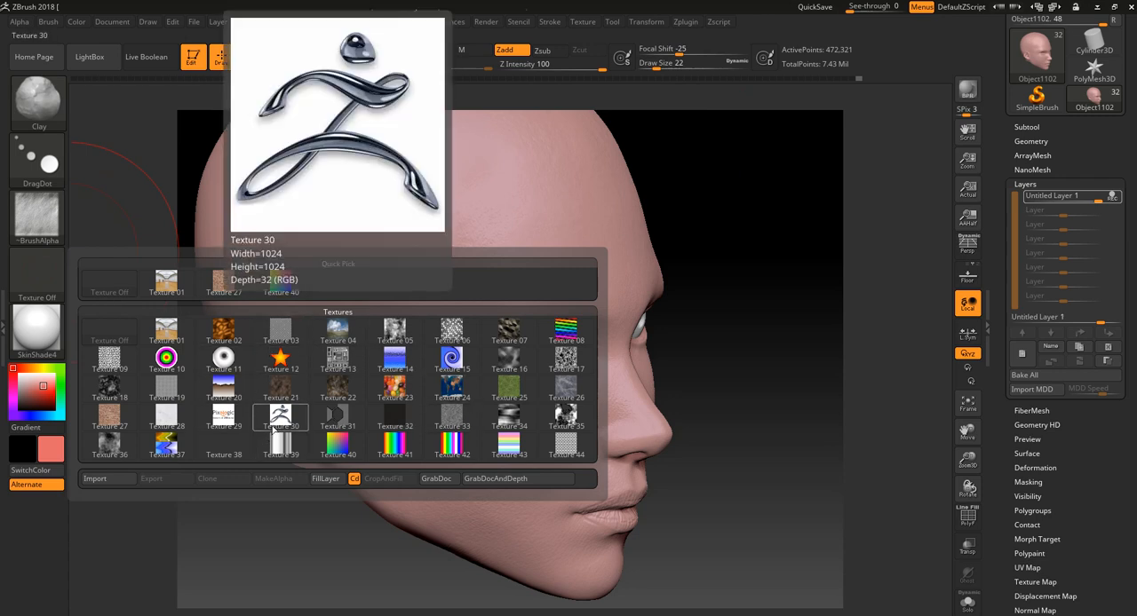
left_click(40, 216)
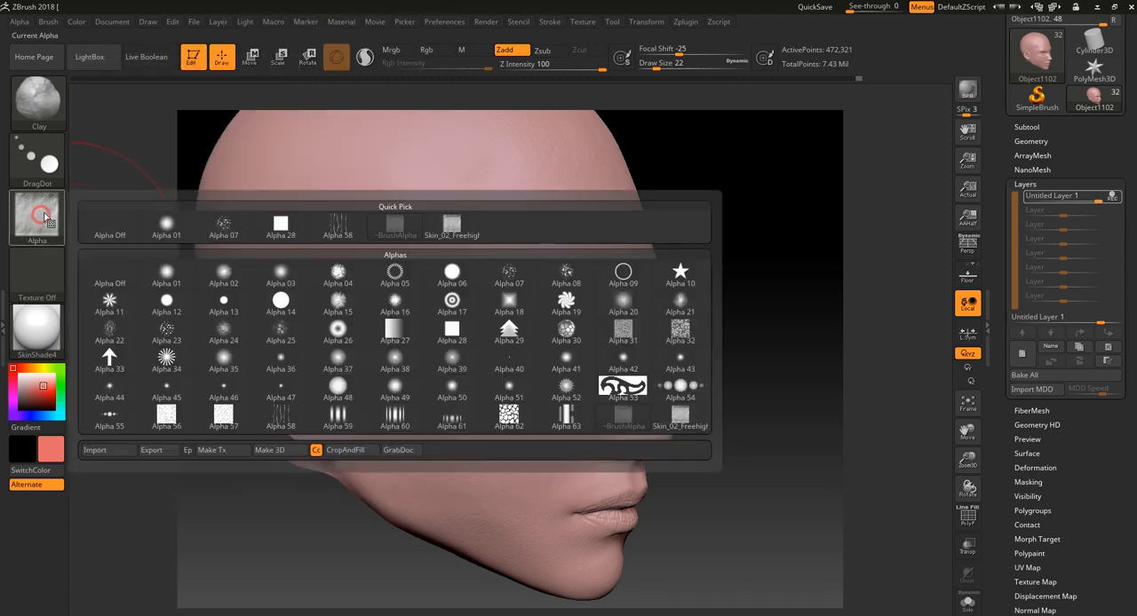
left_click(164, 231)
left_click(29, 218)
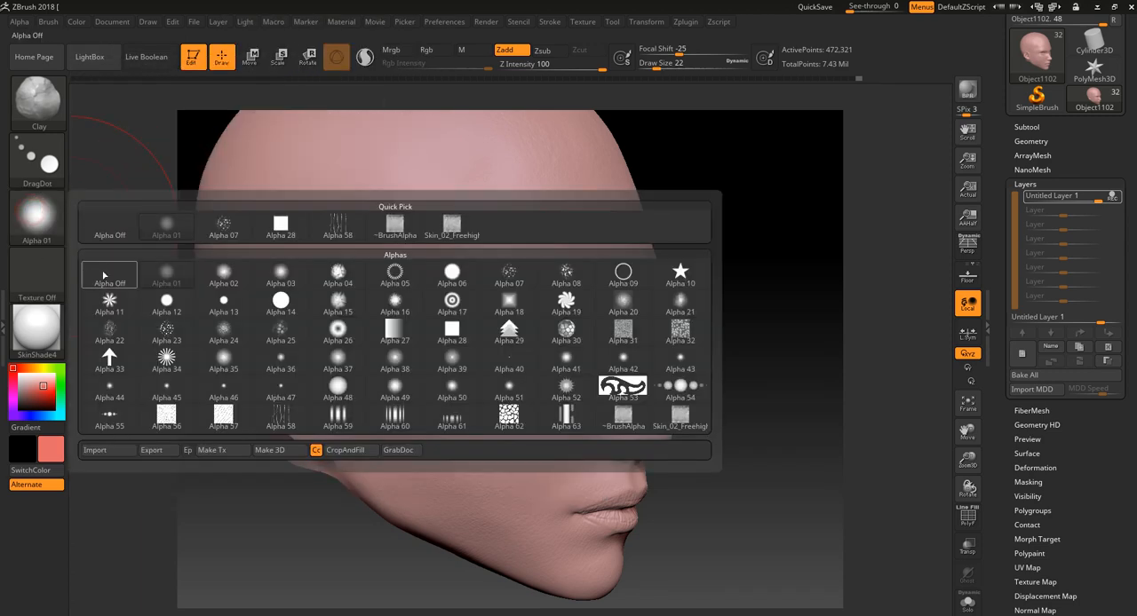
left_click(229, 450)
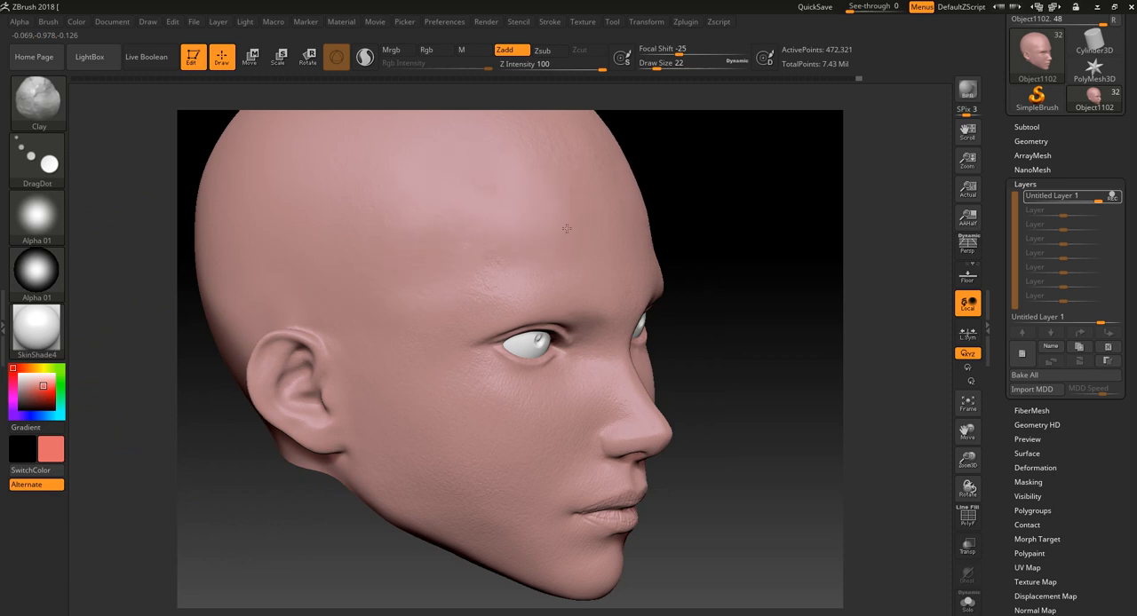
- Switch the brush alpha back to the imported Skin_02 skin alpha
left_click(36, 215)
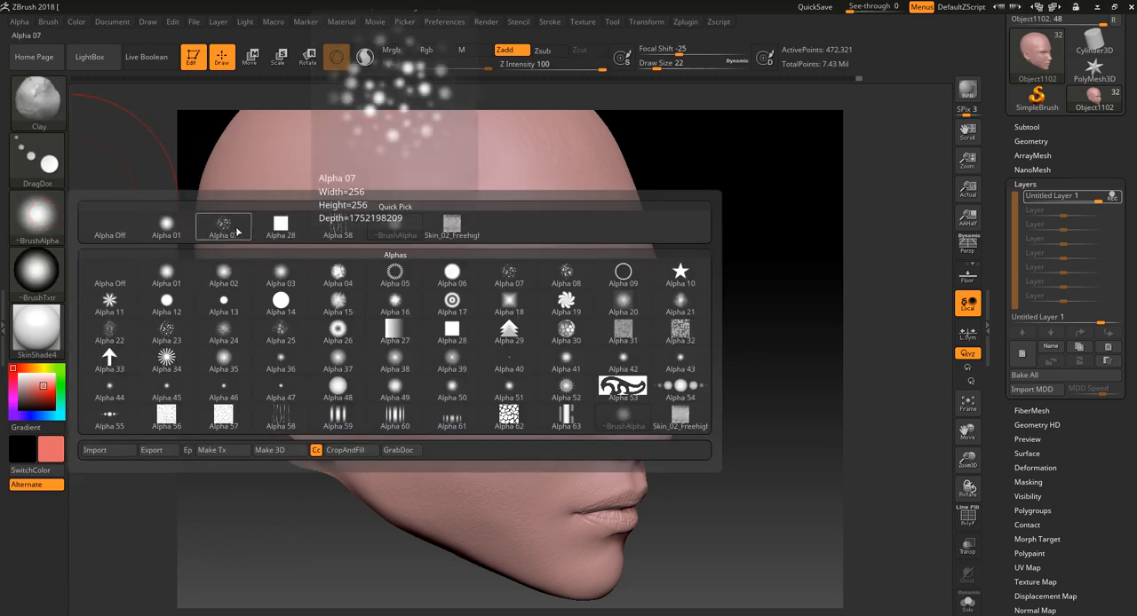
left_click(44, 220)
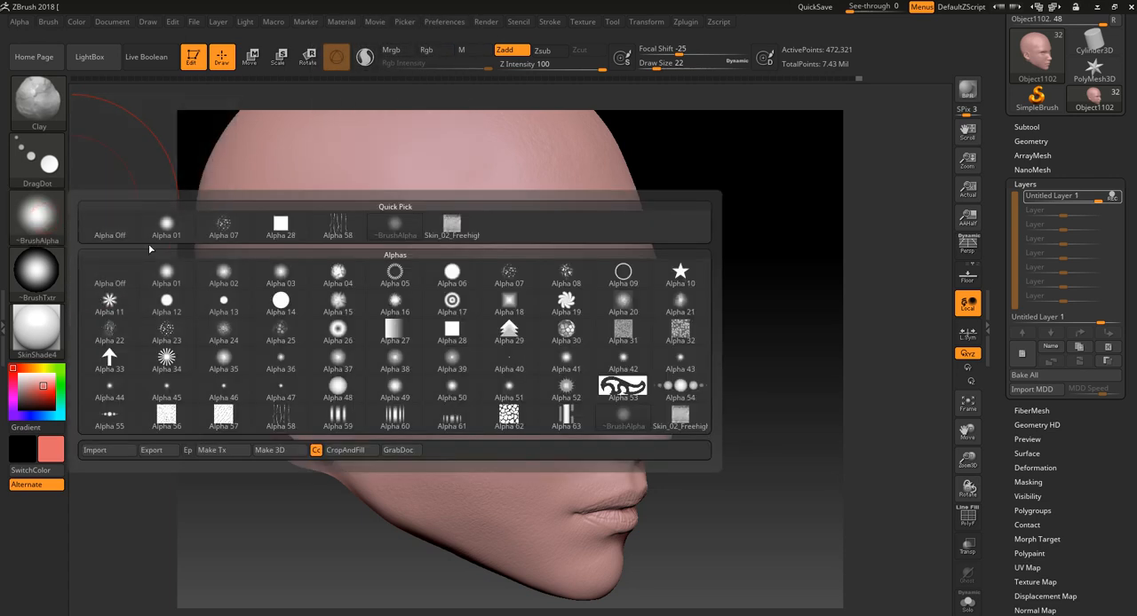
left_click(680, 417)
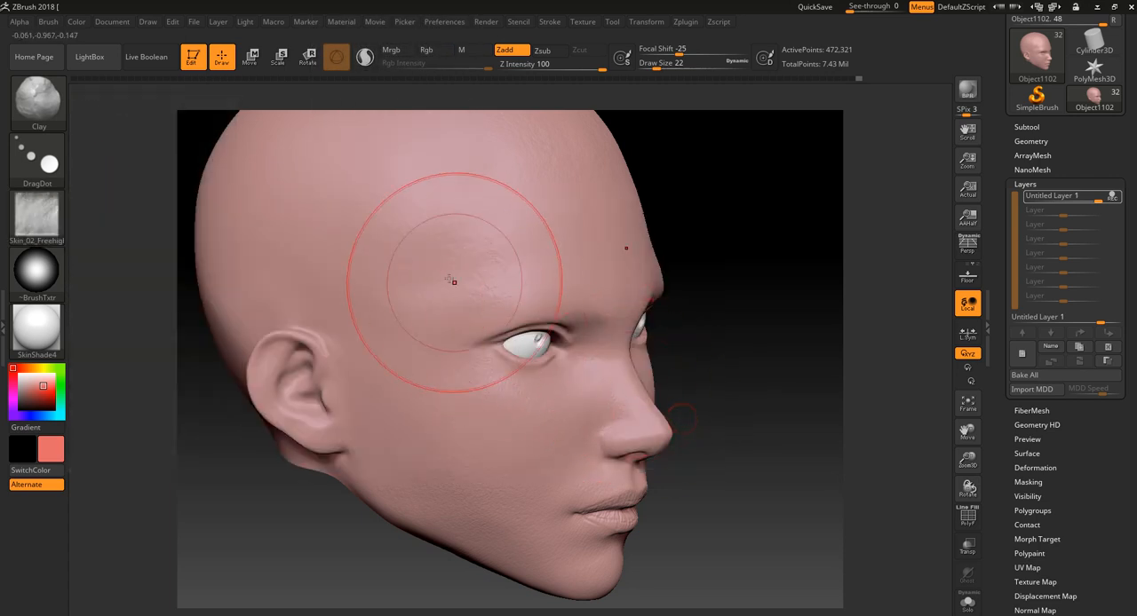
- Test the skin stamp above the temple with the soft round texture active, and undo each stamp
left_click_drag(423, 227, 430, 241)
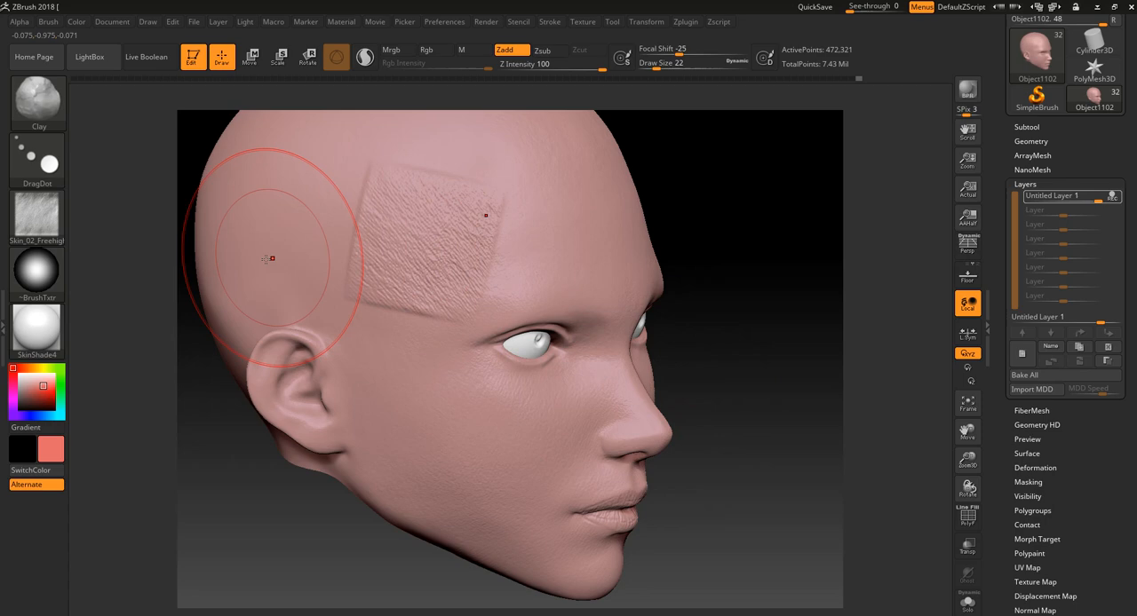
key("ctrl+z")
left_click(40, 272)
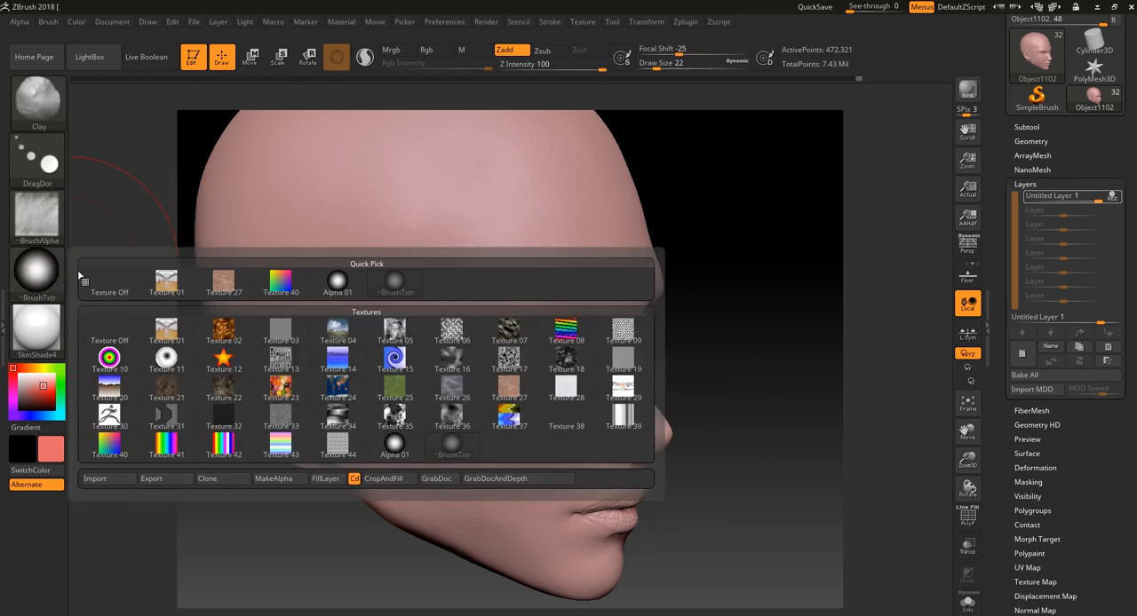
left_click_drag(384, 197, 392, 233)
key("ctrl+z")
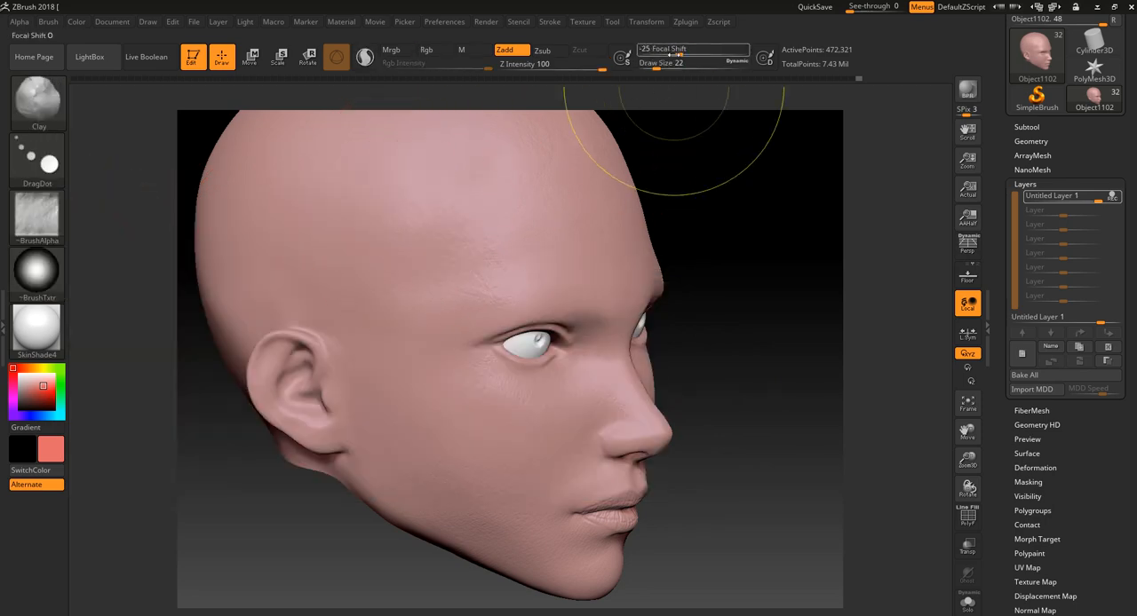
- Set the Focal Shift to -2, test the stamp on the forehead, and undo it
left_click_drag(675, 50, 690, 51)
left_click_drag(457, 187, 465, 196)
key("ctrl+z")
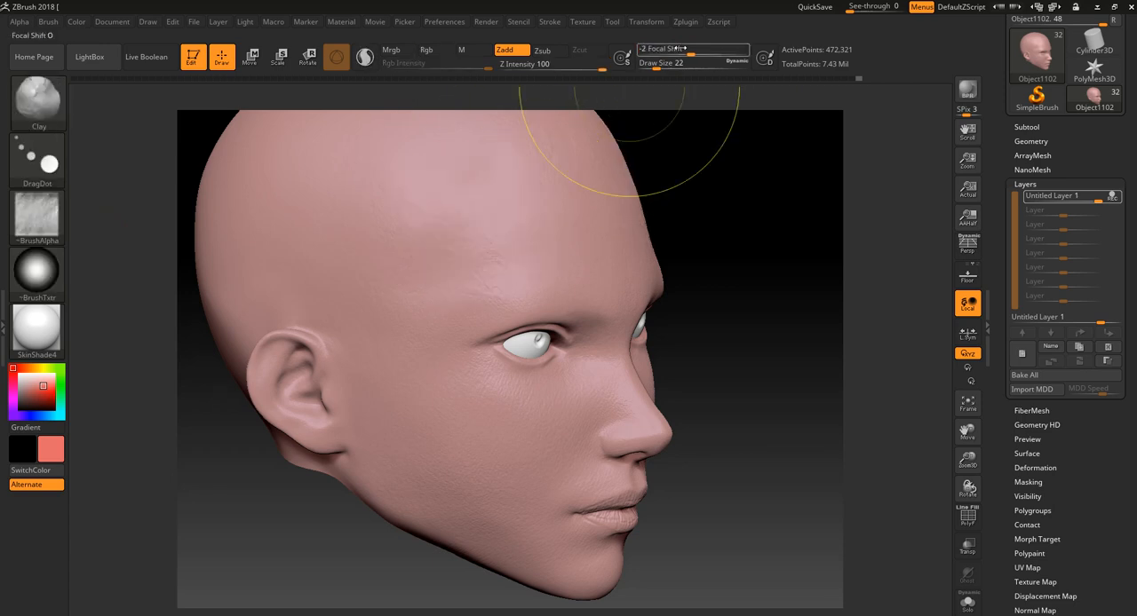
- Set the Focal Shift to 15, turn the brush texture off, and undo the trial stamp on the side of the forehead
left_click_drag(690, 50, 702, 50)
left_click_drag(486, 200, 428, 228)
left_click(51, 278)
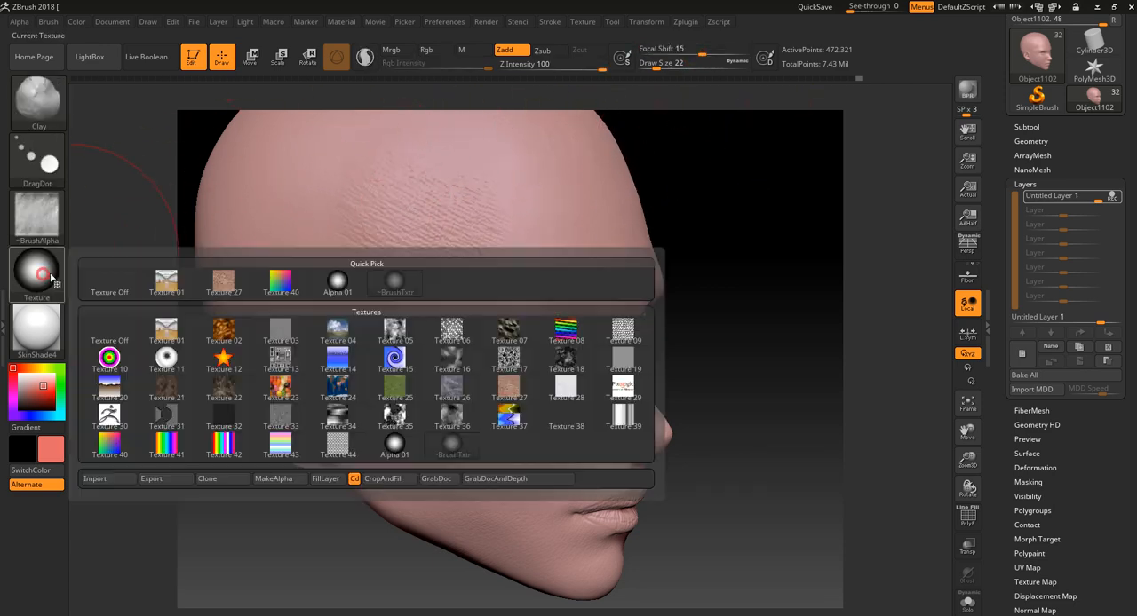
left_click(108, 287)
key("ctrl+z")
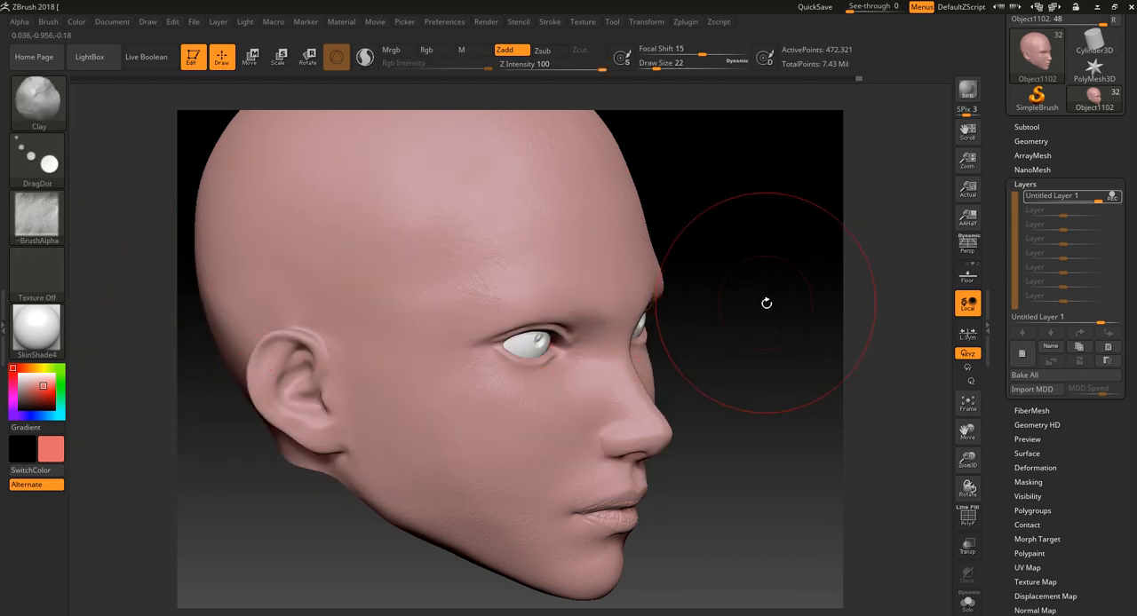
- Switch the stroke to FreeHand, and undo the trial strokes across the temple and cheek
left_click_drag(766, 305, 743, 307, "alt")
left_click(40, 162)
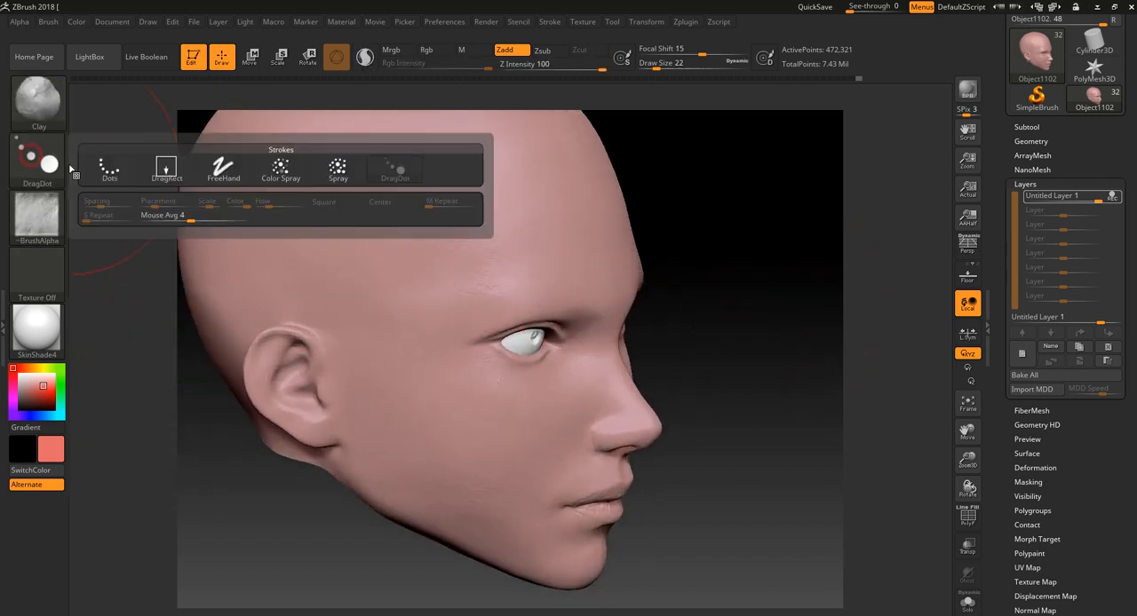
left_click(247, 169)
mouse_move(364, 223)
left_mouse_down()
mouse_move(359, 301)
mouse_move(471, 355)
left_mouse_up()
key("ctrl+z")
left_click_drag(675, 210, 676, 266, "alt")
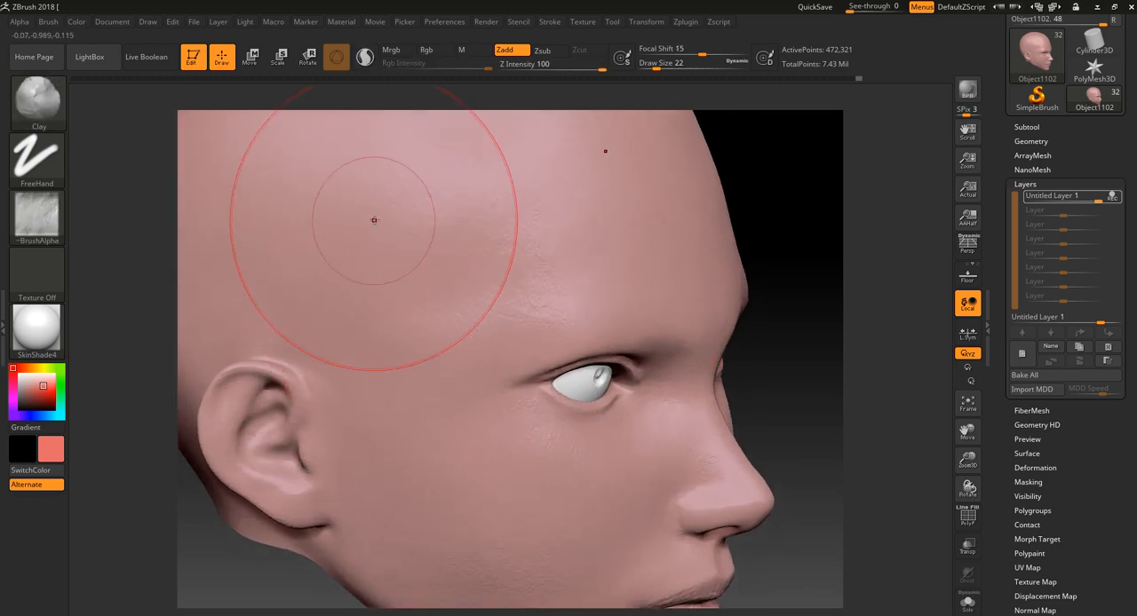
left_click_drag(376, 221, 435, 450)
key("ctrl+z")
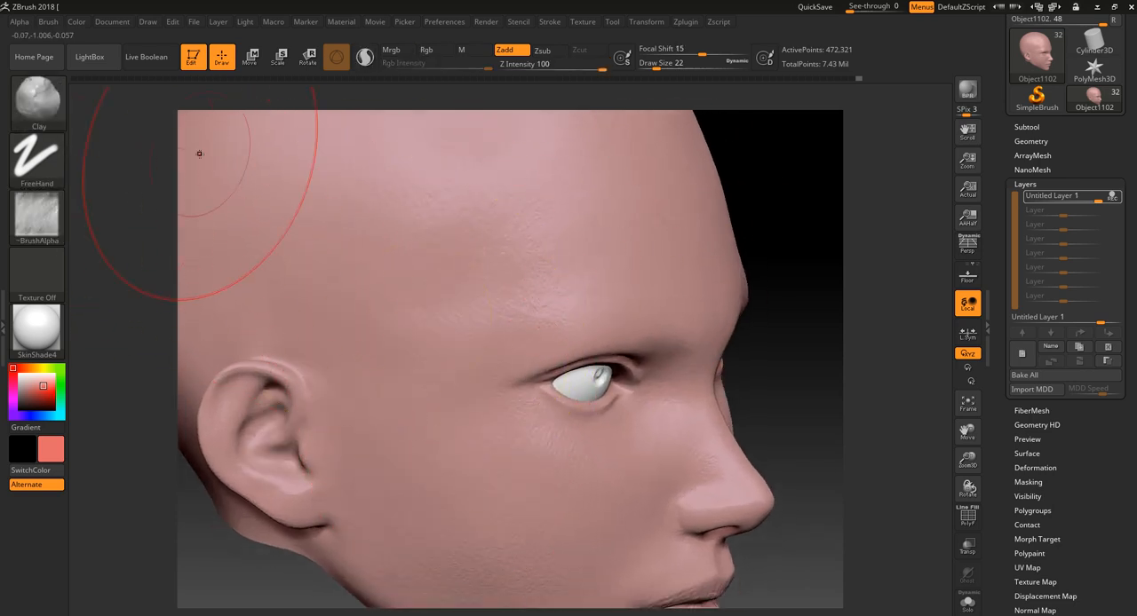
- Set the Z Intensity to 2 and switch the stroke to Dots, undoing the trial strokes on the temple
left_click(552, 65)
type("2")
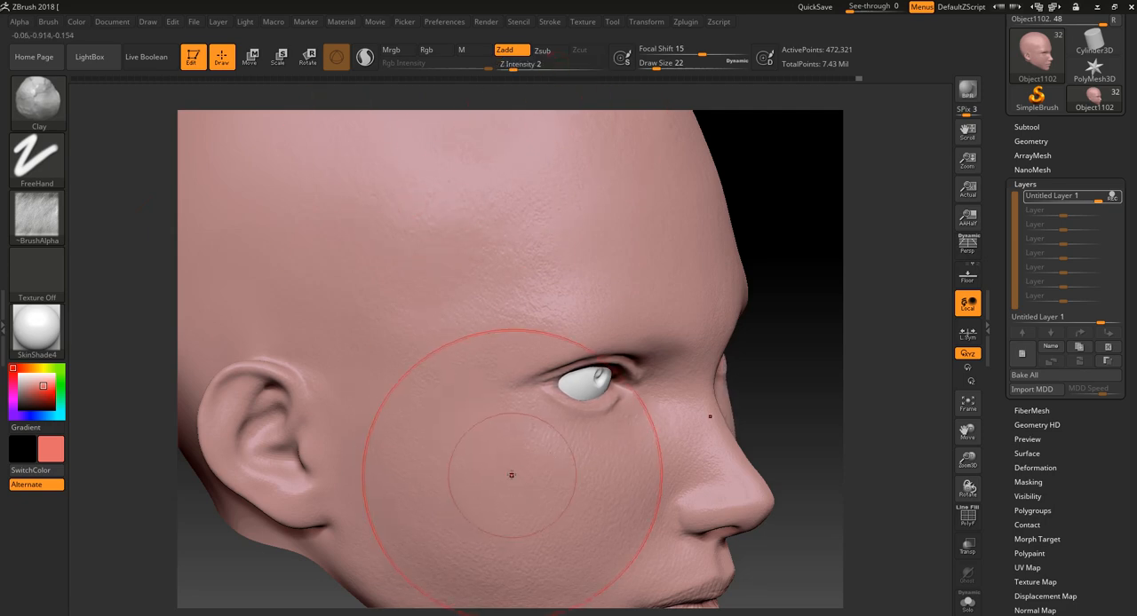
left_click(42, 158)
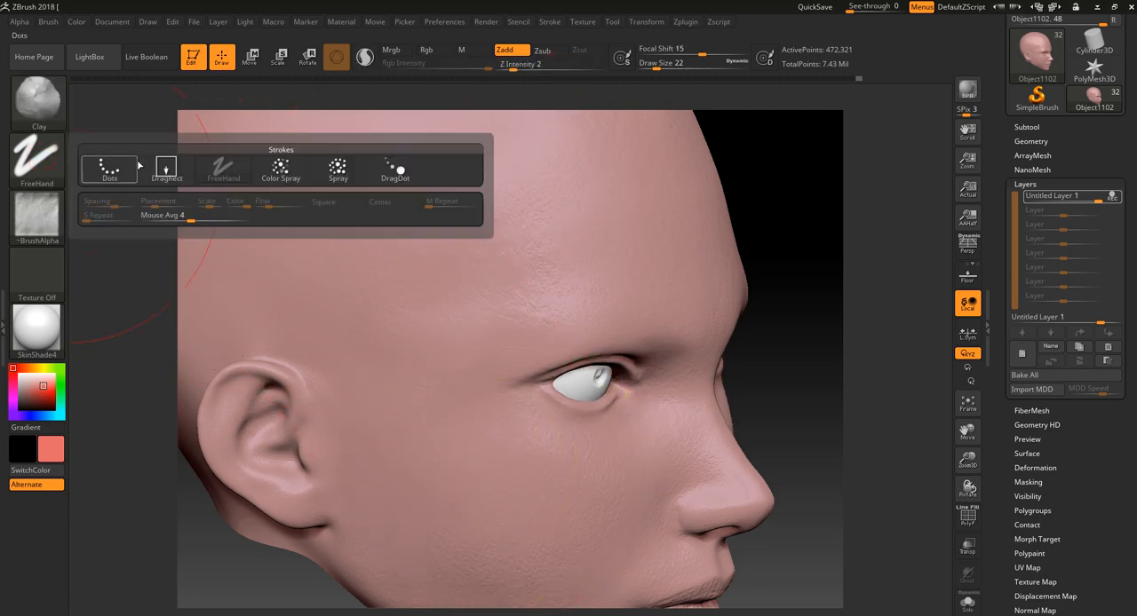
left_click(122, 169)
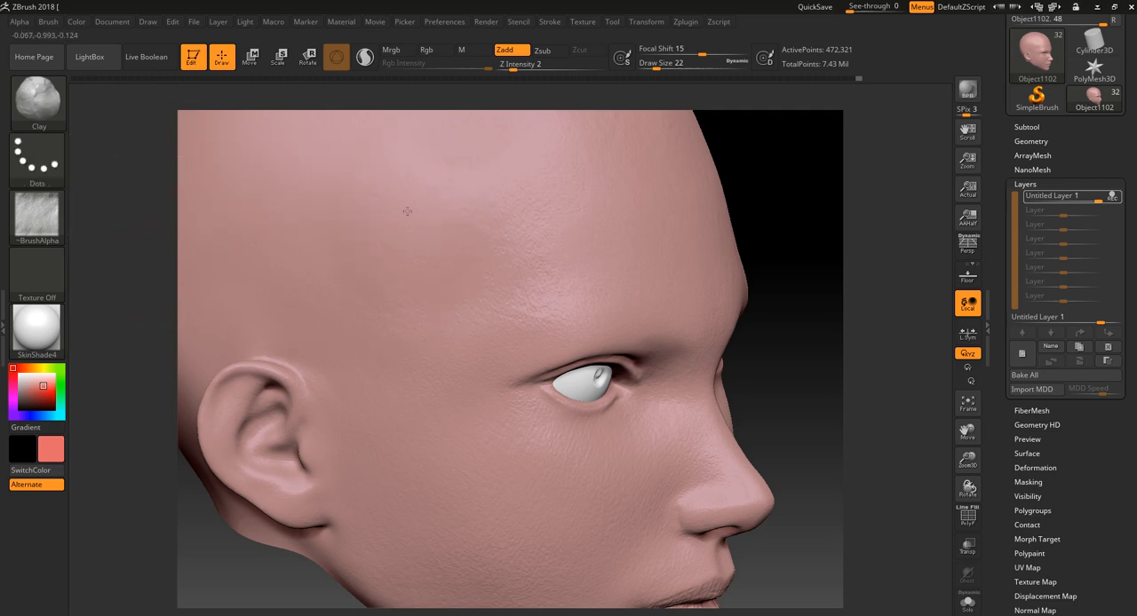
key("ctrl+z")
mouse_move(407, 212)
left_mouse_down()
mouse_move(417, 229)
mouse_move(399, 239)
mouse_move(408, 229)
left_mouse_up()
key("ctrl+z")
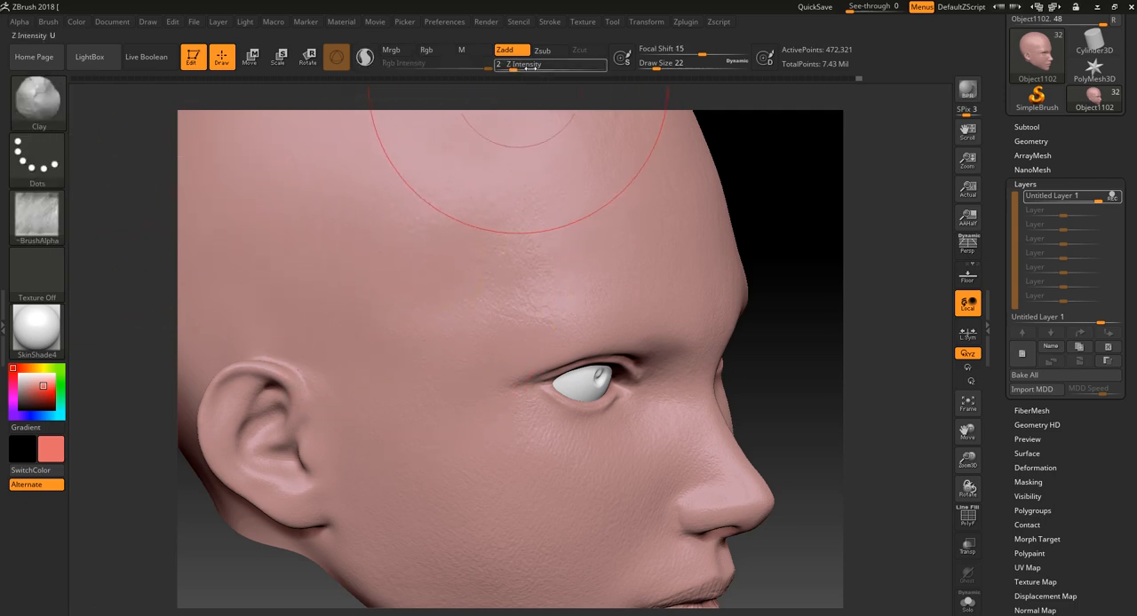
- Raise the Z Intensity to 74 and undo the trial Dots strokes on the temple and forehead
type("25")
key("Return")
mouse_move(453, 178)
left_mouse_down()
mouse_move(399, 228)
mouse_move(432, 272)
left_mouse_up()
key("ctrl+z")
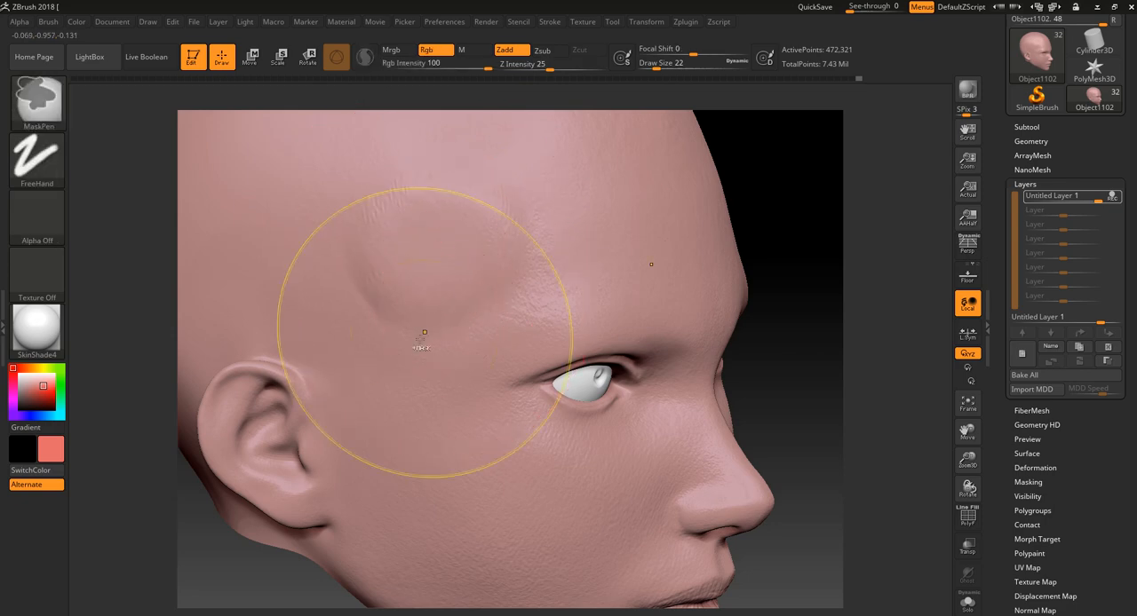
key("ctrl+z")
left_click_drag(524, 228, 566, 223)
key("ctrl+z")
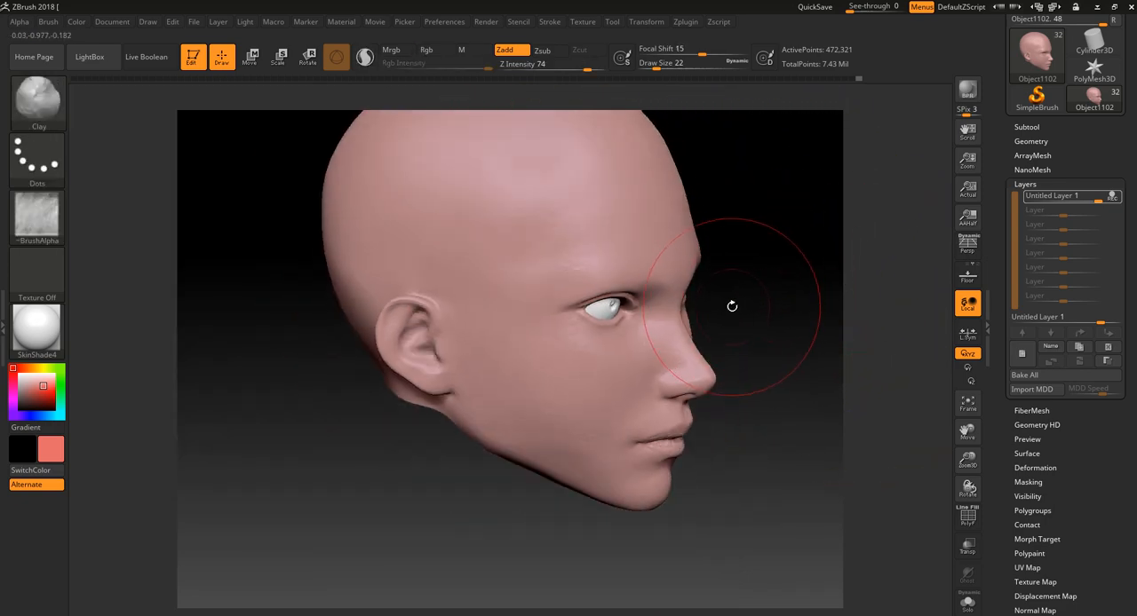
- Set the Draw Size to 7, switch the stroke to DragRect, and stamp the skin alpha on the cheek
key("bracketleft")
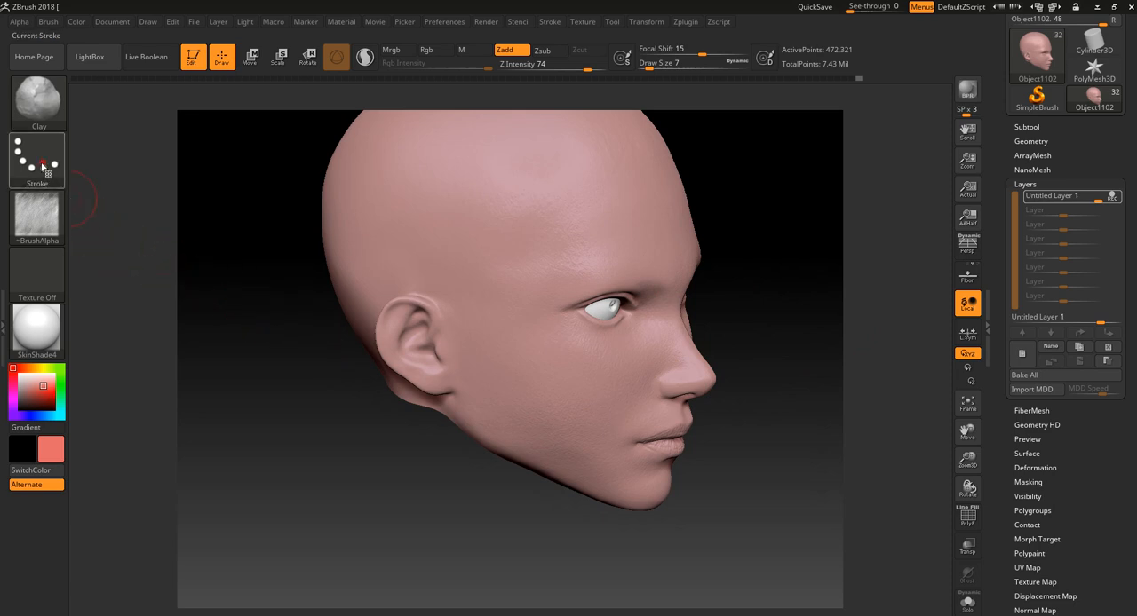
left_click(41, 166)
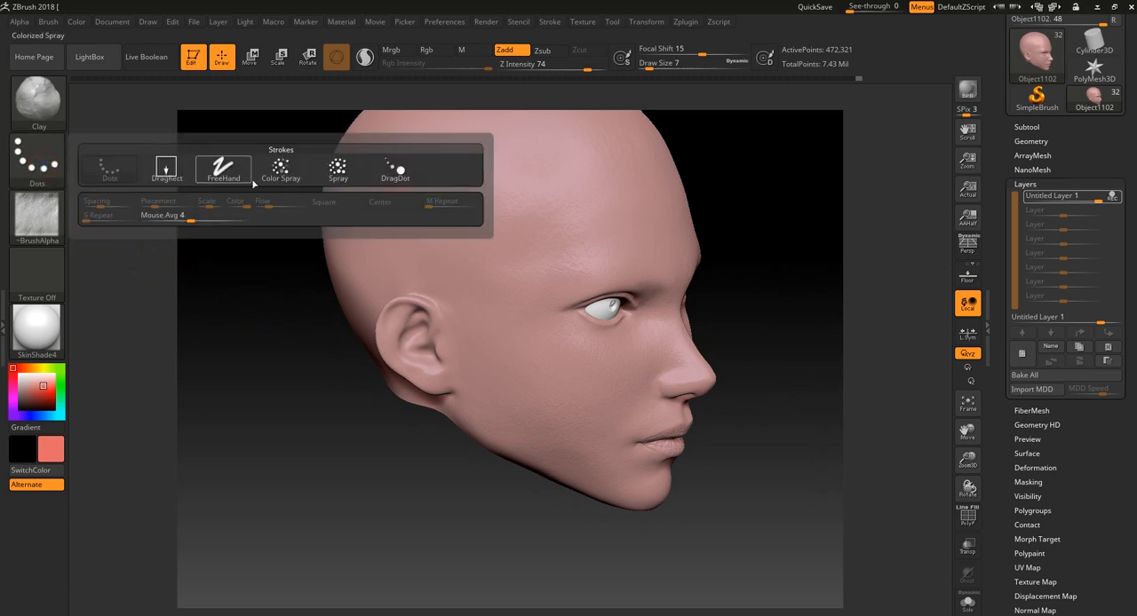
left_click(174, 171)
left_click_drag(238, 267, 243, 327, "alt")
left_click_drag(823, 279, 850, 311)
left_click_drag(537, 417, 503, 480)
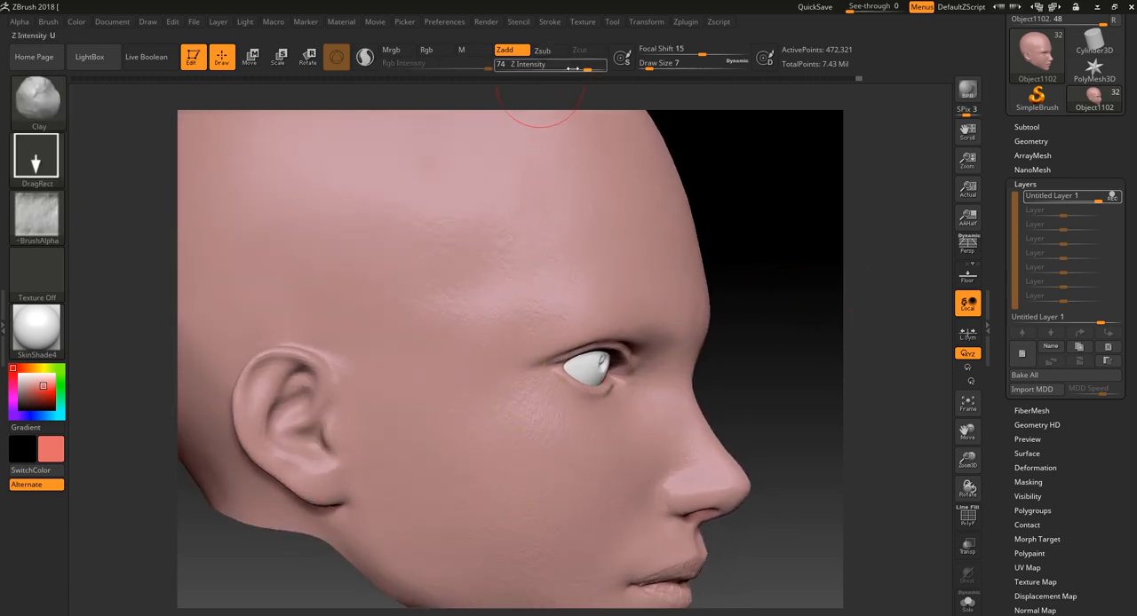
- Set the Z Intensity to 14 and stamp the skin texture on the cheek beside the eye
left_click_drag(539, 68, 536, 69)
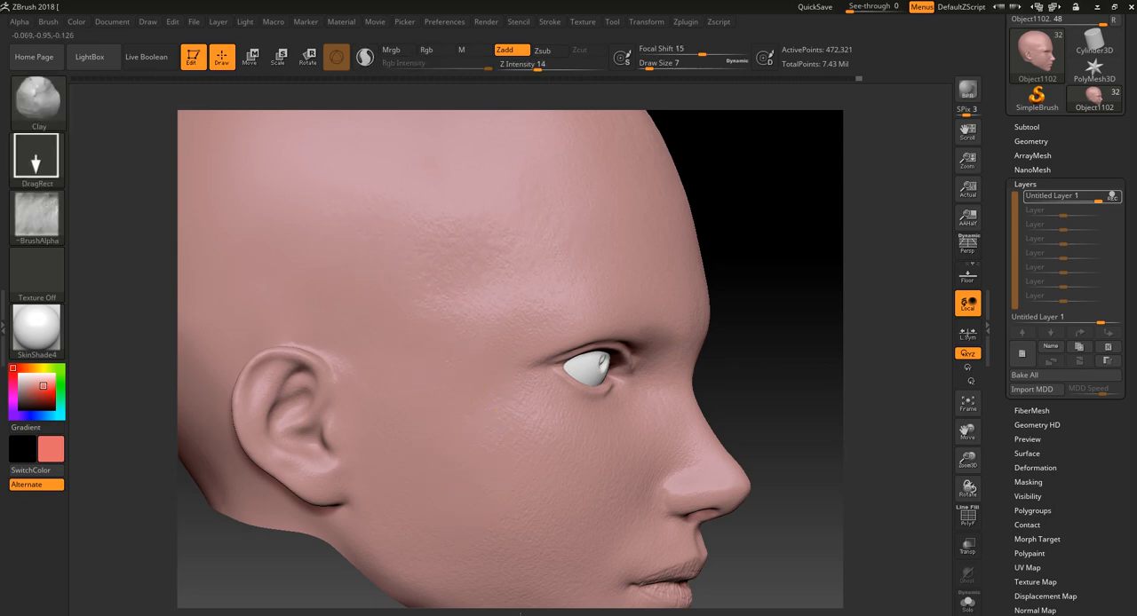
left_click_drag(795, 304, 765, 318)
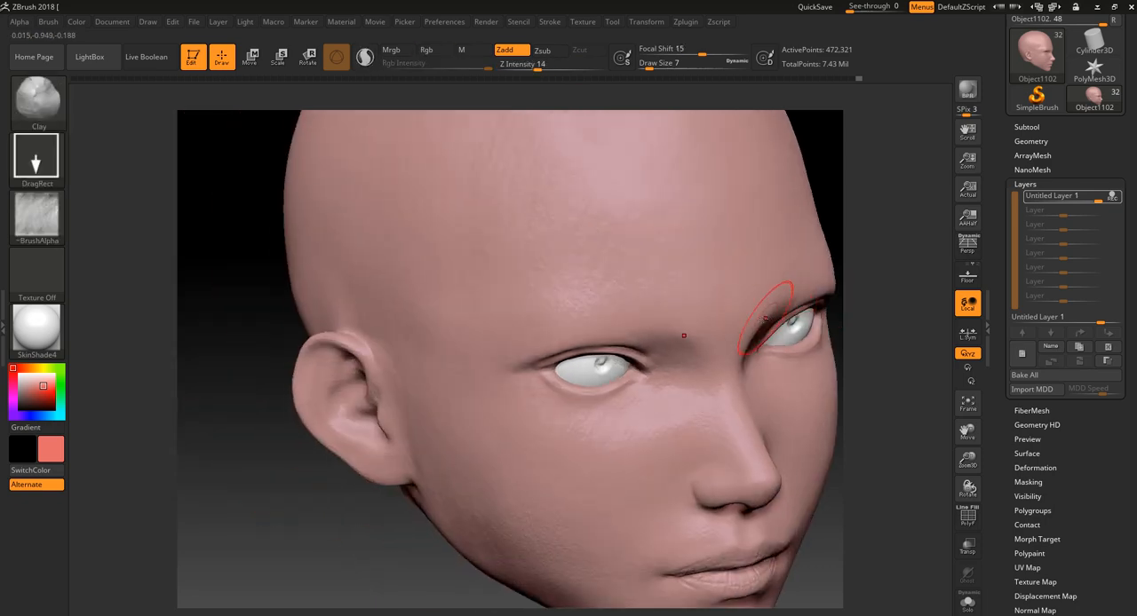
left_click_drag(368, 554, 472, 484)
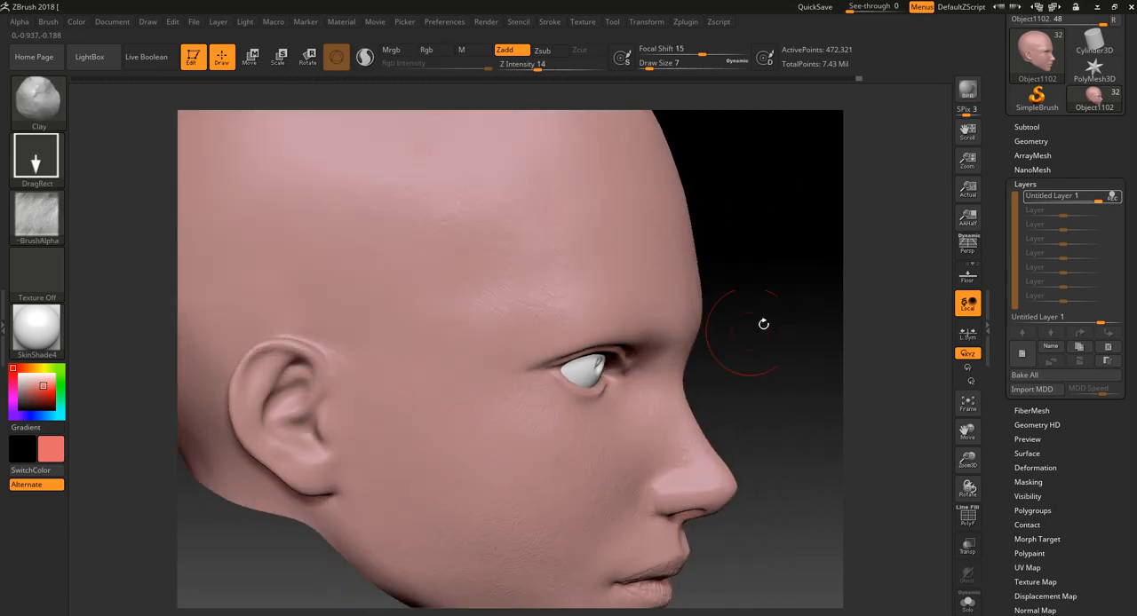
left_click_drag(763, 324, 733, 435, "alt")
left_click_drag(524, 430, 604, 551)
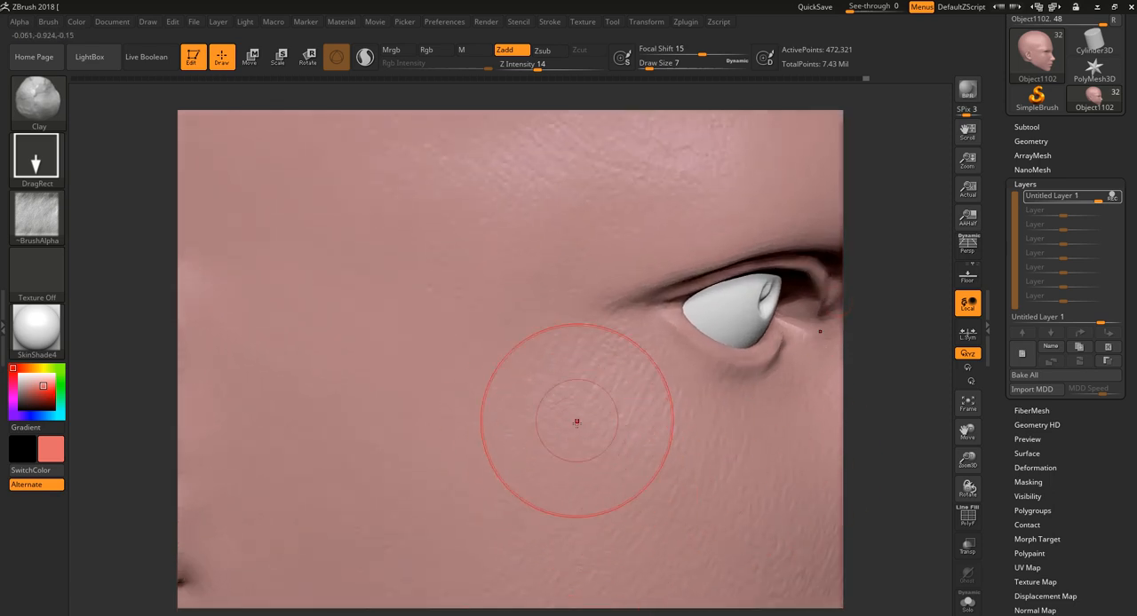
- Stamp more skin texture across the cheekbone and below the outer corner of the eye
left_click_drag(628, 471, 677, 551)
left_click_drag(906, 485, 918, 462, "alt")
left_click_drag(681, 433, 675, 442)
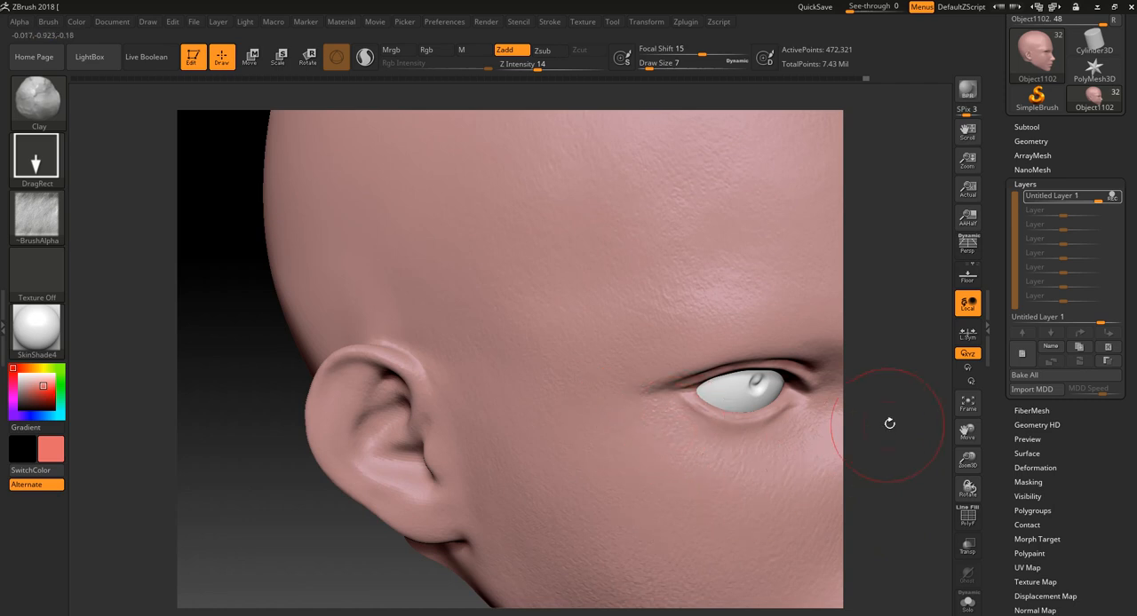
left_click_drag(889, 424, 685, 469)
left_click_drag(655, 420, 652, 465)
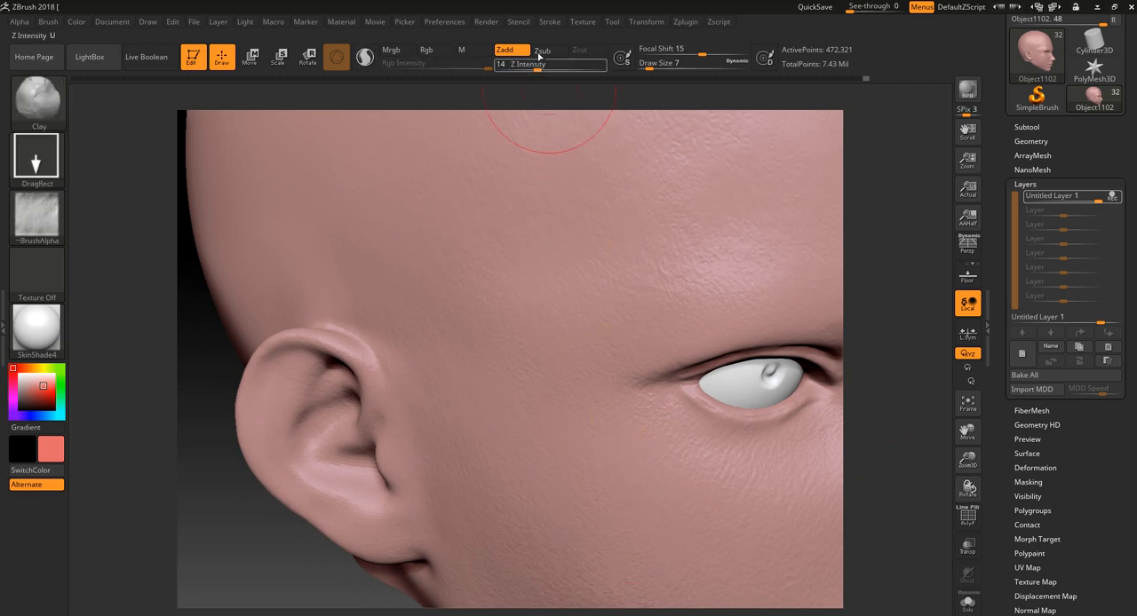
- Raise the Z Intensity to 73, try DragRect stamps on the cheek below the eye, and undo the trial
left_click_drag(539, 66, 586, 67)
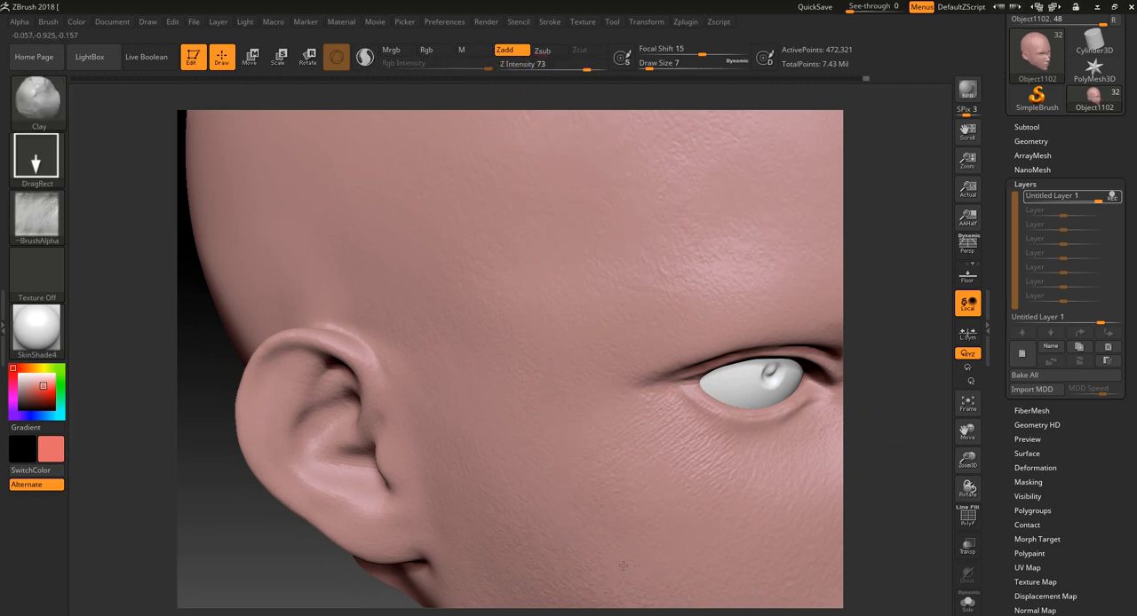
mouse_move(623, 566)
left_mouse_down()
mouse_move(627, 576)
mouse_move(725, 533)
left_mouse_up()
left_click_drag(565, 490, 571, 533)
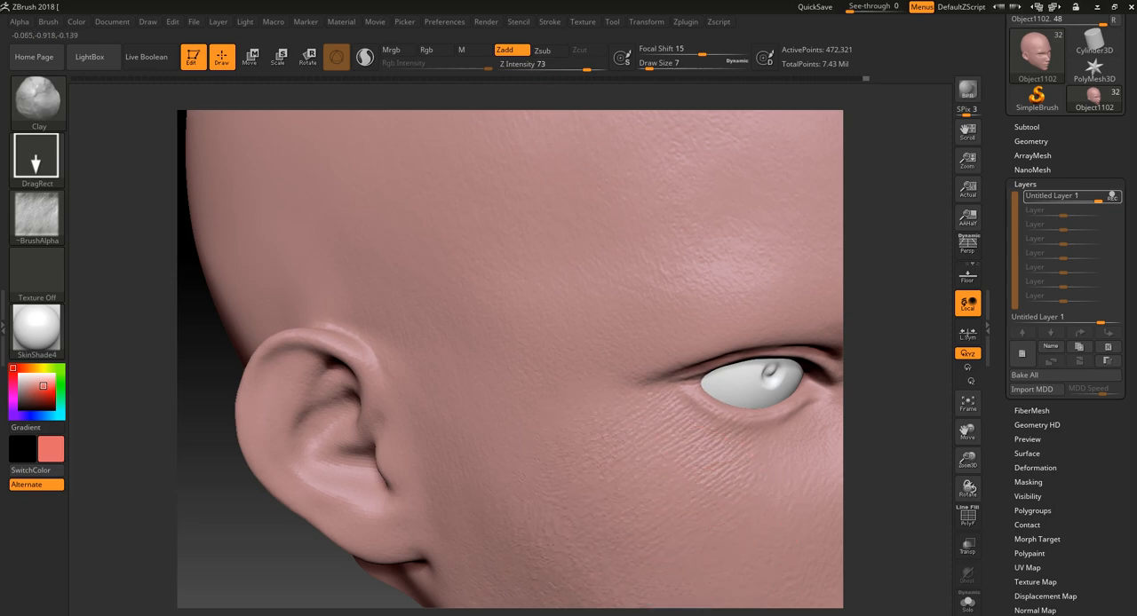
left_click_drag(897, 447, 822, 408, "alt")
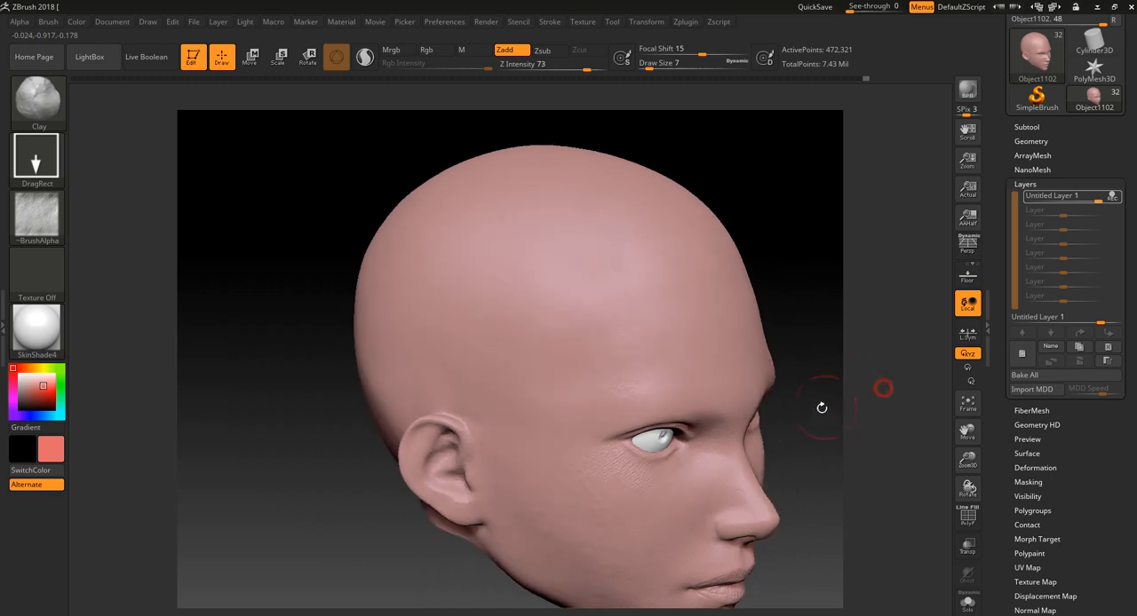
key("ctrl+z")
- Set the Z Intensity to 6 and stamp fine skin texture on the cheek near the outer eye corner
left_click_drag(850, 348, 847, 398, "alt")
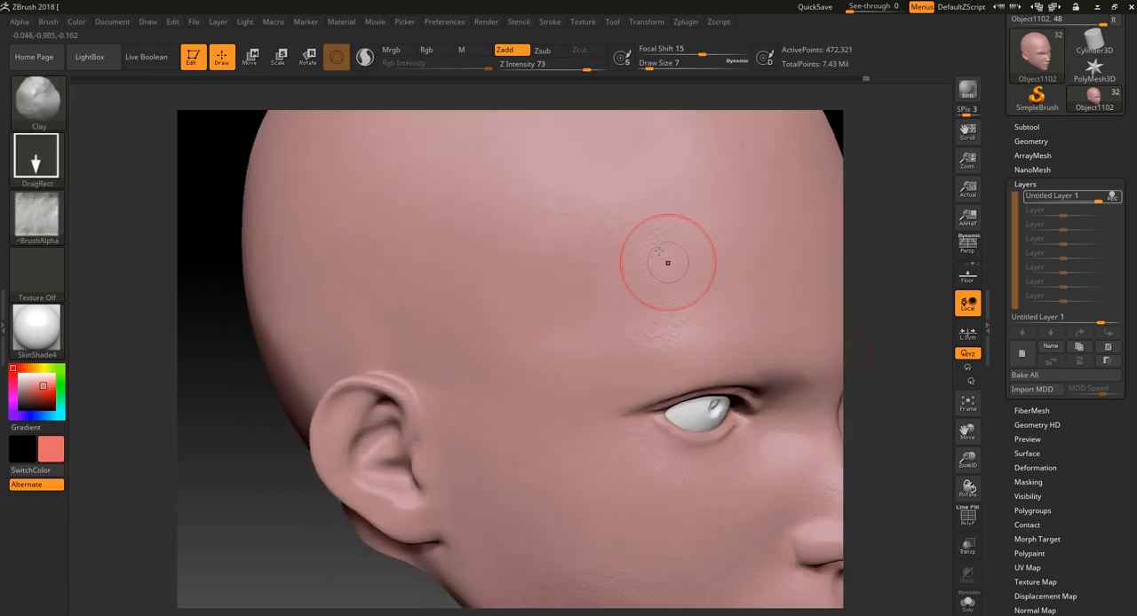
left_click_drag(530, 71, 532, 69)
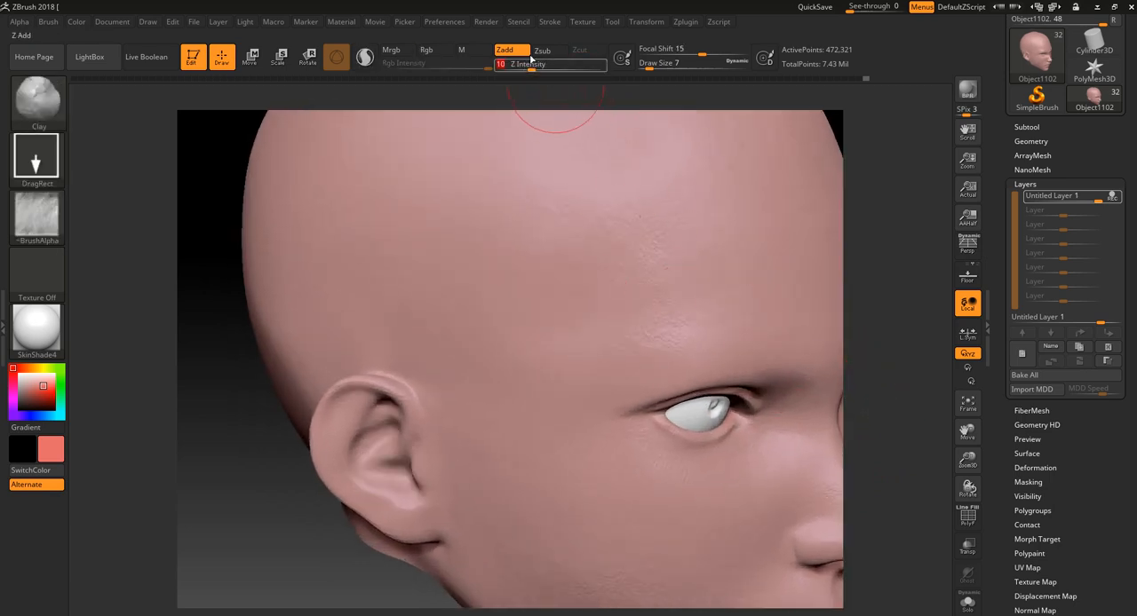
left_click_drag(867, 361, 887, 442, "alt")
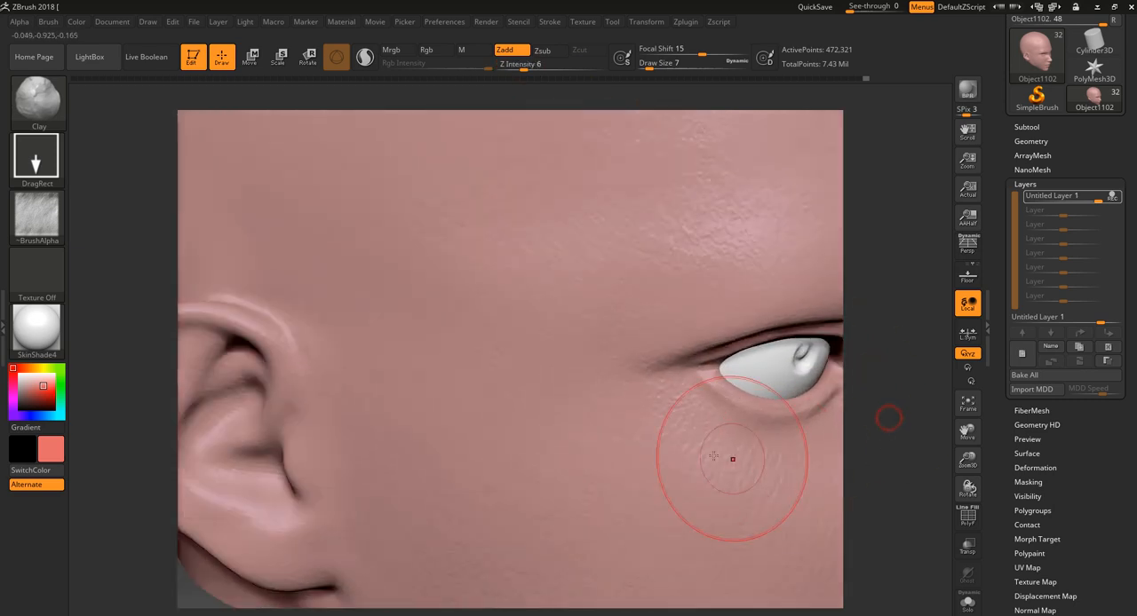
left_click_drag(670, 417, 660, 483)
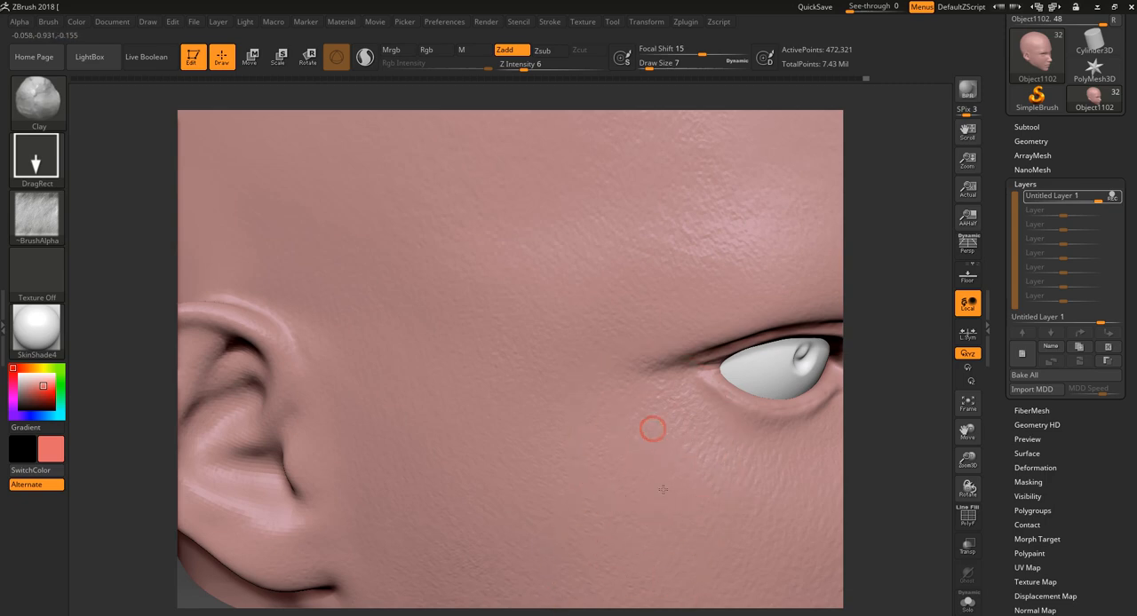
left_click_drag(648, 419, 651, 477)
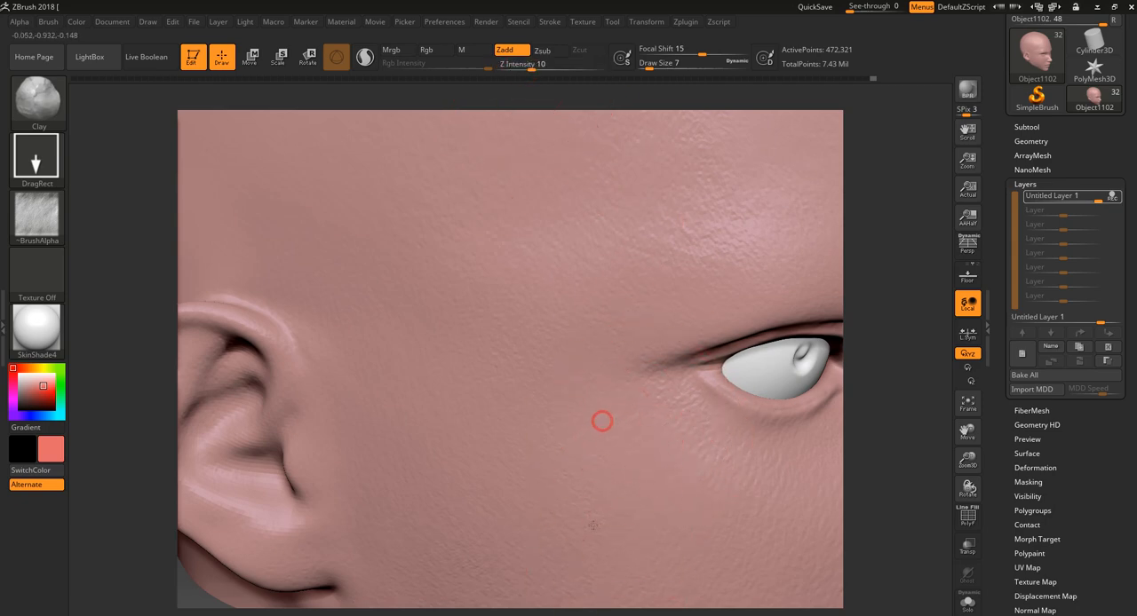
- With the Z Intensity at 10, stamp skin texture over the side of the face and down the cheek
left_click_drag(604, 610, 602, 462)
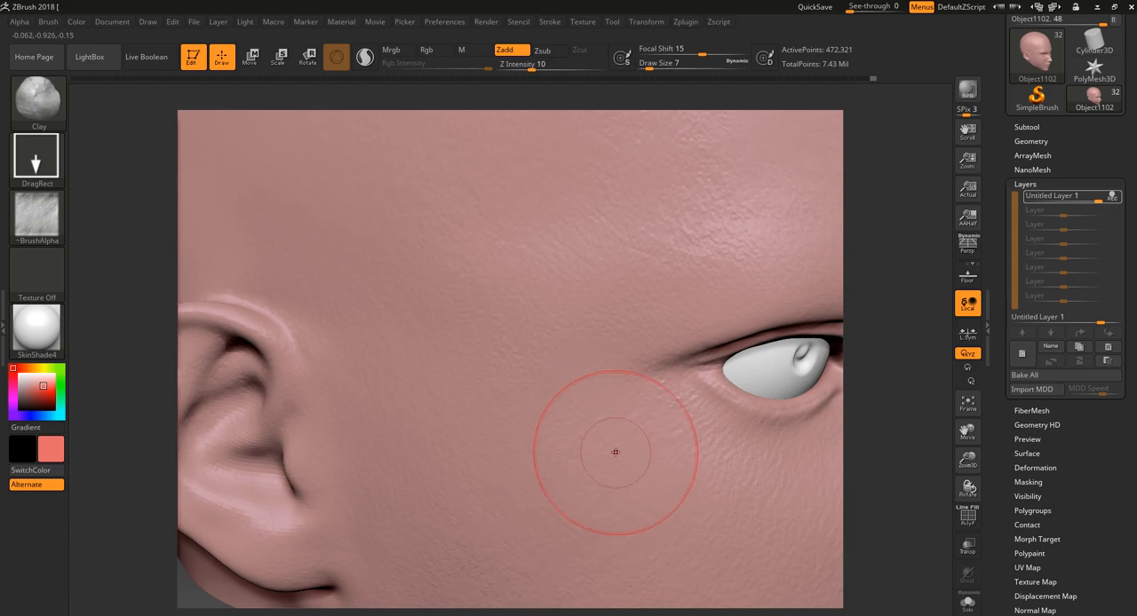
left_click_drag(920, 443, 685, 437, "alt")
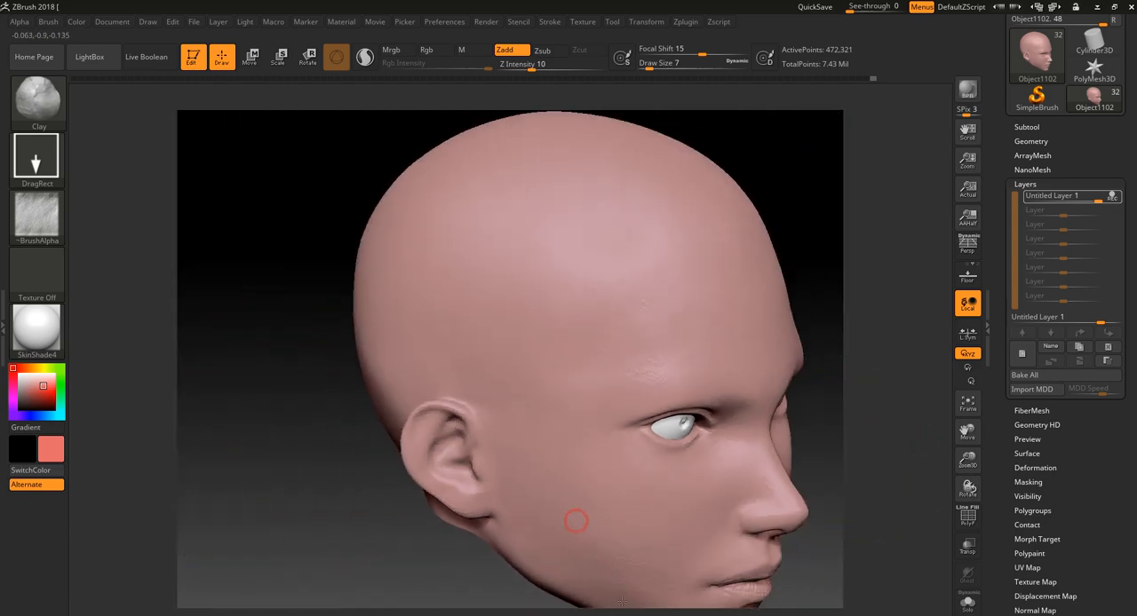
mouse_move(906, 495)
left_mouse_down("alt")
mouse_move(876, 411)
mouse_move(719, 417)
left_mouse_up("alt")
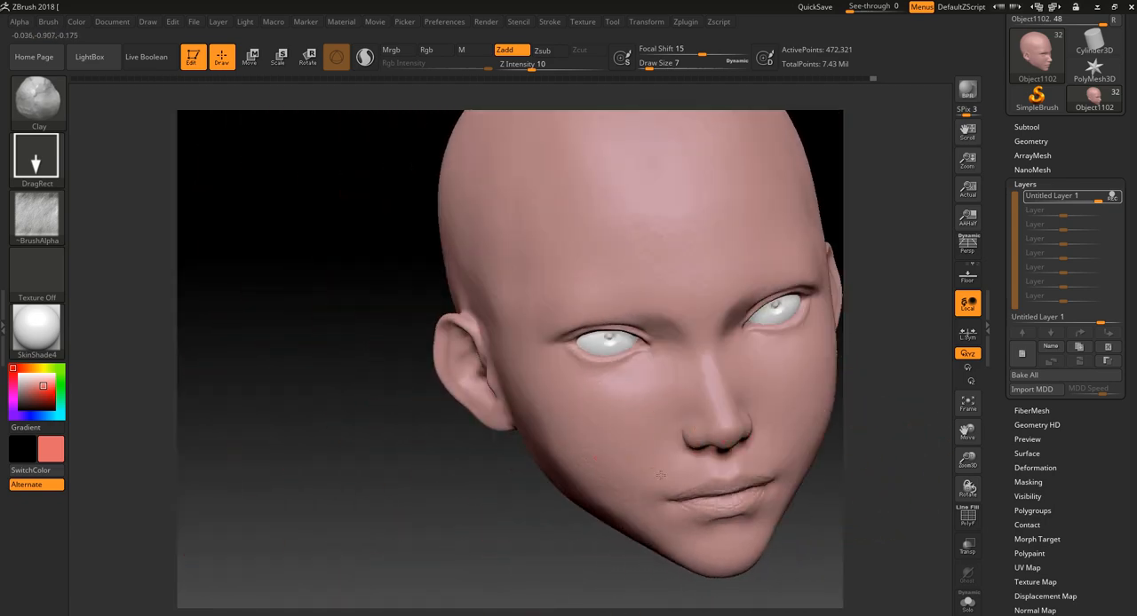
mouse_move(553, 504)
left_mouse_down("alt")
mouse_move(515, 578)
mouse_move(574, 454)
left_mouse_up("alt")
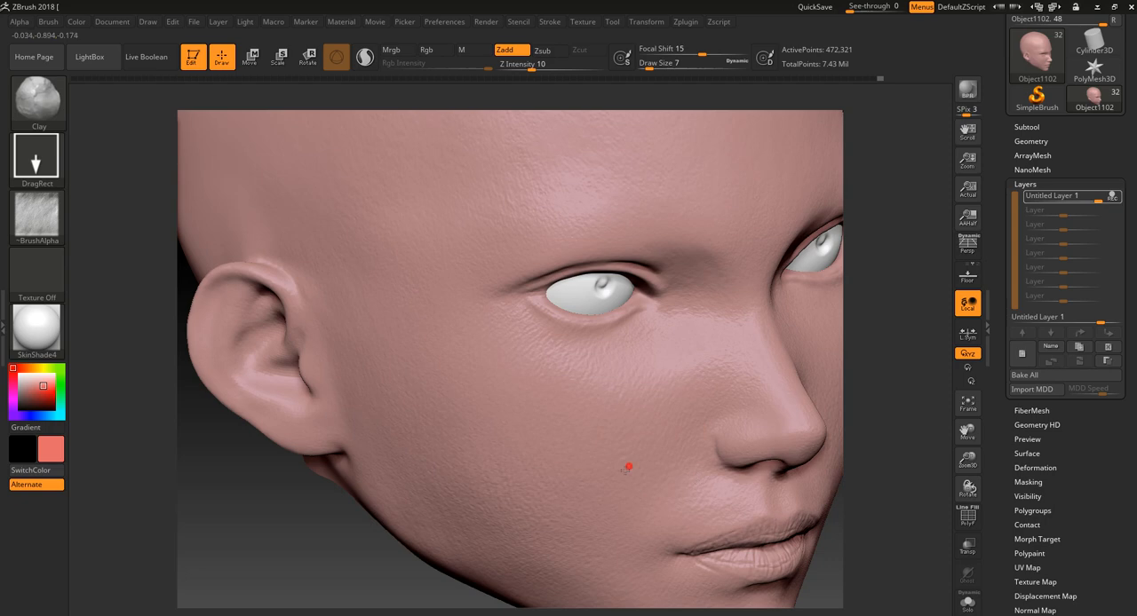
- Open the alpha library and start importing another alpha image
left_click(37, 213)
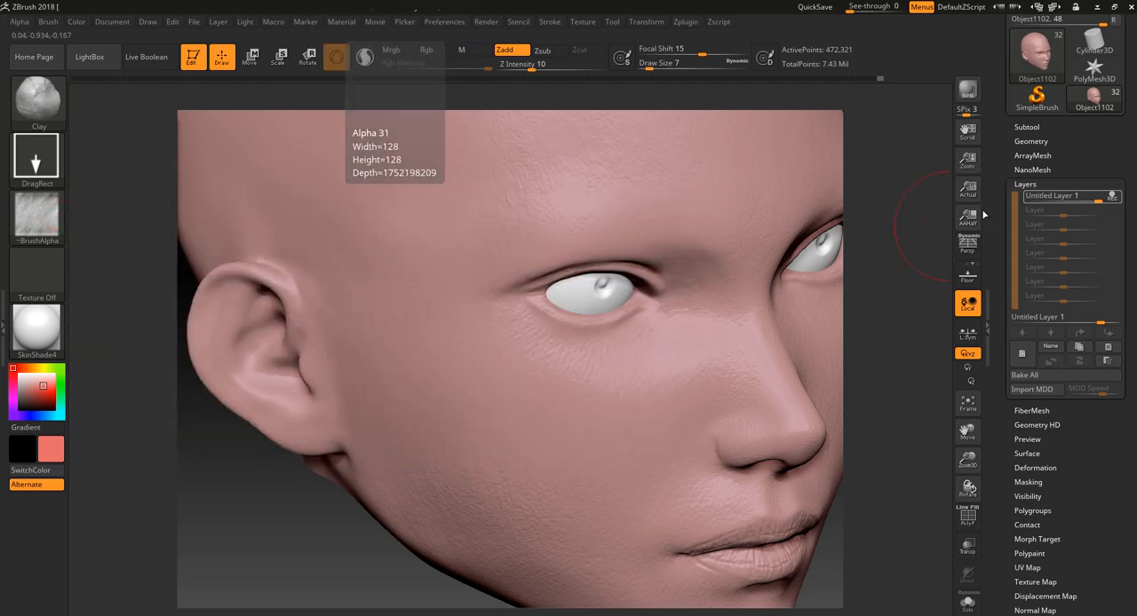
left_click(27, 223)
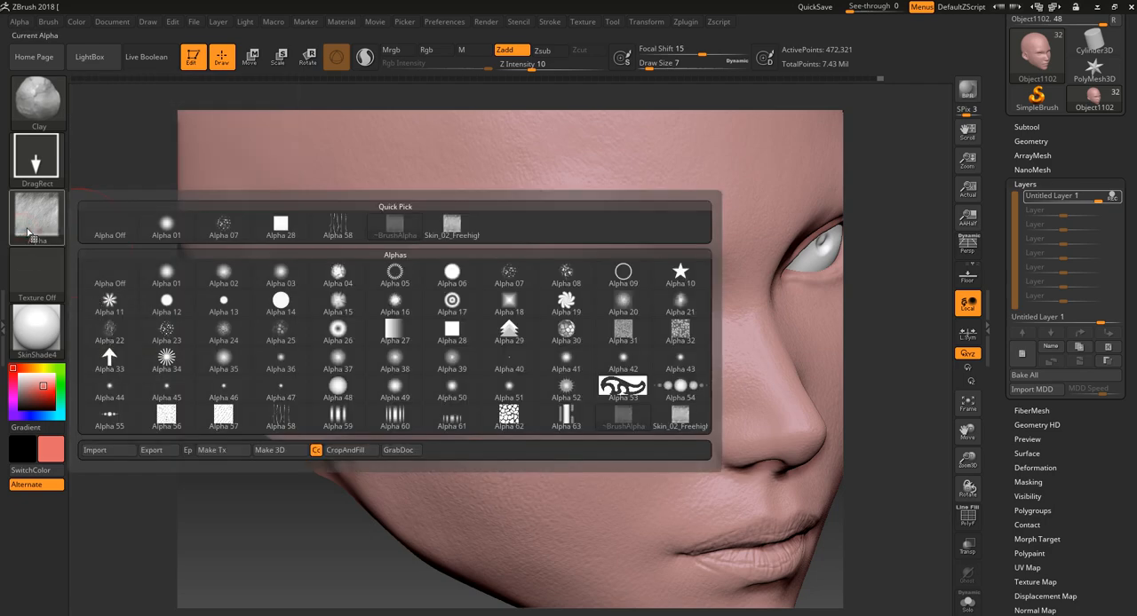
left_click(30, 212)
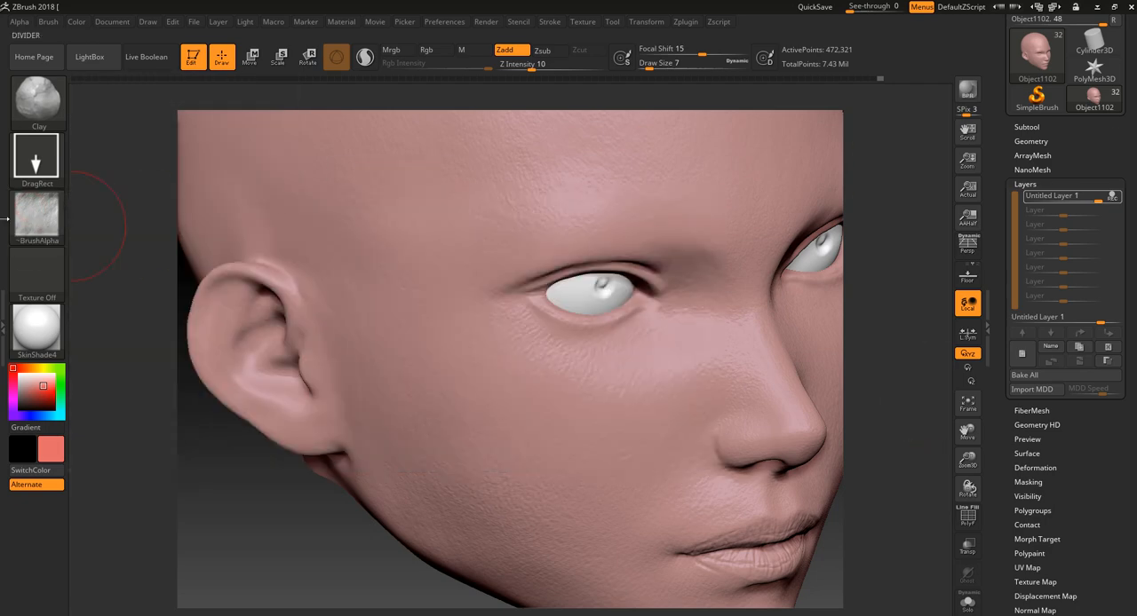
left_click(19, 218)
left_click(125, 451)
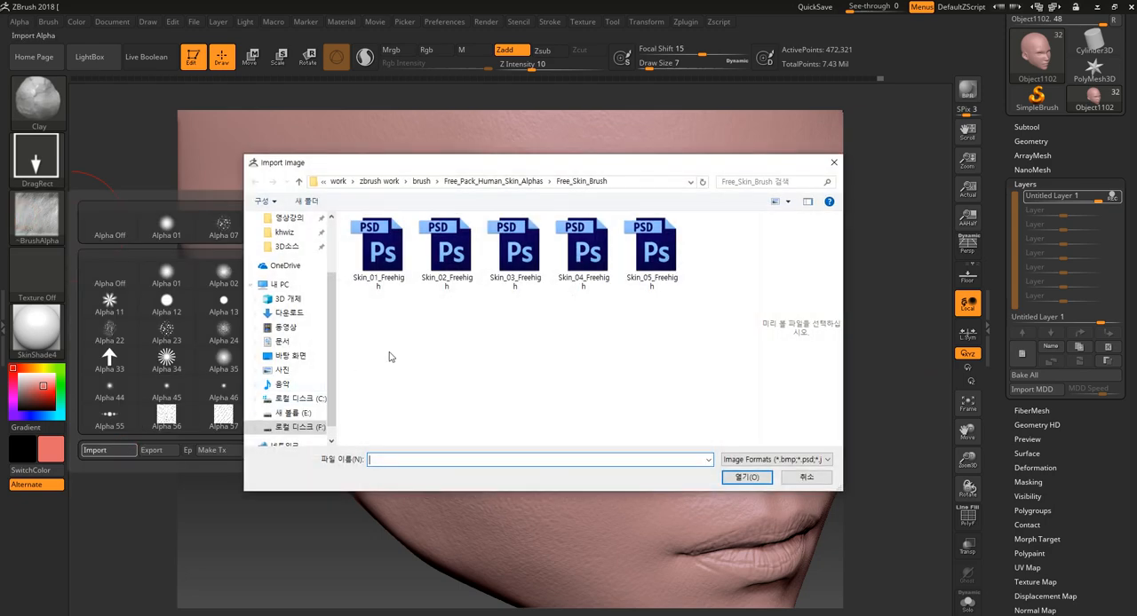
- Preview the Skin_03_Freehigh, Skin_05 and Skin_04_Freehigh alpha files before choosing one to import
left_click(533, 266)
right_click(532, 261)
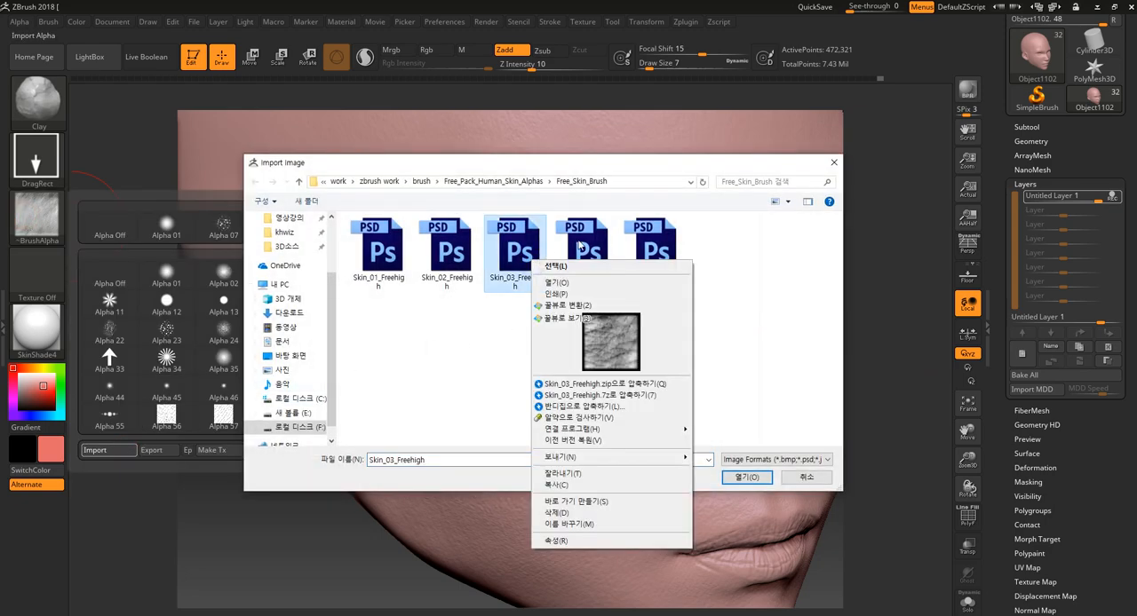
right_click(644, 239)
right_click(591, 241)
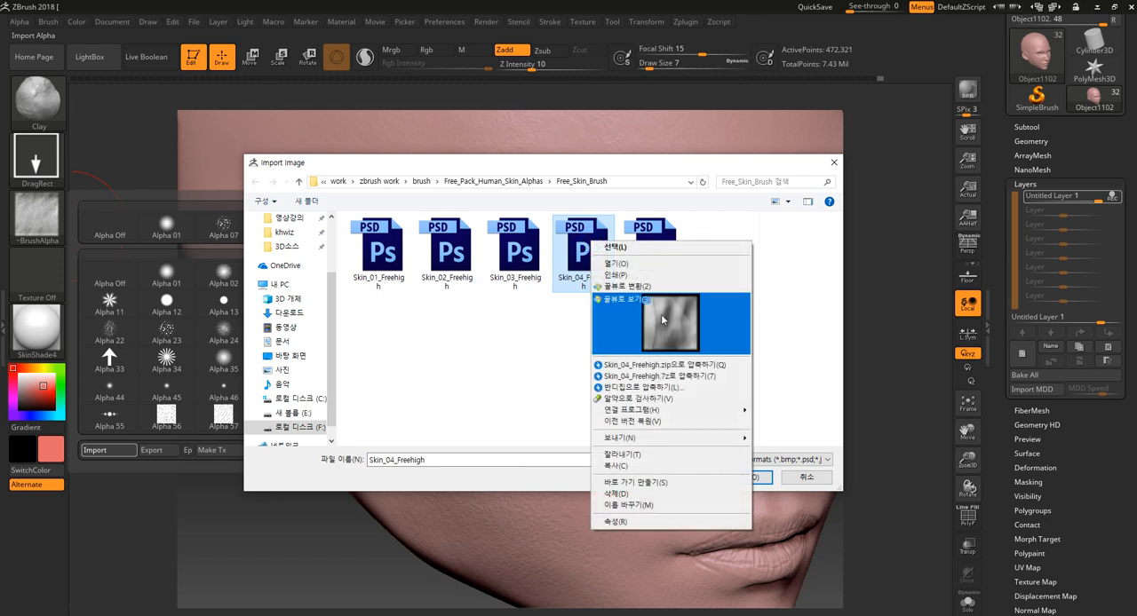
left_click(421, 359)
- Go to the Free_Skin_Brush folder inside the brush folder and preview its Skin_01, Skin_02, Skin_05 and Skin_04 alphas
key("BackSpace")
key("BackSpace")
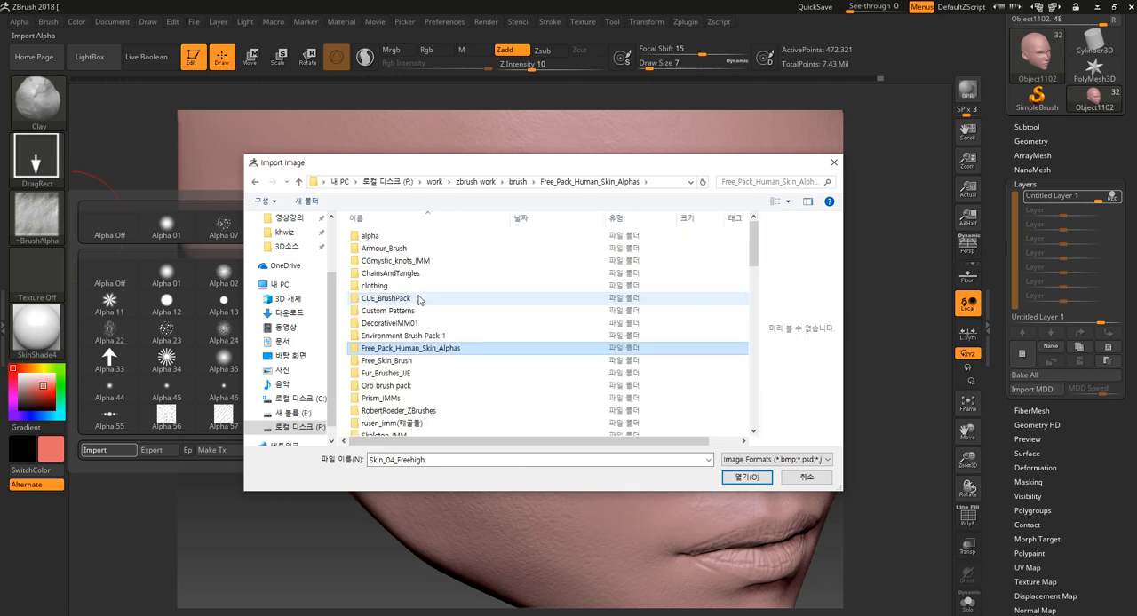
double_click(410, 362)
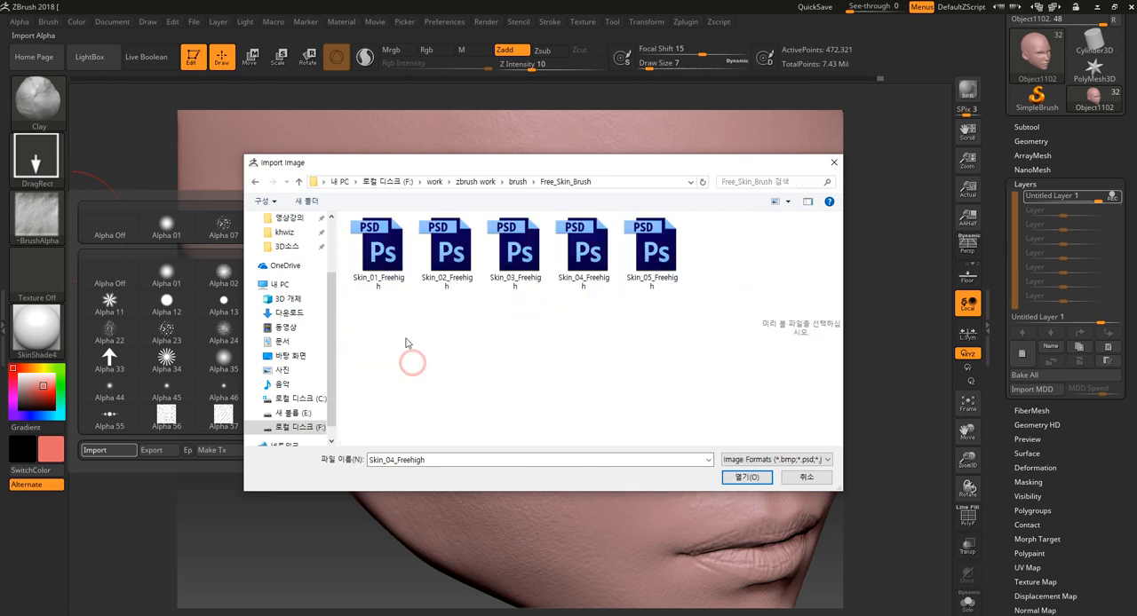
right_click(391, 263)
left_click(432, 244)
right_click(433, 242)
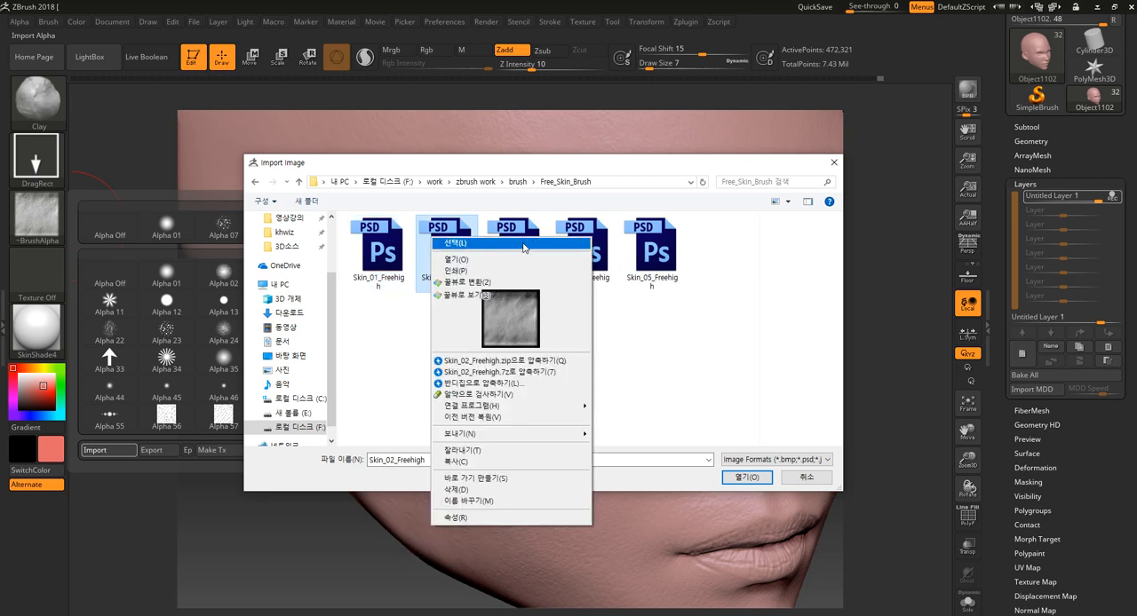
right_click(653, 258)
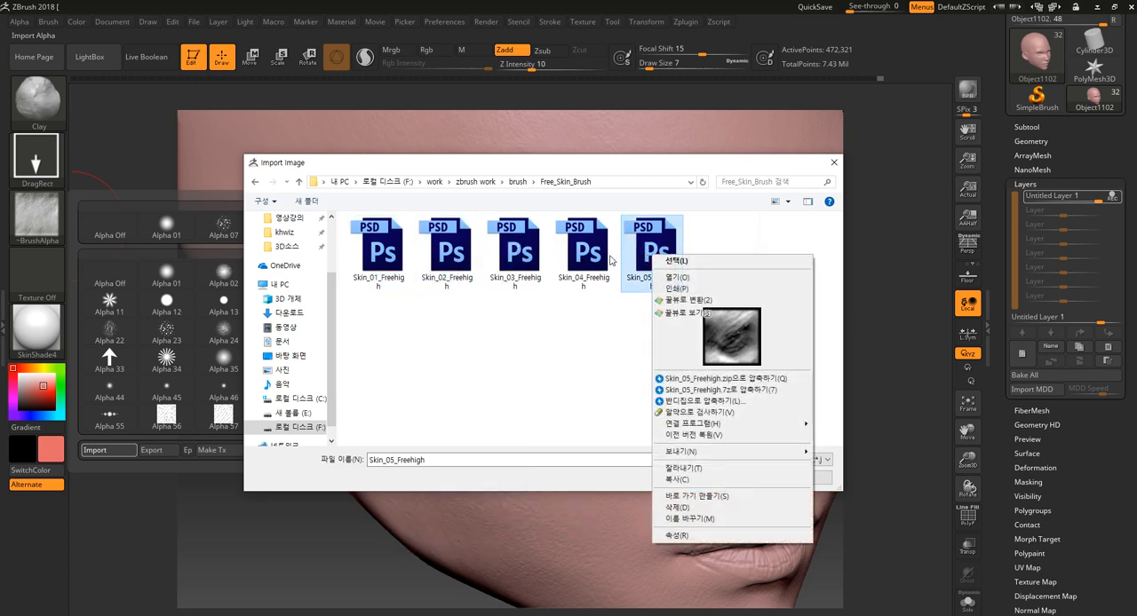
right_click(577, 245)
left_click(444, 350)
- Return to the brush folder and open the Skin_01_Free_Pack_05 folder
key("BackSpace")
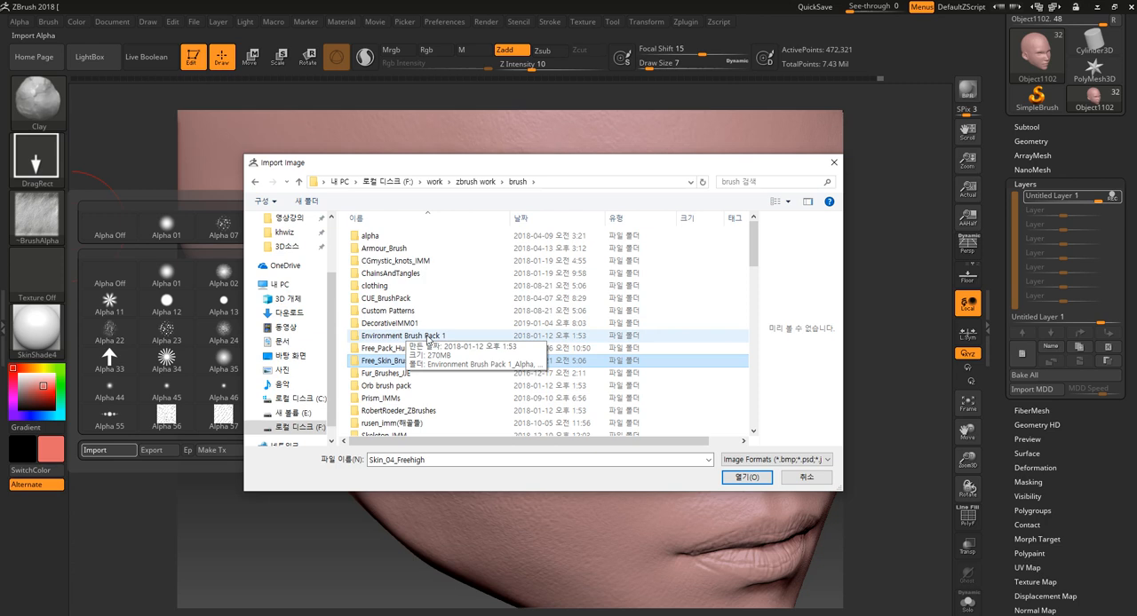
scroll(442, 308, "down", 1)
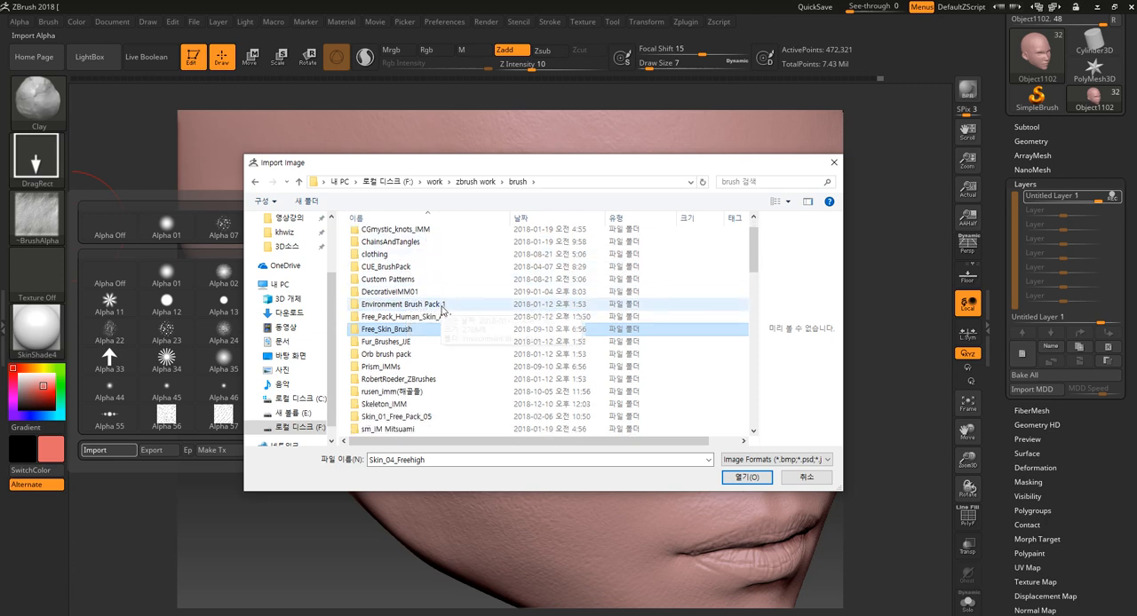
scroll(437, 310, "down", 1)
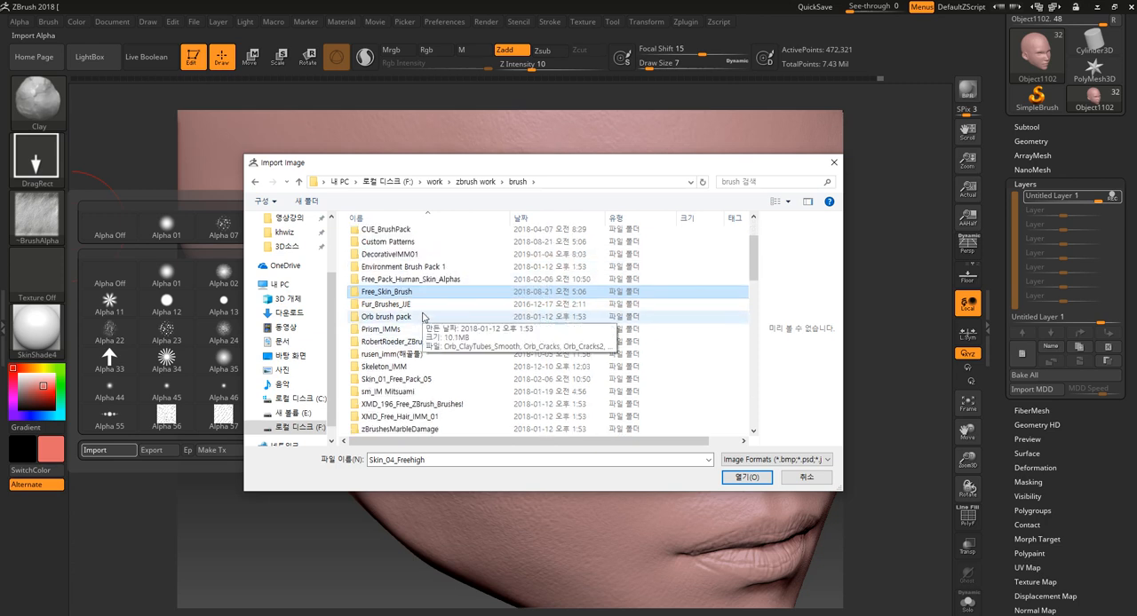
double_click(425, 381)
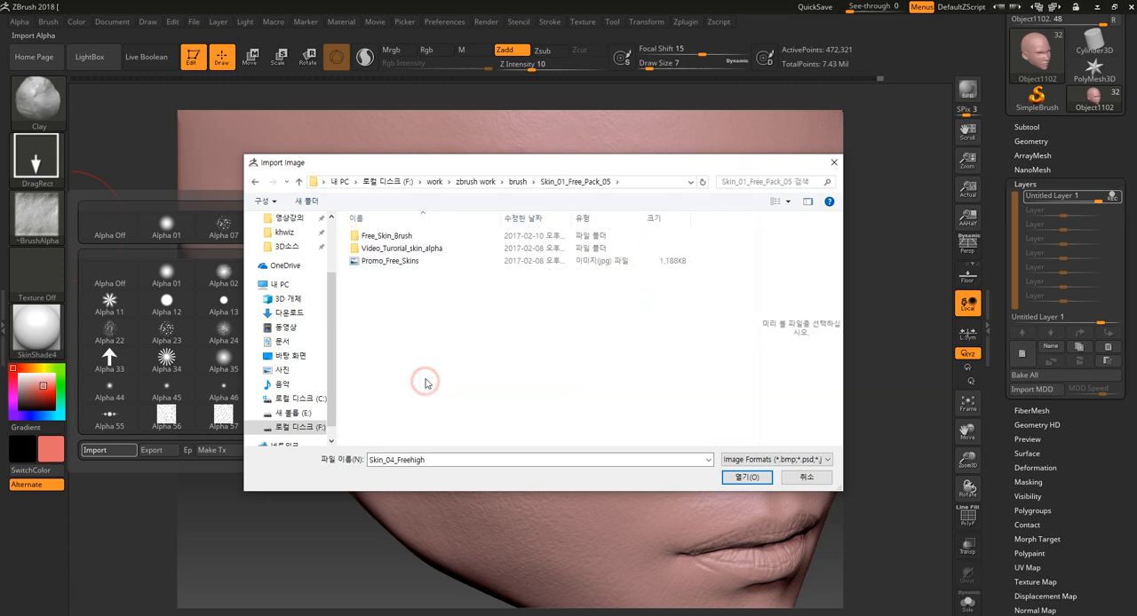
- Preview the Promo_Free_Skins image, and inspect the Skin_01, Skin_02, Skin_04 and Skin_05 Freehigh alphas in the Free_Skin_Brush folder
left_click(405, 267)
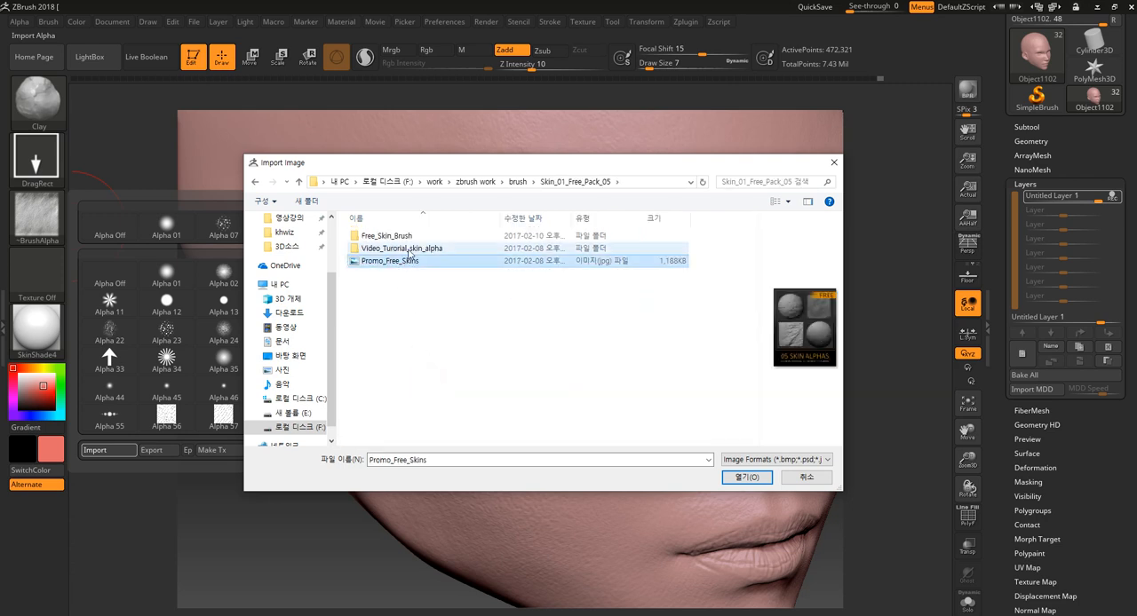
left_click(410, 248)
double_click(408, 236)
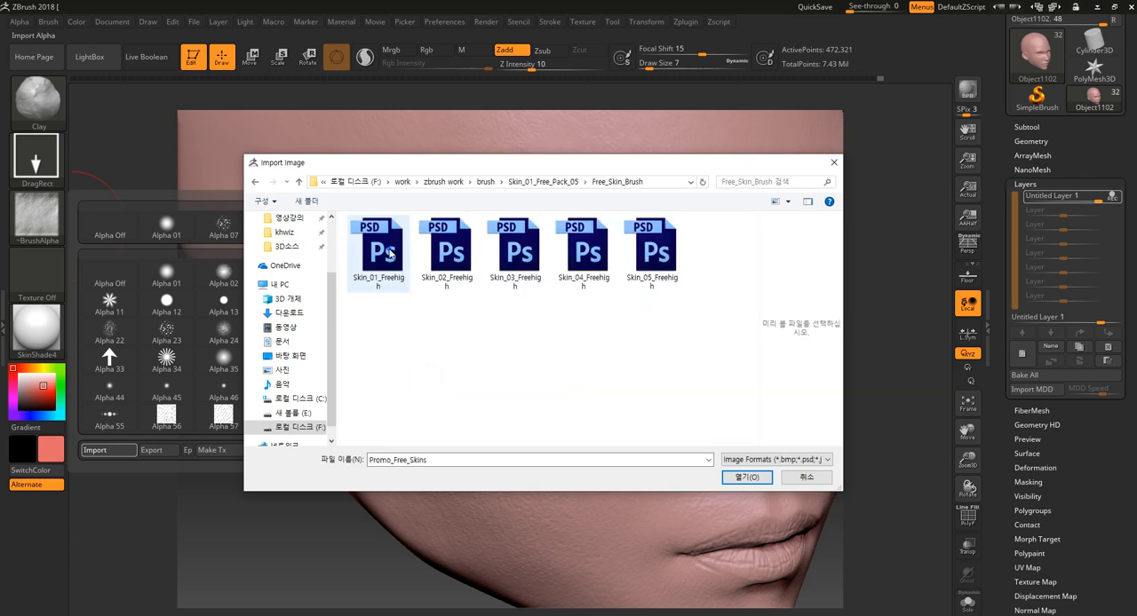
right_click(390, 254)
left_click(453, 244)
right_click(458, 244)
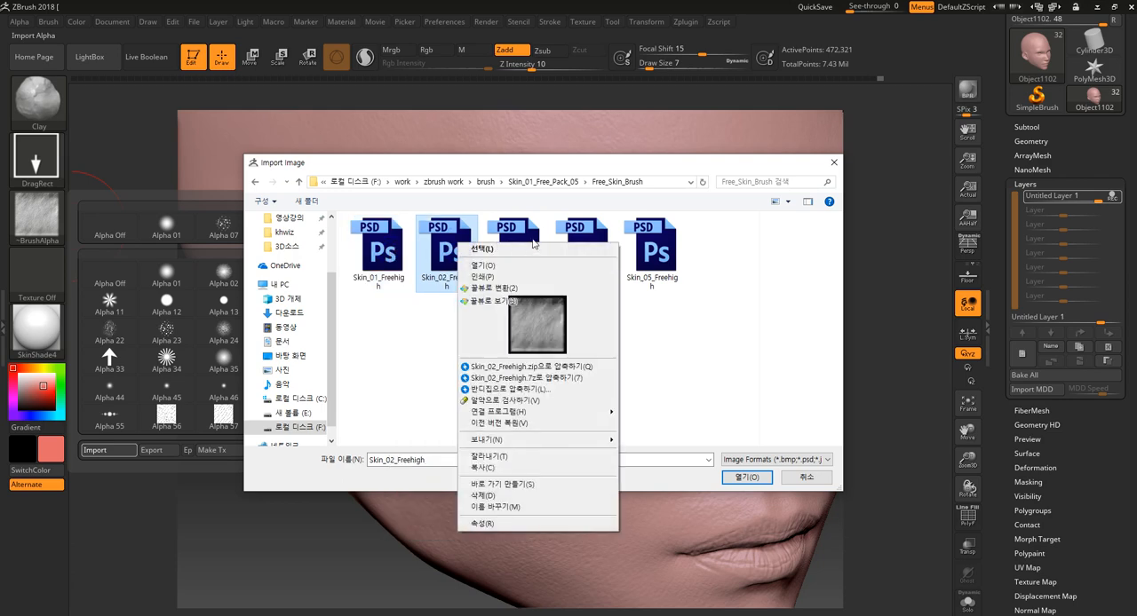
right_click(584, 238)
right_click(651, 232)
left_click(487, 345)
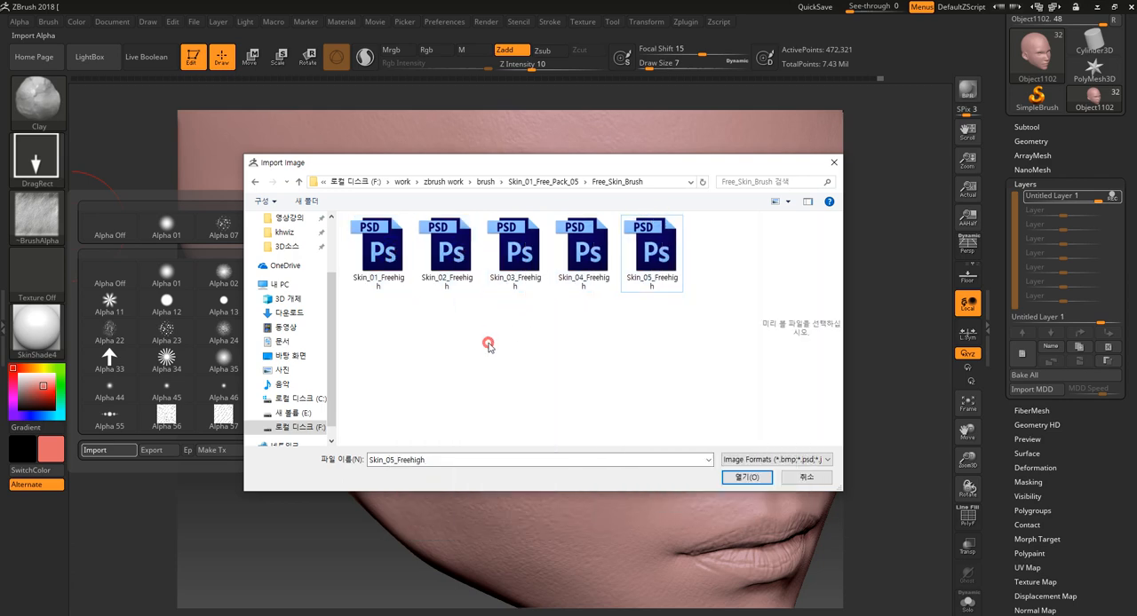
- Return to the brush folder, look through its brush pack folders, and close the import dialog without importing an alpha
key("BackSpace")
key("BackSpace")
scroll(448, 329, "down", 1)
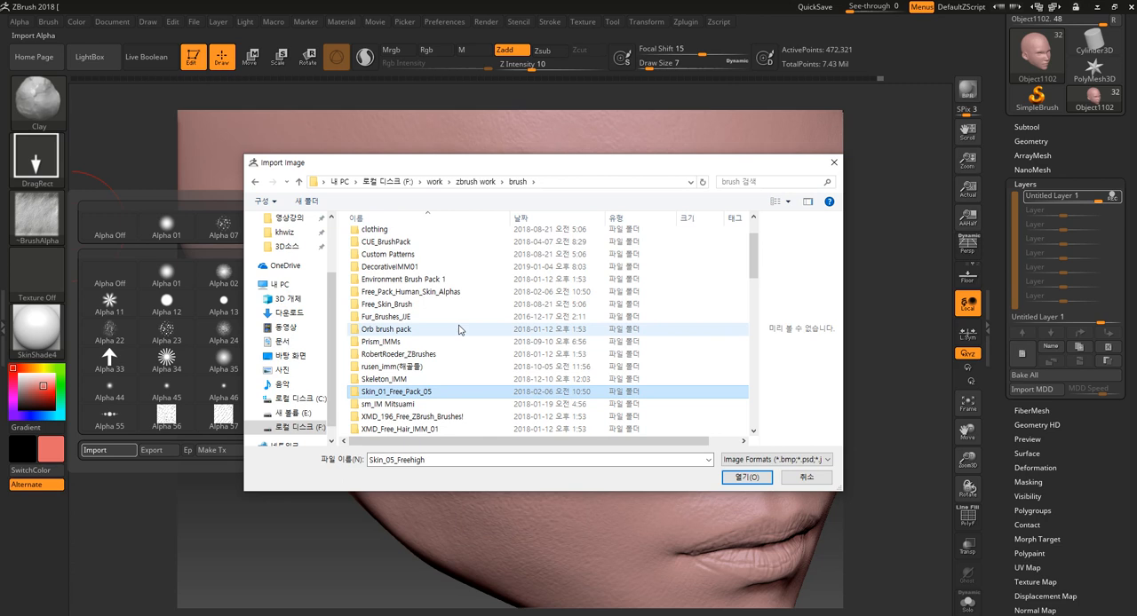
left_click(400, 417)
scroll(510, 361, "down", 3)
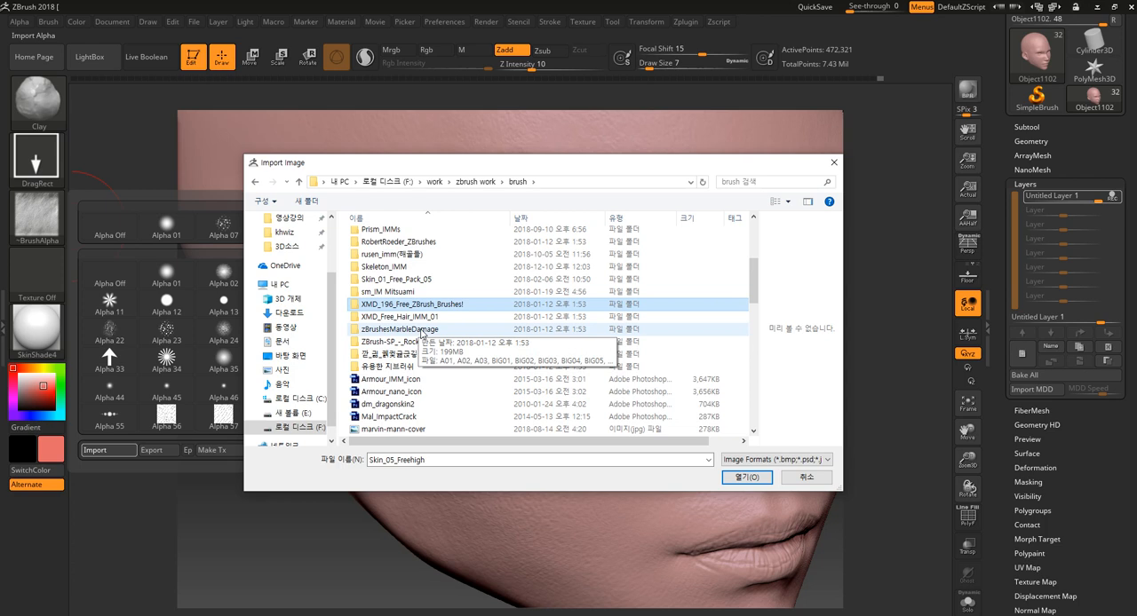
left_click(418, 243)
scroll(432, 310, "up", 2)
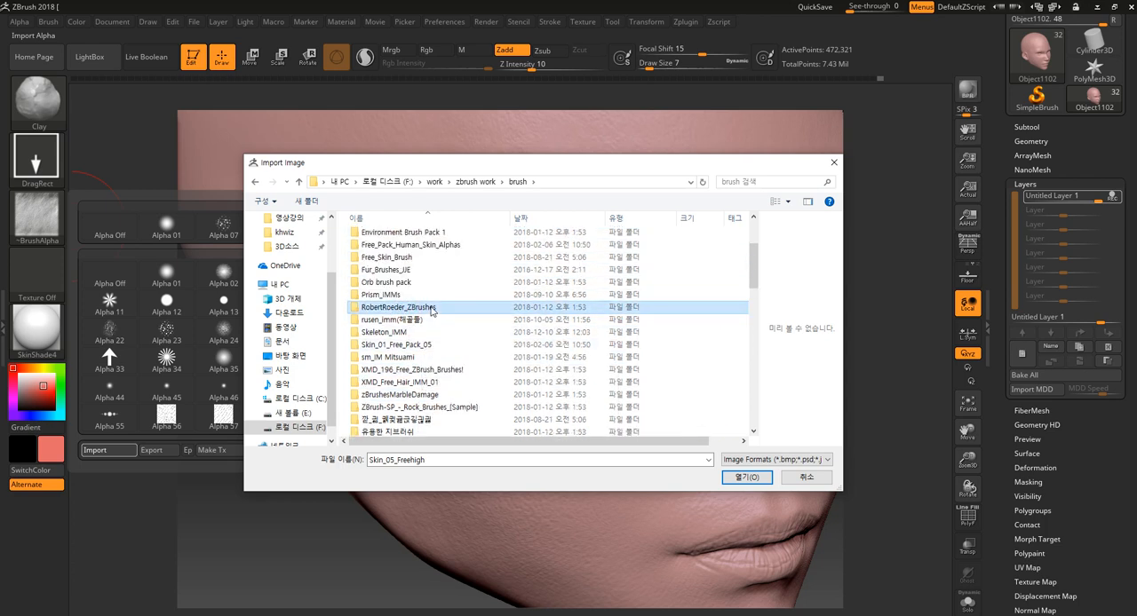
scroll(434, 302, "up", 3)
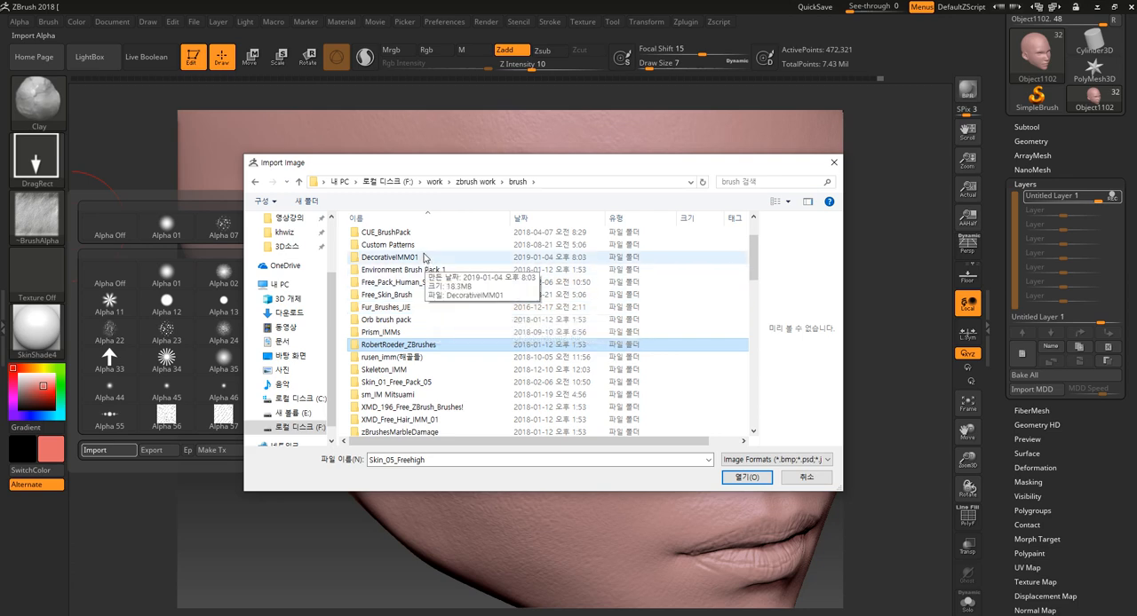
scroll(444, 334, "down", 2)
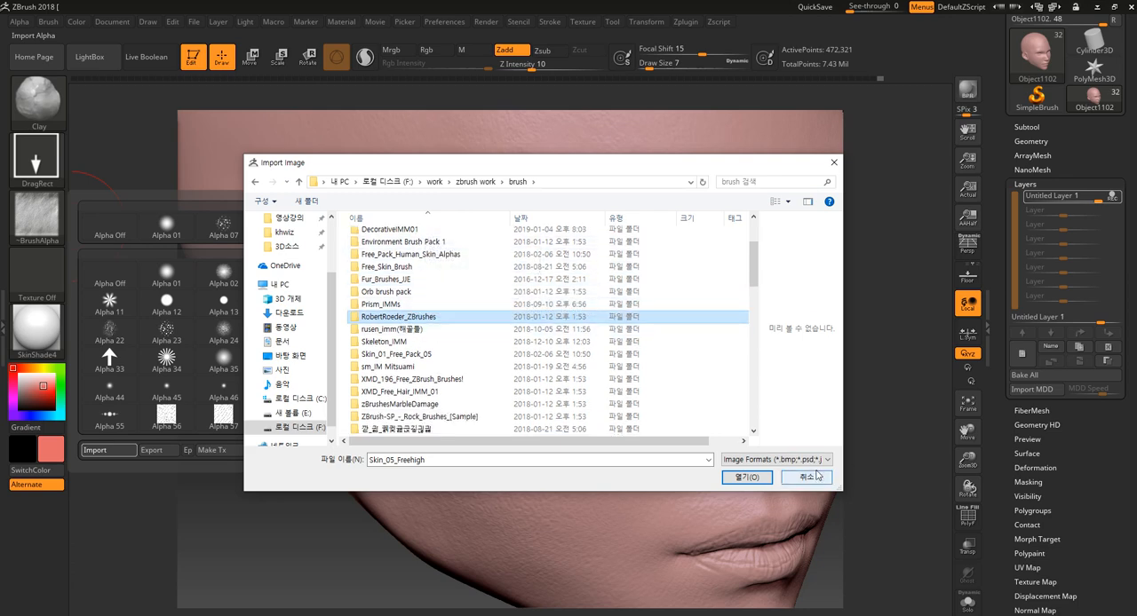
left_click(807, 477)
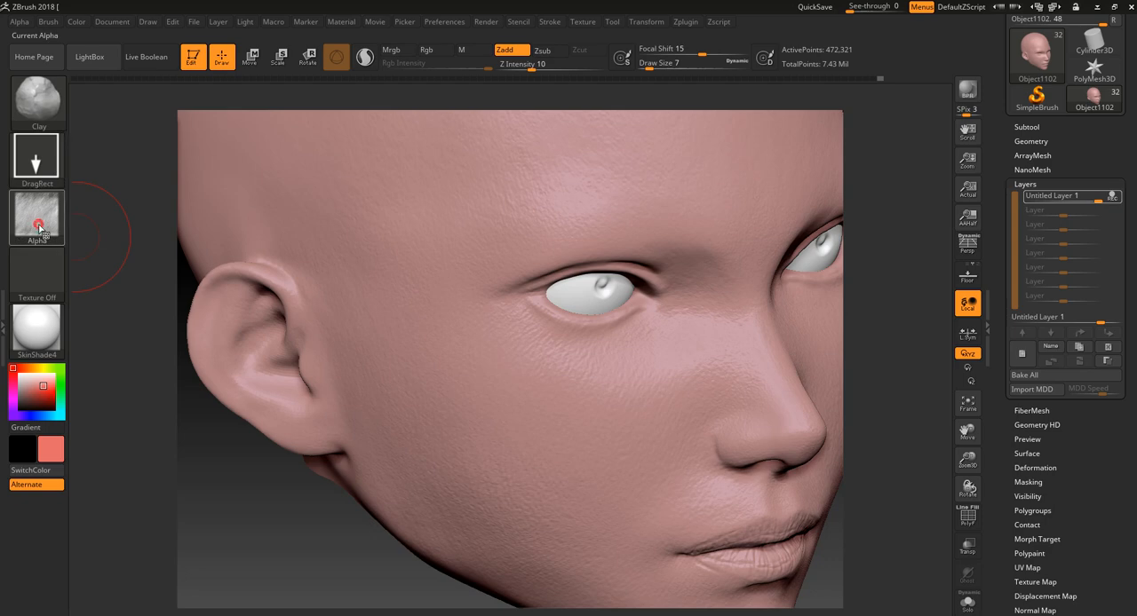
- Choose Alpha 22 for the Clay brush, try it on the cheek, and undo the test strokes
left_click(39, 228)
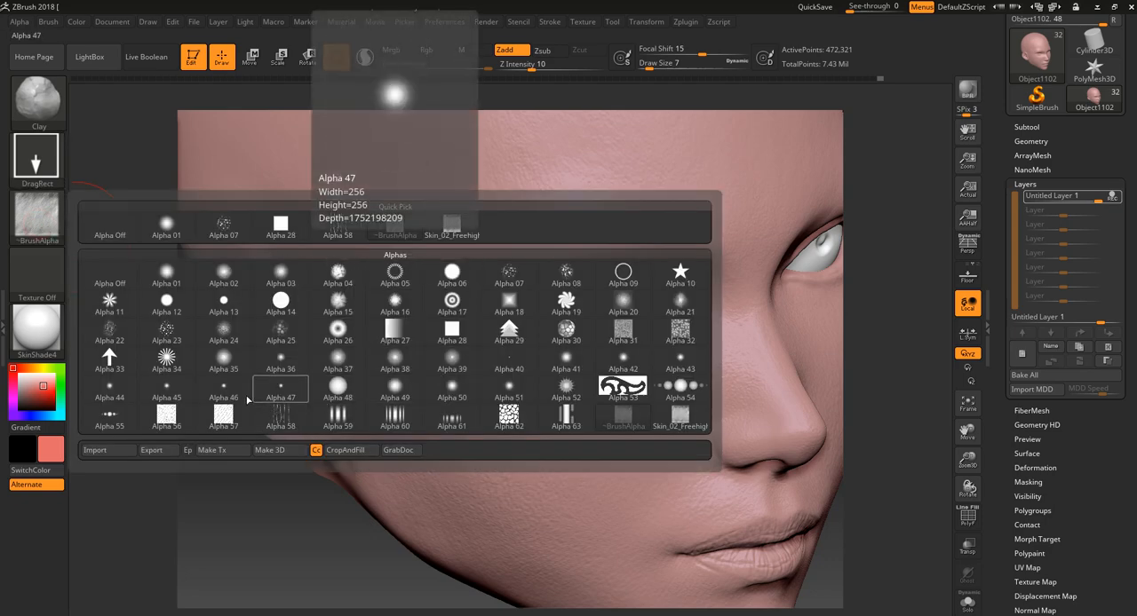
left_click(109, 336)
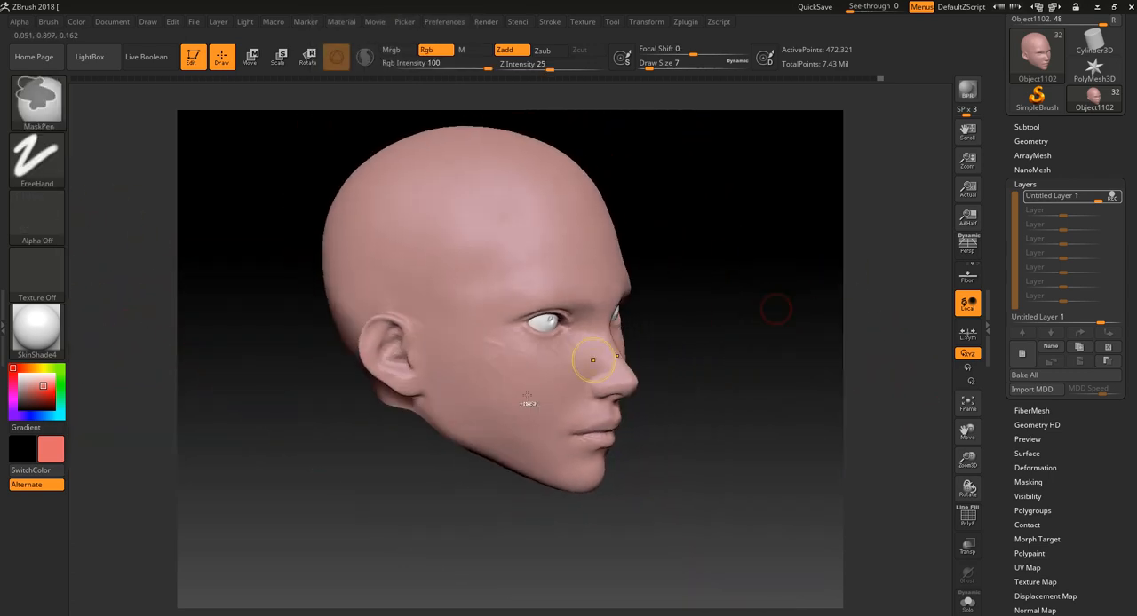
key("ctrl+z")
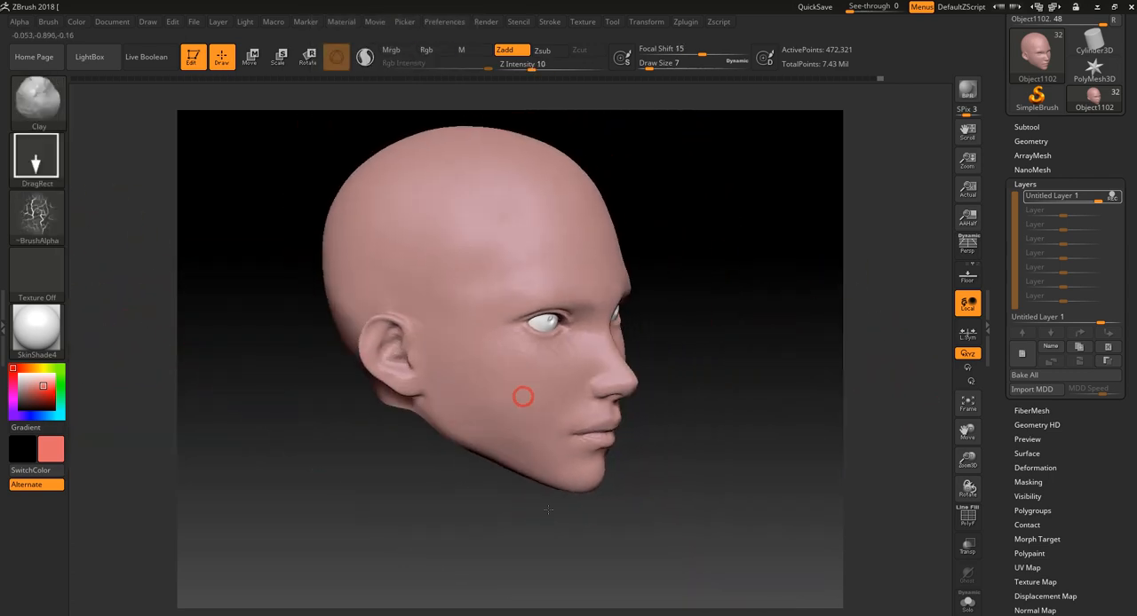
key("ctrl+z")
- Set the intensity of the skin-texture layer to 0 to switch off its pore detail
left_click_drag(697, 453, 754, 497)
left_click(967, 89)
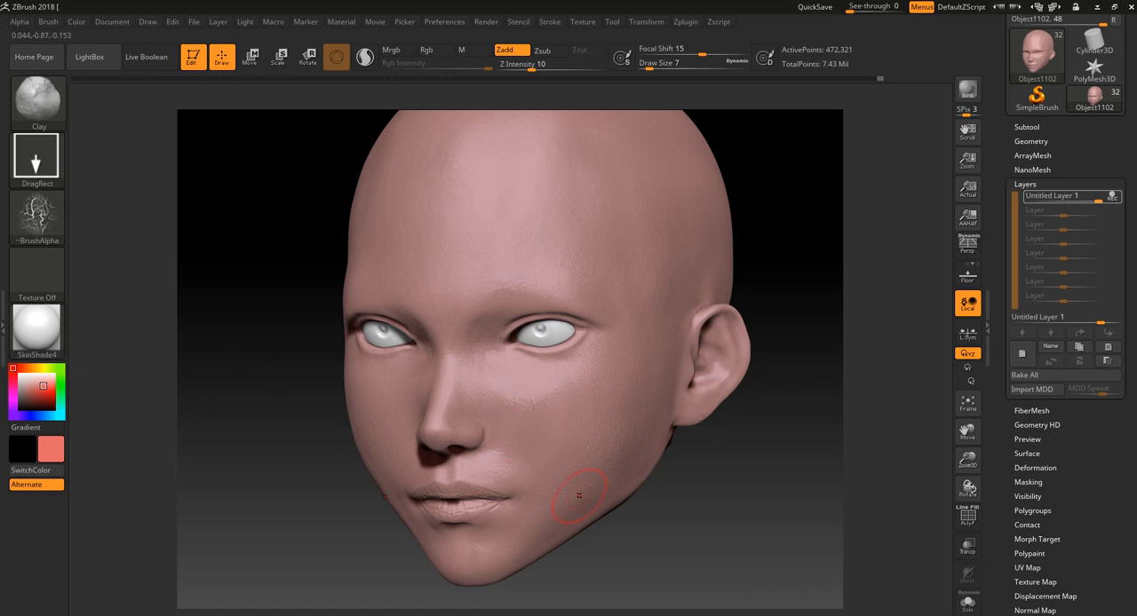
left_click_drag(771, 540, 766, 558, "alt")
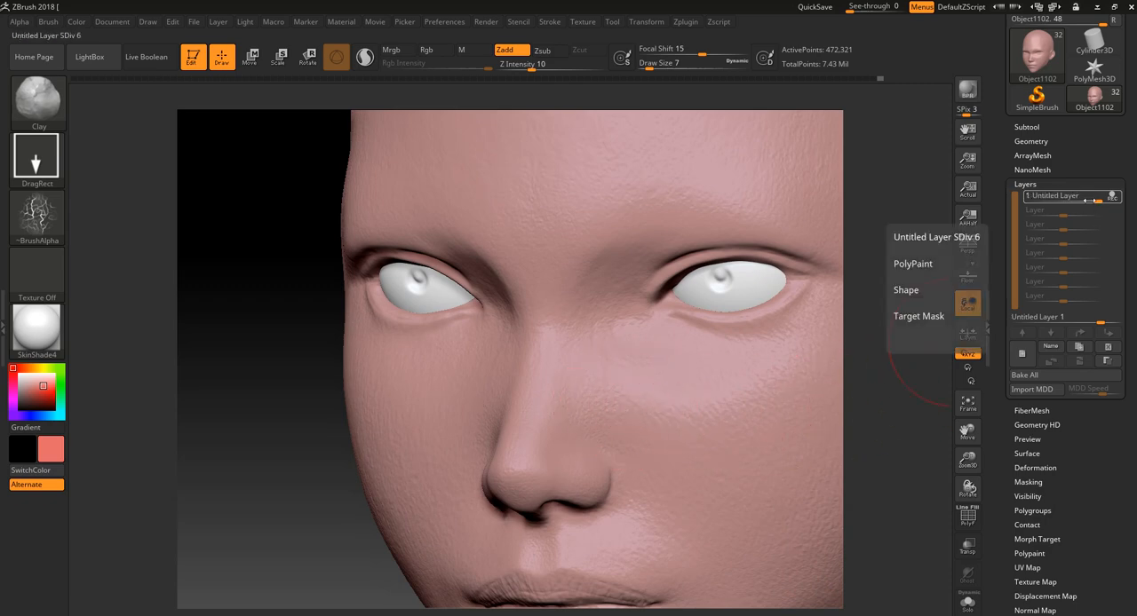
left_click_drag(1090, 200, 1063, 202)
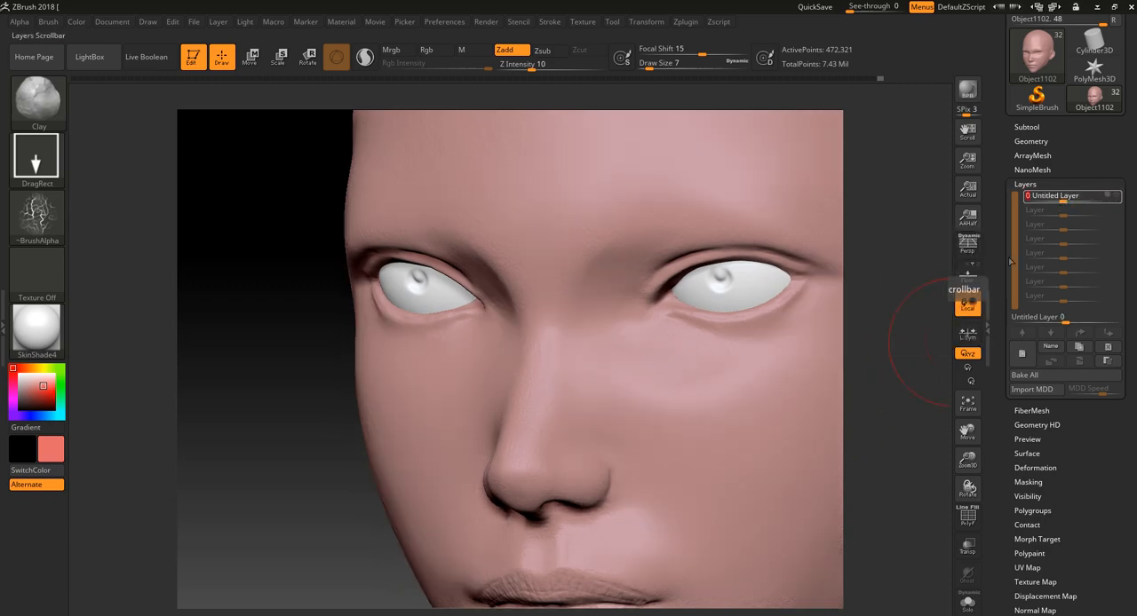
- Examine the smooth head from the front and both three-quarter sides with the skin-texture layer at 0
left_click_drag(911, 388, 933, 349, "alt")
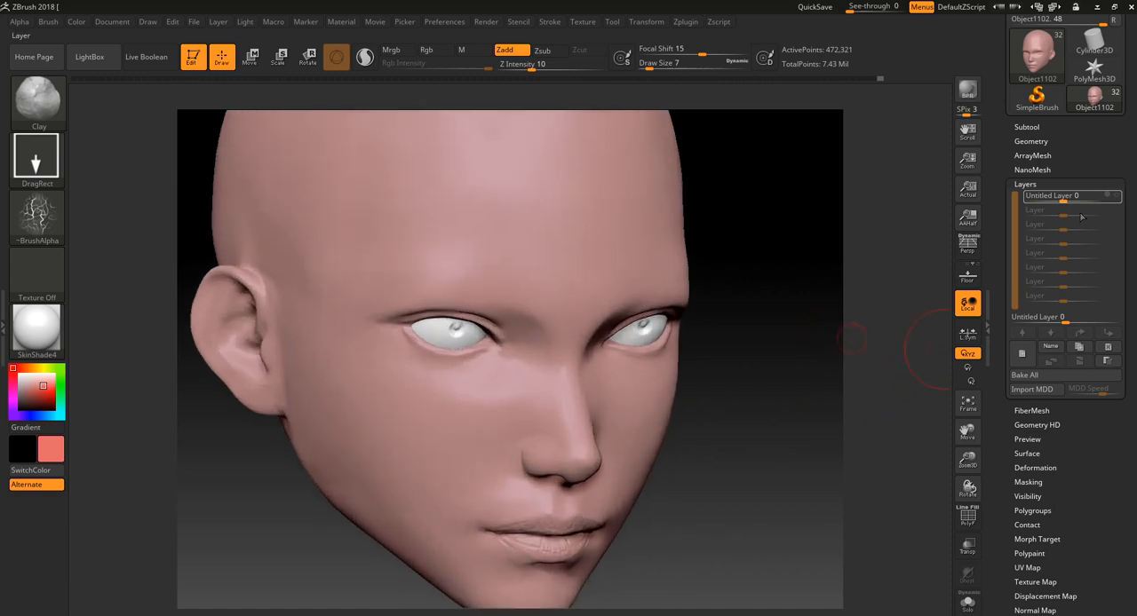
mouse_move(1073, 201)
left_mouse_down()
mouse_move(1109, 207)
mouse_move(1076, 205)
mouse_move(1101, 211)
mouse_move(1066, 219)
left_mouse_up()
left_click_drag(839, 309, 779, 299)
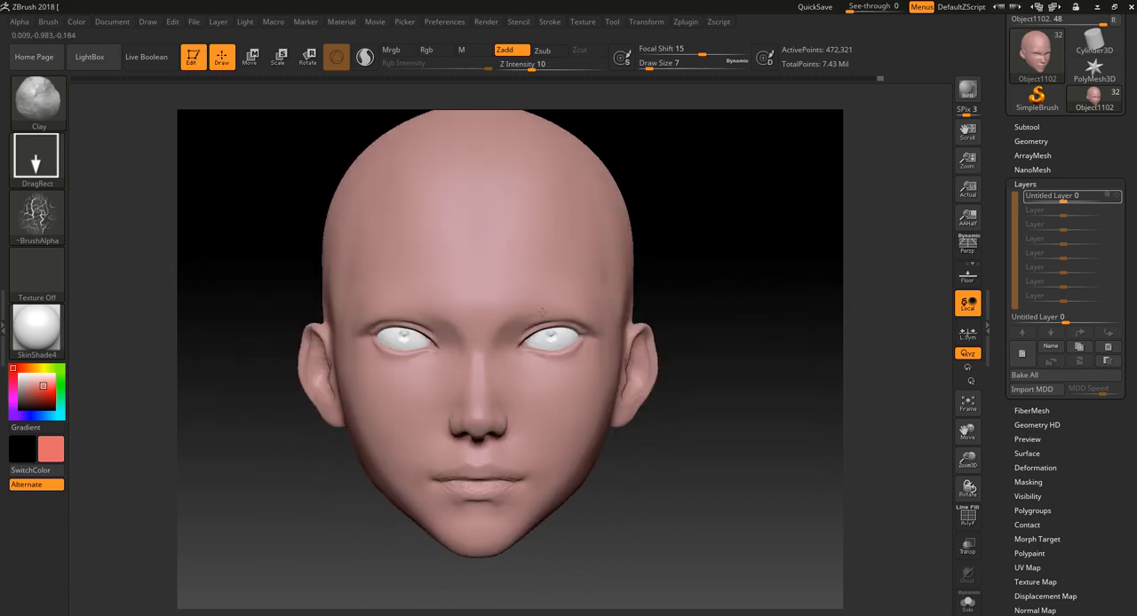
left_click_drag(746, 310, 774, 282, "alt")
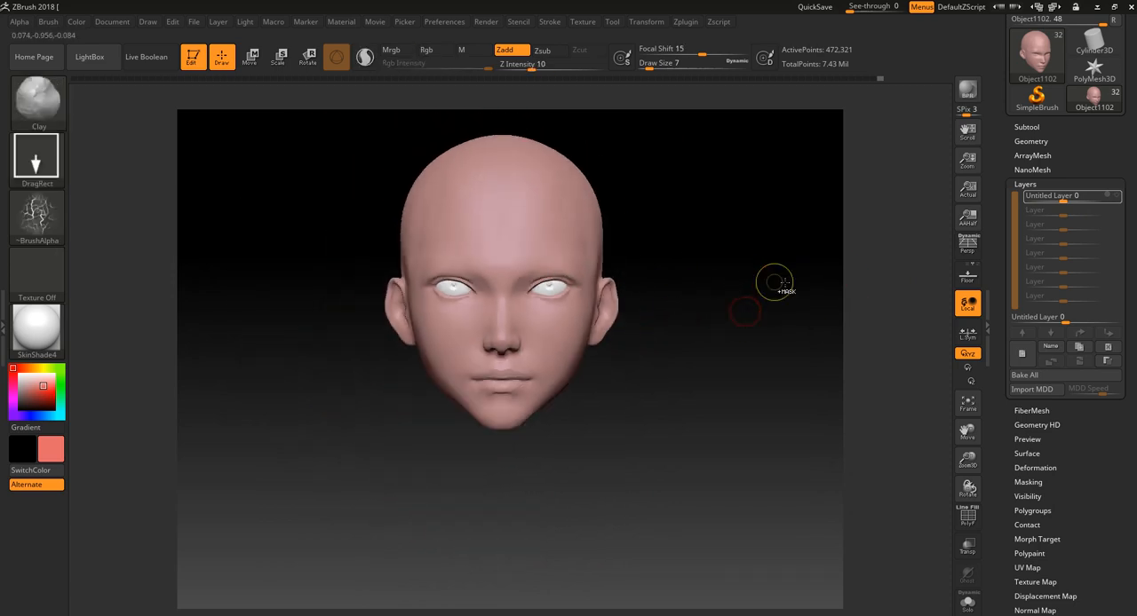
left_click_drag(702, 325, 751, 409, "alt")
left_click_drag(752, 409, 711, 400)
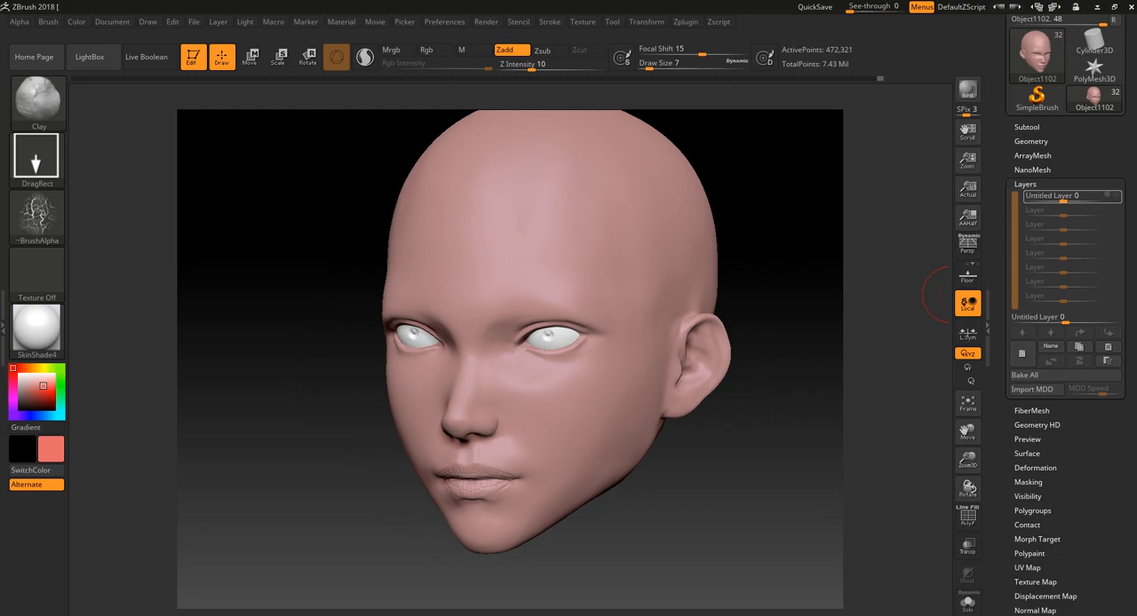